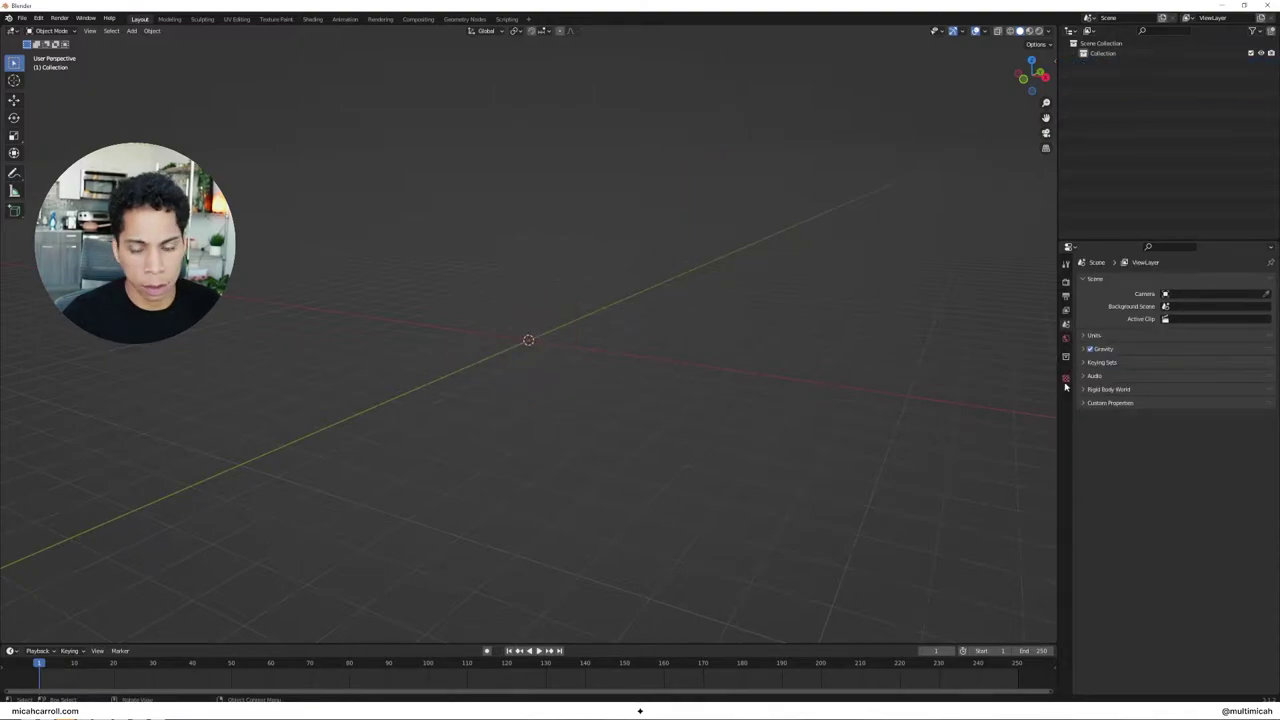
Step: Show the scene's Eevee render settings in the Render properties tab
{"action": "left_click", "coordinate": [1067, 283]}
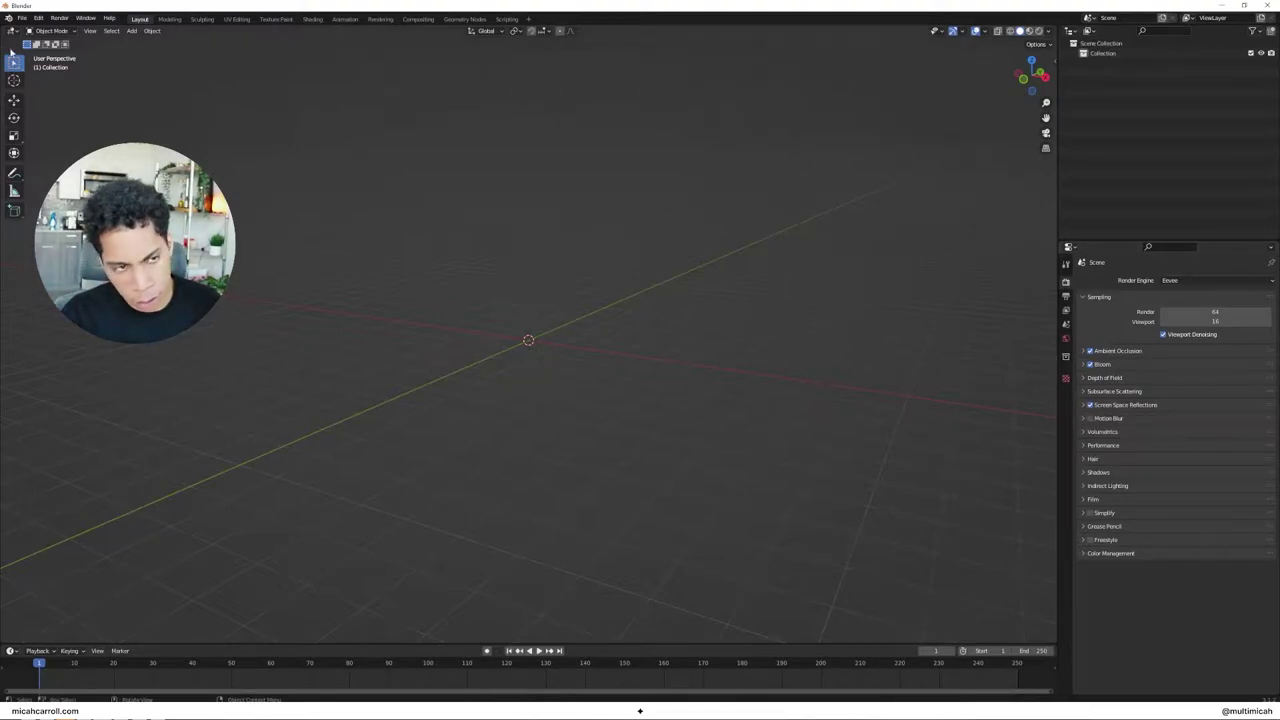
{"action": "left_click", "coordinate": [39, 18]}
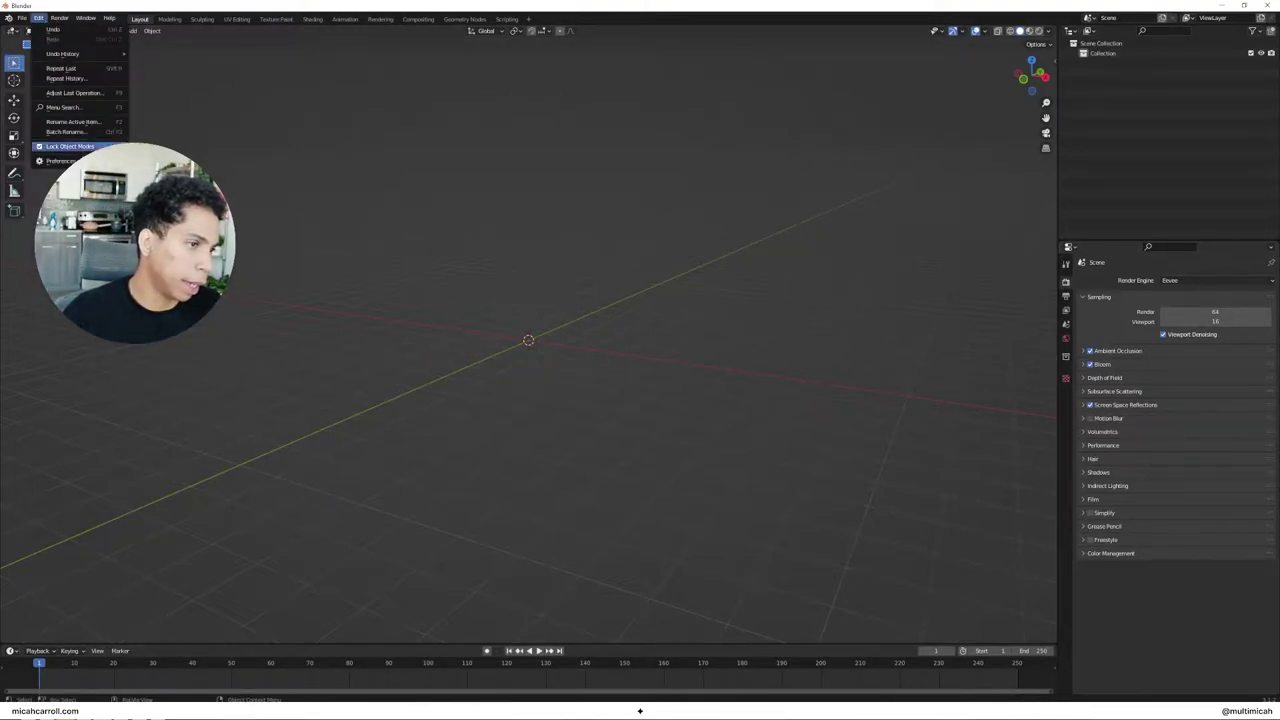
{"action": "left_click", "coordinate": [58, 161]}
{"action": "left_click_drag", "start_coordinate": [190, 22], "coordinate": [540, 112]}
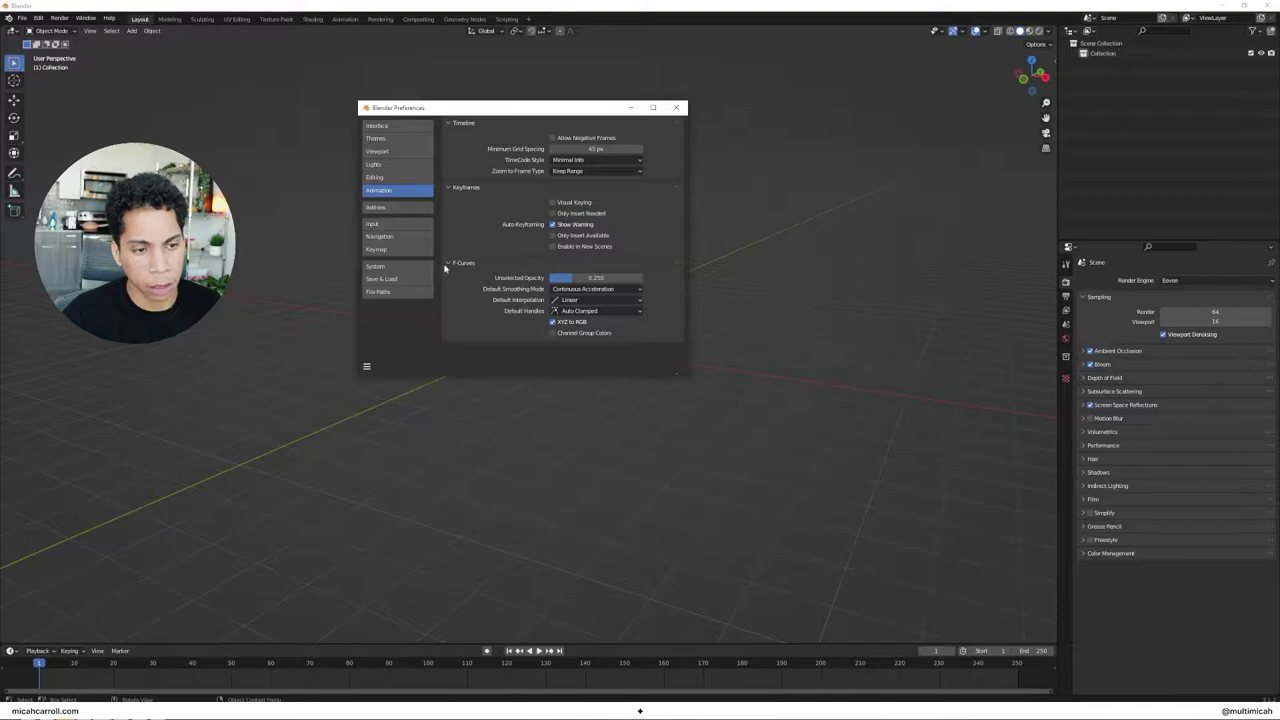
{"action": "left_click", "coordinate": [572, 301]}
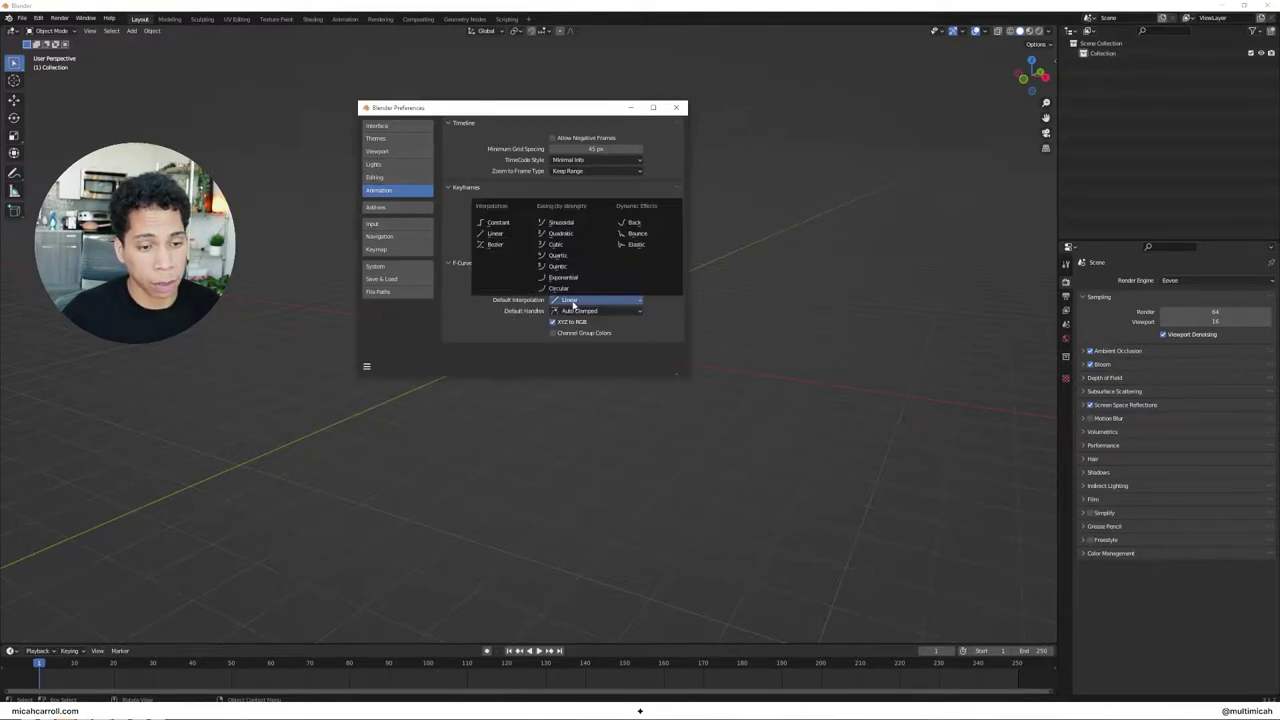
{"action": "left_click", "coordinate": [573, 302]}
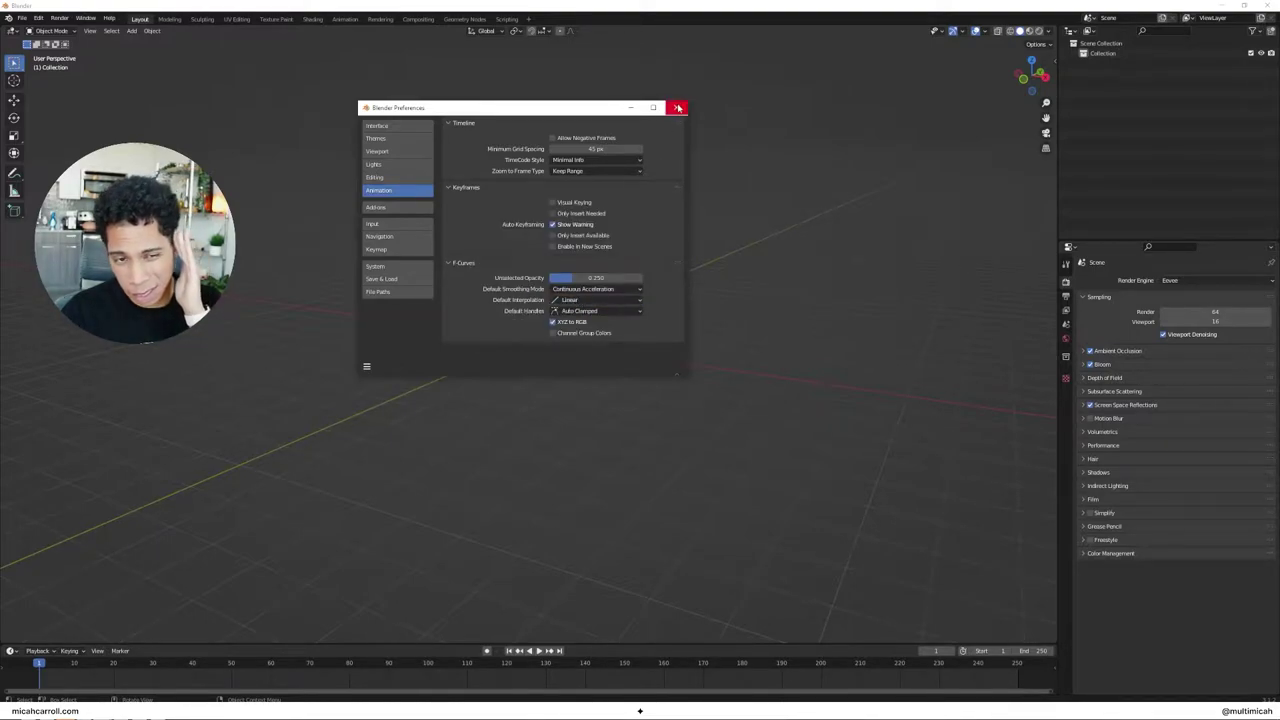
{"action": "left_click", "coordinate": [678, 108]}
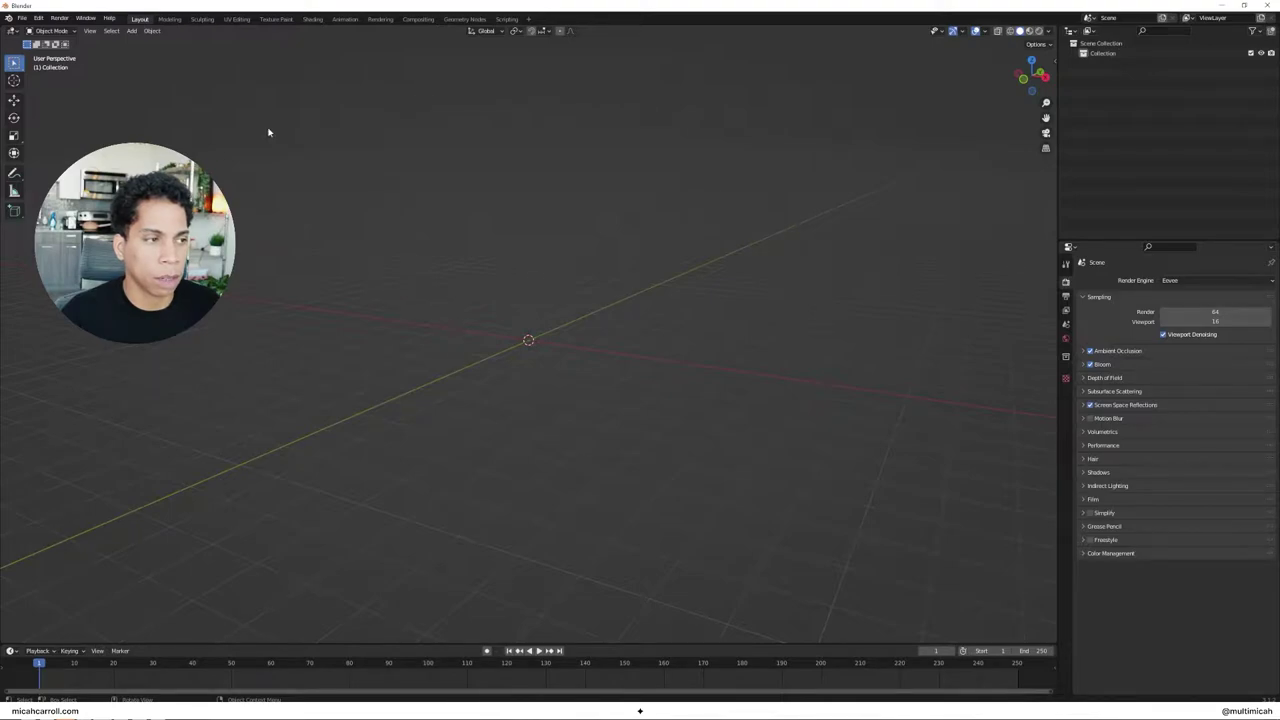
Step: Switch to the browser's Sketchfab pages and return to the model search results
{"action": "left_click", "coordinate": [21, 18]}
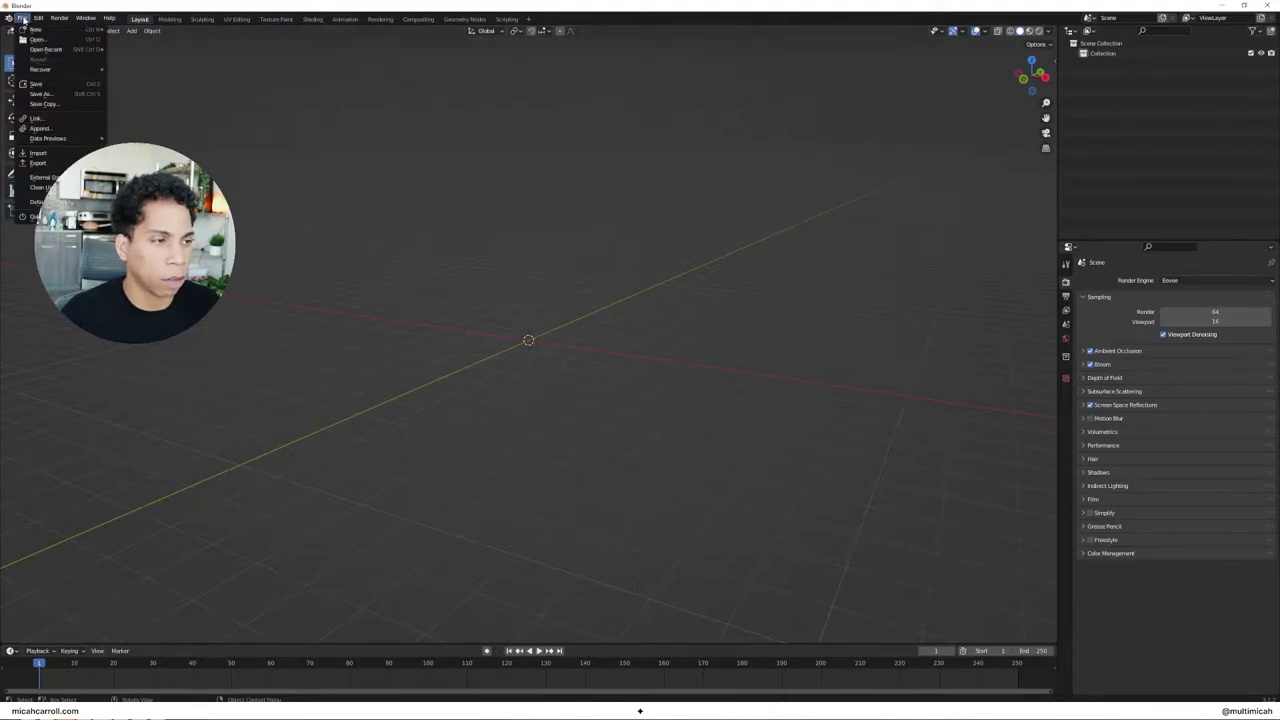
{"action": "key", "text": "alt+Tab"}
{"action": "left_click", "coordinate": [844, 257], "text": "alt"}
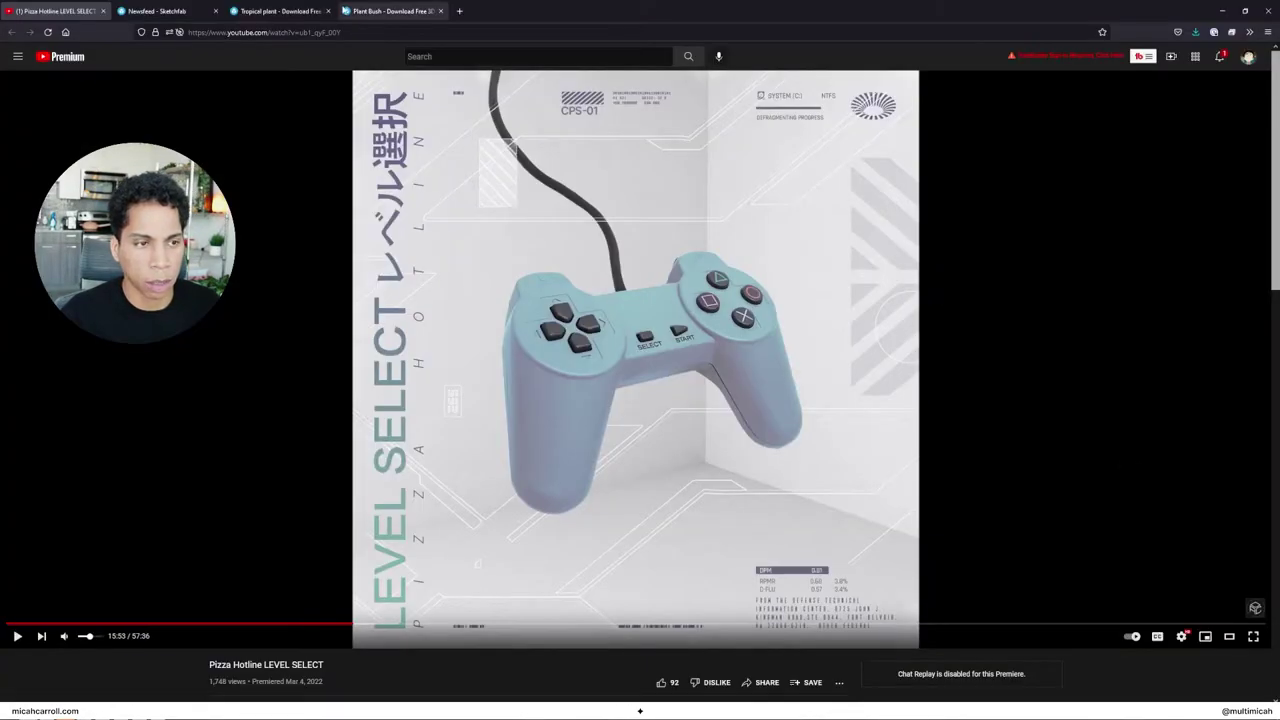
{"action": "left_click", "coordinate": [370, 12]}
{"action": "left_click", "coordinate": [293, 8]}
{"action": "key", "text": "ctrl+shift+Tab"}
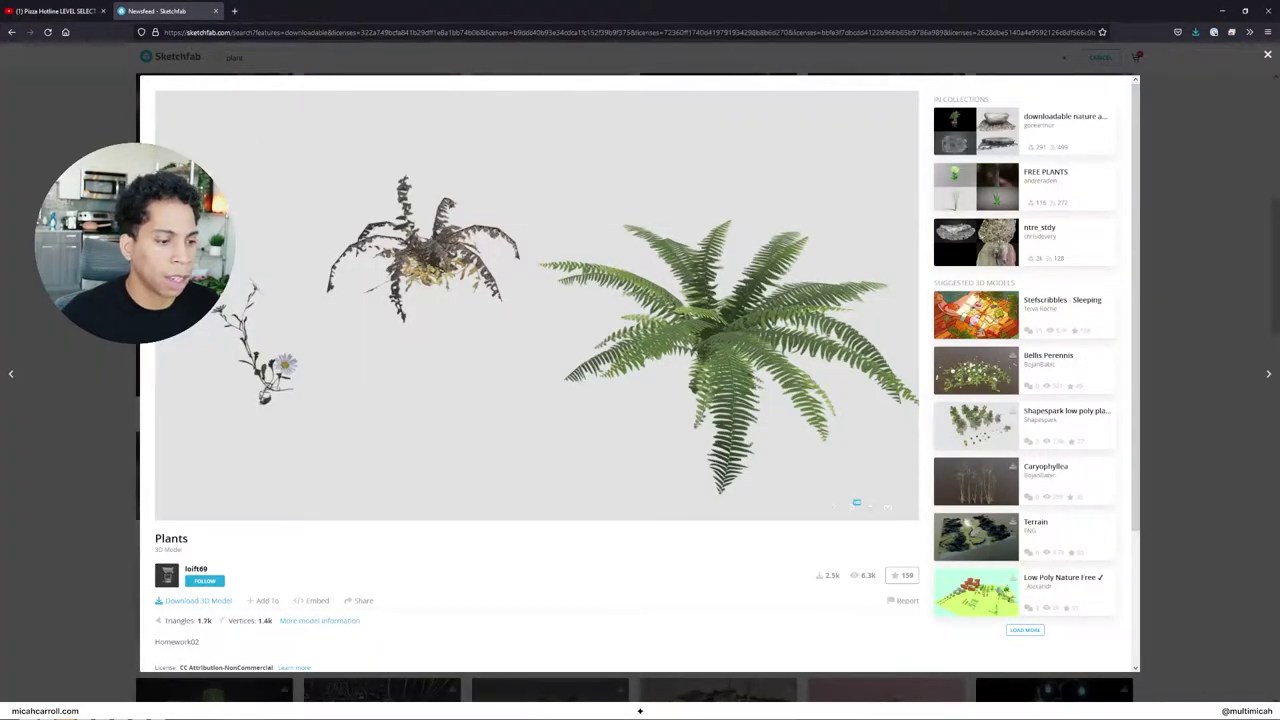
{"action": "key", "text": "Escape"}
Step: Open the Plants model's download options, then return to Blender
{"action": "left_click", "coordinate": [700, 350]}
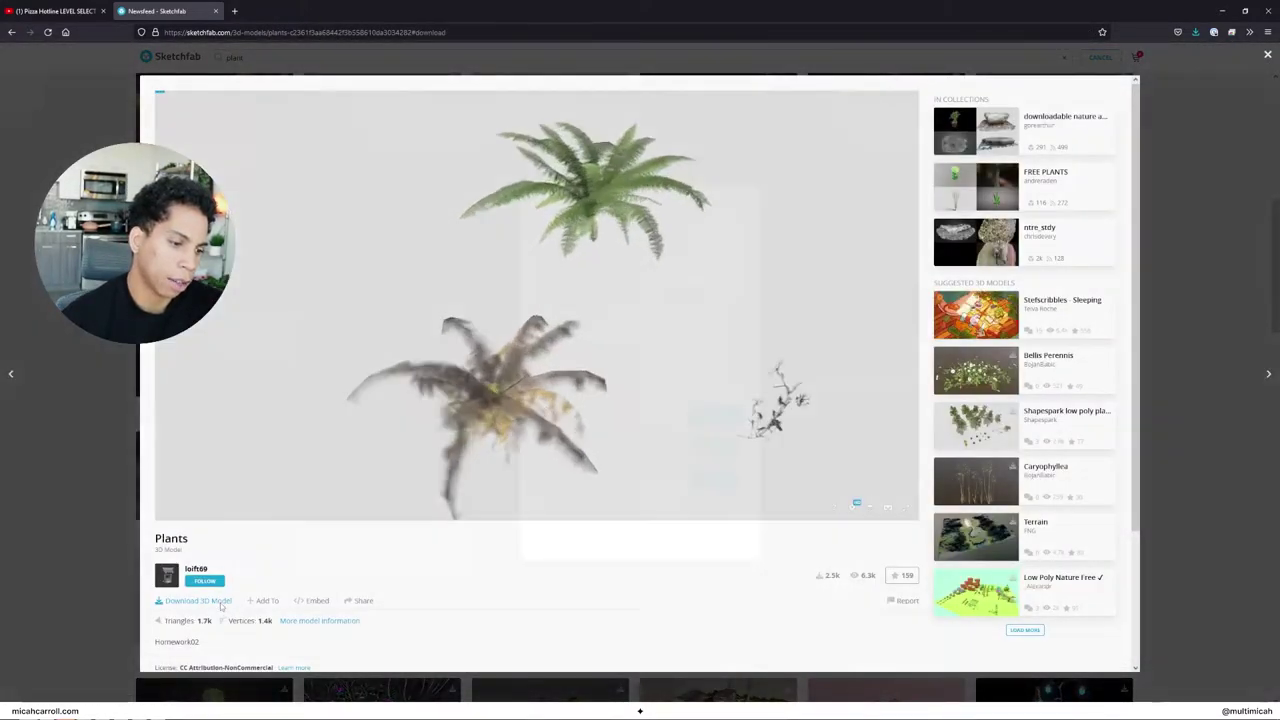
{"action": "left_click", "coordinate": [198, 600]}
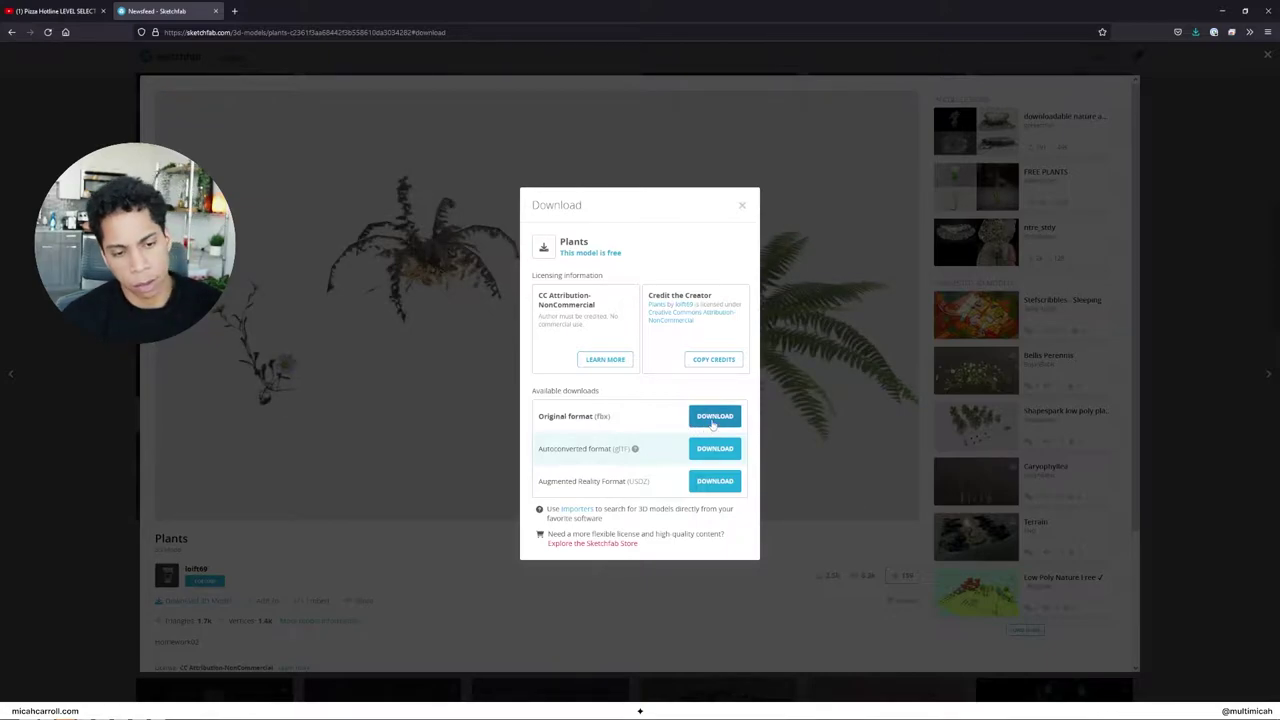
{"action": "key", "text": "alt+Tab"}
{"action": "left_click", "coordinate": [560, 289]}
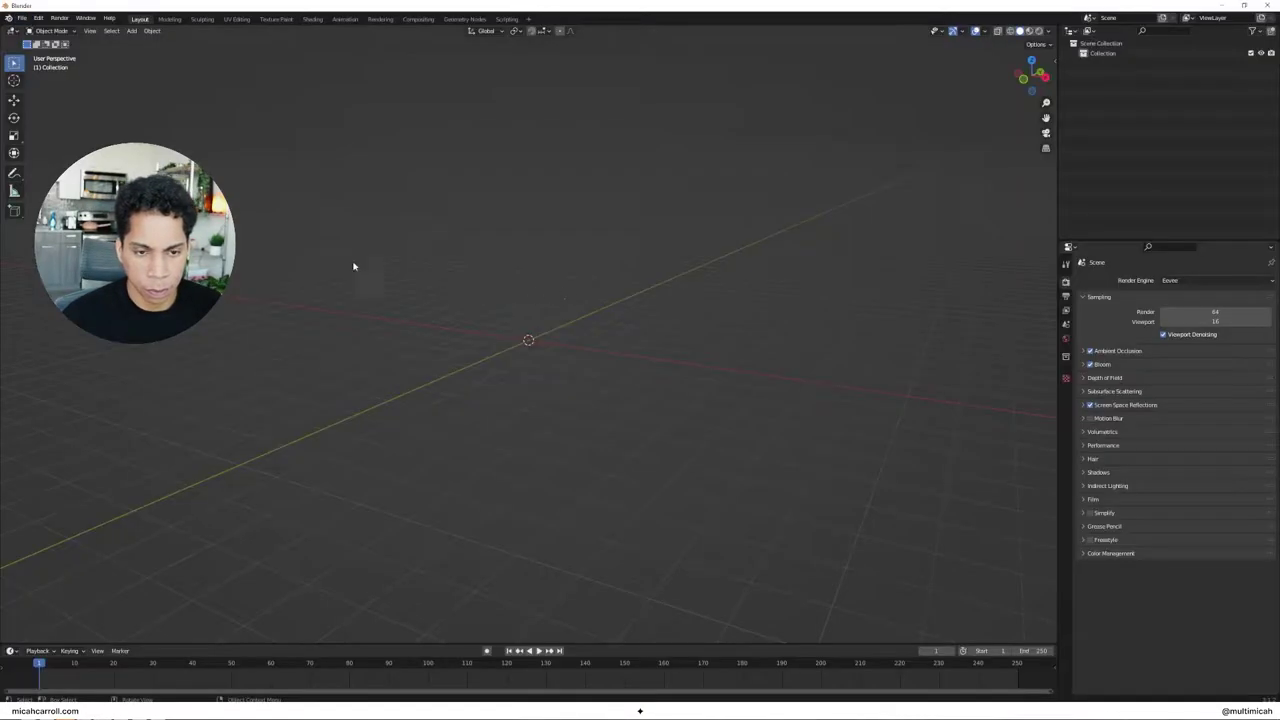
Step: Import PlantsFBX.fbx from the Plants assets\models\source folder as FBX
{"action": "left_click", "coordinate": [21, 18]}
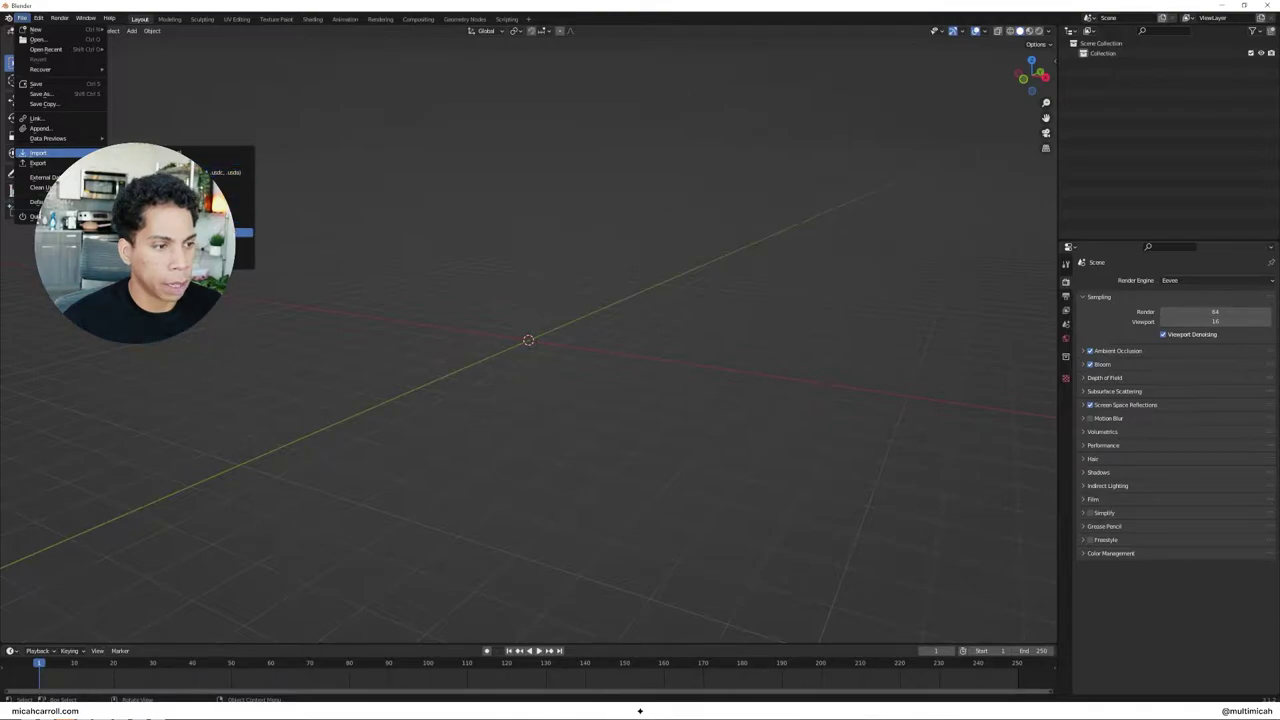
{"action": "left_click", "coordinate": [244, 232]}
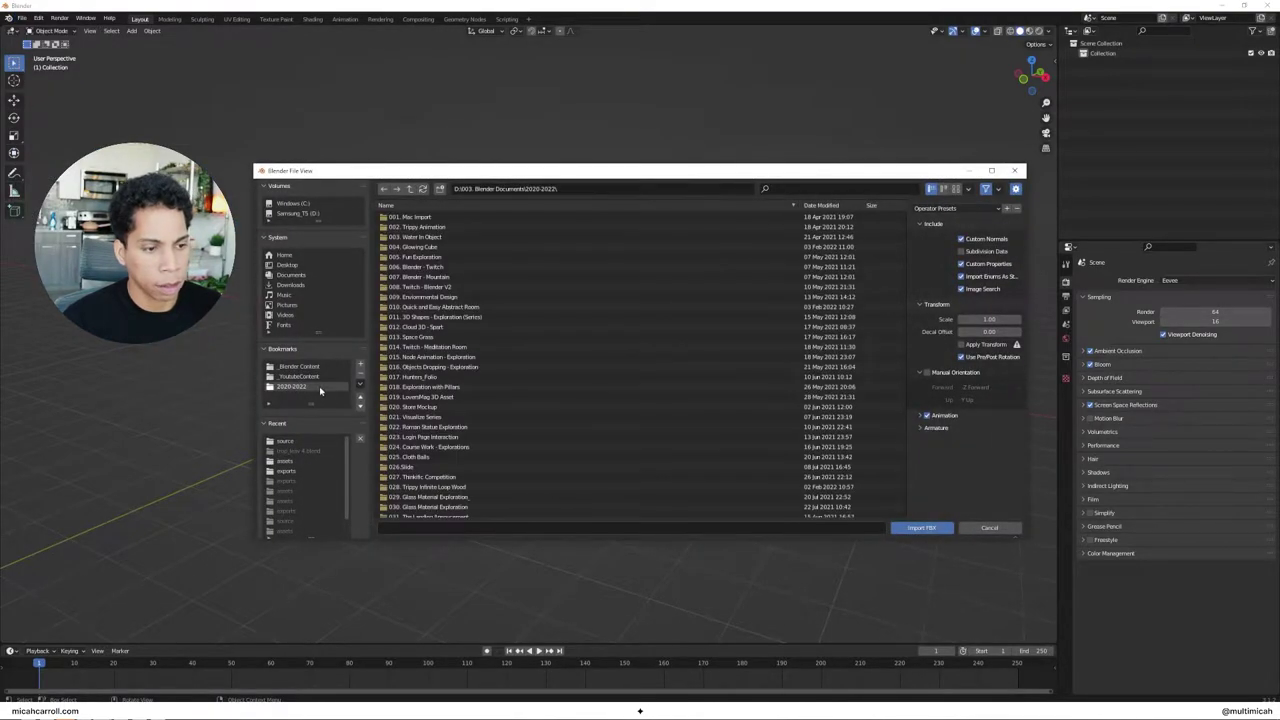
{"action": "scroll", "coordinate": [531, 457], "scroll_direction": "down", "scroll_amount": 20}
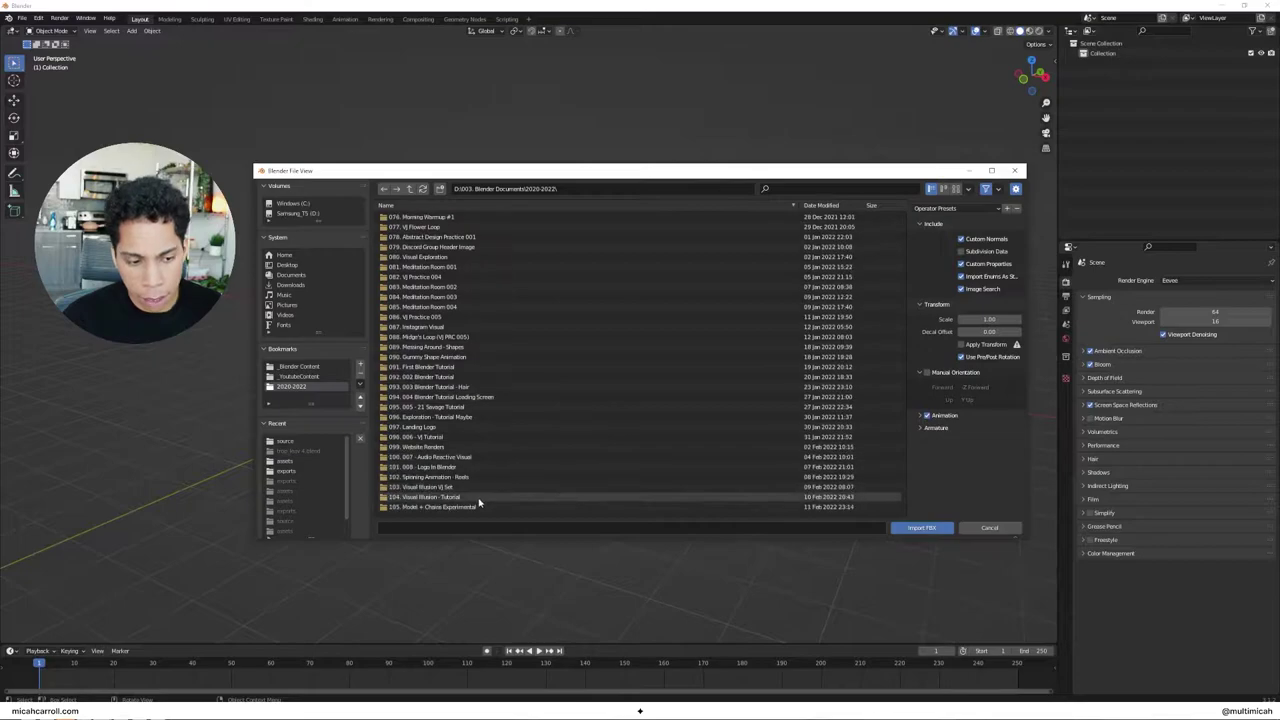
{"action": "scroll", "coordinate": [477, 500], "scroll_direction": "down", "scroll_amount": 10}
{"action": "double_click", "coordinate": [477, 511]}
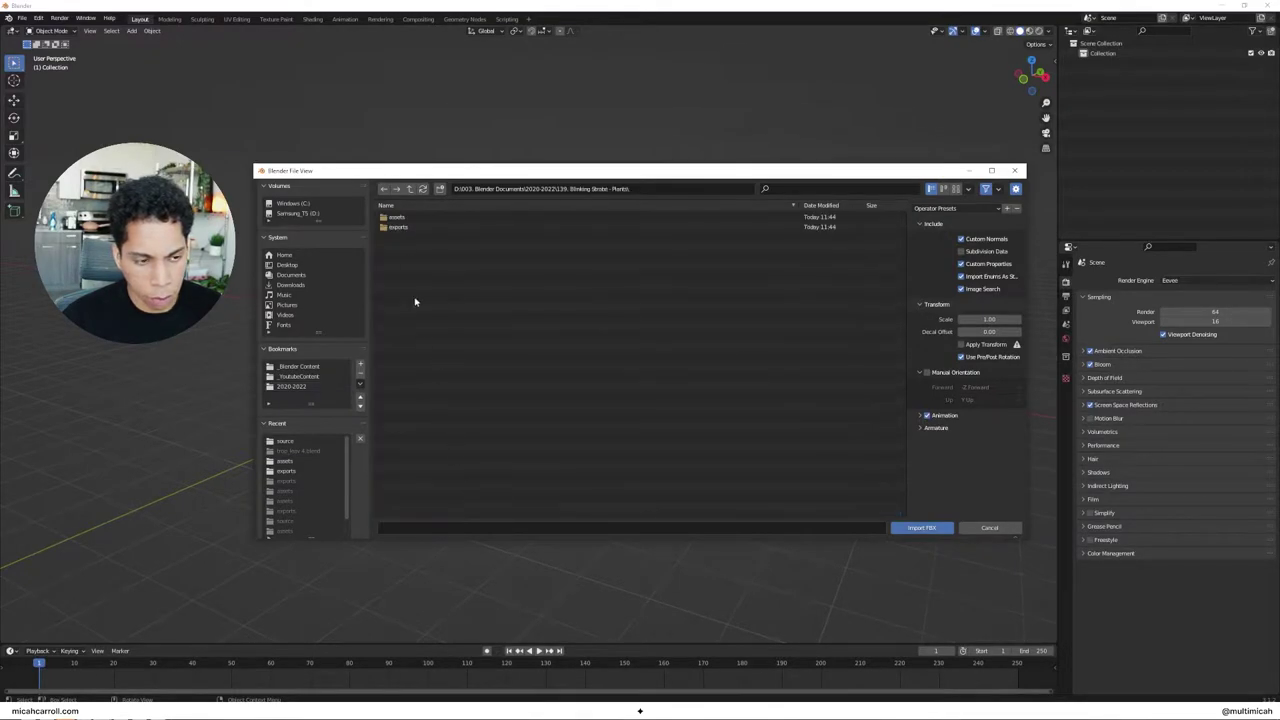
{"action": "double_click", "coordinate": [405, 217]}
{"action": "double_click", "coordinate": [413, 216]}
{"action": "double_click", "coordinate": [403, 218]}
{"action": "left_click", "coordinate": [403, 217]}
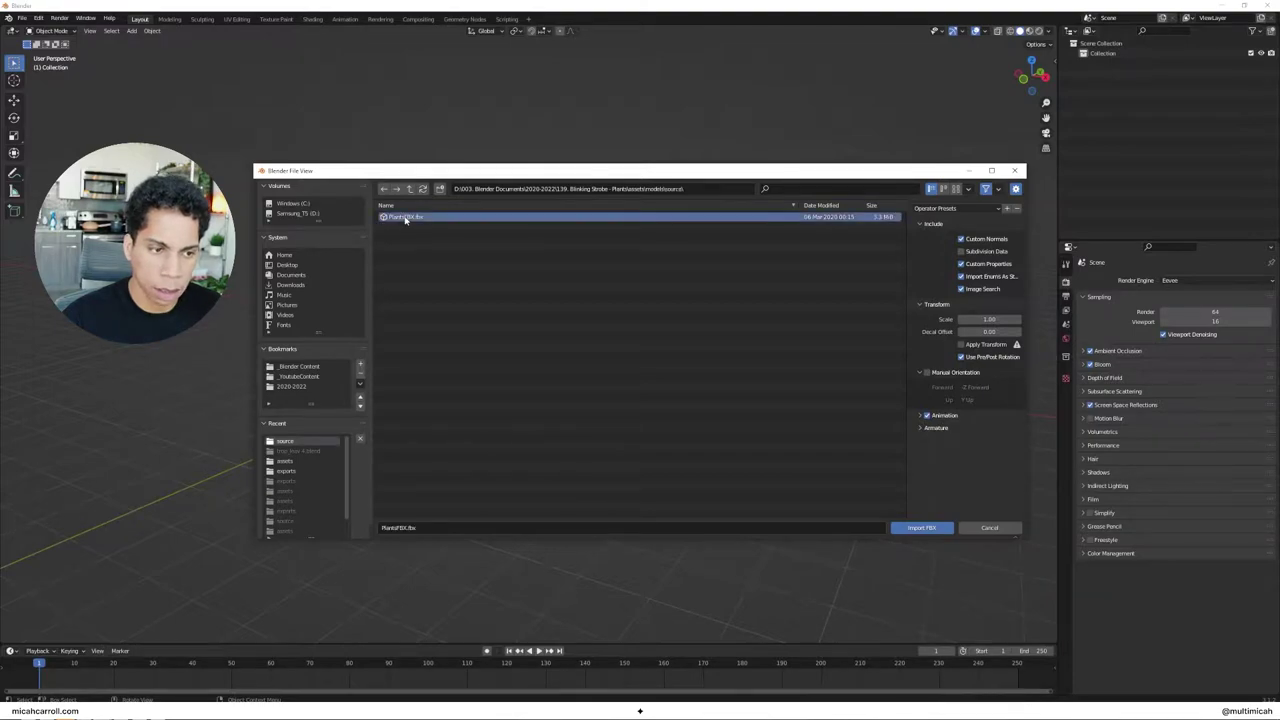
{"action": "left_click", "coordinate": [925, 530]}
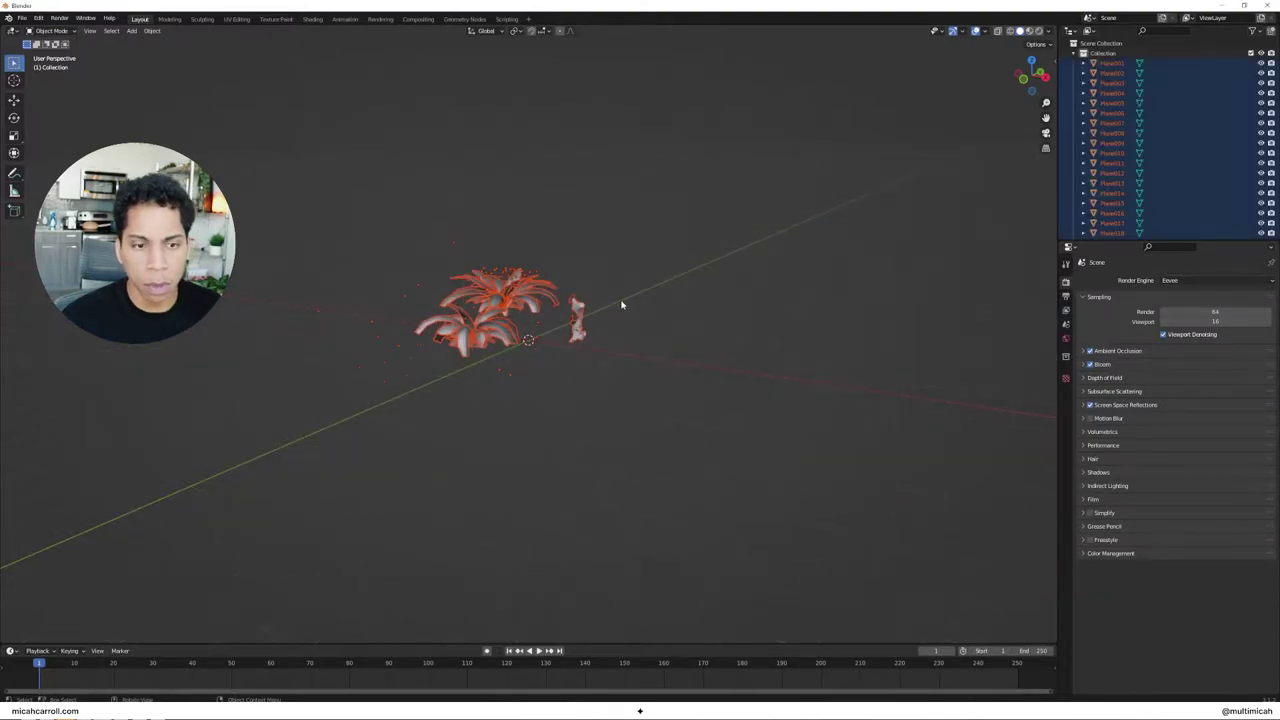
Step: Switch the viewport to Material Preview shading to see the plants' colours
{"action": "middle_click_drag", "start_coordinate": [669, 264], "coordinate": [845, 279]}
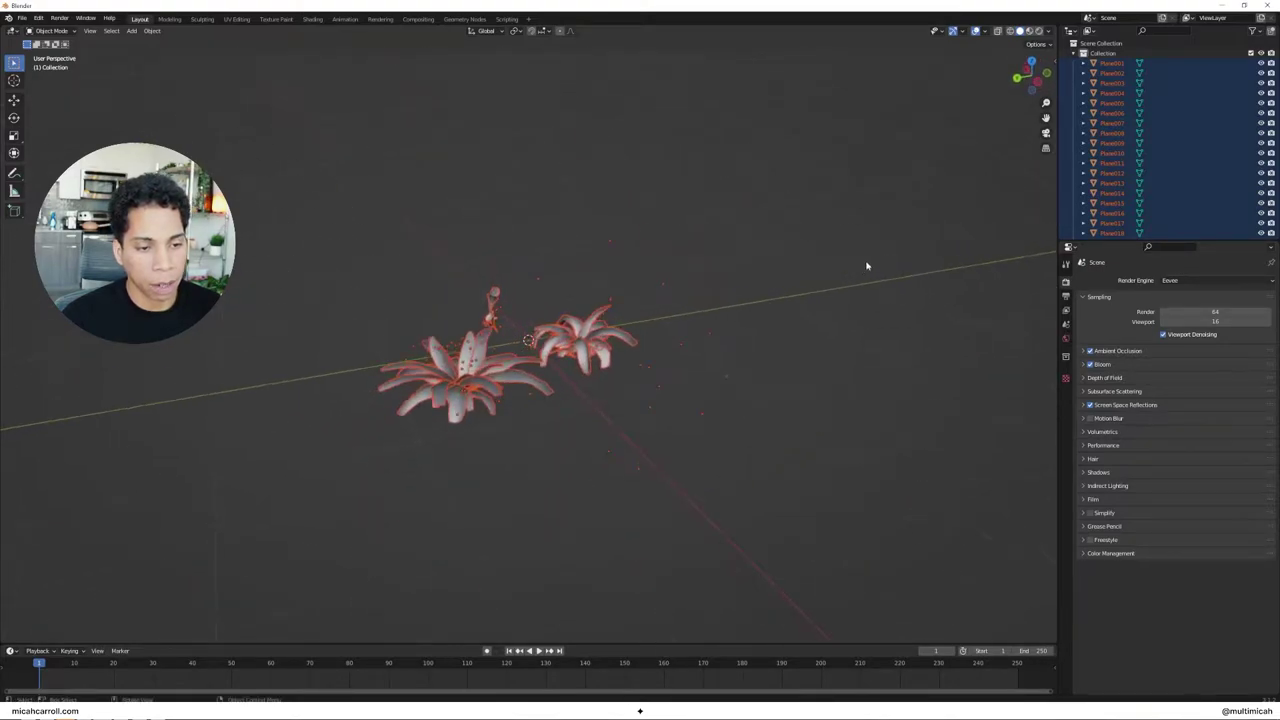
{"action": "left_click", "coordinate": [720, 277]}
{"action": "middle_click_drag", "start_coordinate": [720, 277], "coordinate": [600, 320]}
{"action": "key", "text": "z"}
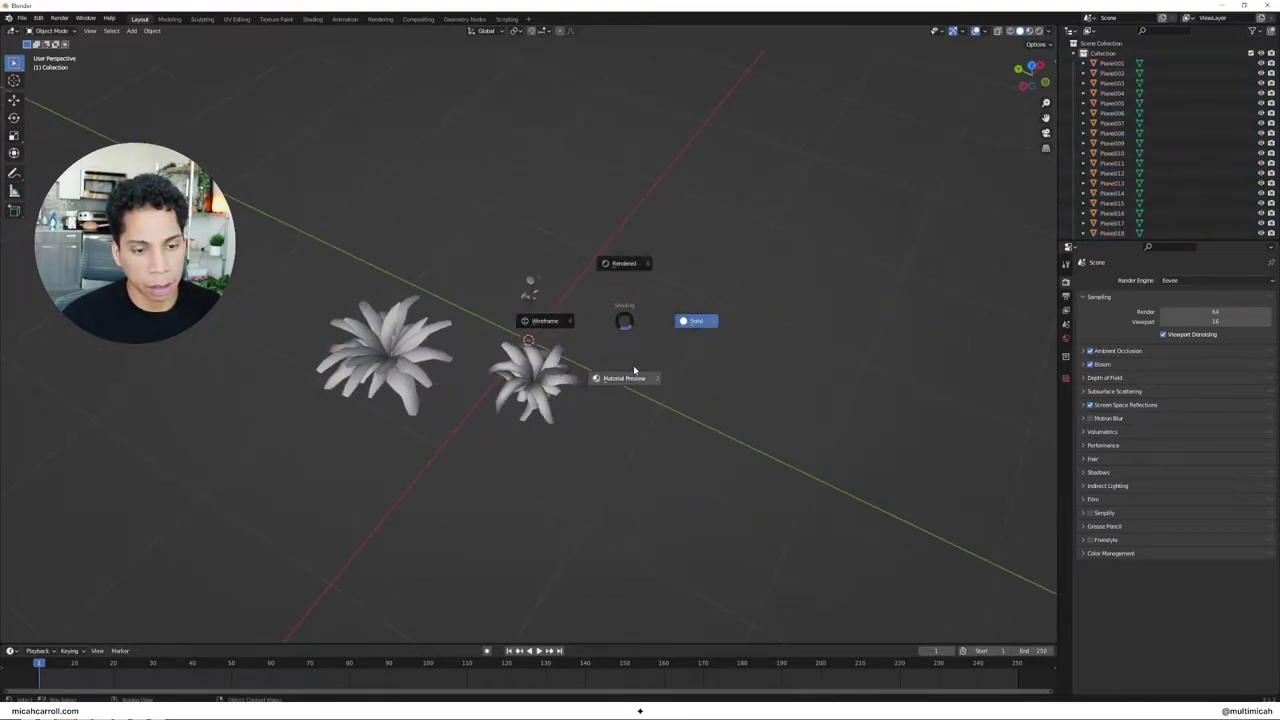
{"action": "left_click", "coordinate": [633, 370]}
{"action": "mouse_move", "coordinate": [508, 346]}
{"action": "middle_mouse_down"}
{"action": "mouse_move", "coordinate": [469, 297]}
{"action": "mouse_move", "coordinate": [669, 314]}
{"action": "mouse_move", "coordinate": [569, 289]}
{"action": "mouse_move", "coordinate": [689, 329]}
{"action": "mouse_move", "coordinate": [632, 403]}
{"action": "middle_mouse_up"}
Step: From the top view, delete the small withered plant and the stray object
{"action": "key", "text": "grave"}
{"action": "left_click", "coordinate": [651, 276]}
{"action": "left_click", "coordinate": [516, 399]}
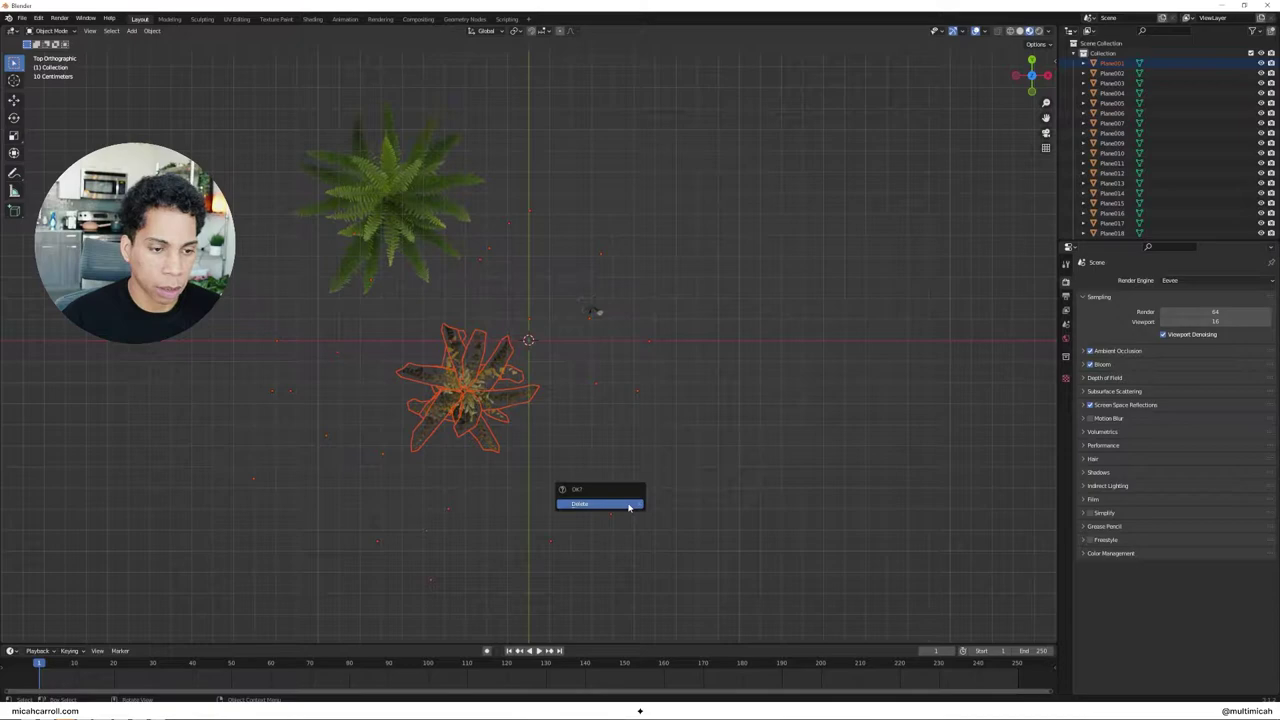
{"action": "left_click", "coordinate": [629, 505]}
{"action": "key", "text": "x"}
{"action": "left_click", "coordinate": [521, 401]}
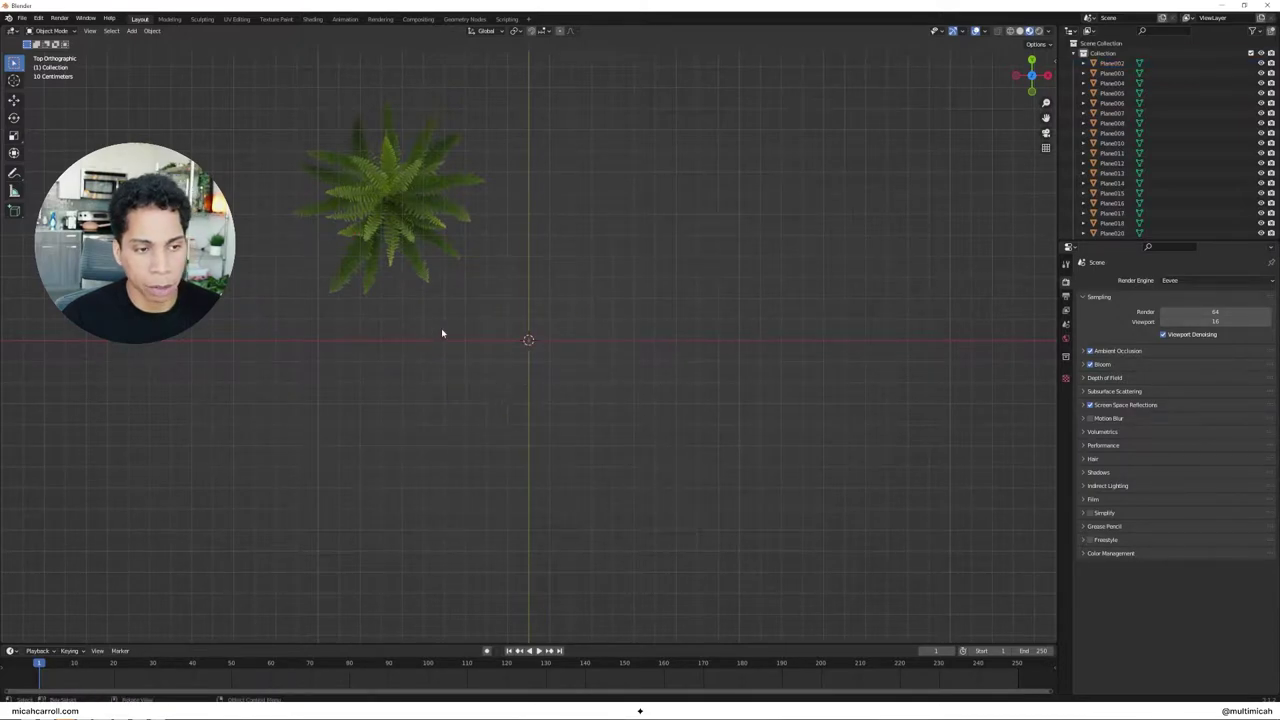
{"action": "middle_click_drag", "start_coordinate": [439, 331], "coordinate": [598, 242]}
Step: Delete the small stray planes Plane029 and Plane030 near the fern
{"action": "left_click", "coordinate": [551, 427]}
{"action": "middle_click_drag", "start_coordinate": [706, 337], "coordinate": [607, 377]}
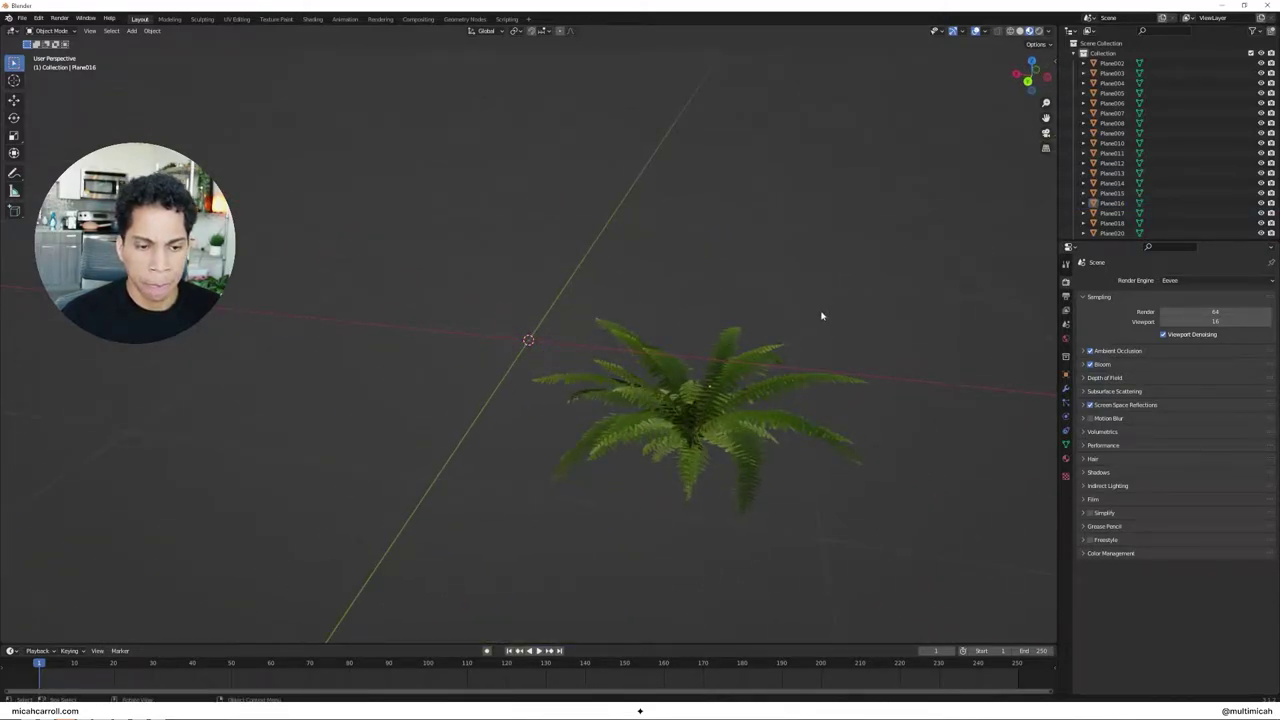
{"action": "key", "text": "a"}
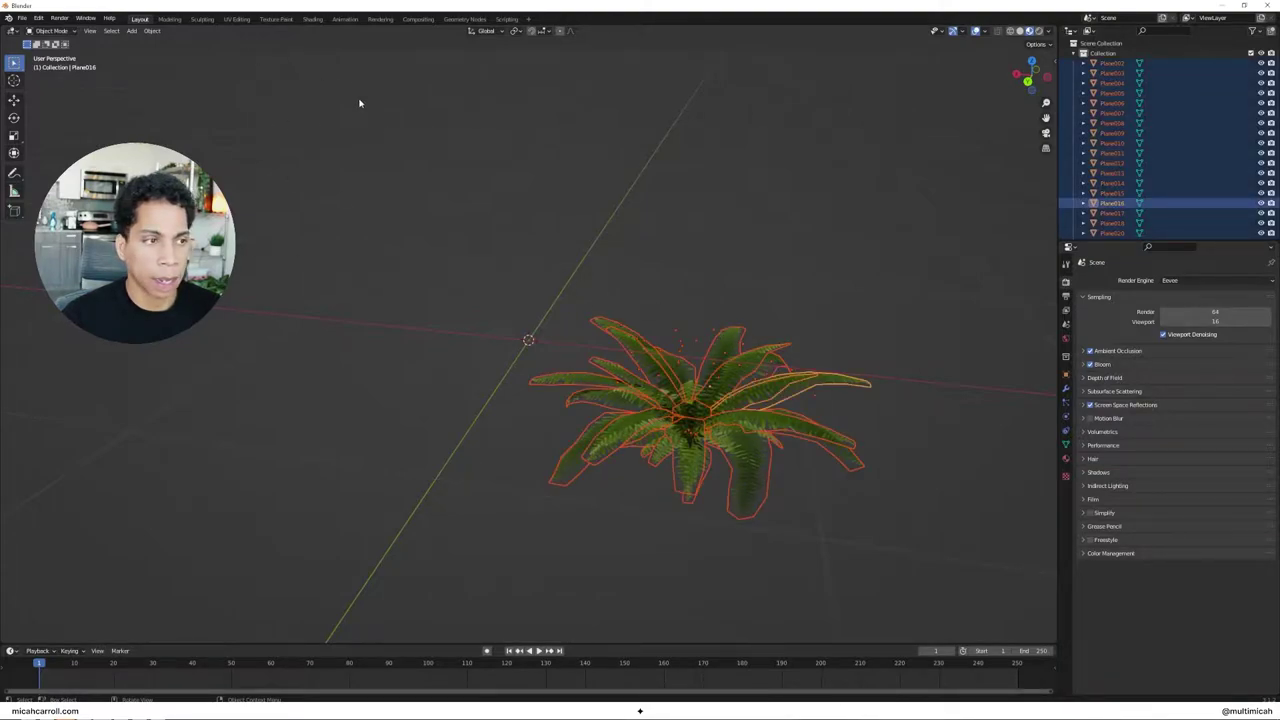
{"action": "key", "text": "alt+a"}
{"action": "middle_click_drag", "start_coordinate": [780, 257], "coordinate": [551, 338]}
{"action": "scroll", "coordinate": [625, 466], "scroll_direction": "up", "scroll_amount": 3}
{"action": "scroll", "coordinate": [626, 470], "scroll_direction": "down", "scroll_amount": 3}
{"action": "left_click", "coordinate": [583, 280]}
{"action": "left_click", "coordinate": [590, 262]}
Step: Delete the Plane010 frond and two more unwanted fronds
{"action": "left_click", "coordinate": [658, 292]}
{"action": "key", "text": "alt+a"}
{"action": "left_click", "coordinate": [645, 295]}
{"action": "key", "text": "Delete"}
{"action": "left_click", "coordinate": [471, 338]}
{"action": "key", "text": "Delete"}
{"action": "left_click", "coordinate": [609, 384]}
{"action": "key", "text": "Delete"}
Step: Delete the Plane012 and Plane033 fronds
{"action": "mouse_move", "coordinate": [623, 401]}
{"action": "middle_mouse_down"}
{"action": "mouse_move", "coordinate": [643, 397]}
{"action": "mouse_move", "coordinate": [638, 409]}
{"action": "middle_mouse_up"}
{"action": "left_click", "coordinate": [515, 400]}
{"action": "key", "text": "Delete"}
{"action": "middle_click_drag", "start_coordinate": [503, 400], "coordinate": [527, 383]}
{"action": "key", "text": "Delete"}
Step: Delete the Plane011 frond and the left frond
{"action": "left_click", "coordinate": [492, 304]}
{"action": "key", "text": "x"}
{"action": "left_click", "coordinate": [500, 276]}
{"action": "left_click", "coordinate": [485, 355]}
{"action": "key", "text": "Delete"}
Step: Check the fern from the top and in perspective, then delete the Plane006 frond
{"action": "key", "text": "grave"}
{"action": "left_click", "coordinate": [527, 308]}
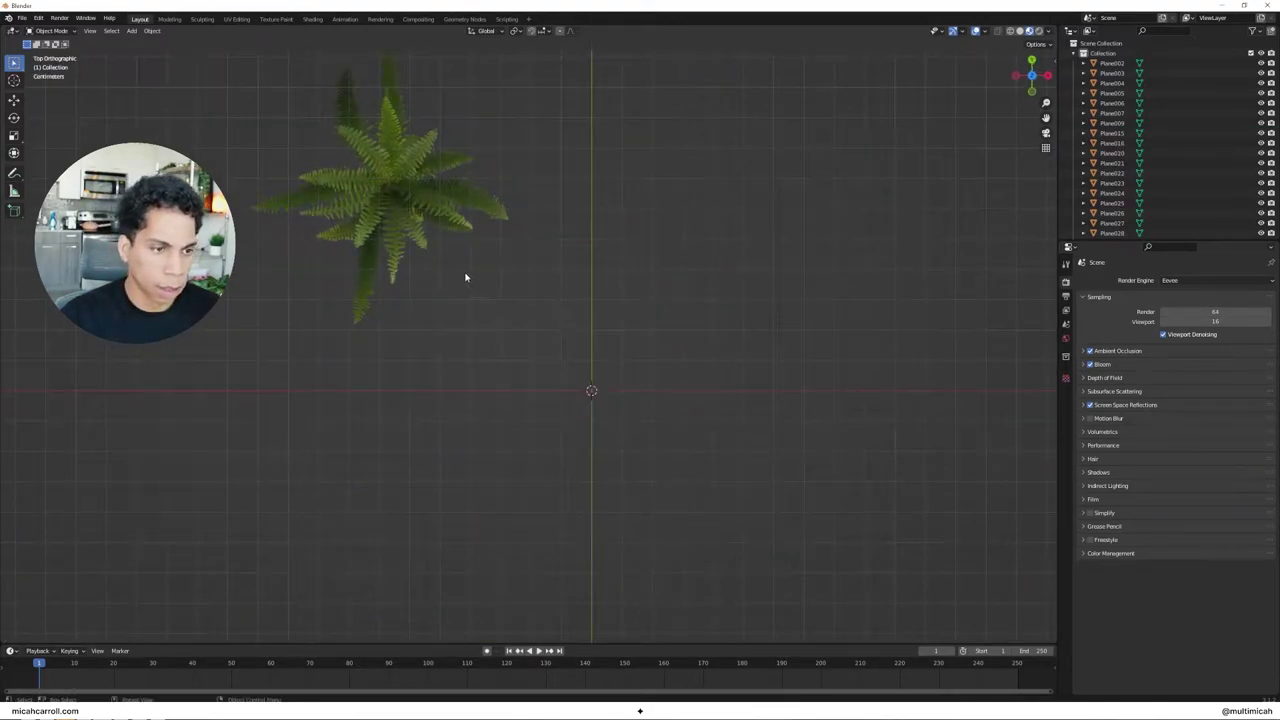
{"action": "scroll", "coordinate": [465, 277], "scroll_direction": "down", "scroll_amount": 2}
{"action": "middle_click_drag", "start_coordinate": [397, 281], "coordinate": [586, 194]}
{"action": "scroll", "coordinate": [661, 293], "scroll_direction": "up", "scroll_amount": 3}
{"action": "middle_click_drag", "start_coordinate": [661, 293], "coordinate": [693, 333]}
{"action": "left_click", "coordinate": [652, 311]}
{"action": "key", "text": "x"}
{"action": "left_click", "coordinate": [651, 306]}
Step: Delete the Plane005 and Plane020 fronds
{"action": "left_click", "coordinate": [604, 322]}
{"action": "key", "text": "x"}
{"action": "left_click", "coordinate": [605, 317]}
{"action": "left_click", "coordinate": [523, 322]}
{"action": "key", "text": "x"}
{"action": "left_click", "coordinate": [524, 318]}
Step: Delete two more leftover fern planes
{"action": "left_click", "coordinate": [533, 374]}
{"action": "key", "text": "x"}
{"action": "left_click", "coordinate": [531, 372]}
{"action": "left_click", "coordinate": [535, 374]}
{"action": "key", "text": "x"}
{"action": "left_click", "coordinate": [537, 374]}
{"action": "scroll", "coordinate": [763, 320], "scroll_direction": "down", "scroll_amount": 4}
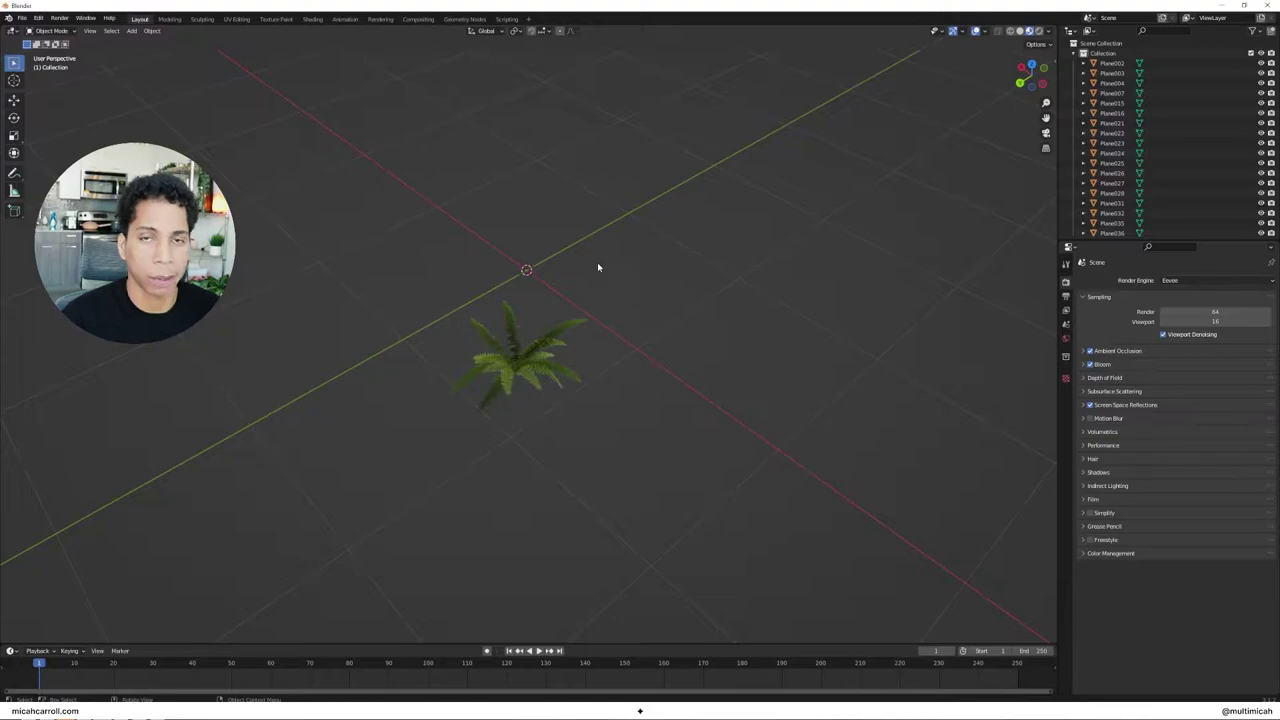
Step: Move all the fern pieces into a new collection named 'plant'
{"action": "key", "text": "a"}
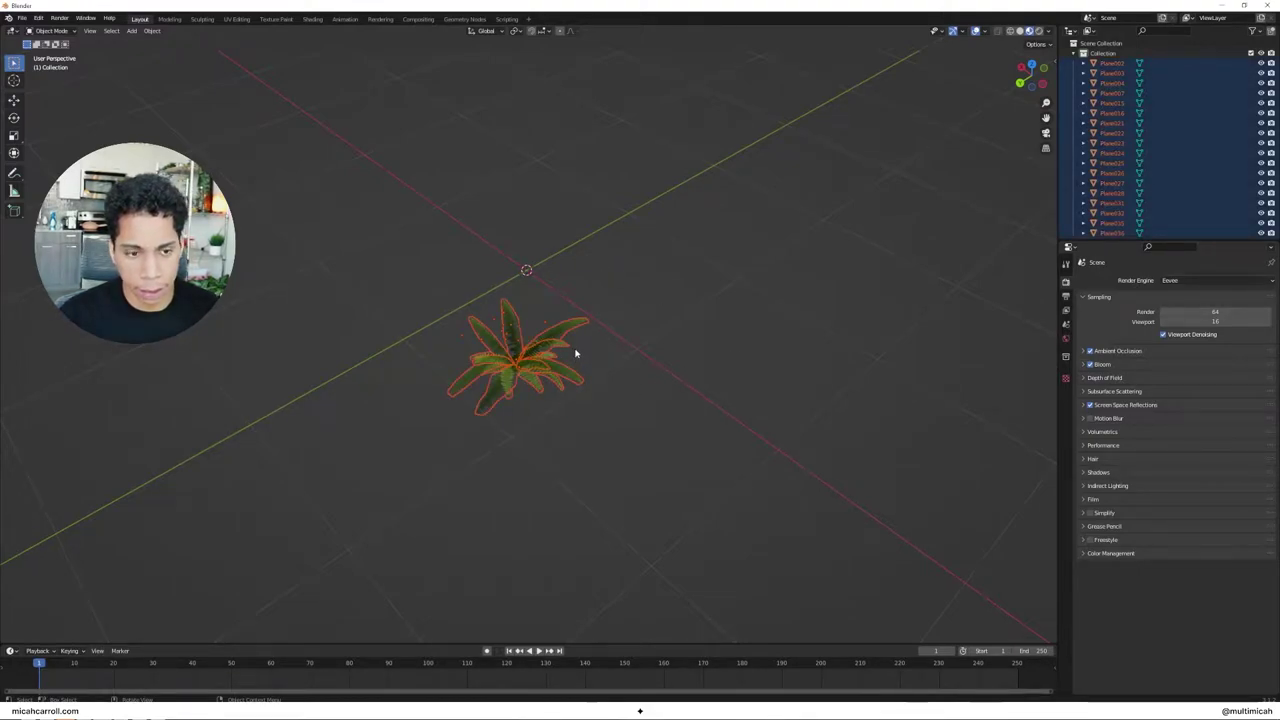
{"action": "key", "text": "m"}
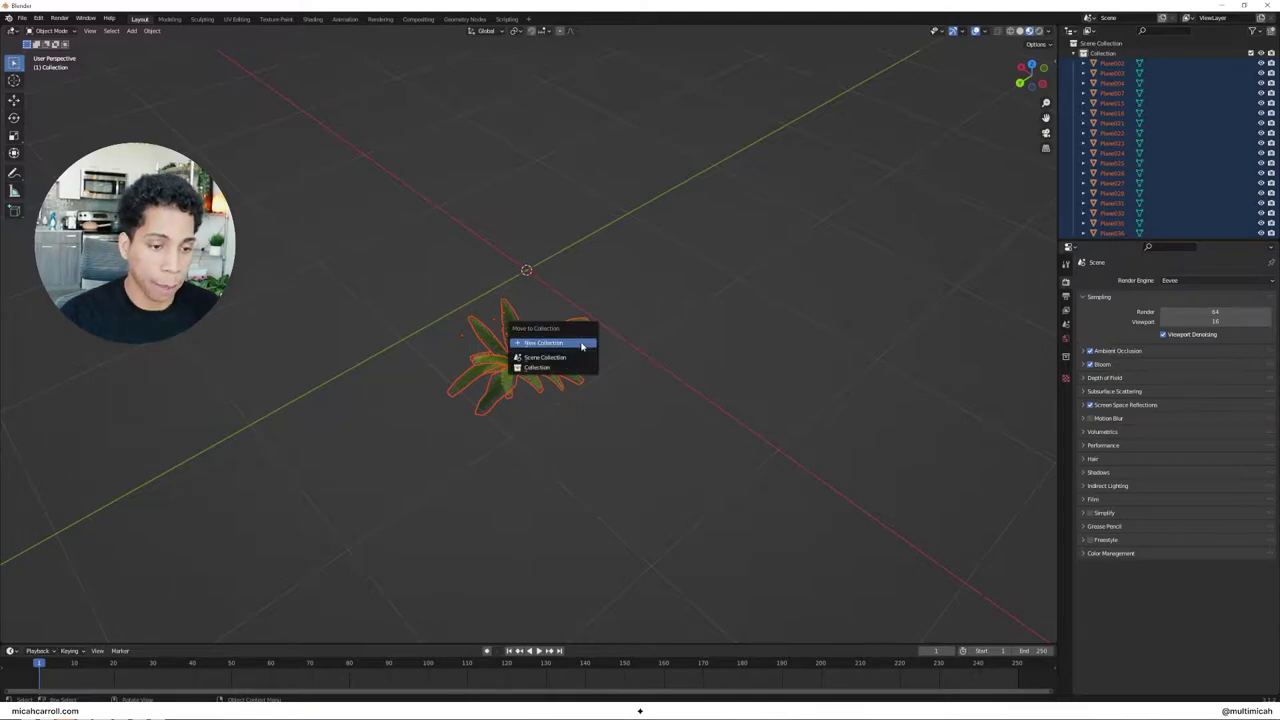
{"action": "left_click", "coordinate": [582, 344]}
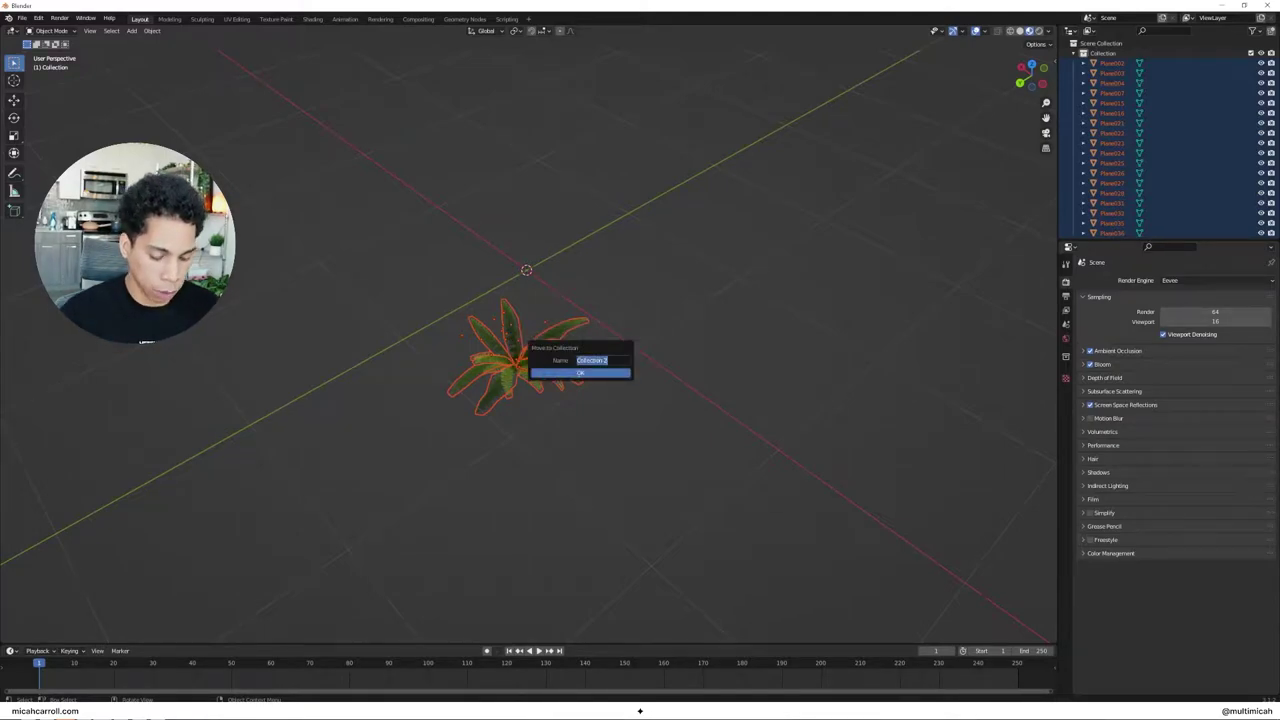
{"action": "type", "text": "plant"}
{"action": "left_click", "coordinate": [598, 374]}
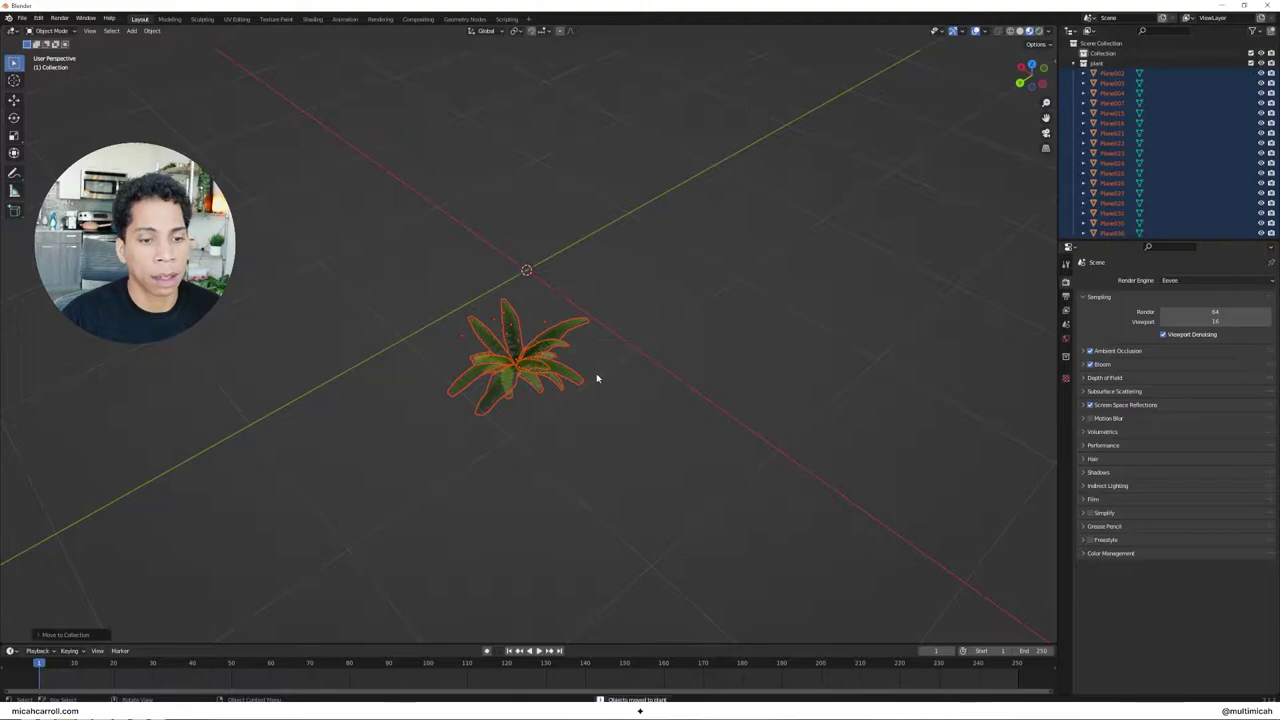
{"action": "left_click", "coordinate": [1074, 63]}
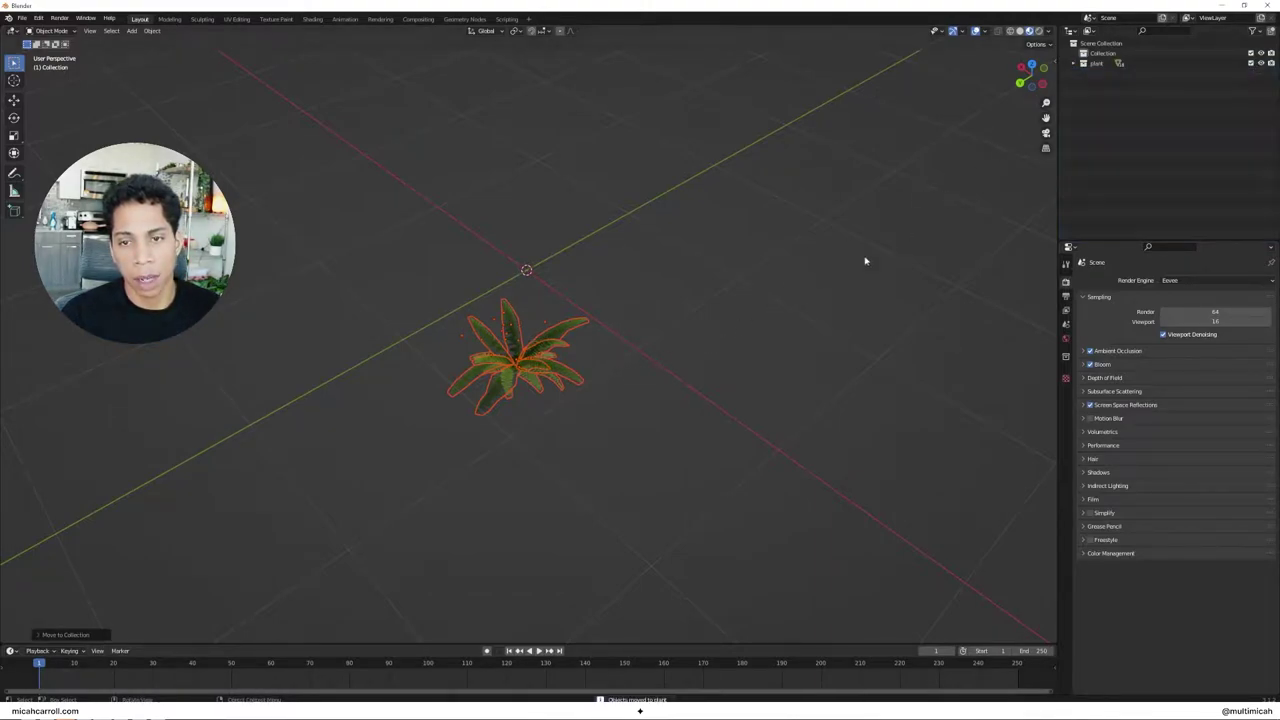
Step: Raise the plant several metres along the Z axis
{"action": "middle_click_drag", "start_coordinate": [831, 280], "coordinate": [597, 340]}
{"action": "key", "text": "g"}
{"action": "key", "text": "z"}
{"action": "middle_click_drag", "start_coordinate": [623, 297], "coordinate": [640, 340]}
{"action": "left_click", "coordinate": [654, 199]}
{"action": "middle_click_drag", "start_coordinate": [654, 199], "coordinate": [440, 268]}
Step: Add a mesh plane at the origin
{"action": "key", "text": "shift+a"}
{"action": "mouse_move", "coordinate": [436, 267]}
{"action": "mouse_move", "coordinate": [420, 73]}
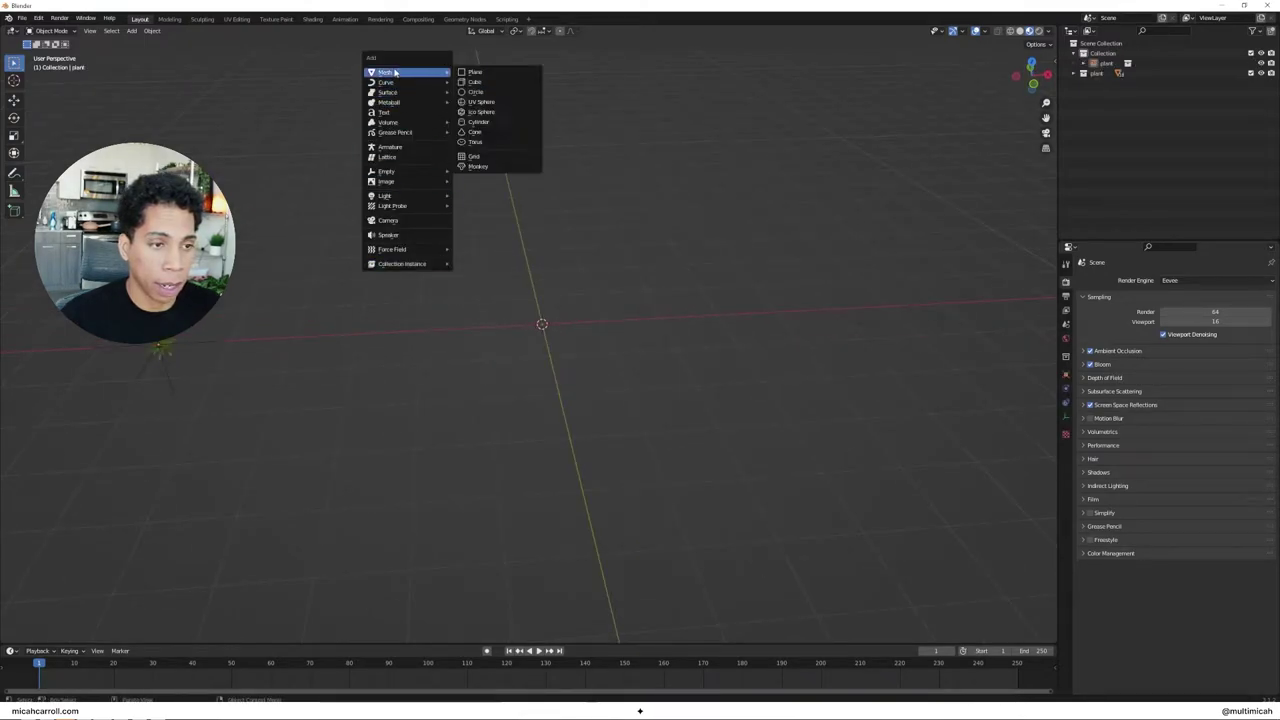
{"action": "left_click", "coordinate": [482, 74]}
{"action": "middle_click_drag", "start_coordinate": [587, 244], "coordinate": [569, 266]}
Step: Add a camera from the top view and raise it high along Z
{"action": "key", "text": "shift+a"}
{"action": "key", "text": "Escape"}
{"action": "key", "text": "grave"}
{"action": "left_click", "coordinate": [574, 222]}
{"action": "key", "text": "shift+a"}
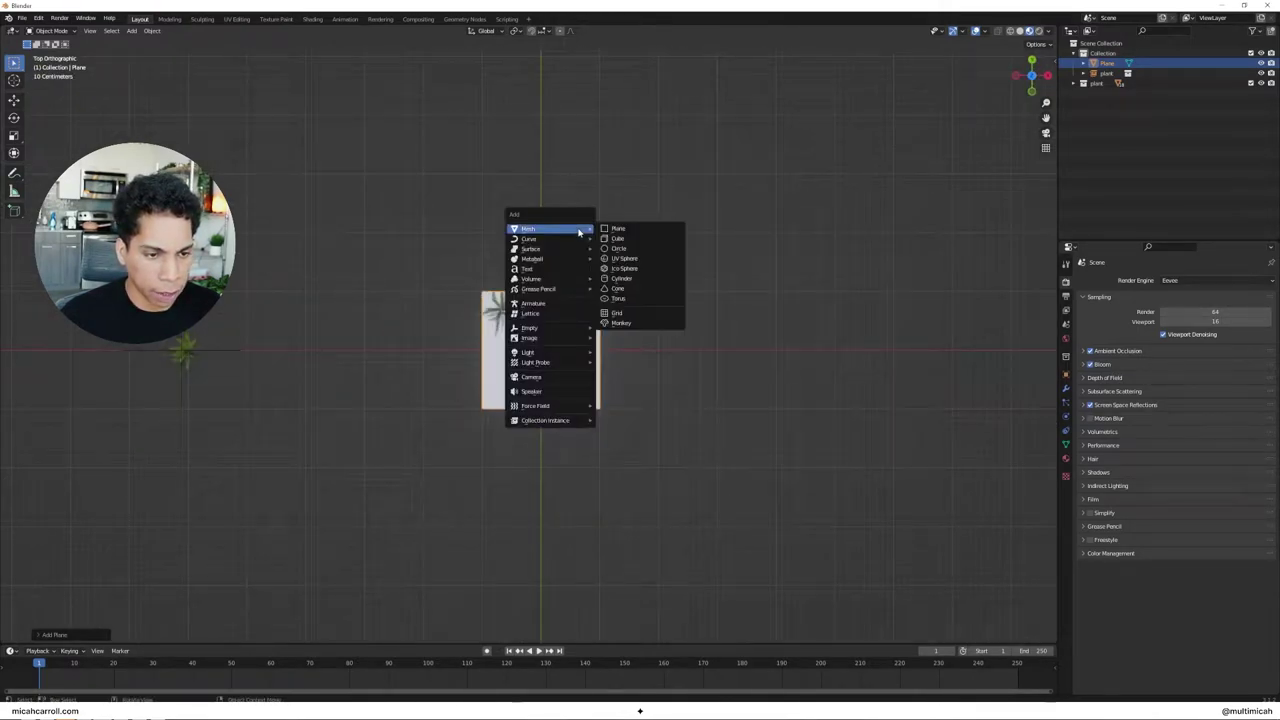
{"action": "left_click", "coordinate": [576, 377]}
{"action": "middle_click_drag", "start_coordinate": [576, 377], "coordinate": [622, 262]}
{"action": "key", "text": "g"}
{"action": "key", "text": "z"}
{"action": "left_click", "coordinate": [568, 610]}
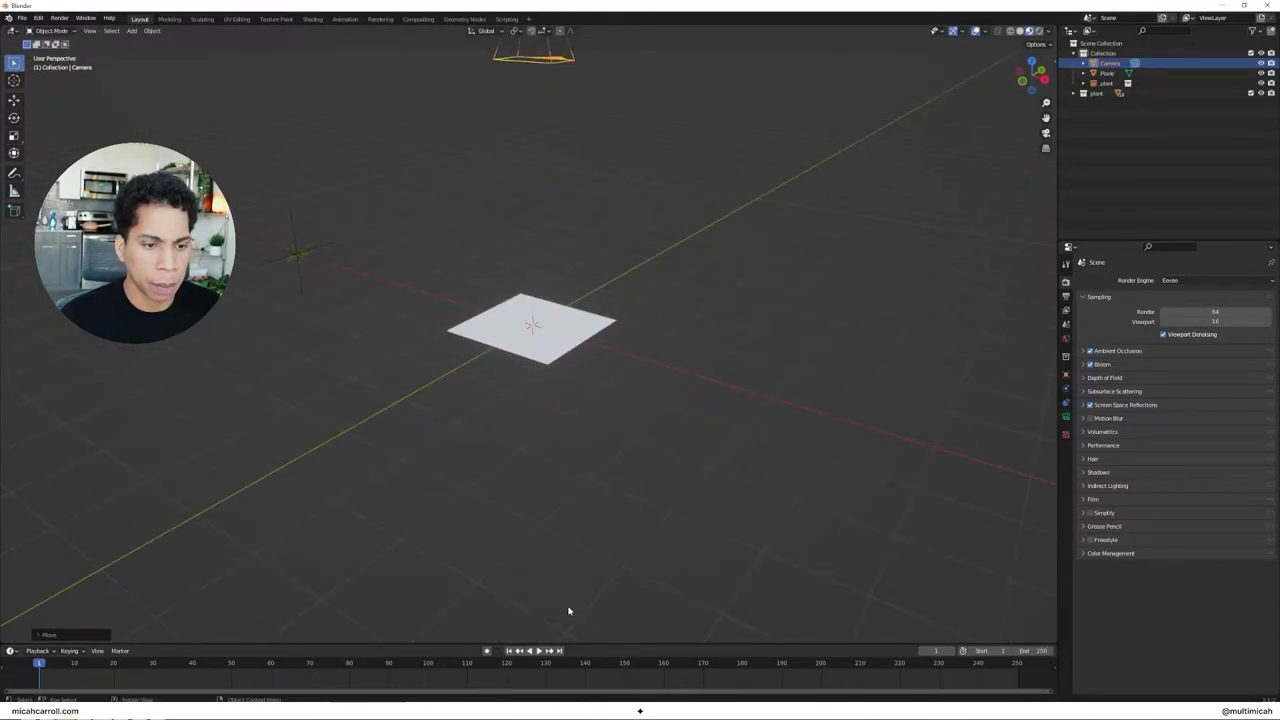
{"action": "right_click", "coordinate": [535, 646]}
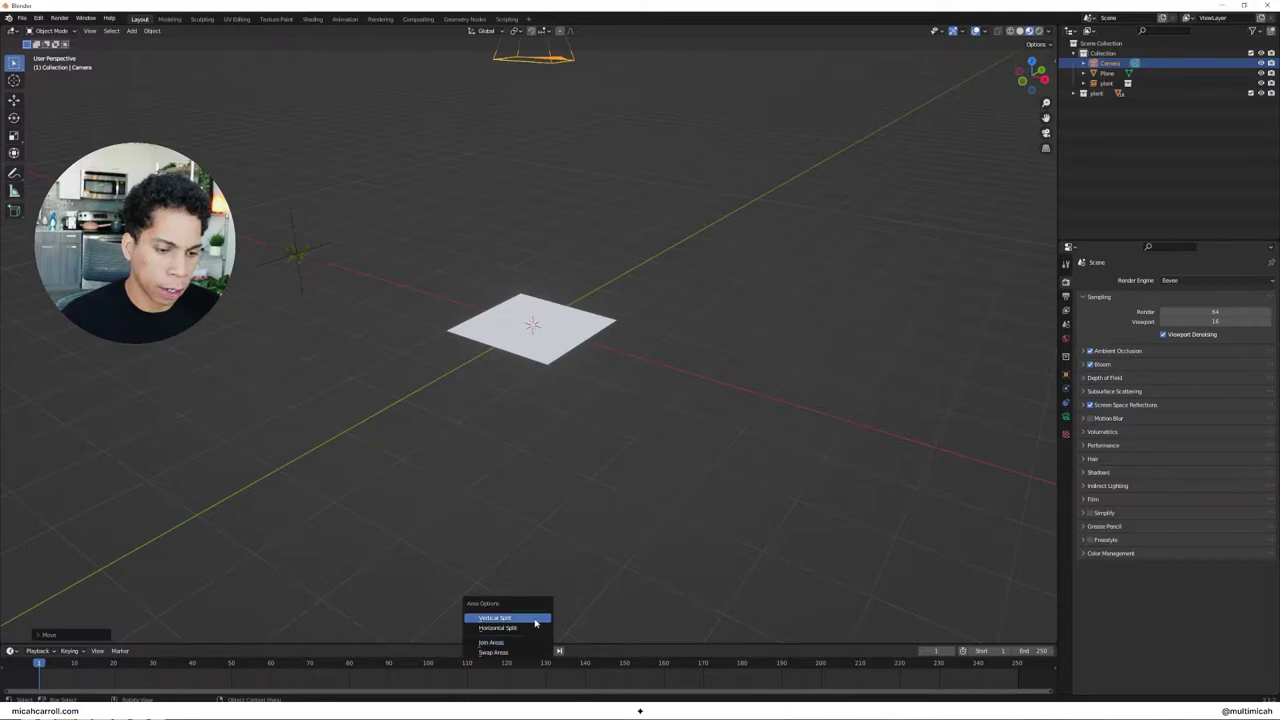
Step: Split the viewport vertically and show the camera view on the right
{"action": "left_click", "coordinate": [533, 617]}
{"action": "left_click", "coordinate": [528, 619]}
{"action": "key", "text": "grave"}
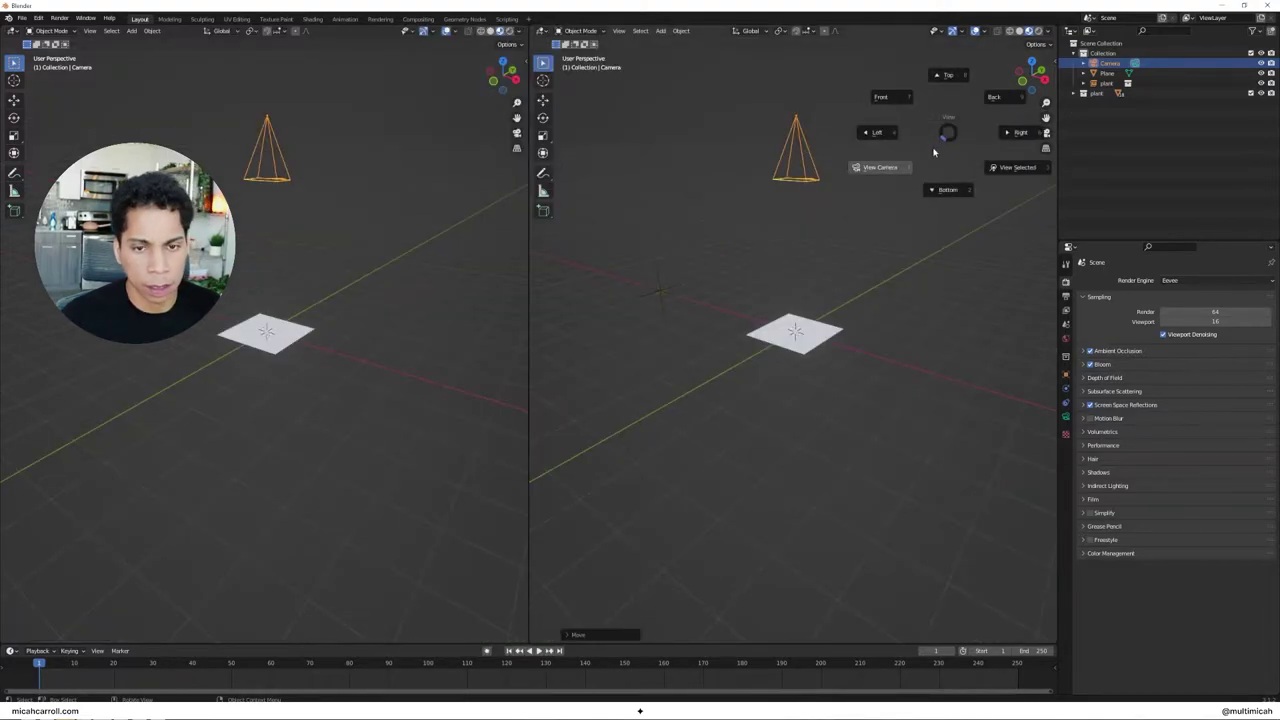
{"action": "left_click", "coordinate": [890, 178]}
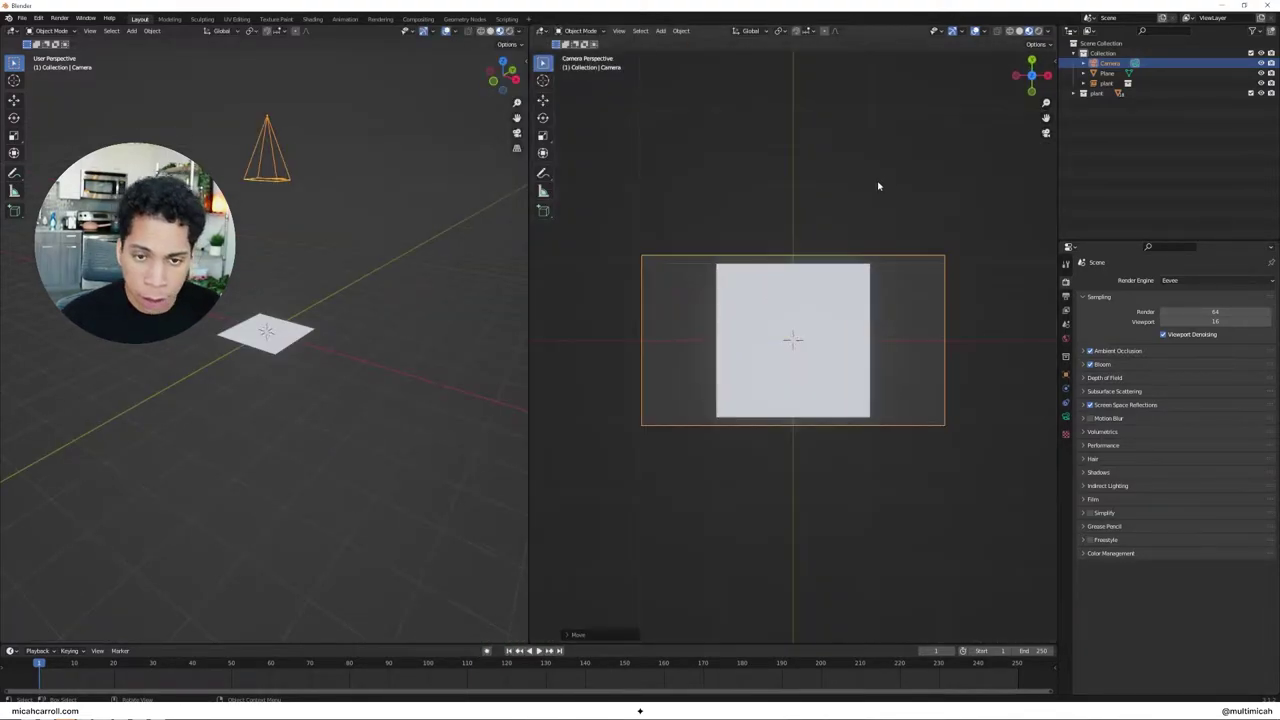
Step: Raise the camera further along Z to frame the plane
{"action": "left_click", "coordinate": [801, 369]}
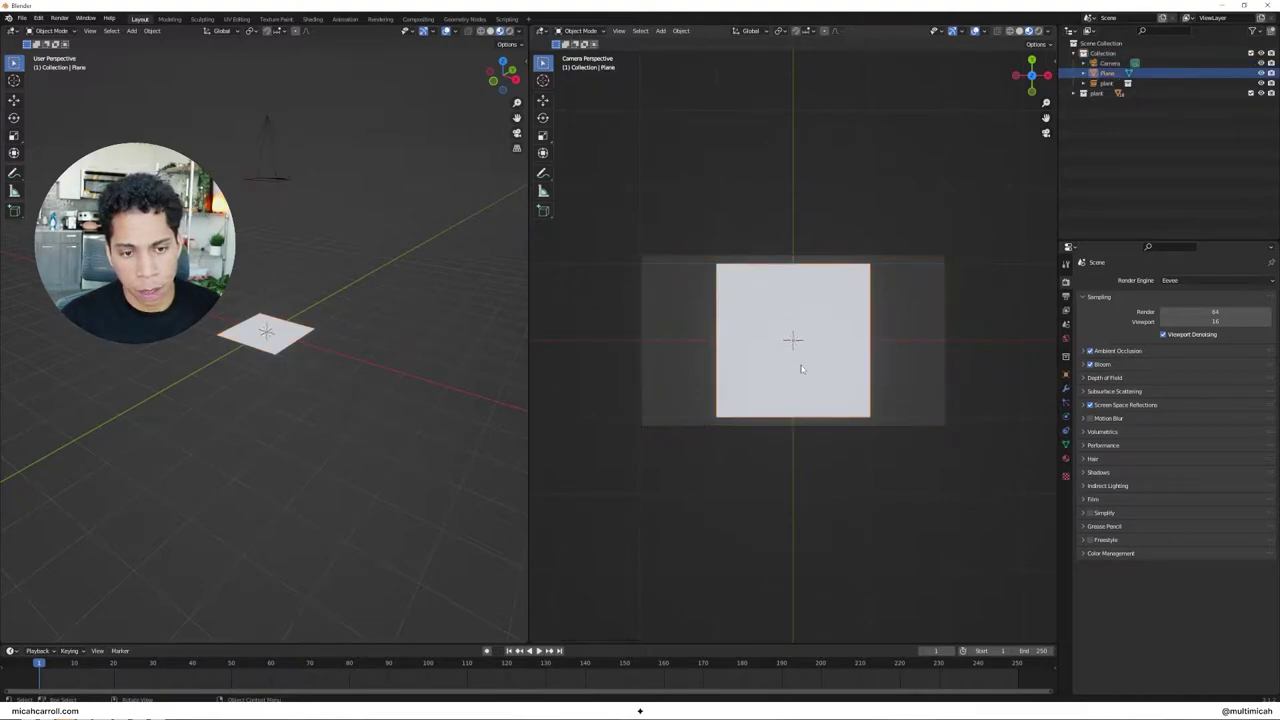
{"action": "left_click", "coordinate": [391, 268]}
{"action": "left_click", "coordinate": [280, 188]}
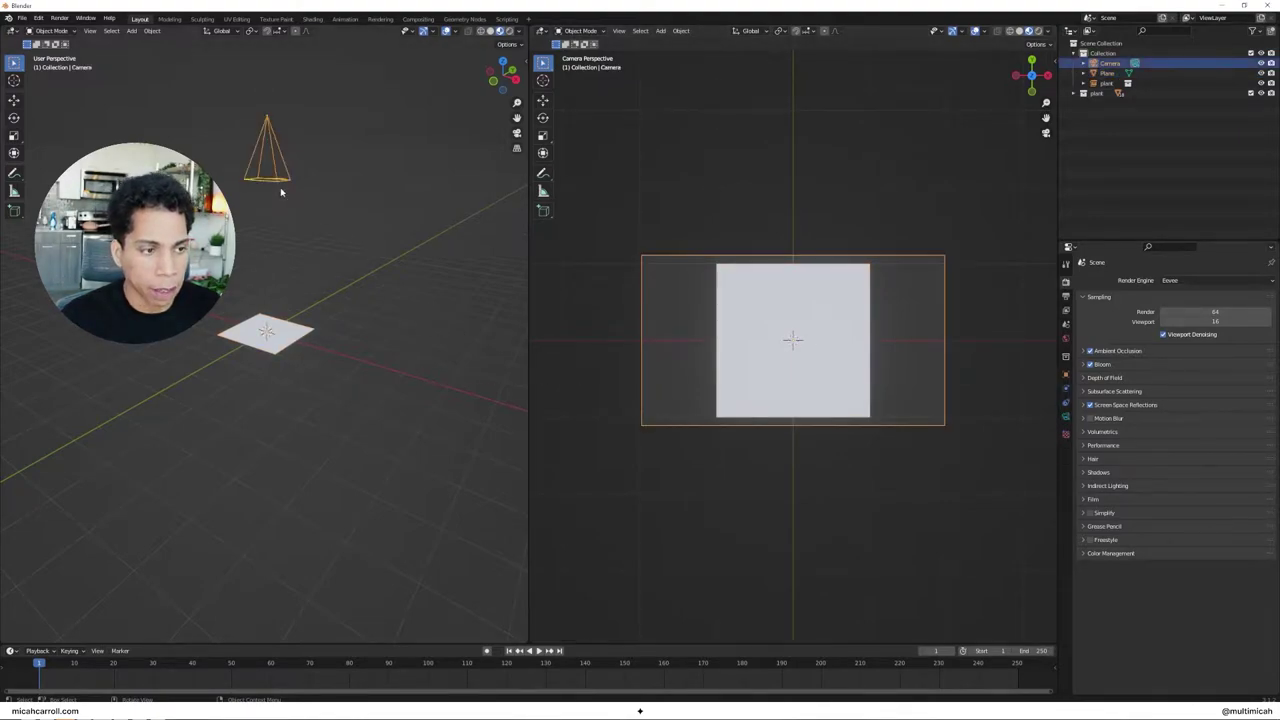
{"action": "key", "text": "g"}
{"action": "key", "text": "z"}
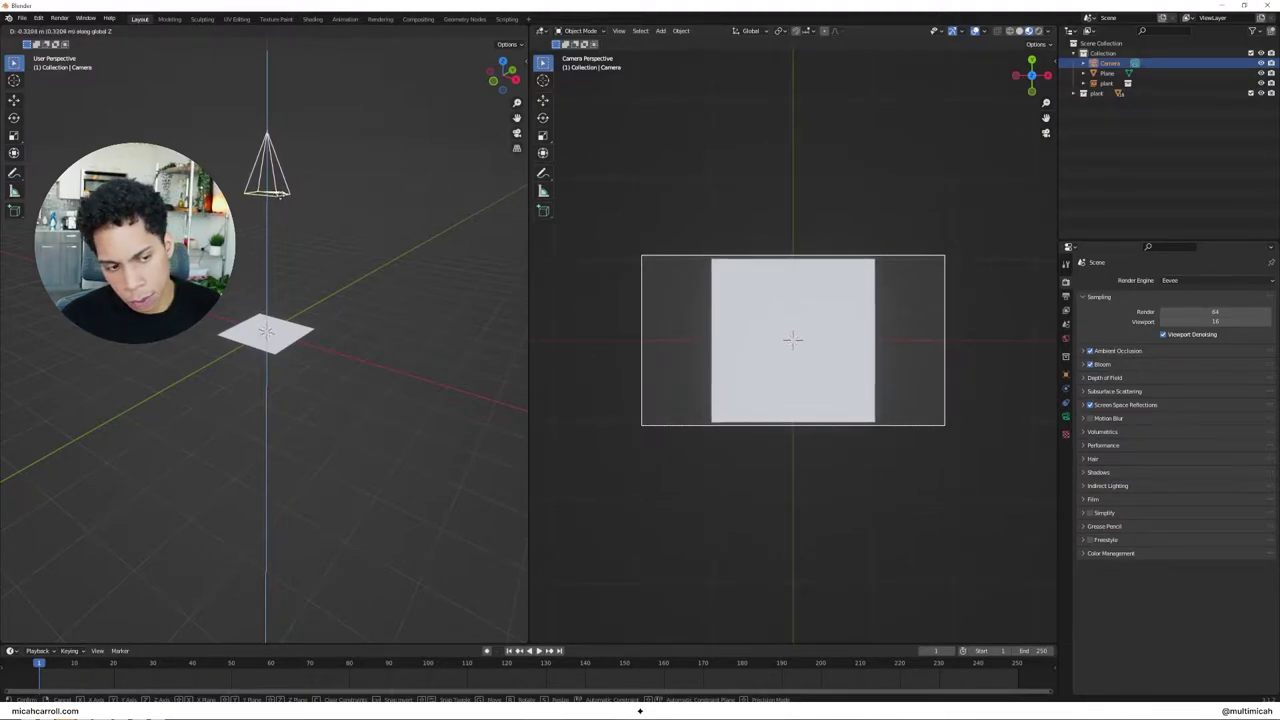
{"action": "left_click", "coordinate": [284, 190]}
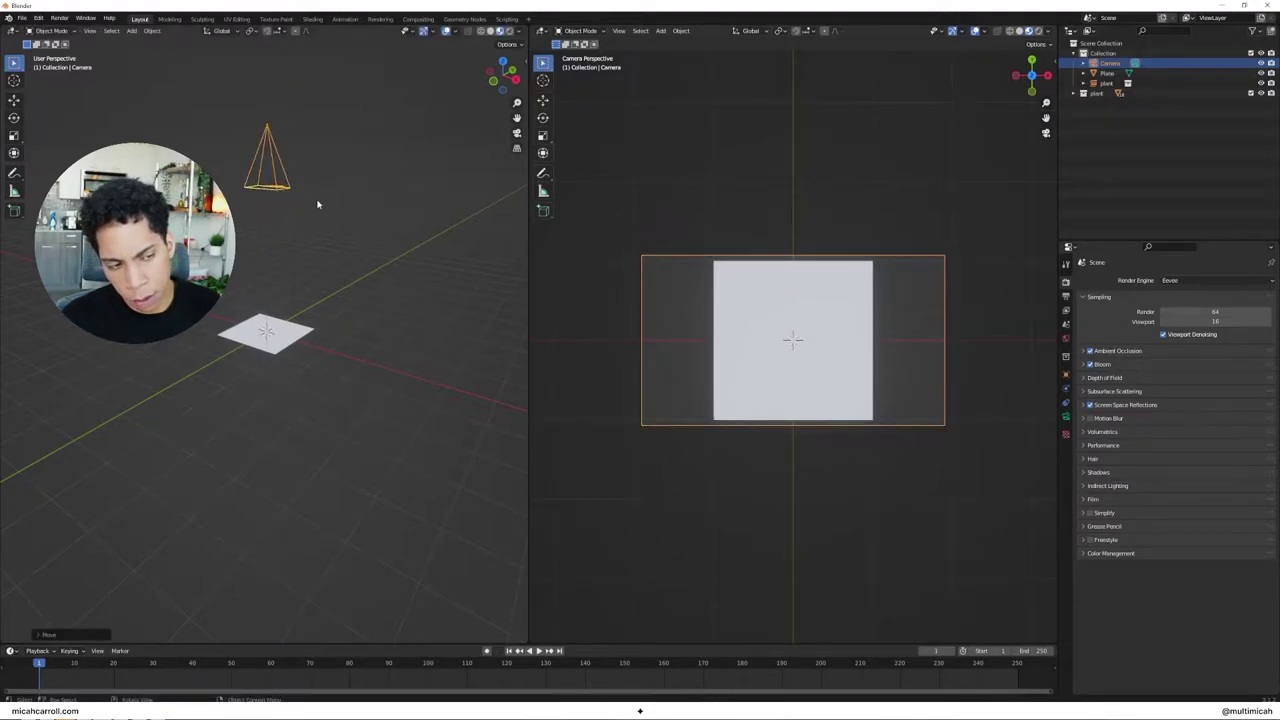
{"action": "left_click", "coordinate": [318, 204]}
Step: Stretch the plane wider along X and shorten it along Y to fill the frame
{"action": "left_click", "coordinate": [298, 338]}
{"action": "middle_click_drag", "start_coordinate": [337, 284], "coordinate": [381, 323]}
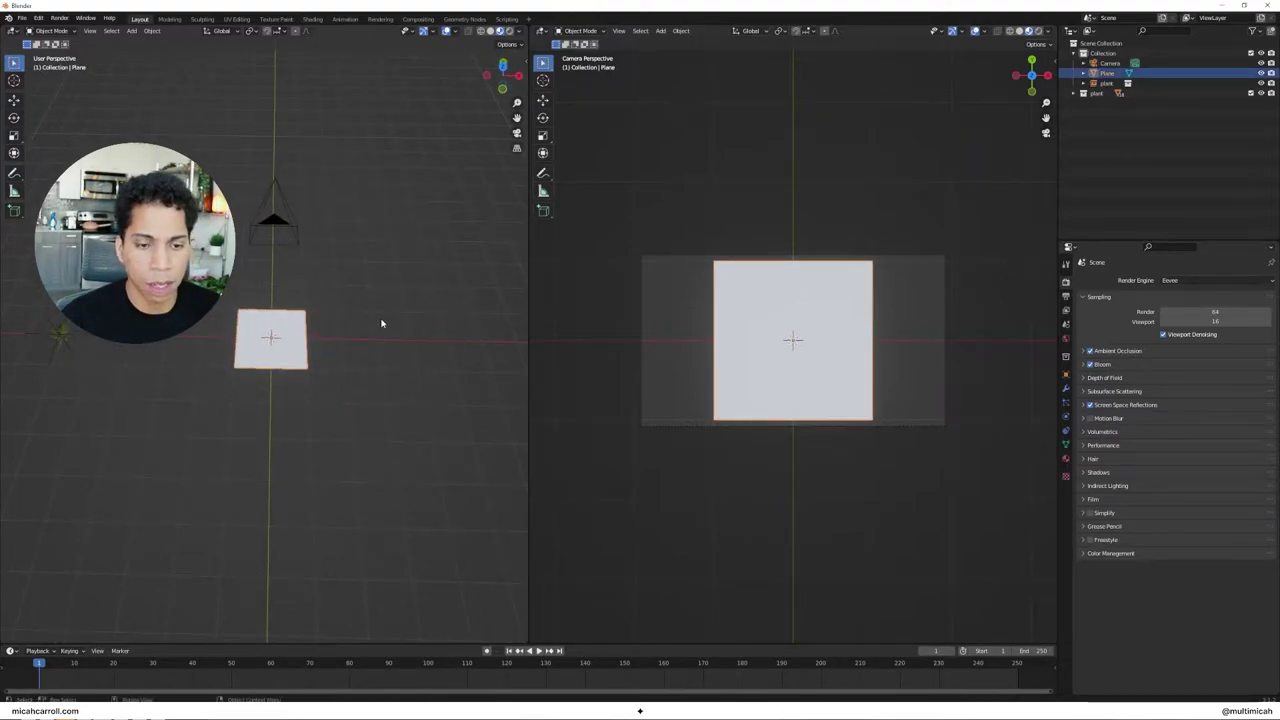
{"action": "key", "text": "s"}
{"action": "key", "text": "x"}
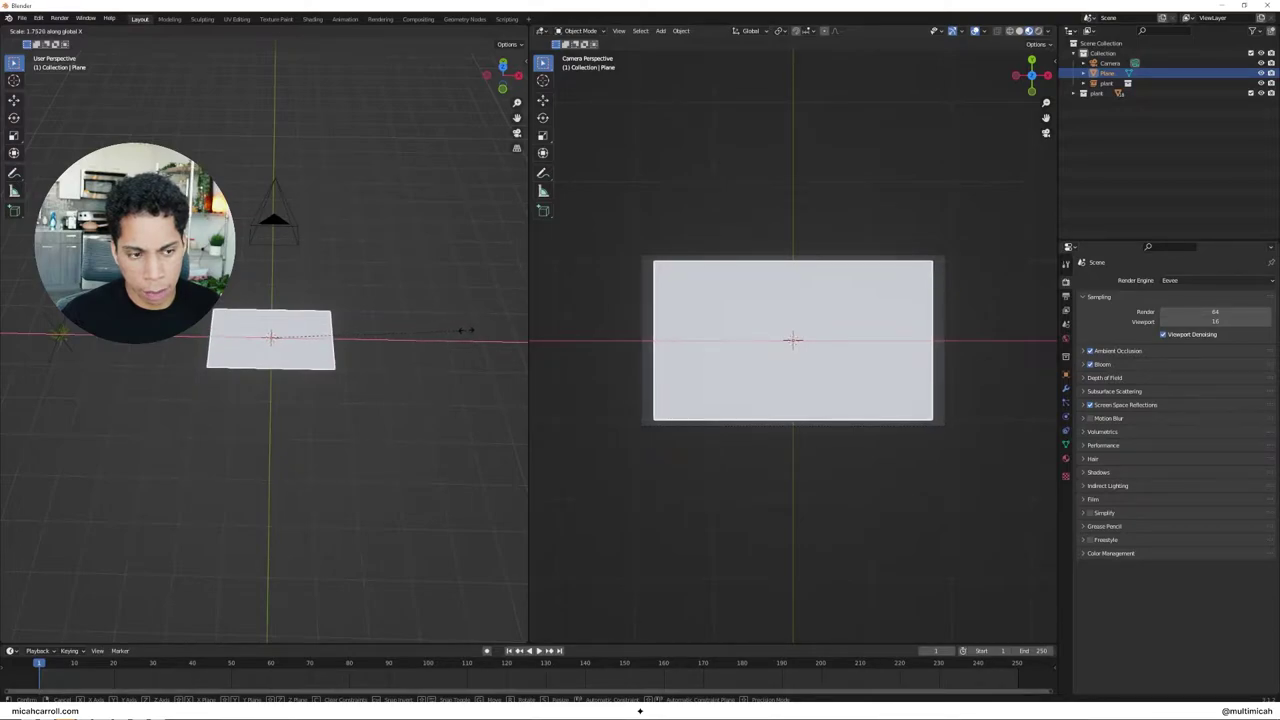
{"action": "left_click", "coordinate": [463, 334]}
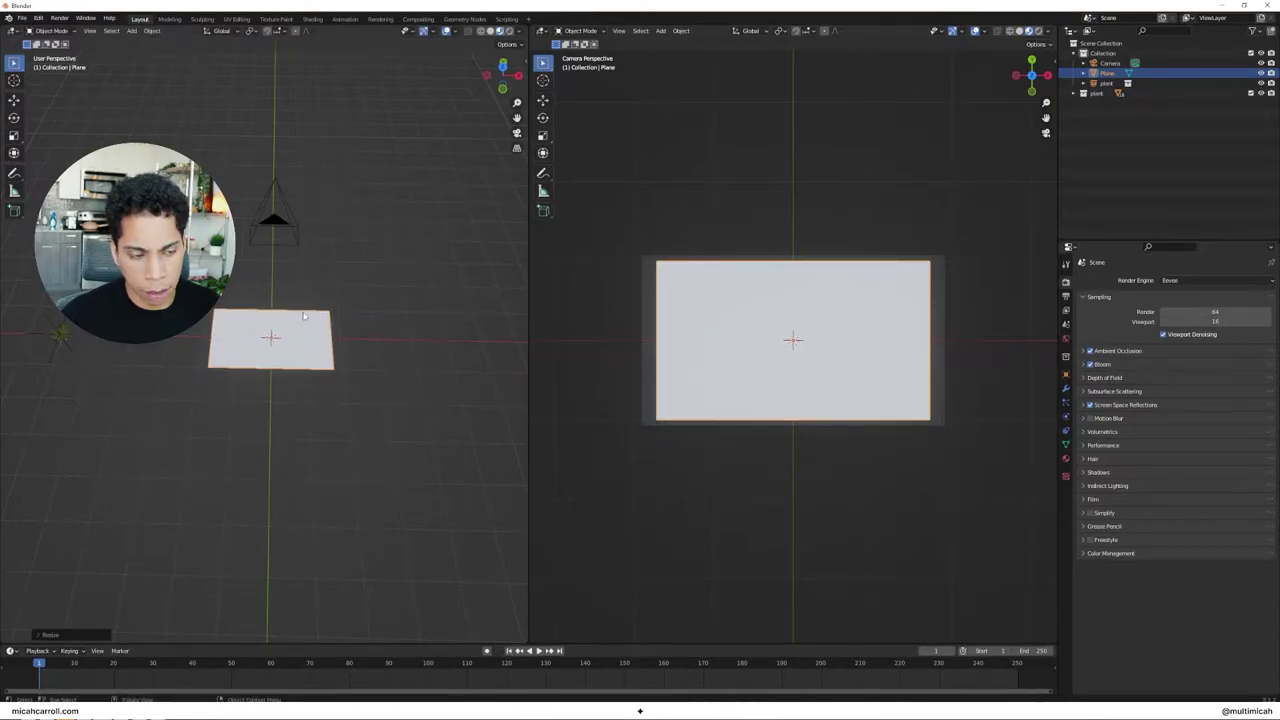
{"action": "key", "text": "s"}
{"action": "key", "text": "y"}
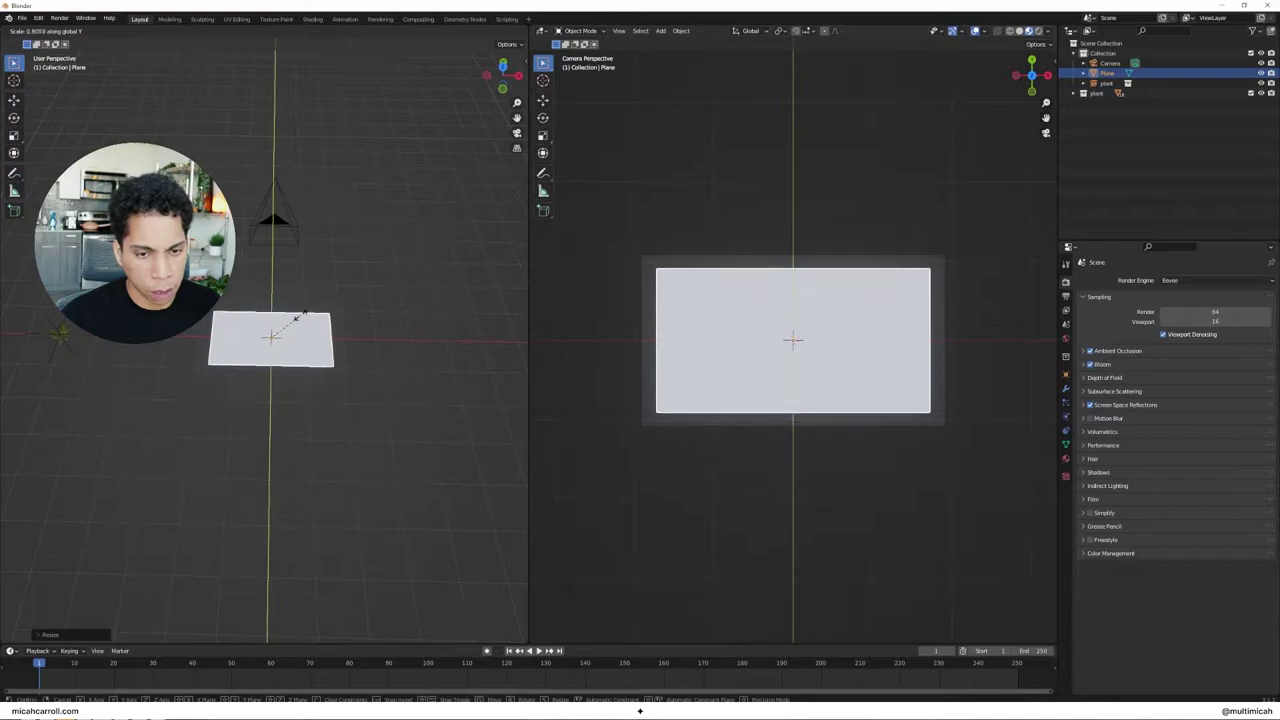
{"action": "left_click", "coordinate": [300, 316]}
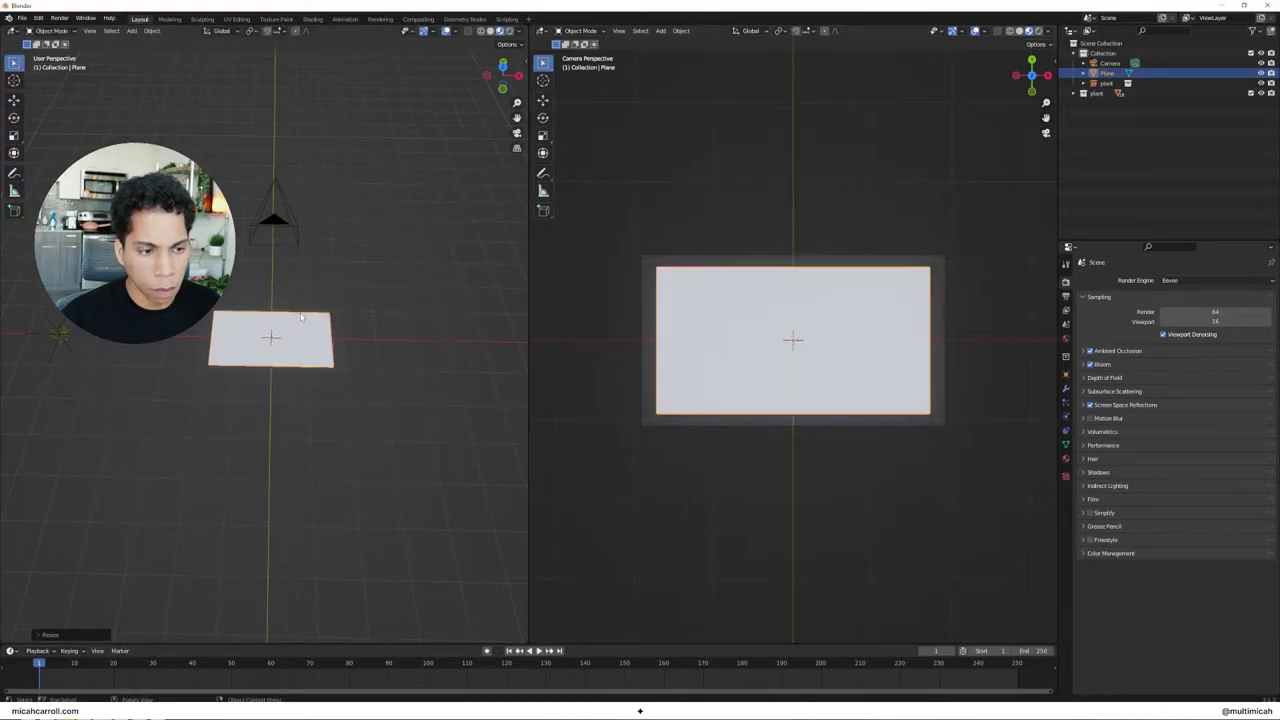
{"action": "left_click", "coordinate": [370, 308]}
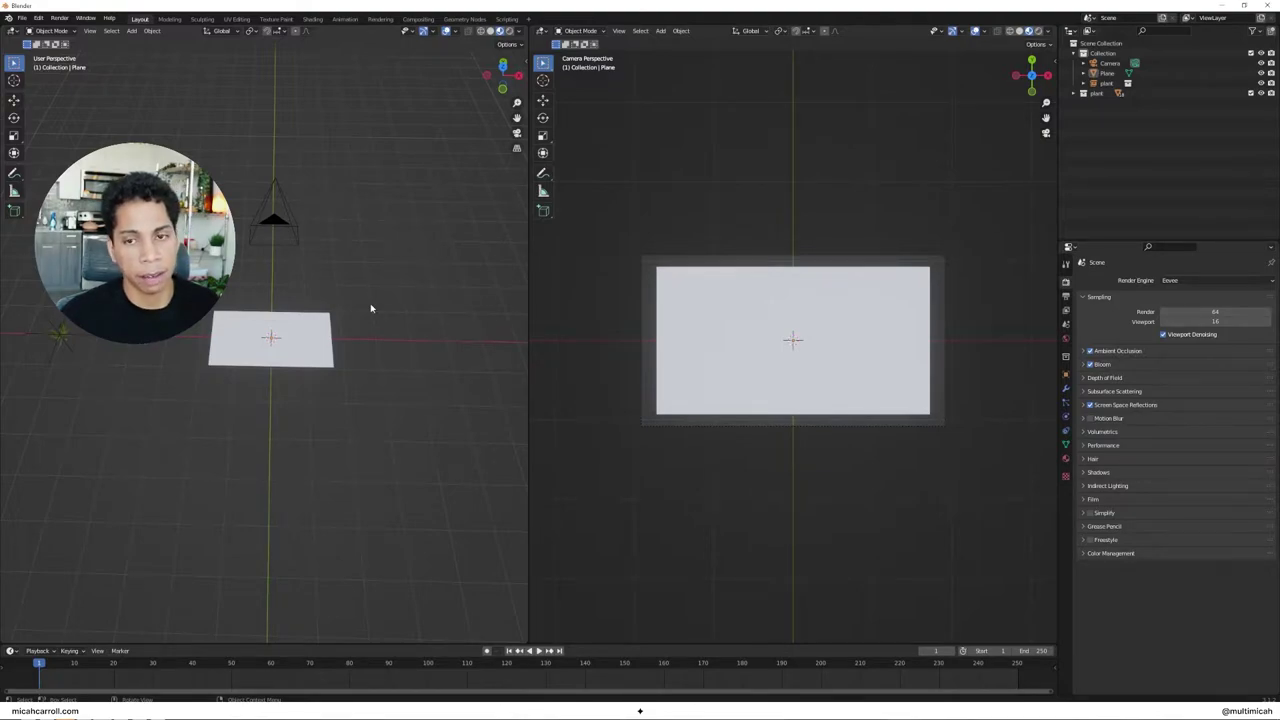
Step: Rename the plane to 'planet garden'
{"action": "left_click", "coordinate": [1107, 73]}
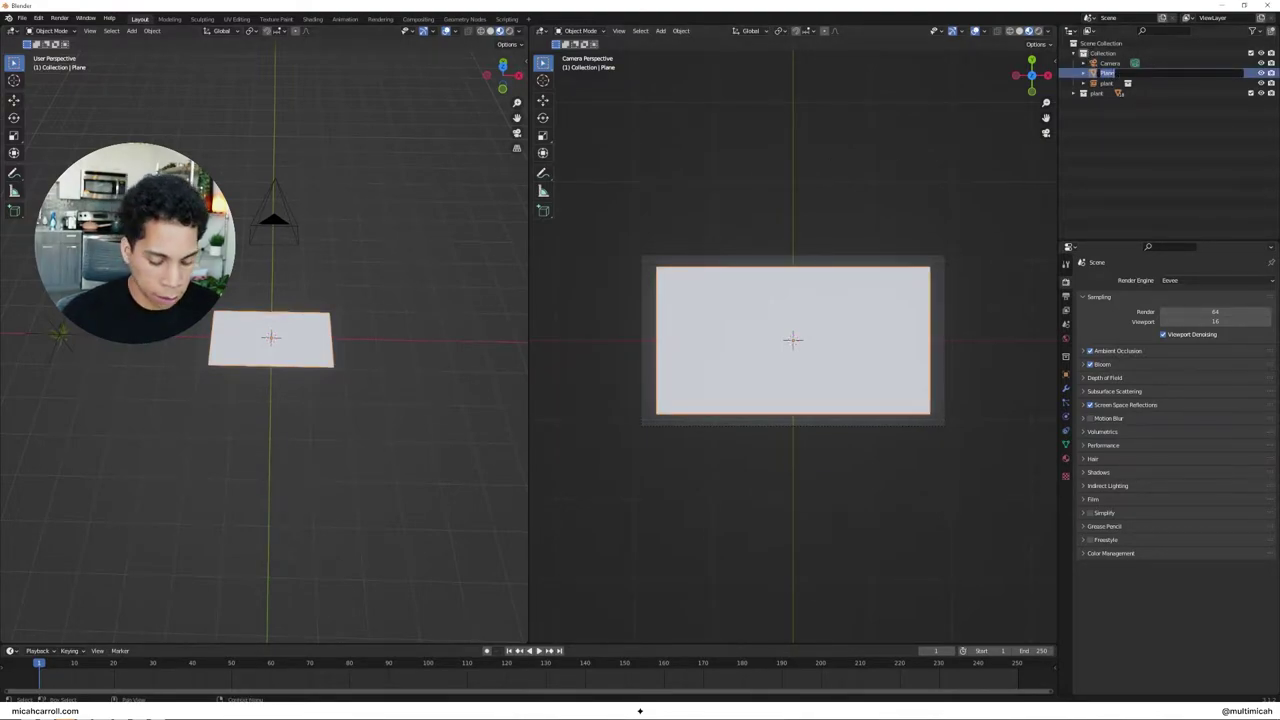
{"action": "type", "text": "planet garden"}
{"action": "key", "text": "Return"}
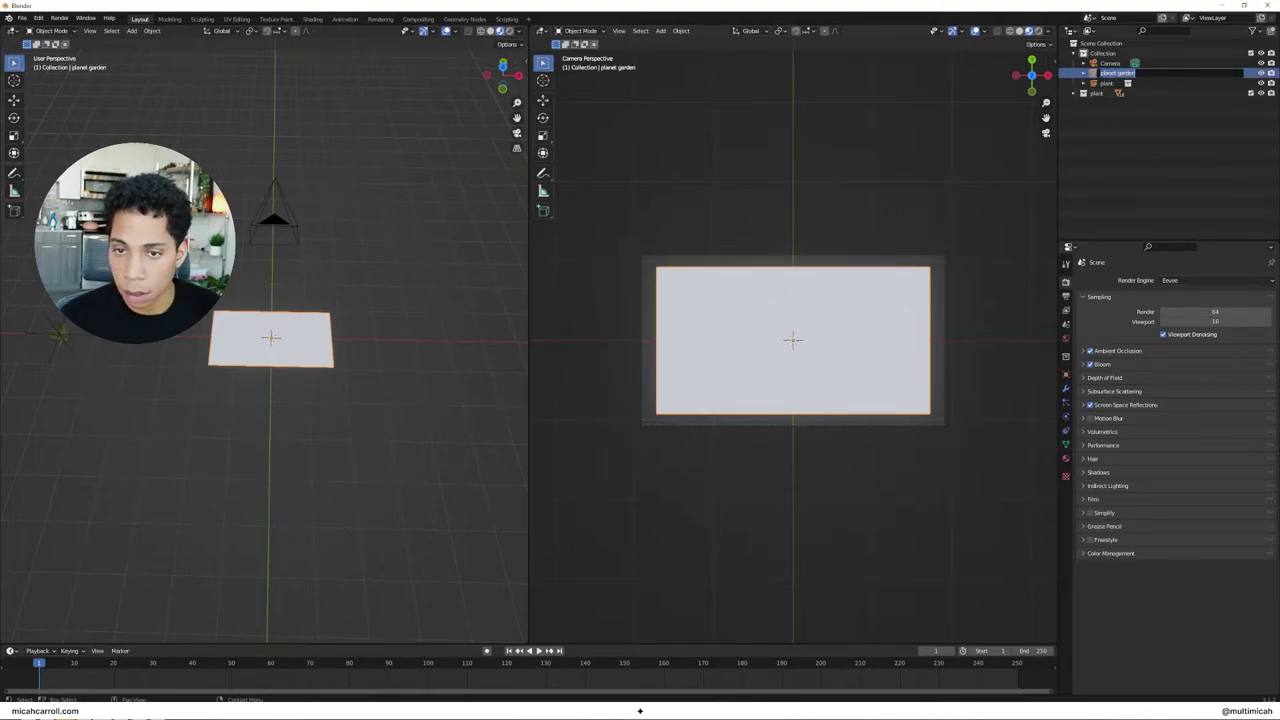
{"action": "left_click", "coordinate": [334, 366]}
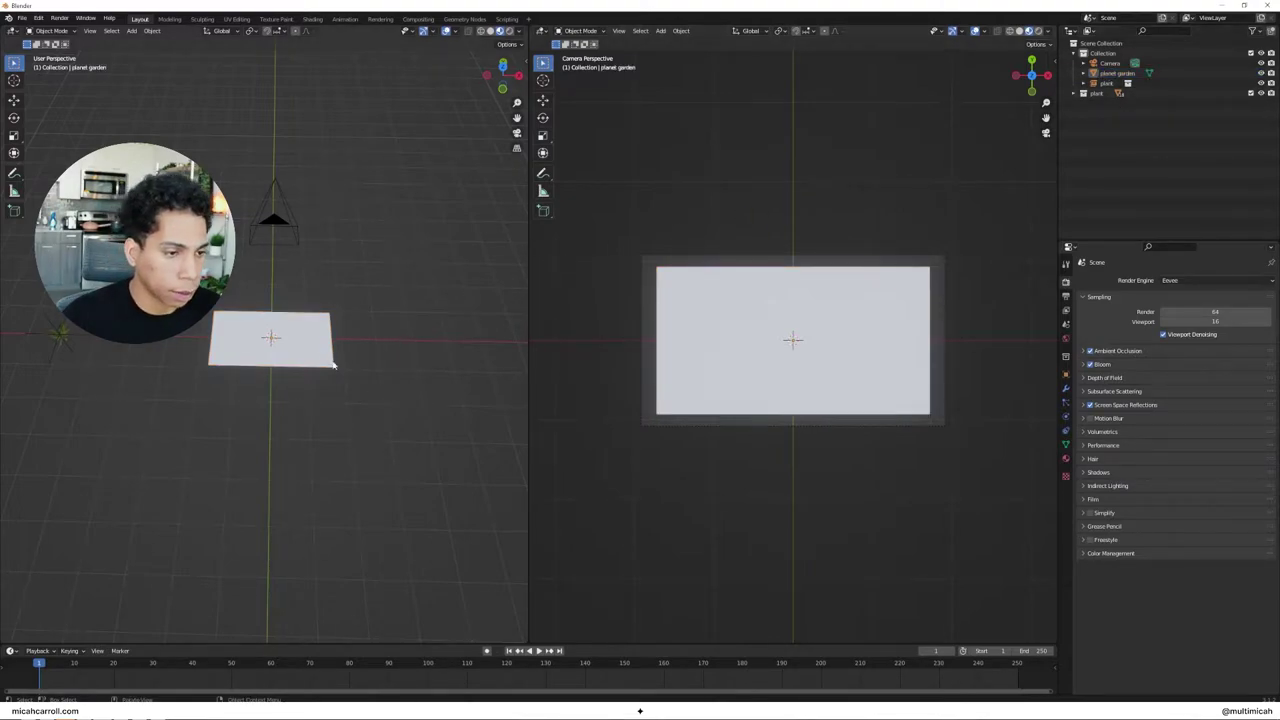
Step: Switch to the Geometry Nodes workspace and look through the camera
{"action": "left_click", "coordinate": [463, 24]}
{"action": "key", "text": "grave"}
{"action": "left_click", "coordinate": [688, 247]}
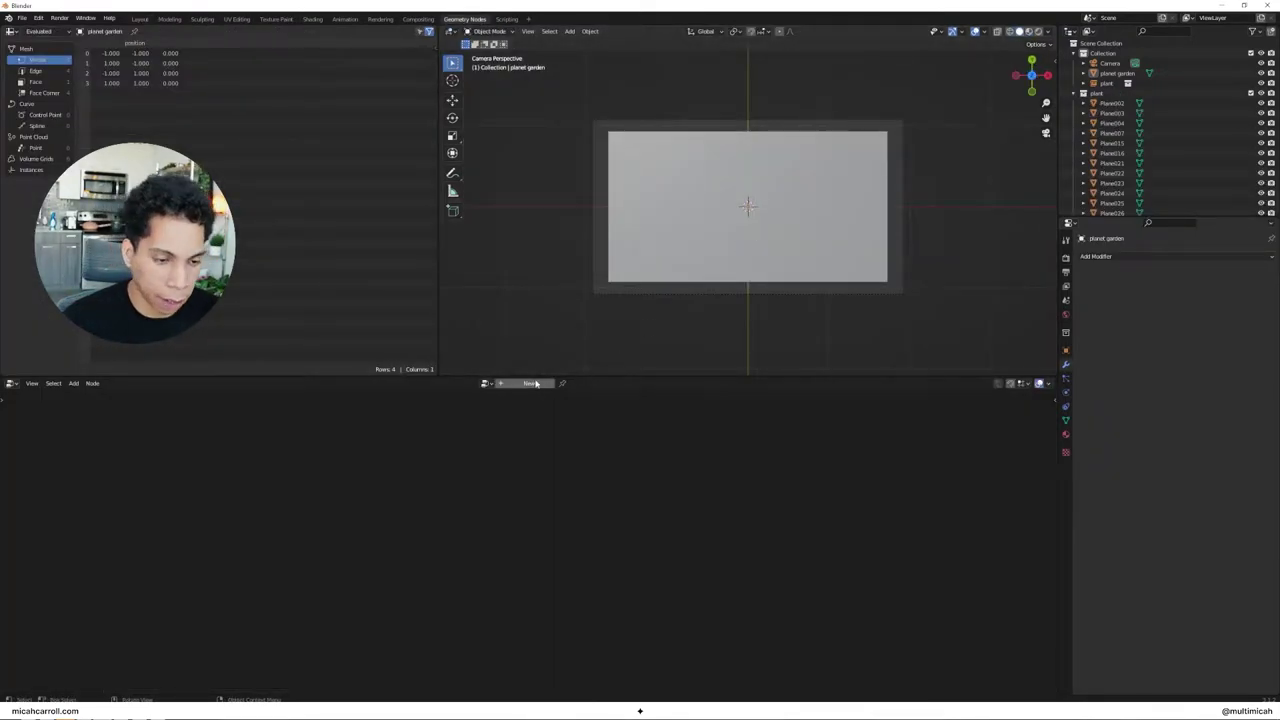
Step: Create a new GeometryNodes tree on planet garden and make the node editor taller
{"action": "left_click", "coordinate": [533, 383]}
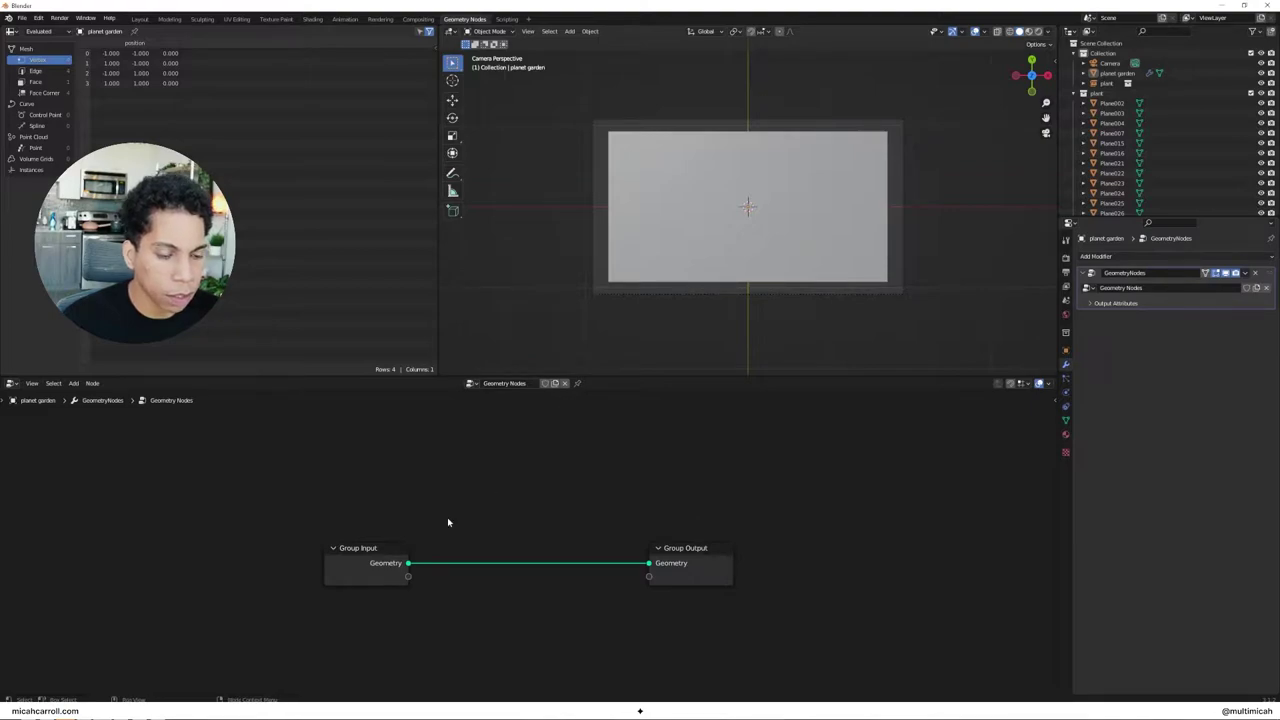
{"action": "middle_click_drag", "start_coordinate": [447, 522], "coordinate": [554, 499]}
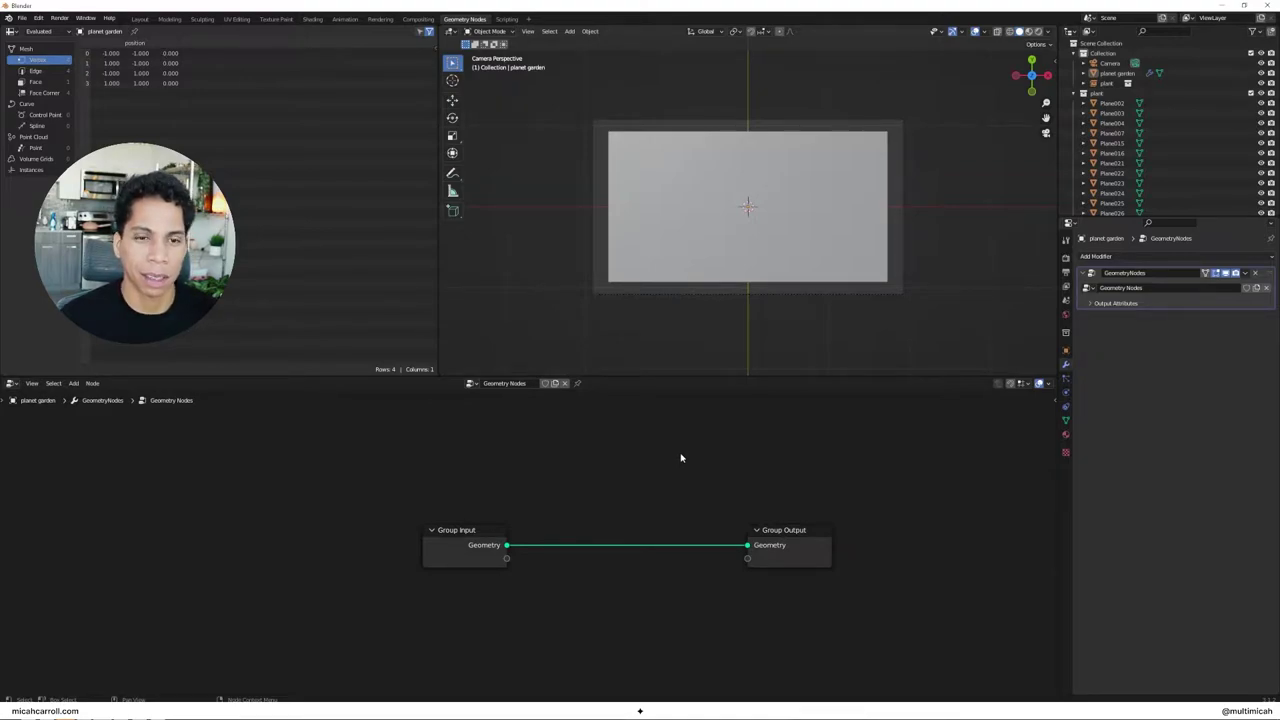
{"action": "middle_click_drag", "start_coordinate": [555, 630], "coordinate": [513, 570]}
{"action": "scroll", "coordinate": [520, 576], "scroll_direction": "down", "scroll_amount": 1}
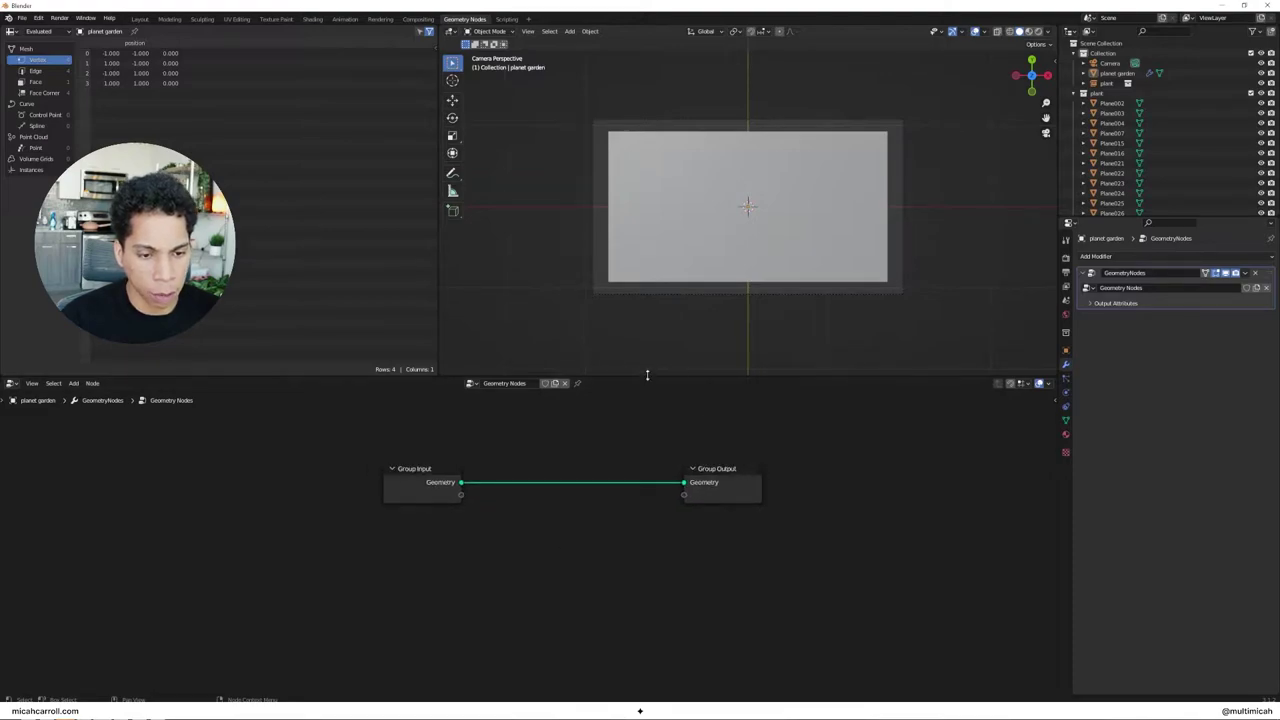
{"action": "left_click_drag", "start_coordinate": [647, 375], "coordinate": [680, 282]}
{"action": "left_click", "coordinate": [742, 173]}
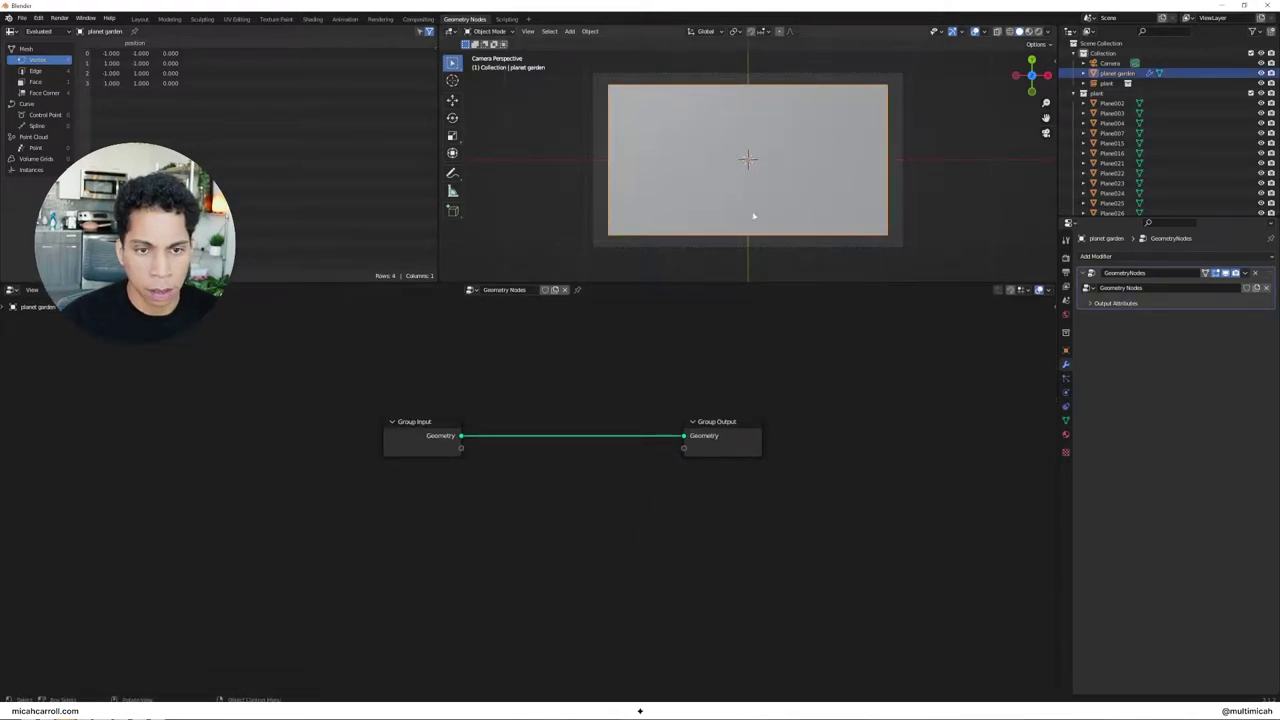
Step: Add Distribute Points on Faces and Instance on Points nodes side by side
{"action": "middle_click_drag", "start_coordinate": [546, 523], "coordinate": [591, 508]}
{"action": "key", "text": "shift+a"}
{"action": "left_click", "coordinate": [591, 508]}
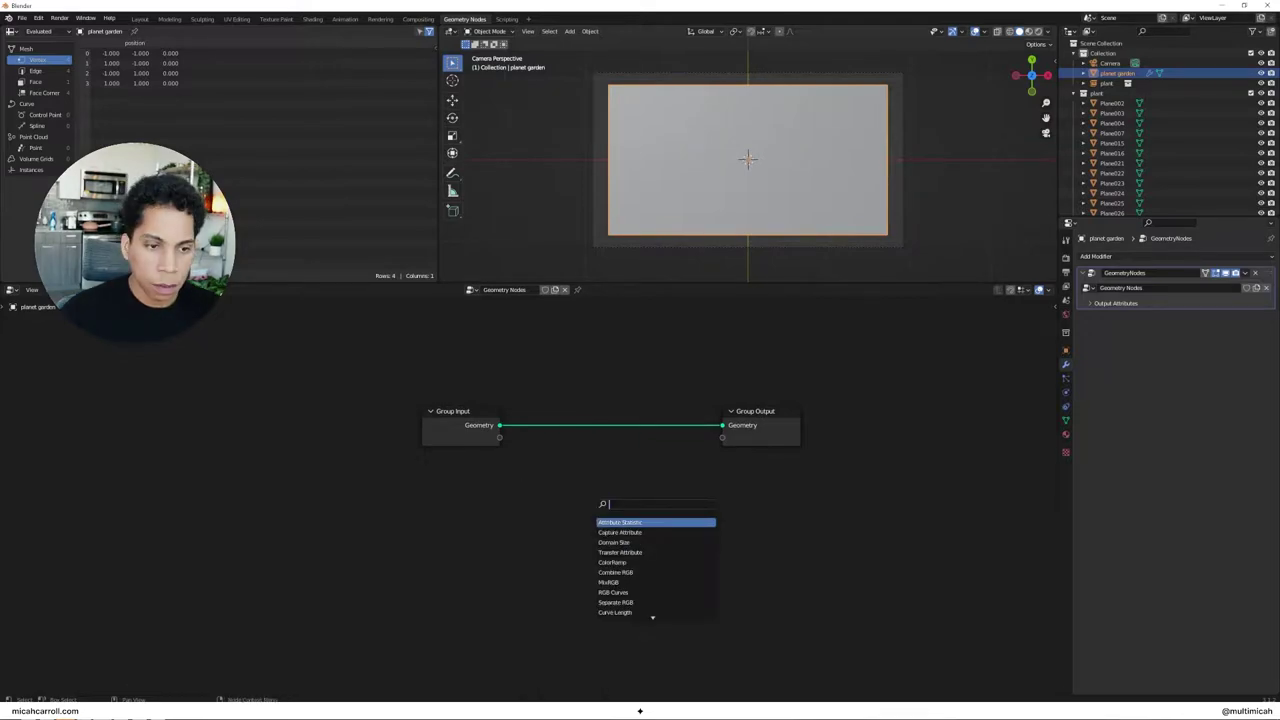
{"action": "type", "text": "dist"}
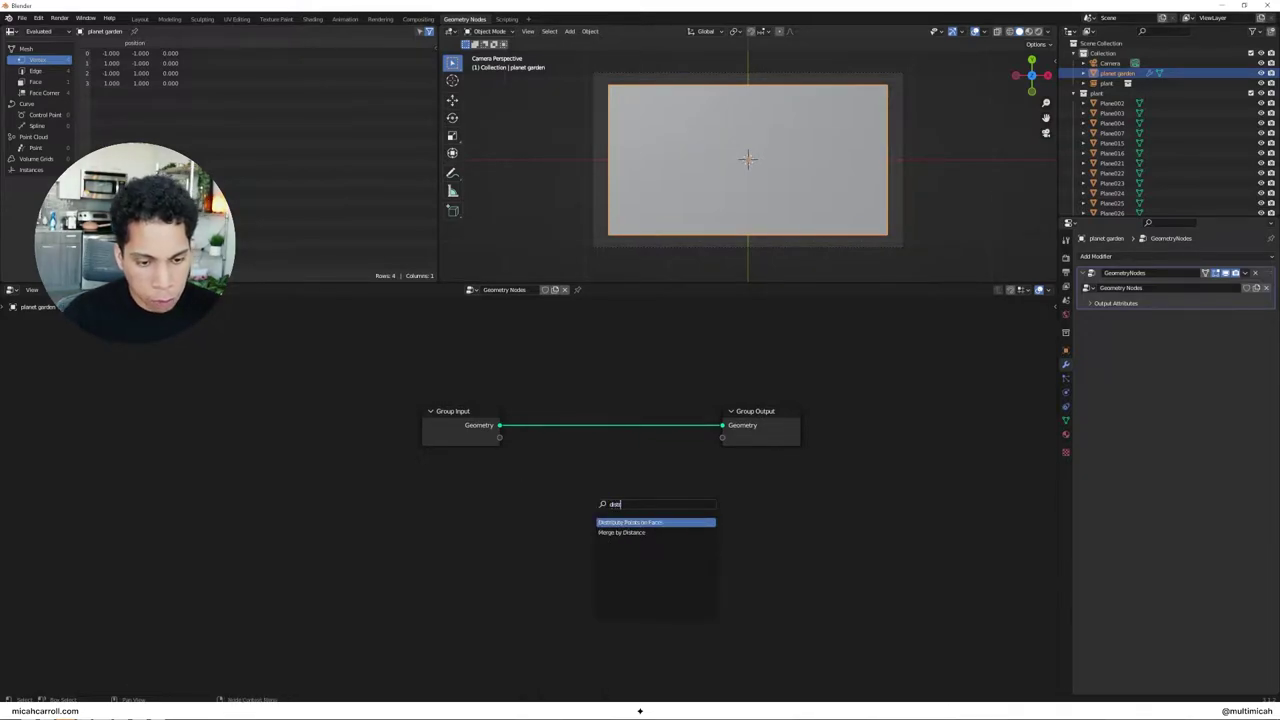
{"action": "key", "text": "Return"}
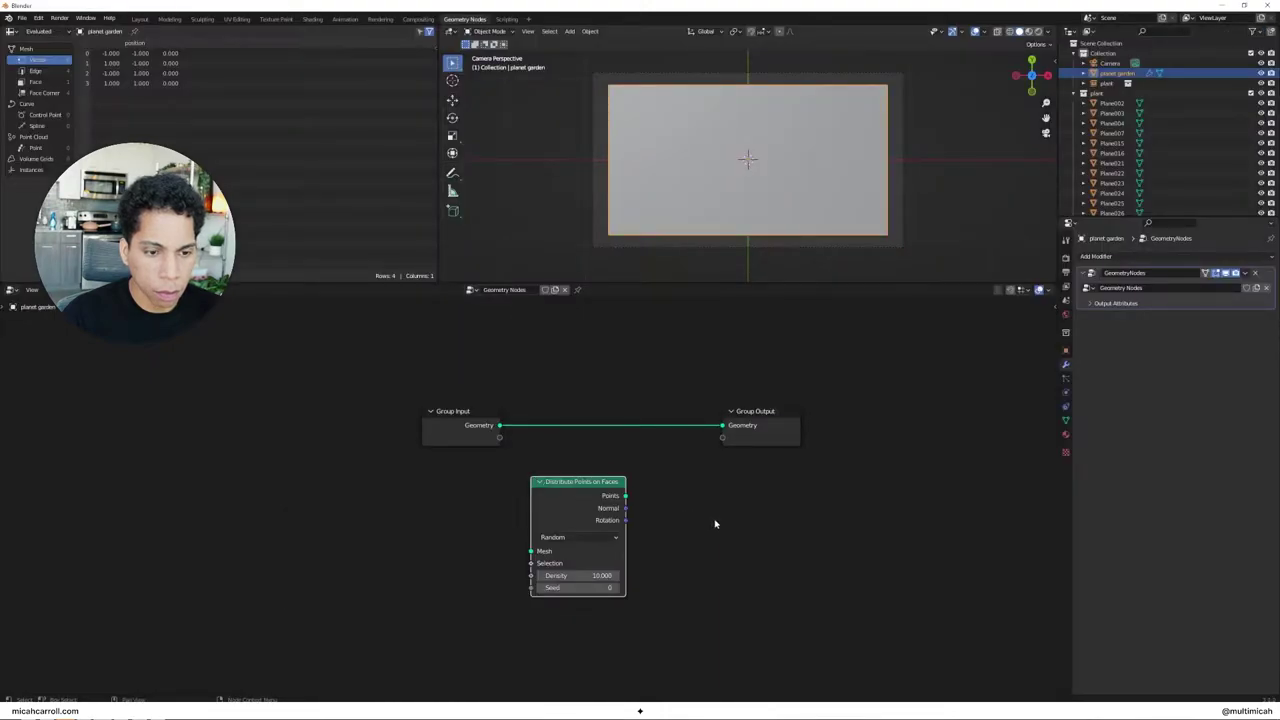
{"action": "key", "text": "shift+a"}
{"action": "left_click", "coordinate": [690, 498]}
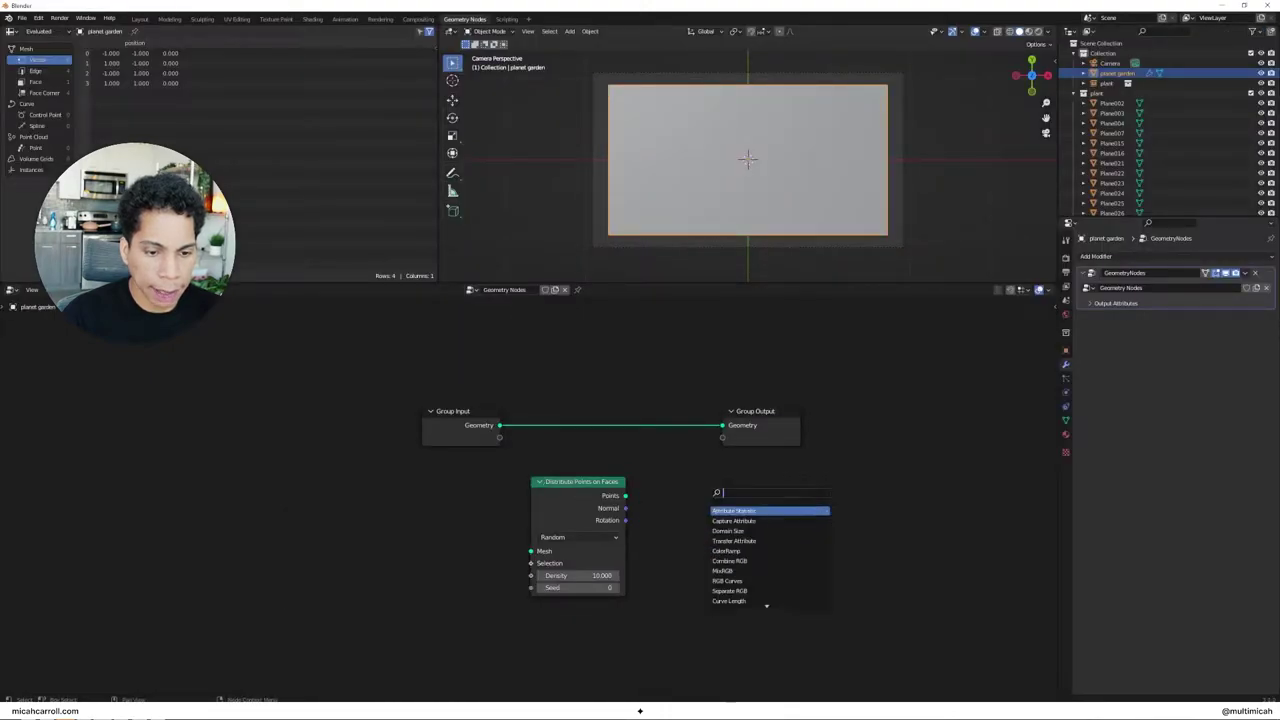
{"action": "type", "text": "instance o"}
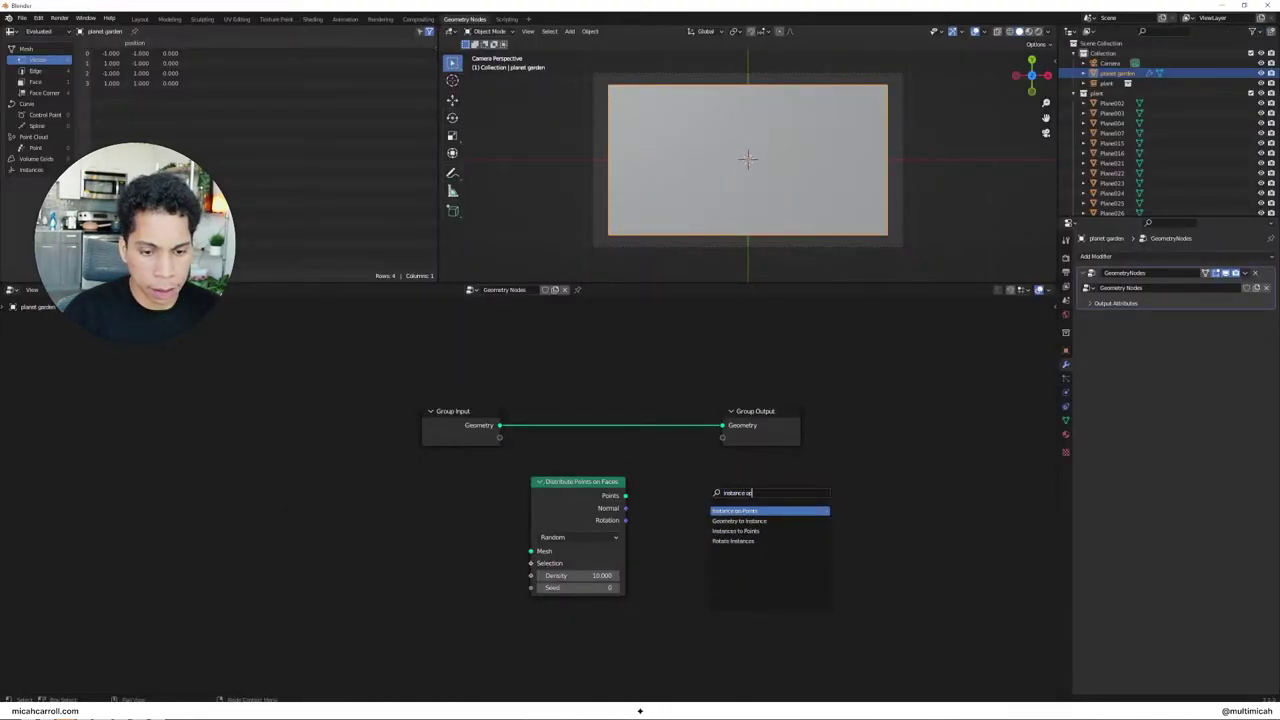
{"action": "type", "text": "n p"}
{"action": "key", "text": "Return"}
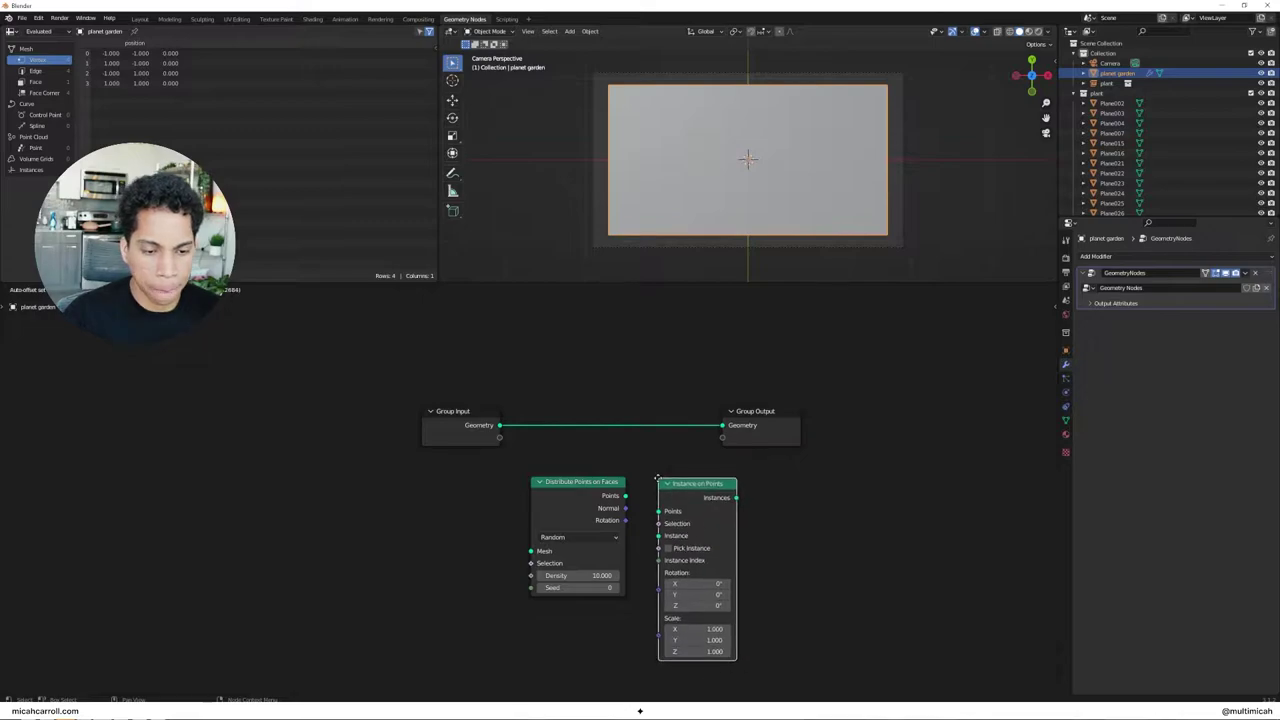
{"action": "left_click", "coordinate": [660, 490]}
{"action": "left_click_drag", "start_coordinate": [589, 484], "coordinate": [509, 484]}
{"action": "left_click_drag", "start_coordinate": [697, 484], "coordinate": [600, 483]}
Step: Add a Join Geometry node and an Object Info node below the others
{"action": "key", "text": "shift+a"}
{"action": "type", "text": "join g"}
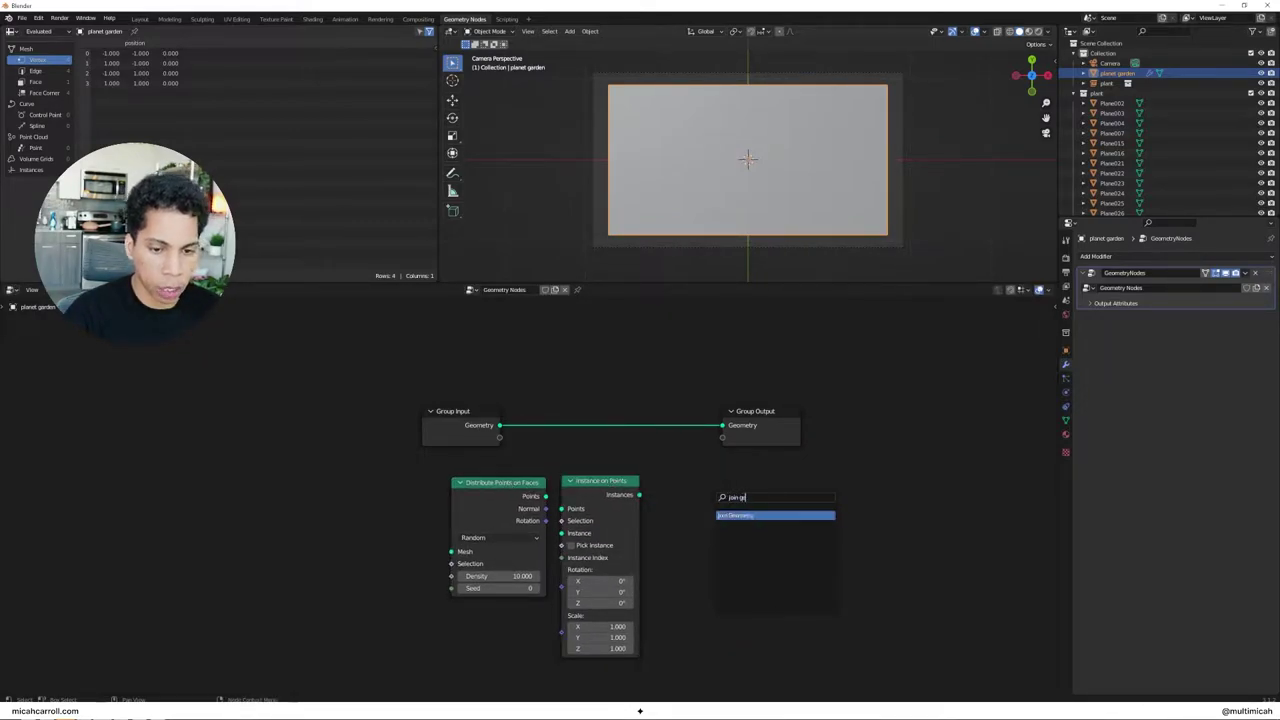
{"action": "key", "text": "Return"}
{"action": "left_click", "coordinate": [730, 505]}
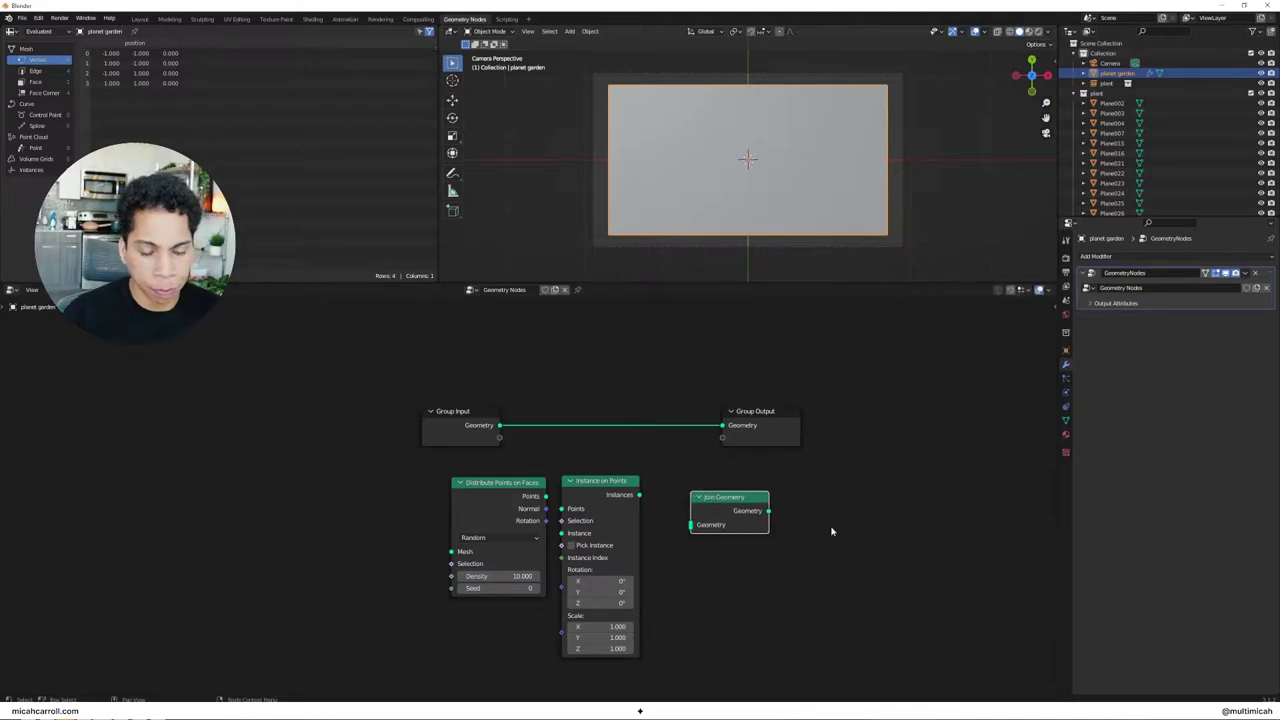
{"action": "key", "text": "shift+a"}
{"action": "type", "text": "obje"}
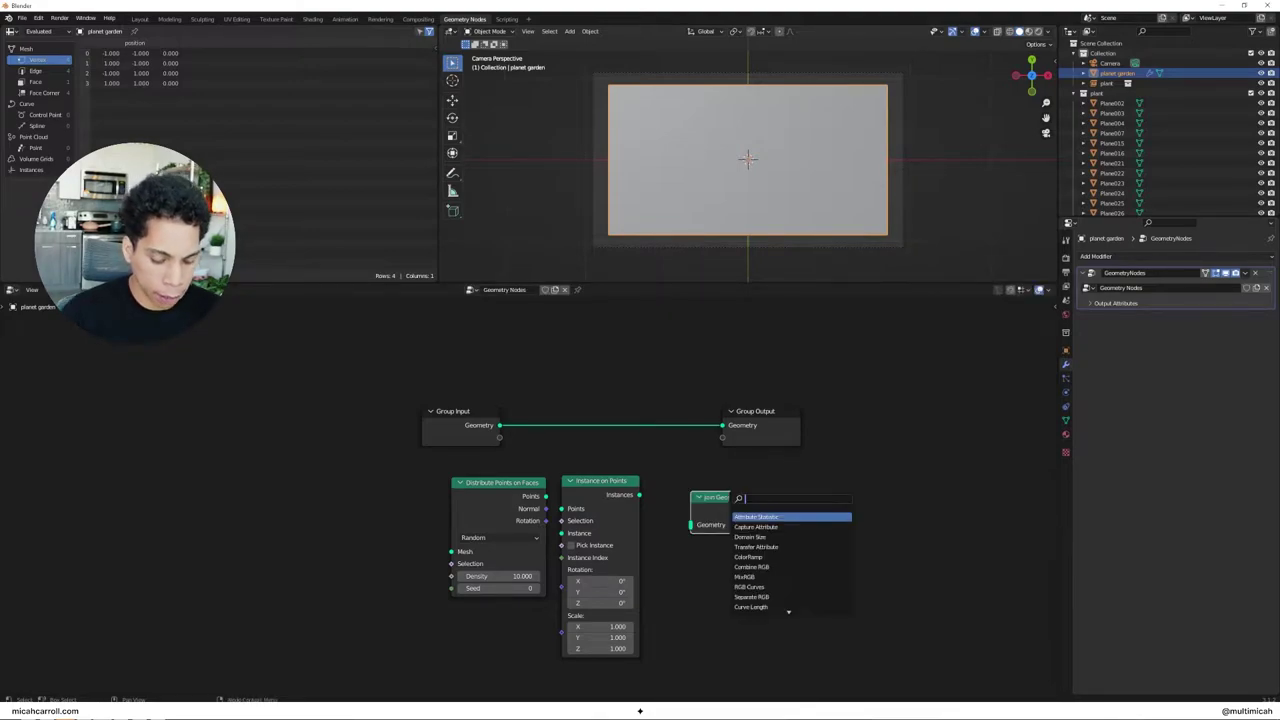
{"action": "key", "text": "Return"}
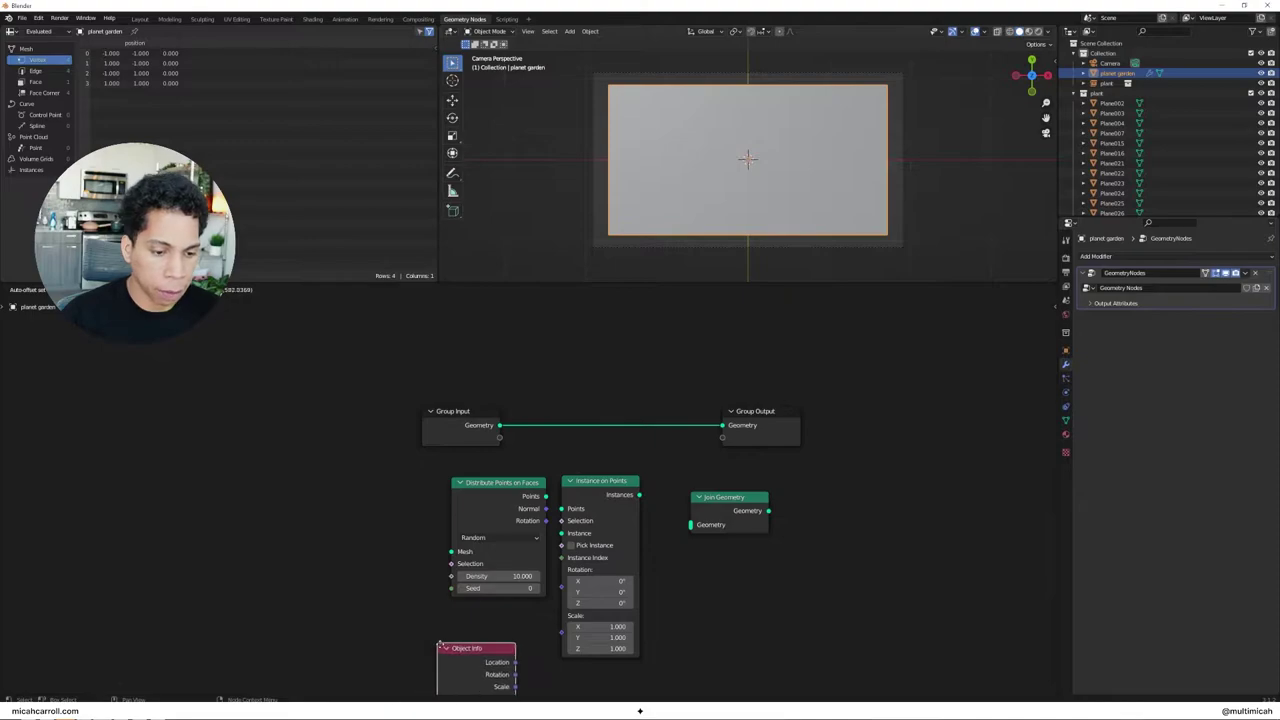
{"action": "left_click", "coordinate": [449, 645]}
{"action": "middle_click_drag", "start_coordinate": [453, 617], "coordinate": [457, 537]}
{"action": "scroll", "coordinate": [457, 537], "scroll_direction": "down", "scroll_amount": 1}
{"action": "left_click_drag", "start_coordinate": [463, 558], "coordinate": [483, 595]}
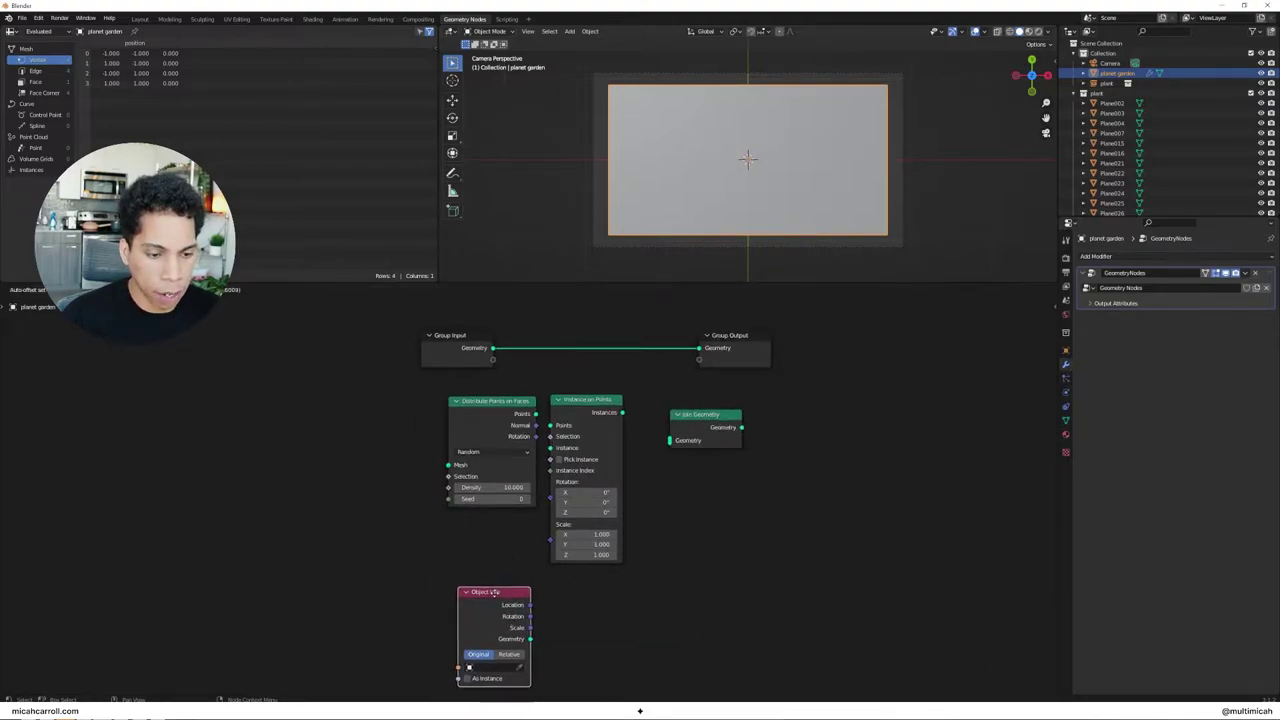
Step: Chain Distribute Points, Instance on Points and Join Geometry into the main link, feeding Object Info geometry to Instance
{"action": "left_click_drag", "start_coordinate": [450, 335], "coordinate": [210, 330]}
{"action": "left_click_drag", "start_coordinate": [506, 418], "coordinate": [347, 341]}
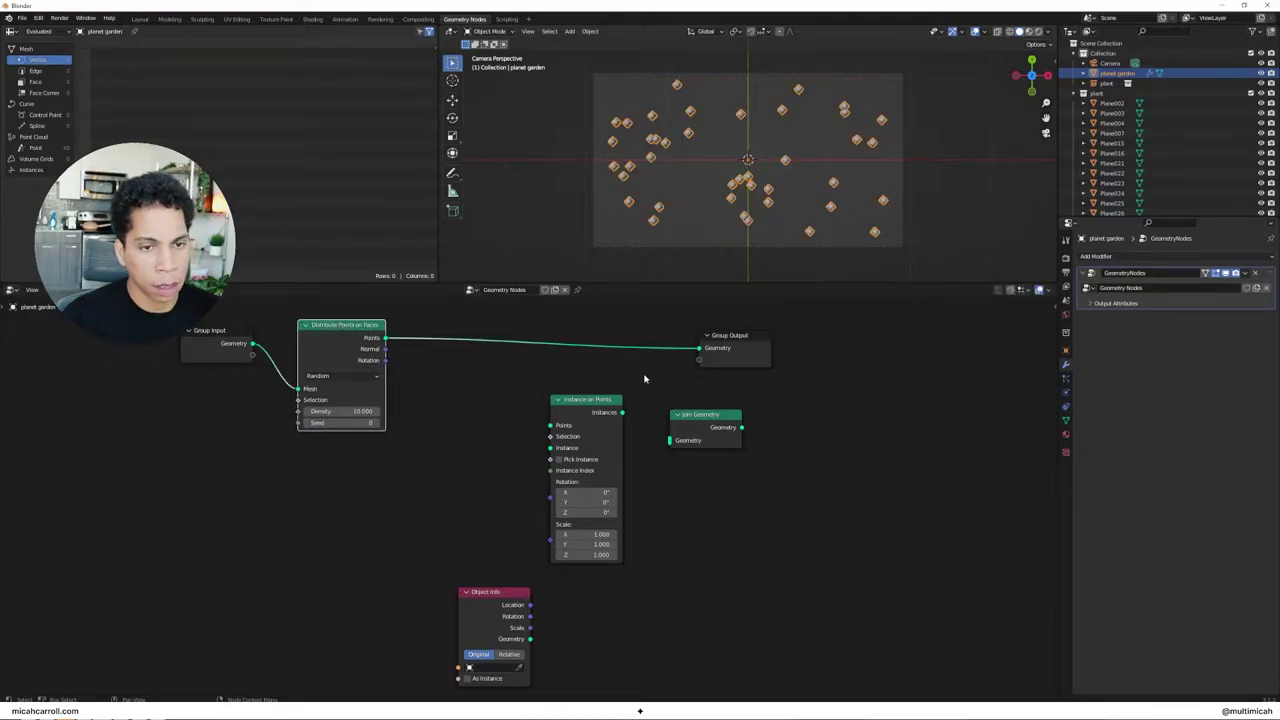
{"action": "left_click", "coordinate": [586, 400]}
{"action": "left_click_drag", "start_coordinate": [587, 400], "coordinate": [465, 323]}
{"action": "left_click_drag", "start_coordinate": [705, 418], "coordinate": [621, 338]}
{"action": "left_click_drag", "start_coordinate": [495, 592], "coordinate": [298, 477]}
{"action": "left_click_drag", "start_coordinate": [335, 528], "coordinate": [426, 370]}
{"action": "left_click", "coordinate": [635, 556]}
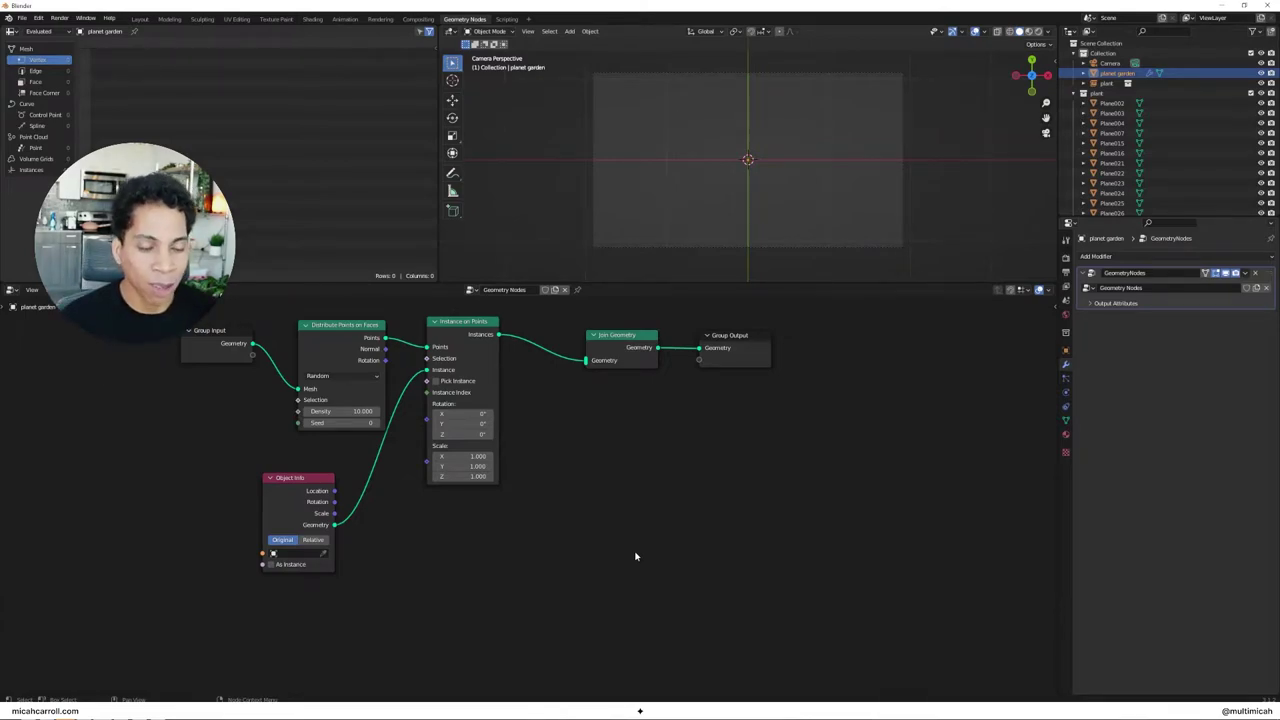
Step: Replace Object Info with a Collection Info node set to 'plant', feeding Instance on Points
{"action": "left_click", "coordinate": [310, 483]}
{"action": "key", "text": "x"}
{"action": "key", "text": "shift+a"}
{"action": "left_click", "coordinate": [300, 484]}
{"action": "type", "text": "collec"}
{"action": "key", "text": "Return"}
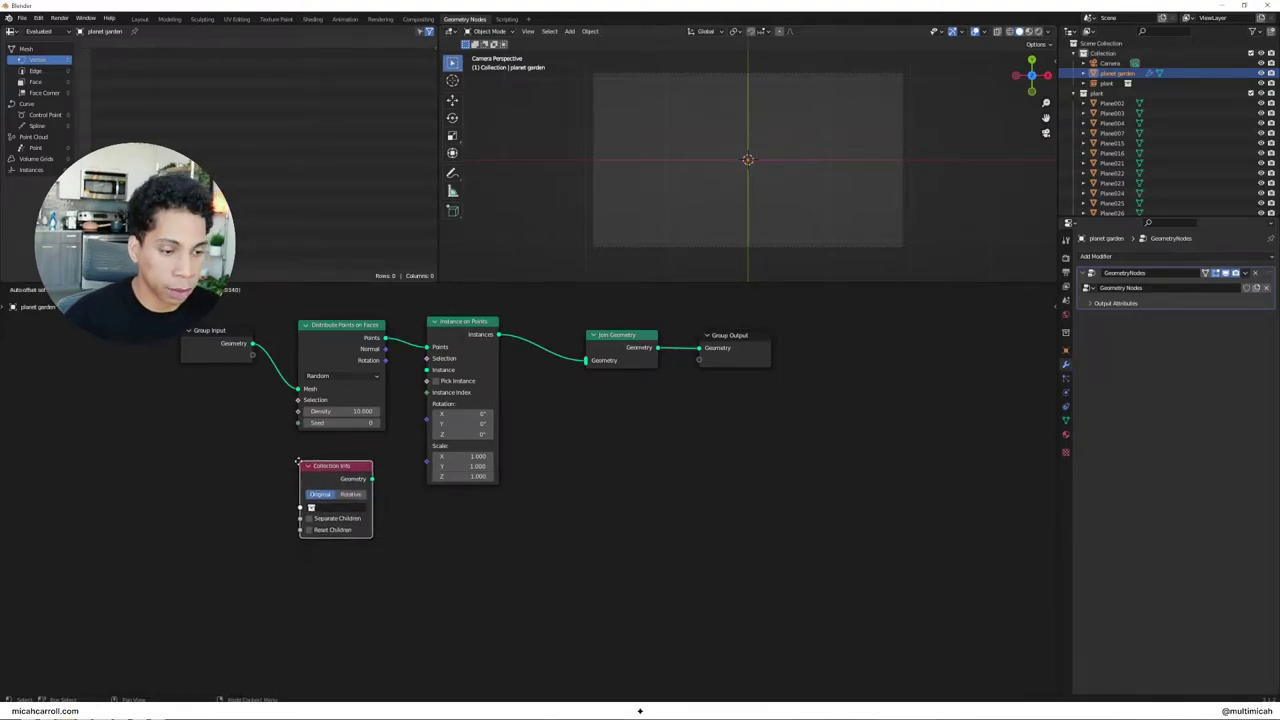
{"action": "left_click", "coordinate": [297, 464]}
{"action": "left_click_drag", "start_coordinate": [372, 479], "coordinate": [424, 376]}
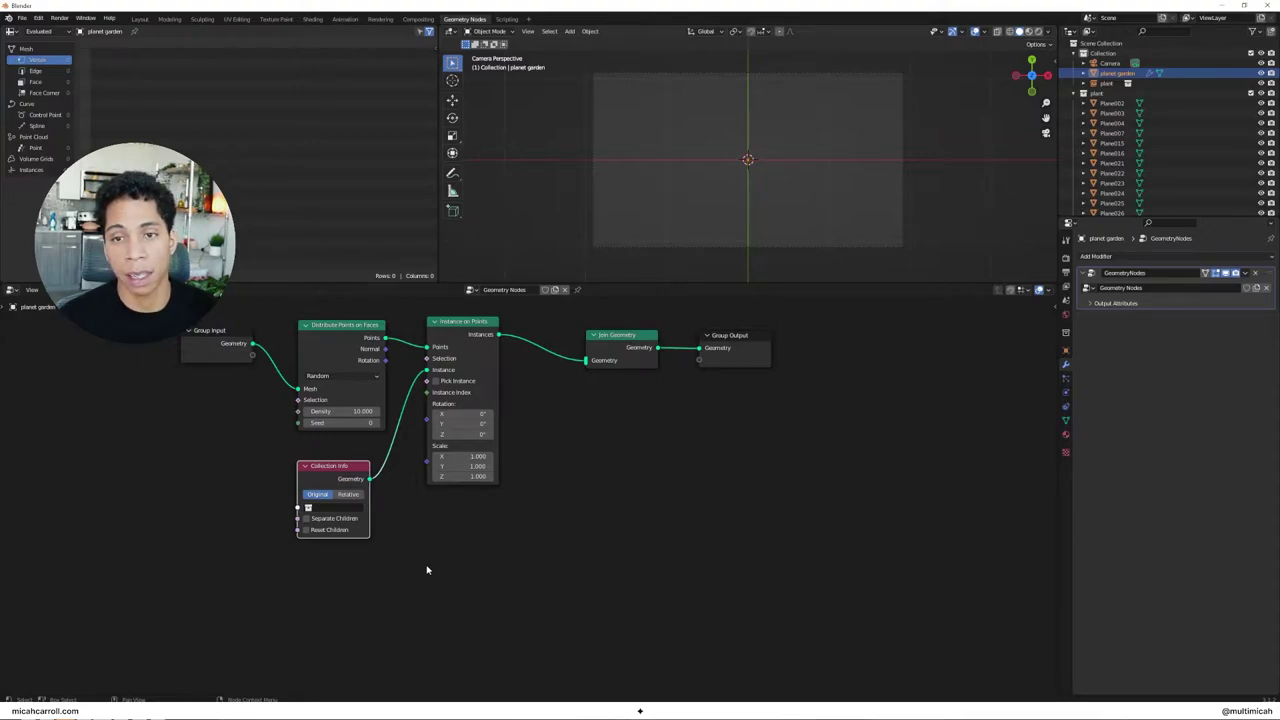
{"action": "left_click", "coordinate": [338, 511]}
{"action": "left_click", "coordinate": [345, 533]}
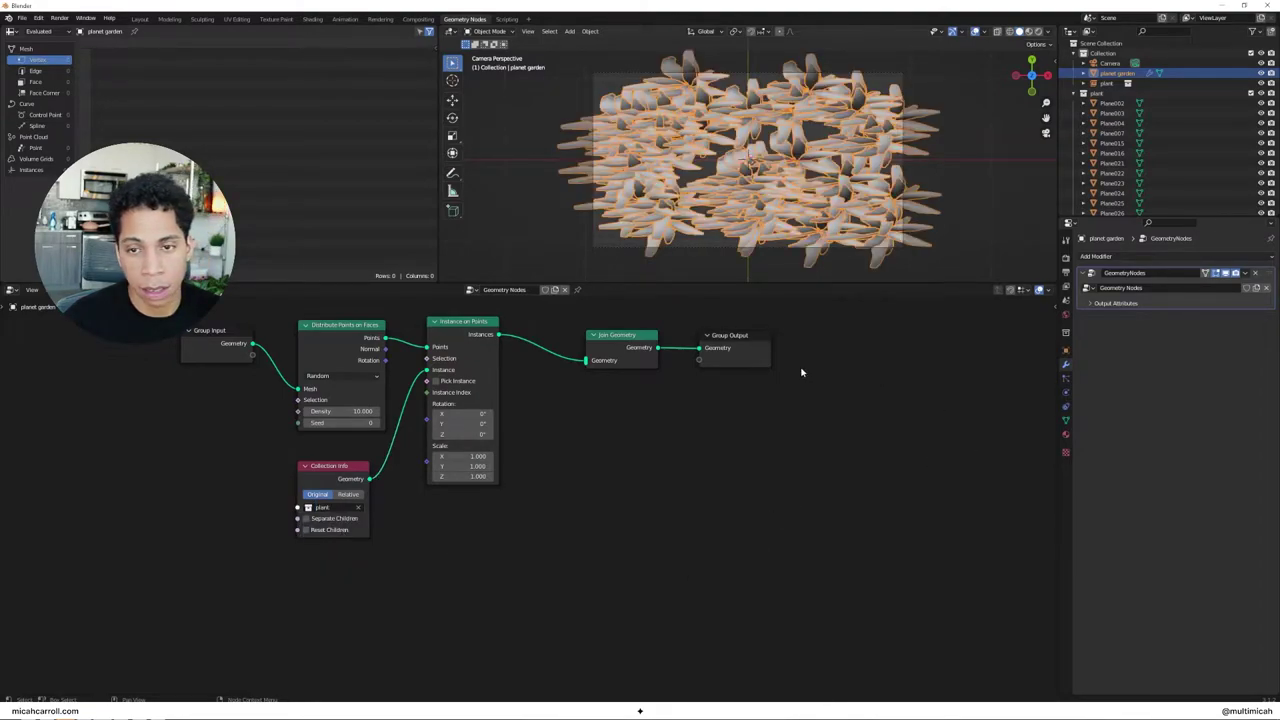
Step: In Material Preview, inspect the ferns up close, from top and below, then return to camera view
{"action": "key", "text": "z"}
{"action": "left_click", "coordinate": [756, 252]}
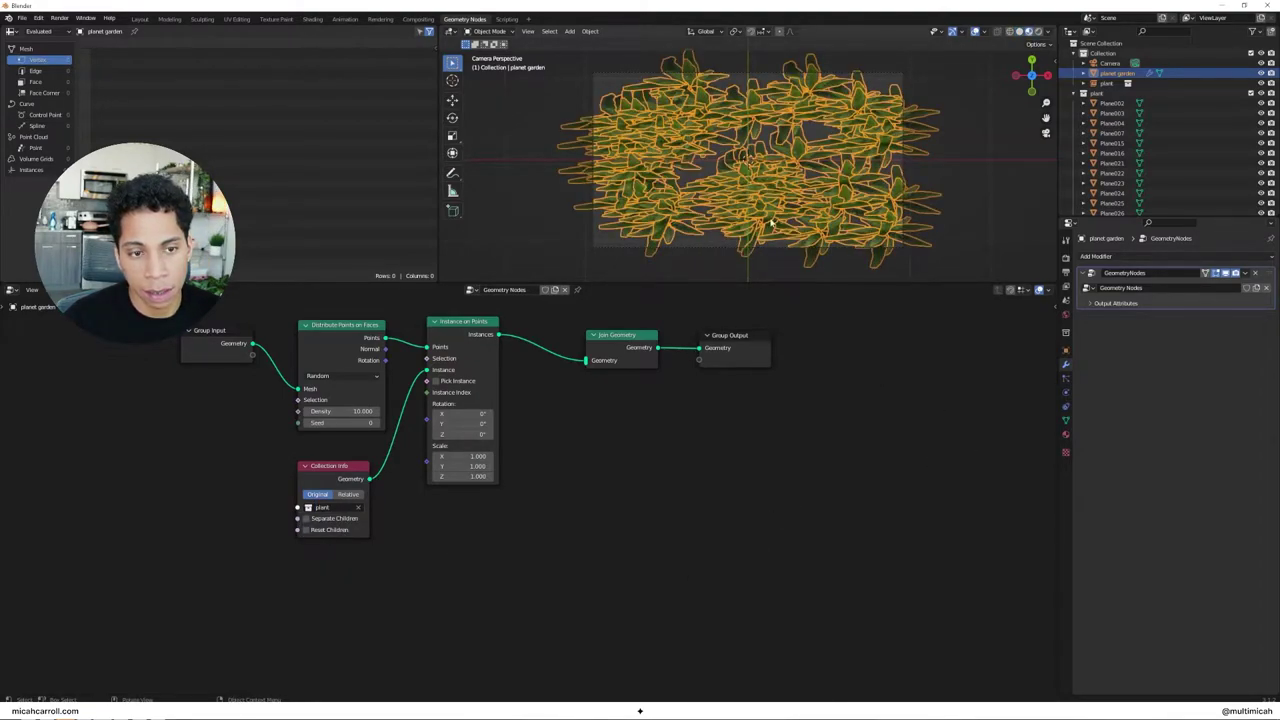
{"action": "left_click", "coordinate": [948, 172]}
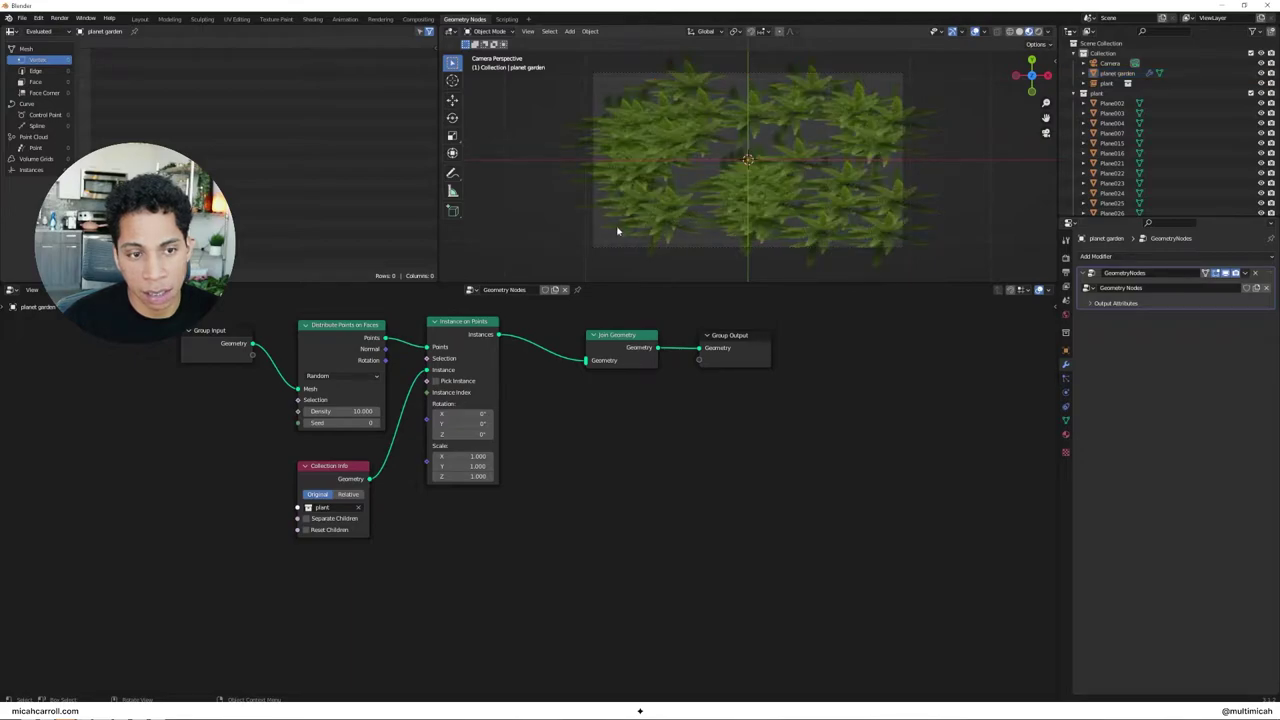
{"action": "middle_click_drag", "start_coordinate": [744, 233], "coordinate": [743, 187]}
{"action": "scroll", "coordinate": [774, 183], "scroll_direction": "up", "scroll_amount": 5}
{"action": "key", "text": "grave"}
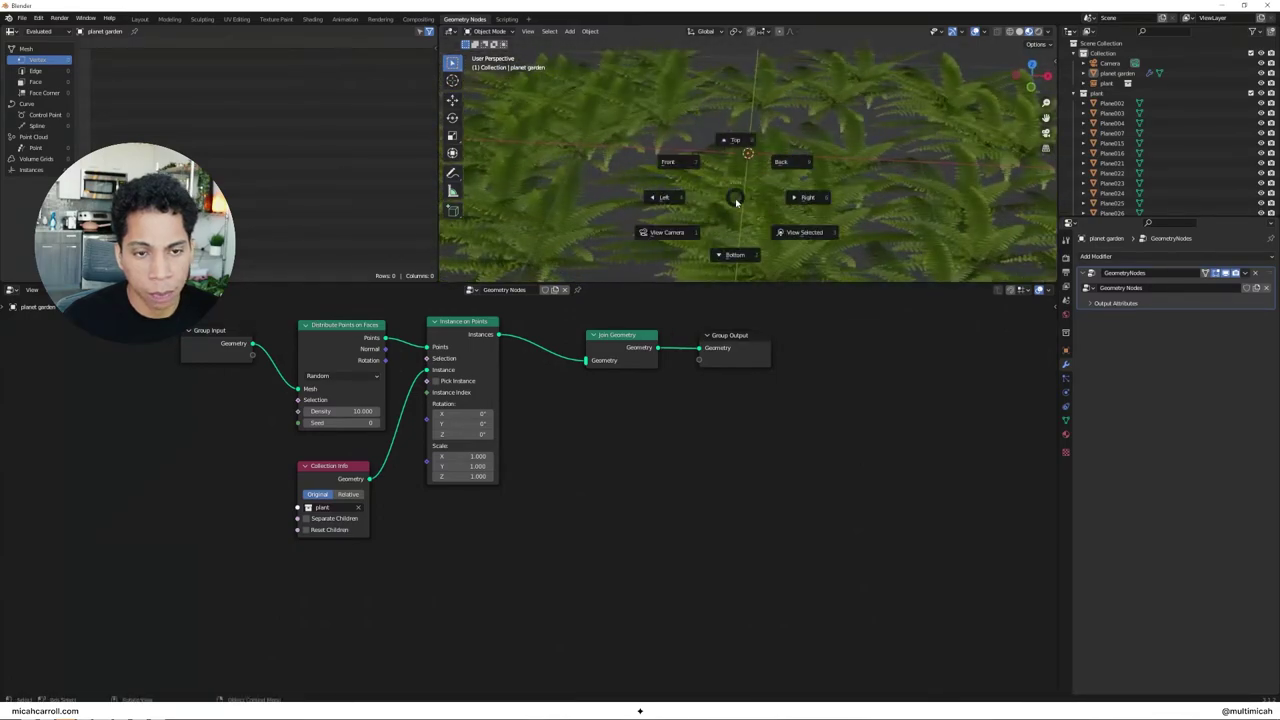
{"action": "left_click", "coordinate": [745, 155]}
{"action": "key", "text": "grave"}
{"action": "left_click", "coordinate": [760, 205]}
{"action": "key", "text": "grave"}
{"action": "left_click", "coordinate": [674, 190]}
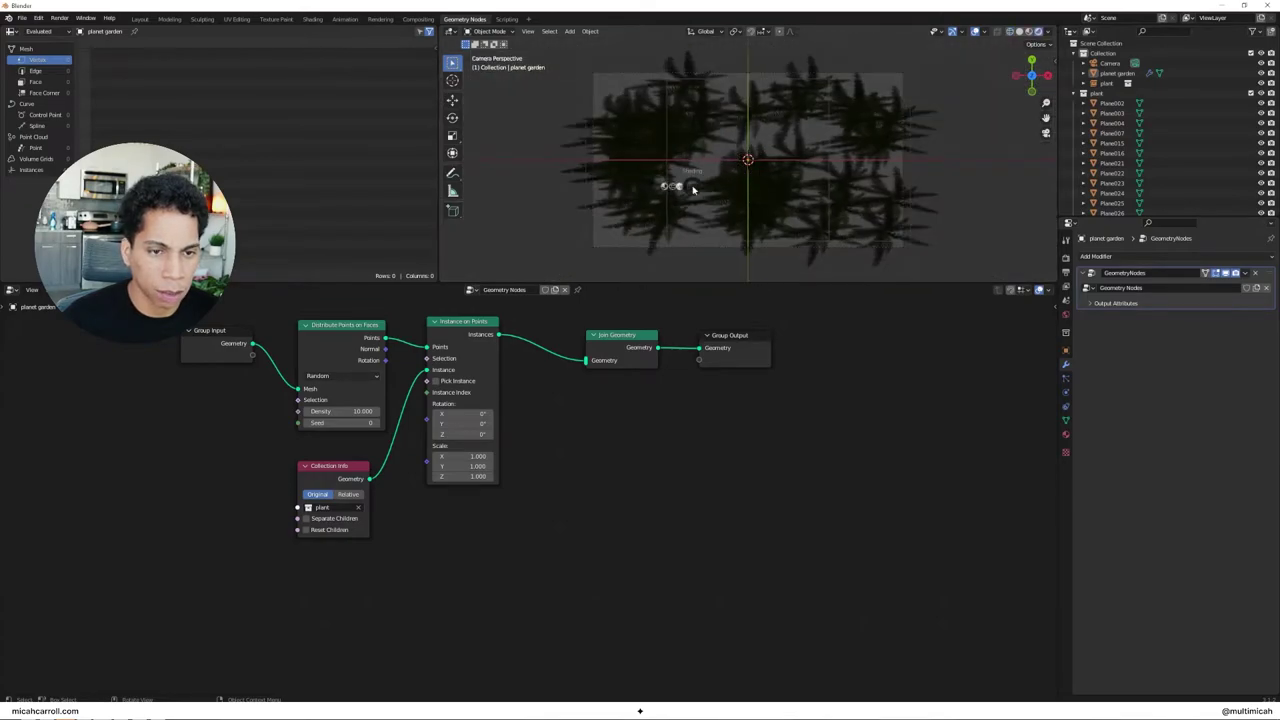
Step: Set the fern instance Scale to 0.900 and point Density to 21.500
{"action": "key", "text": "z"}
{"action": "left_click", "coordinate": [748, 276]}
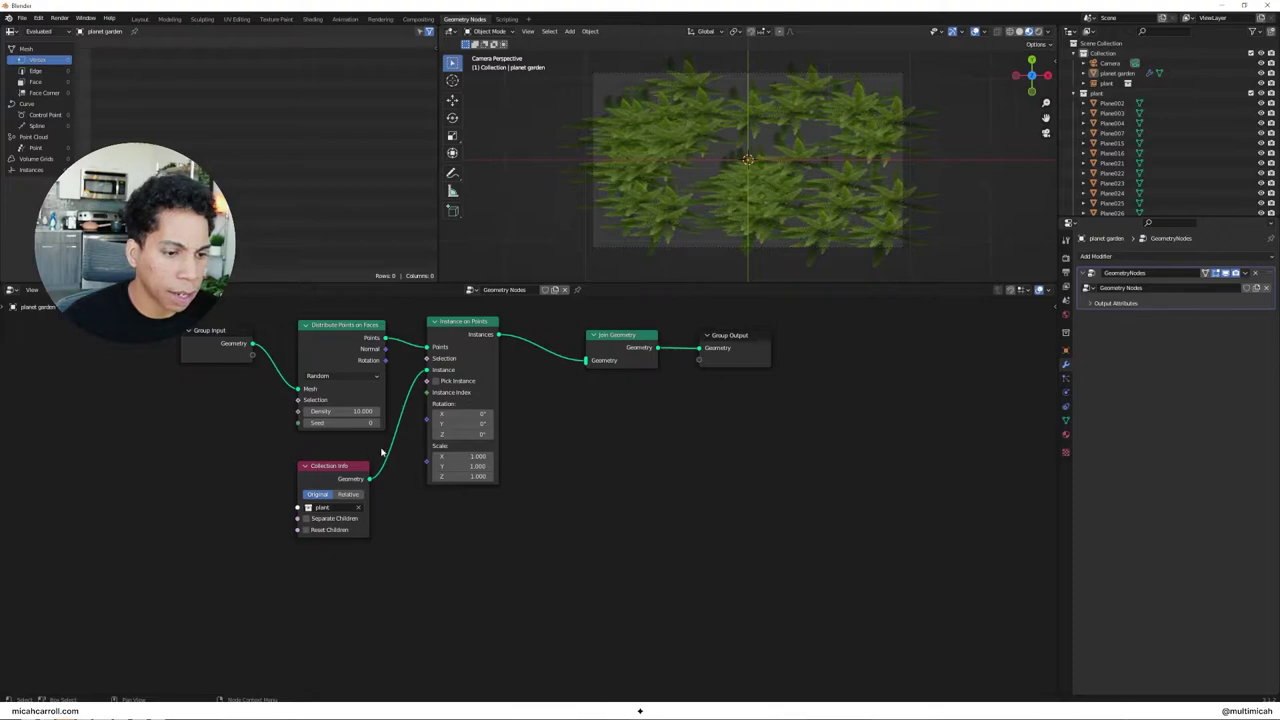
{"action": "left_click_drag", "start_coordinate": [432, 470], "coordinate": [465, 456]}
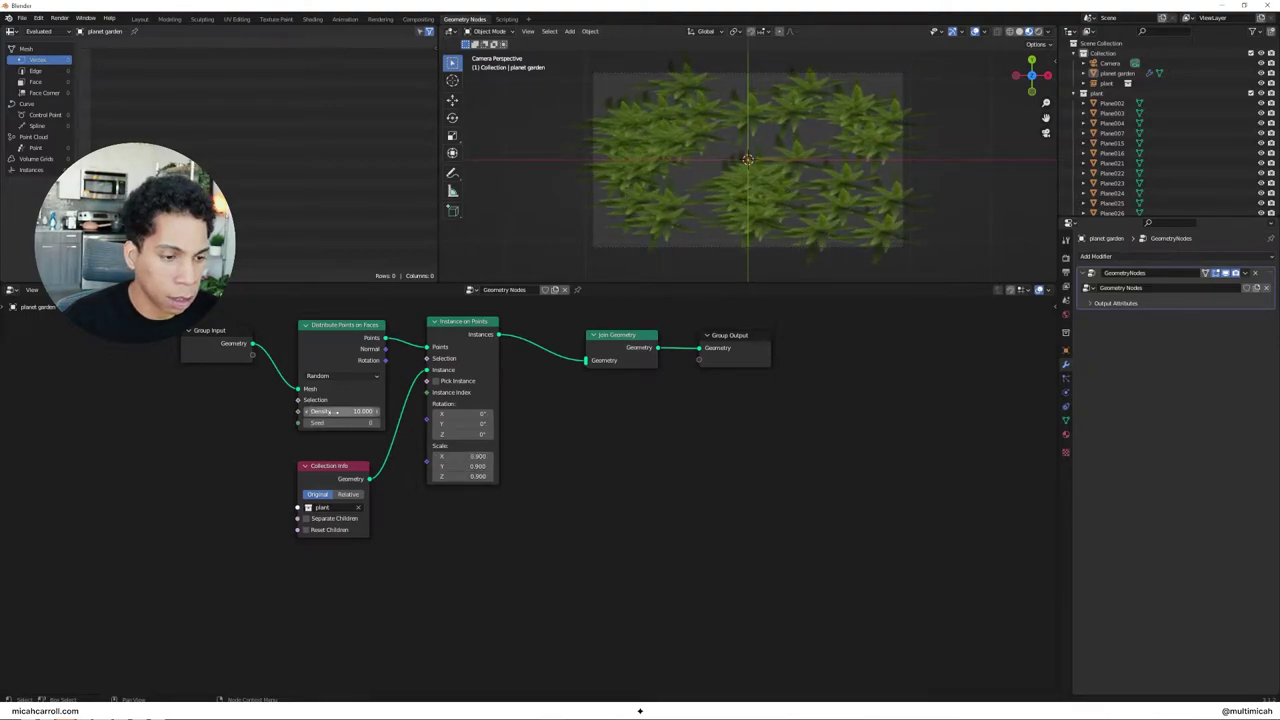
{"action": "left_click_drag", "start_coordinate": [340, 411], "coordinate": [392, 411]}
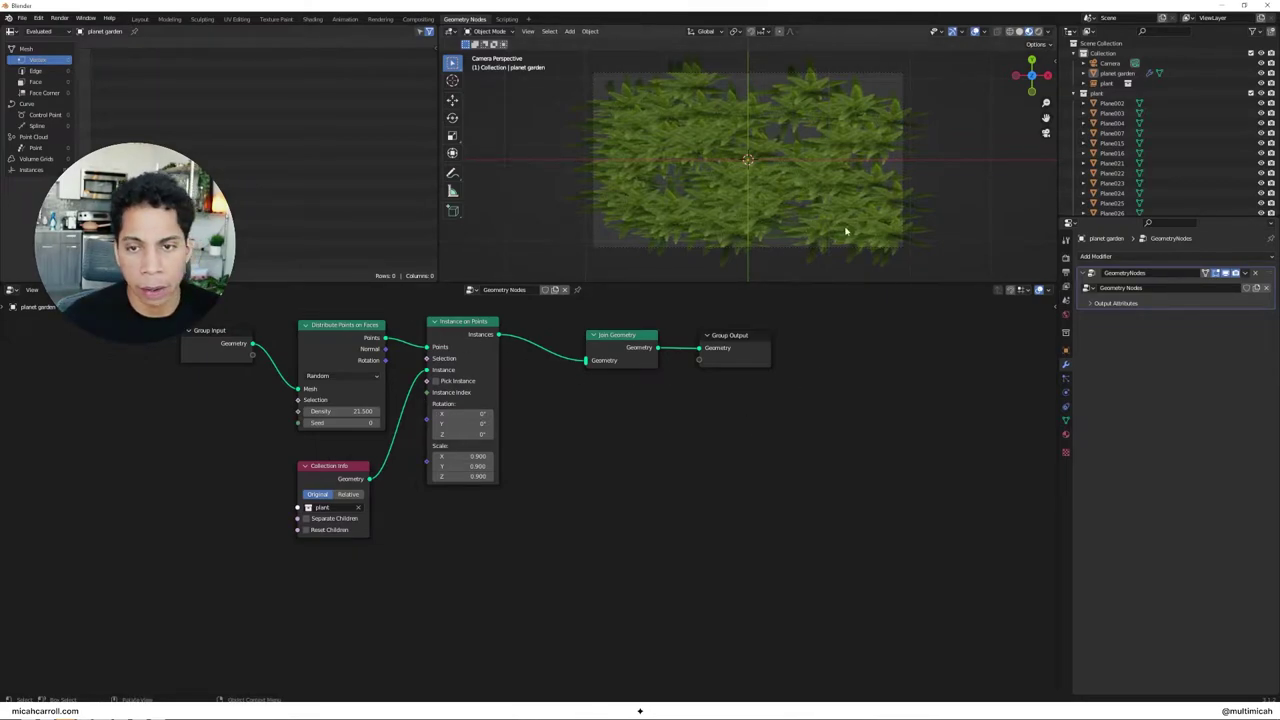
{"action": "left_click", "coordinate": [815, 208]}
{"action": "left_click", "coordinate": [139, 19]}
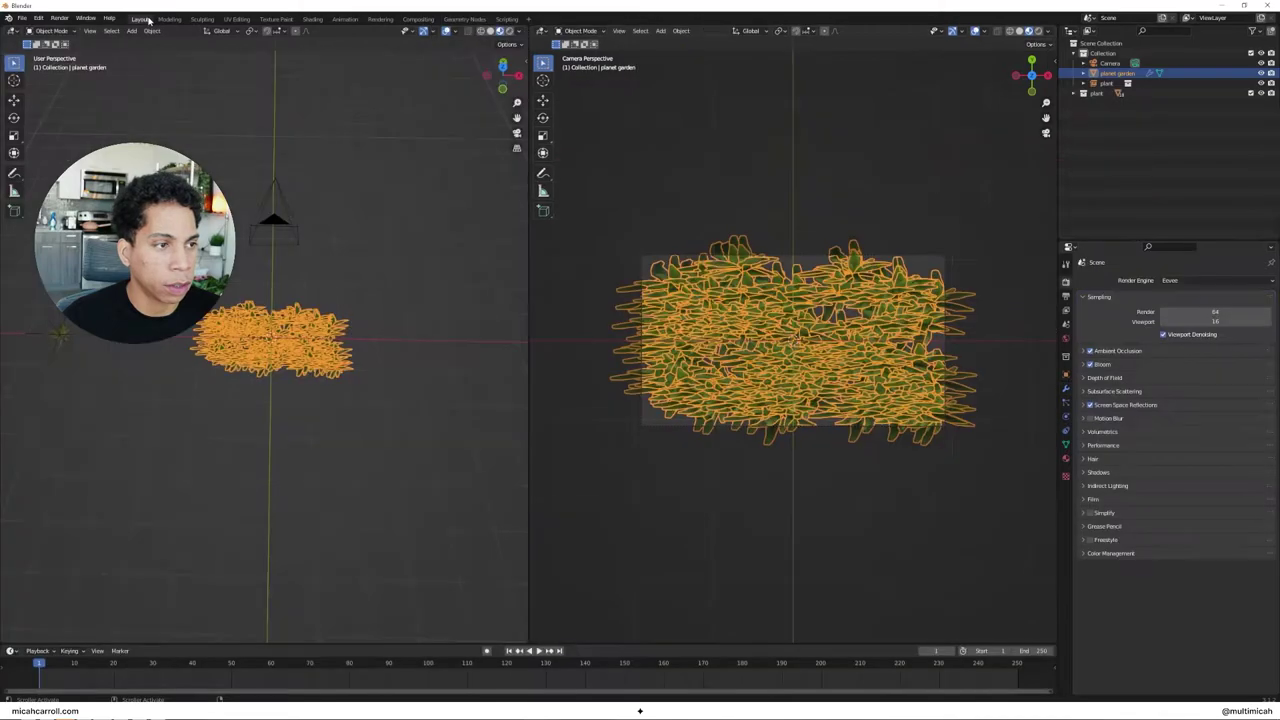
{"action": "left_click", "coordinate": [434, 357]}
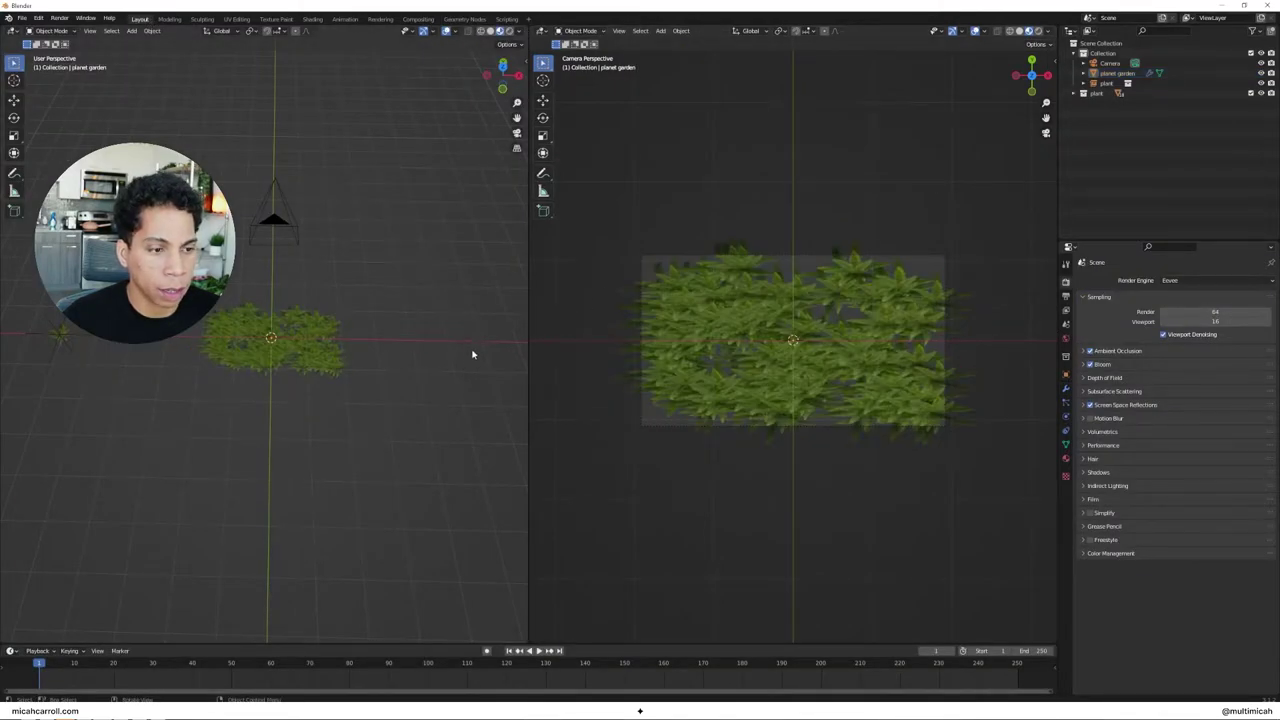
{"action": "left_click", "coordinate": [465, 19]}
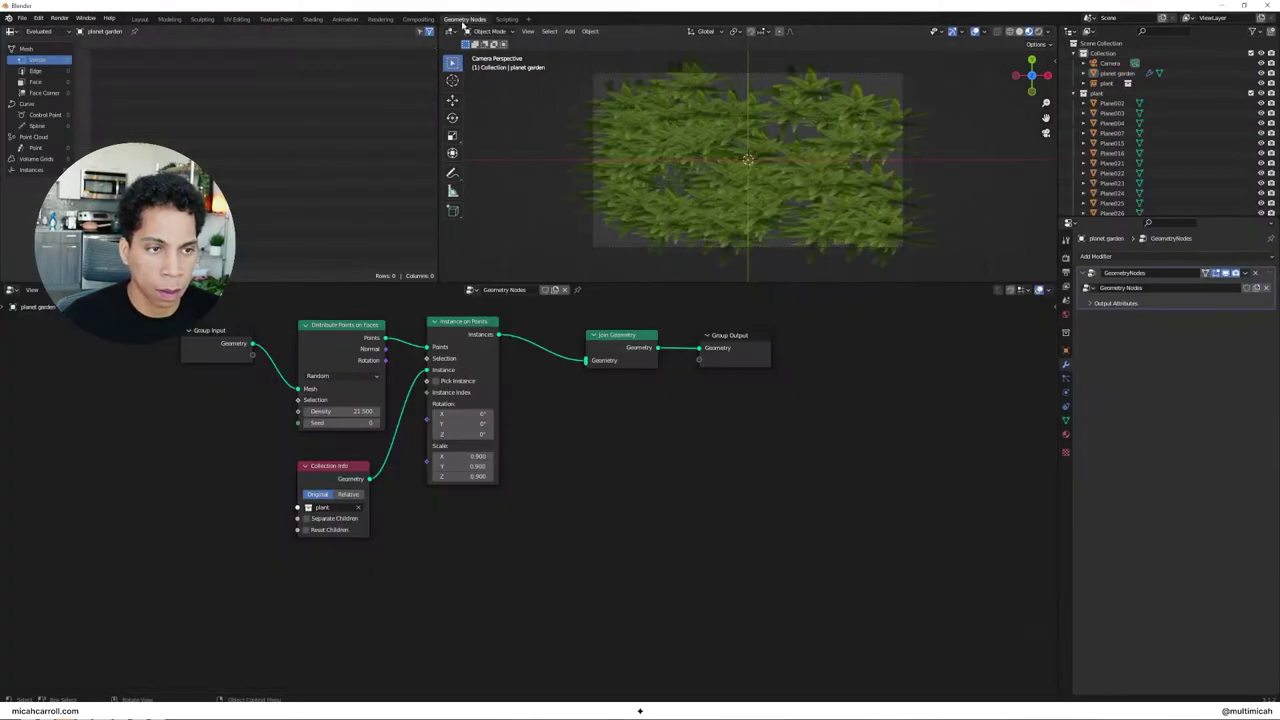
{"action": "key", "text": "ctrl+space"}
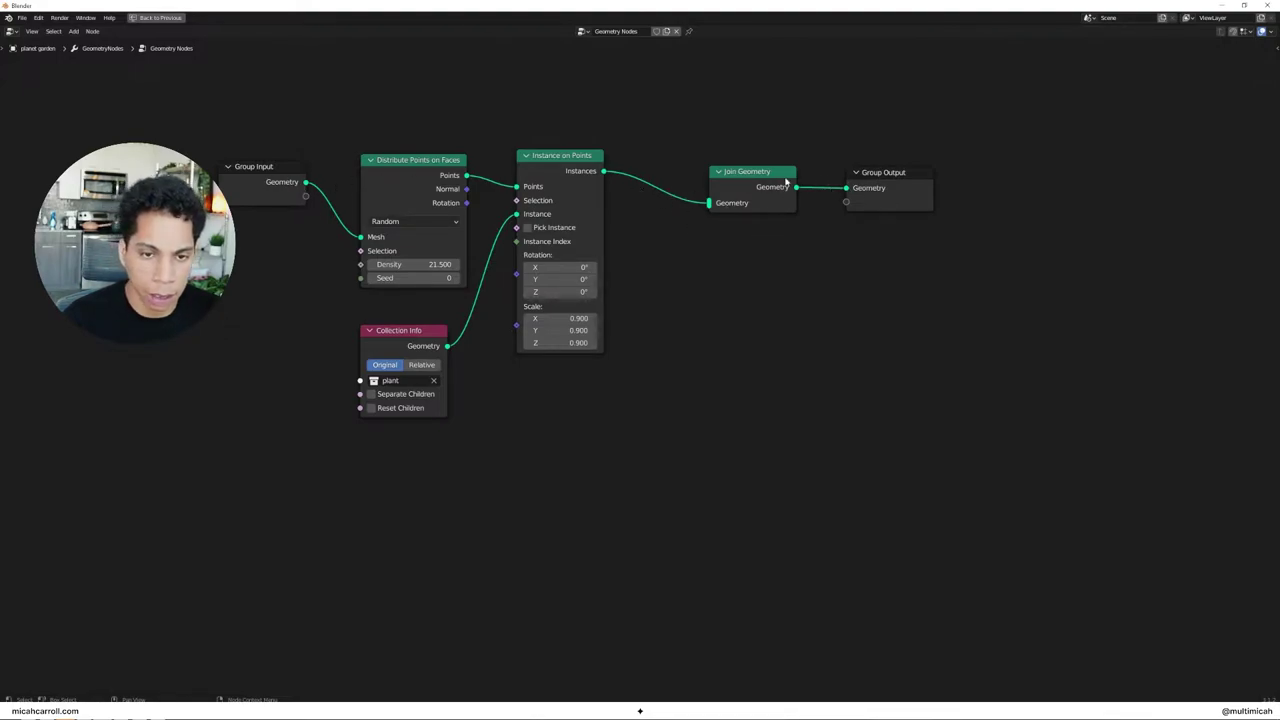
{"action": "key", "text": "ctrl+space"}
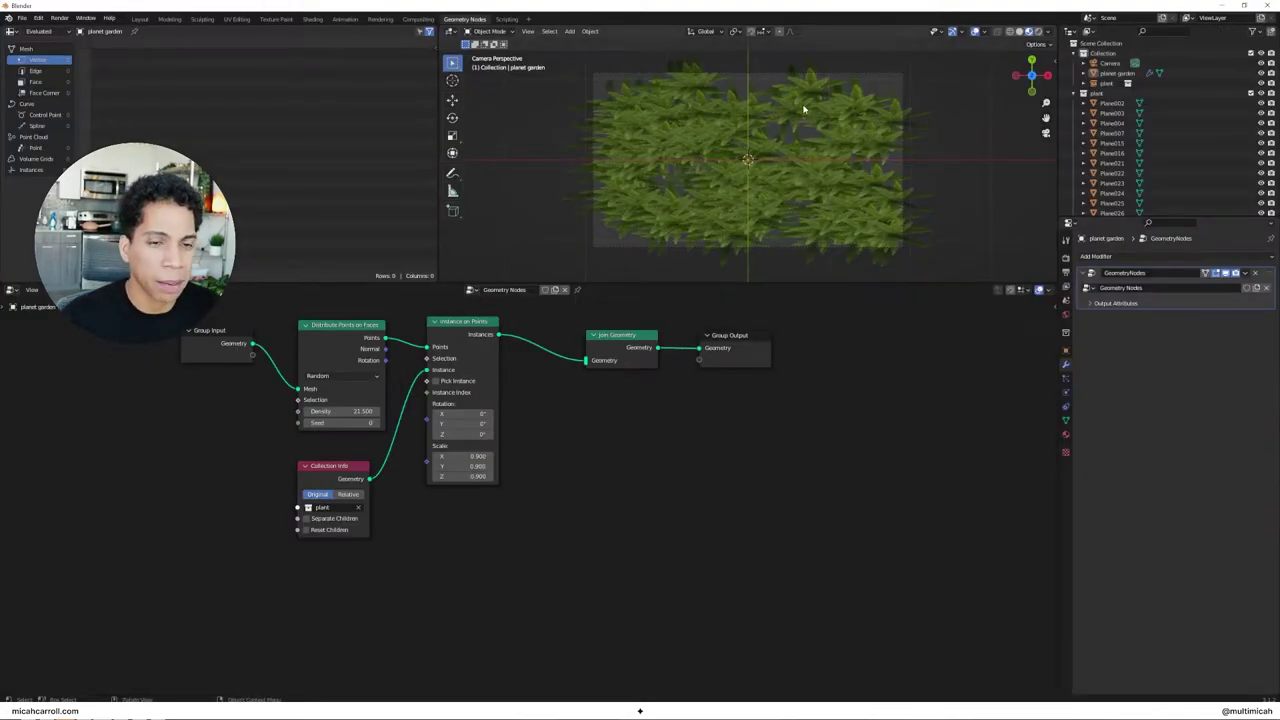
Step: Switch to the Layout workspace and add a new plane
{"action": "left_click", "coordinate": [140, 19]}
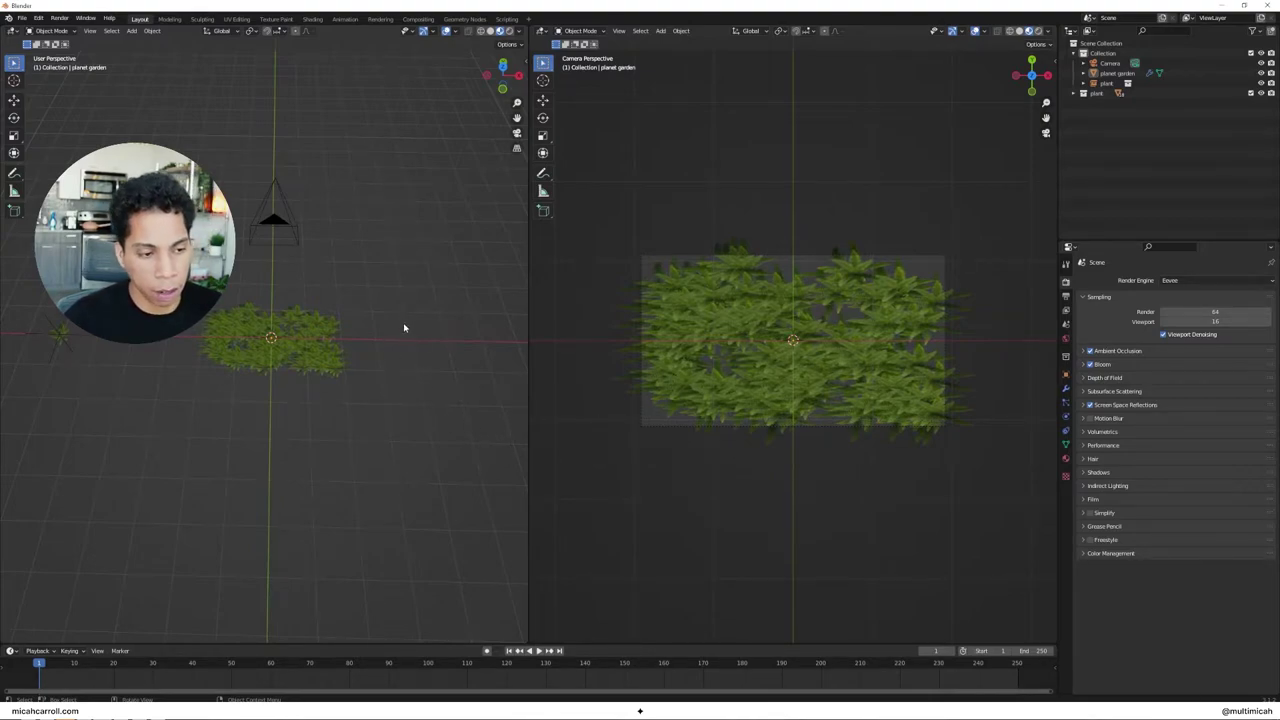
{"action": "key", "text": "shift+a"}
{"action": "mouse_move", "coordinate": [403, 352]}
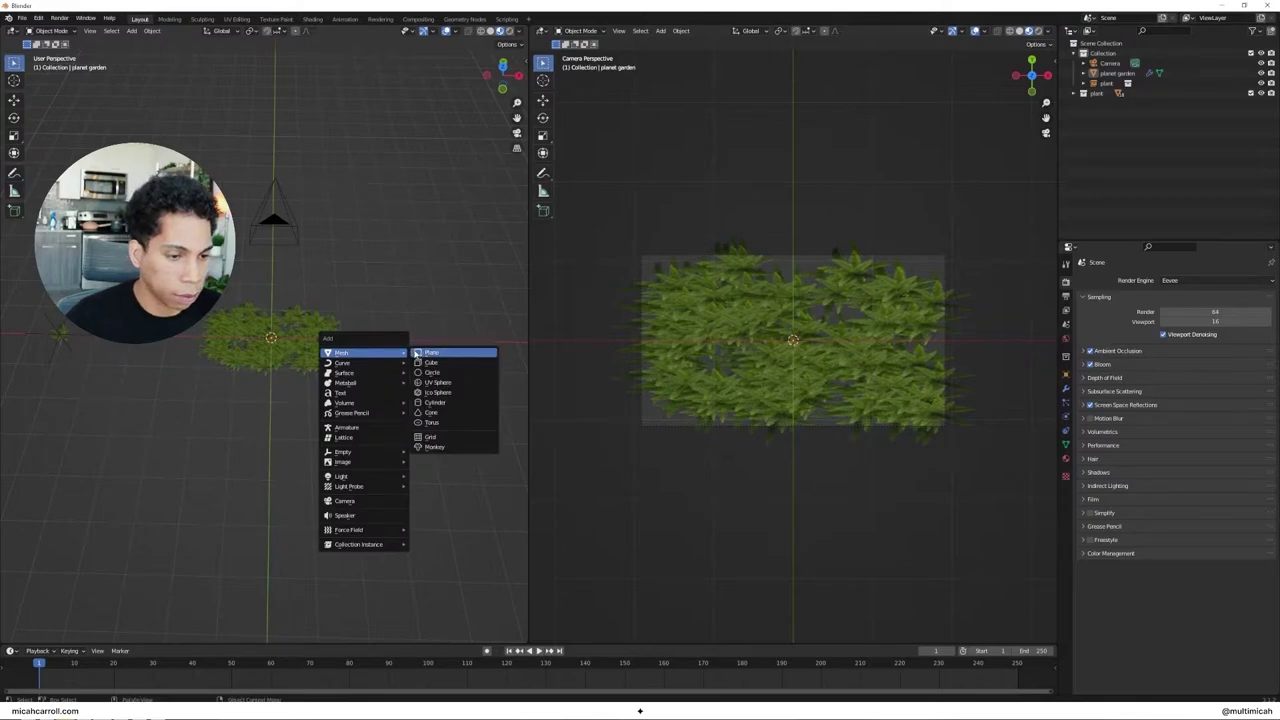
{"action": "left_click", "coordinate": [433, 358]}
{"action": "mouse_move", "coordinate": [414, 354]}
{"action": "middle_mouse_down"}
{"action": "mouse_move", "coordinate": [417, 383]}
{"action": "mouse_move", "coordinate": [415, 371]}
{"action": "middle_mouse_up"}
{"action": "scroll", "coordinate": [415, 371], "scroll_direction": "up", "scroll_amount": 3}
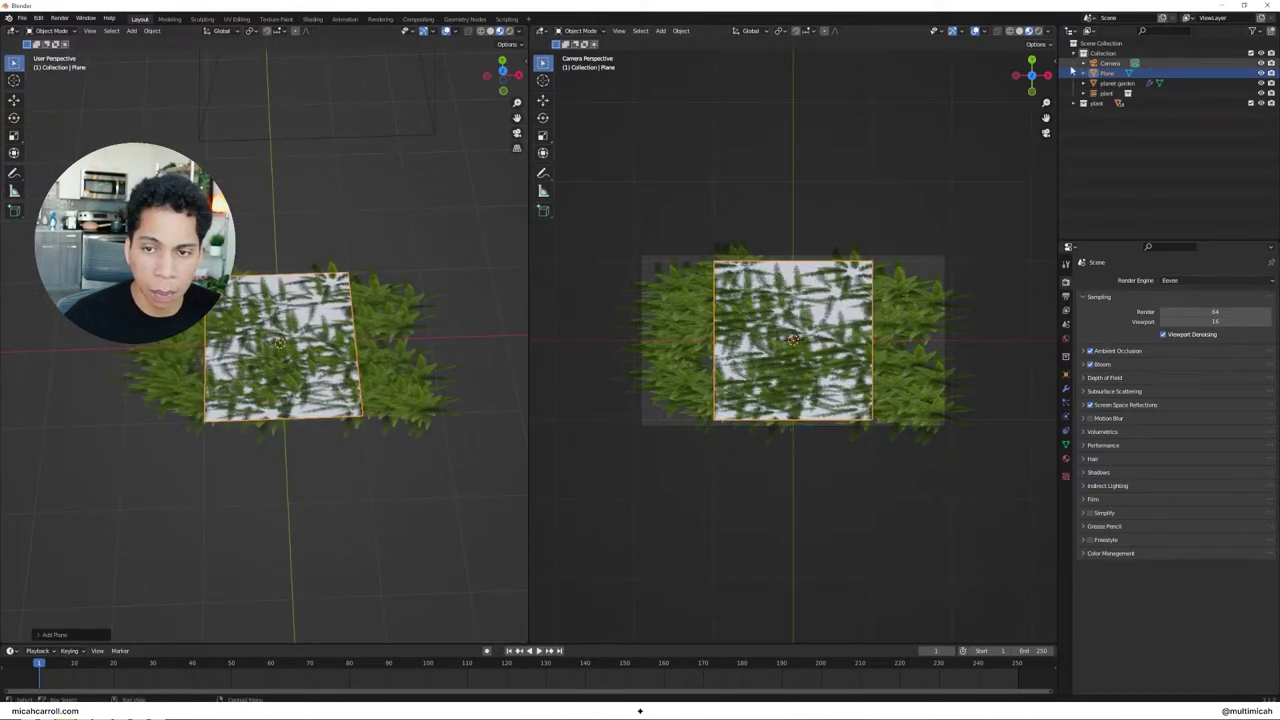
Step: Rename the plane 'neon lights' and stretch it wider along X
{"action": "double_click", "coordinate": [1108, 73]}
{"action": "type", "text": "neon lights"}
{"action": "key", "text": "Return"}
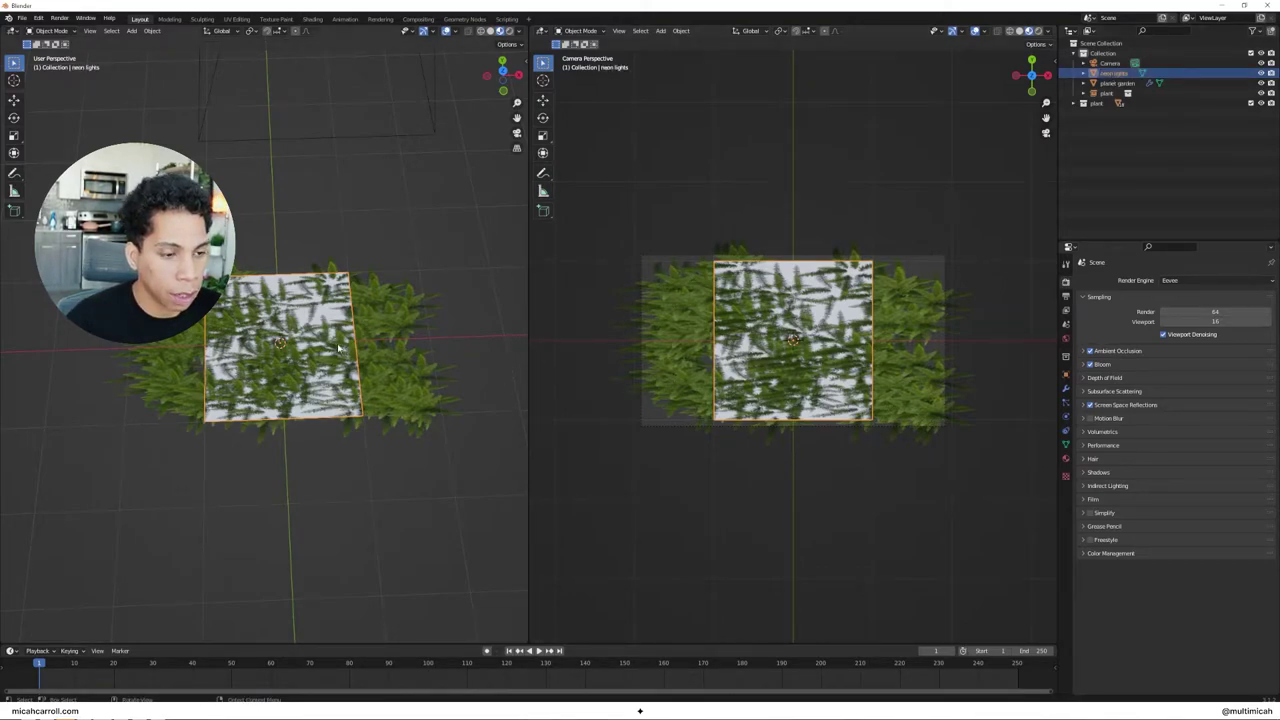
{"action": "key", "text": "s"}
{"action": "key", "text": "x"}
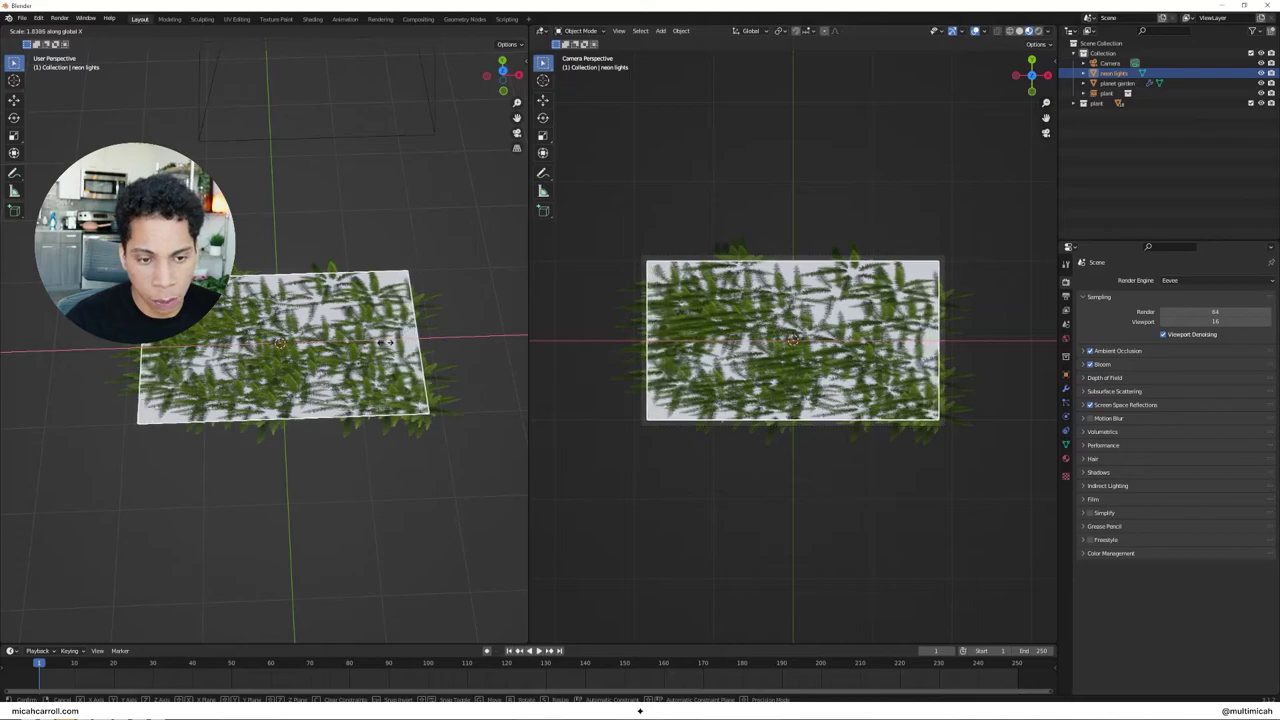
{"action": "left_click", "coordinate": [385, 343]}
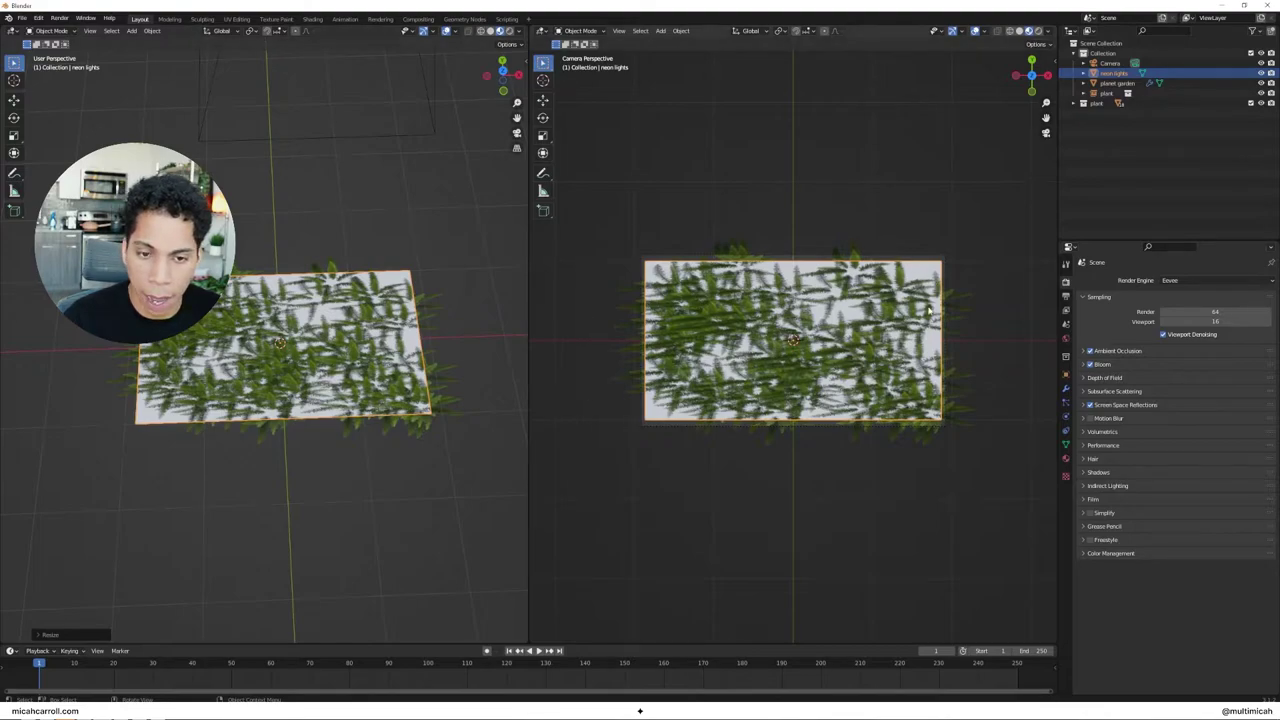
Step: Add a Wireframe modifier to turn the neon lights plane into a thin outline frame
{"action": "left_click", "coordinate": [1066, 389]}
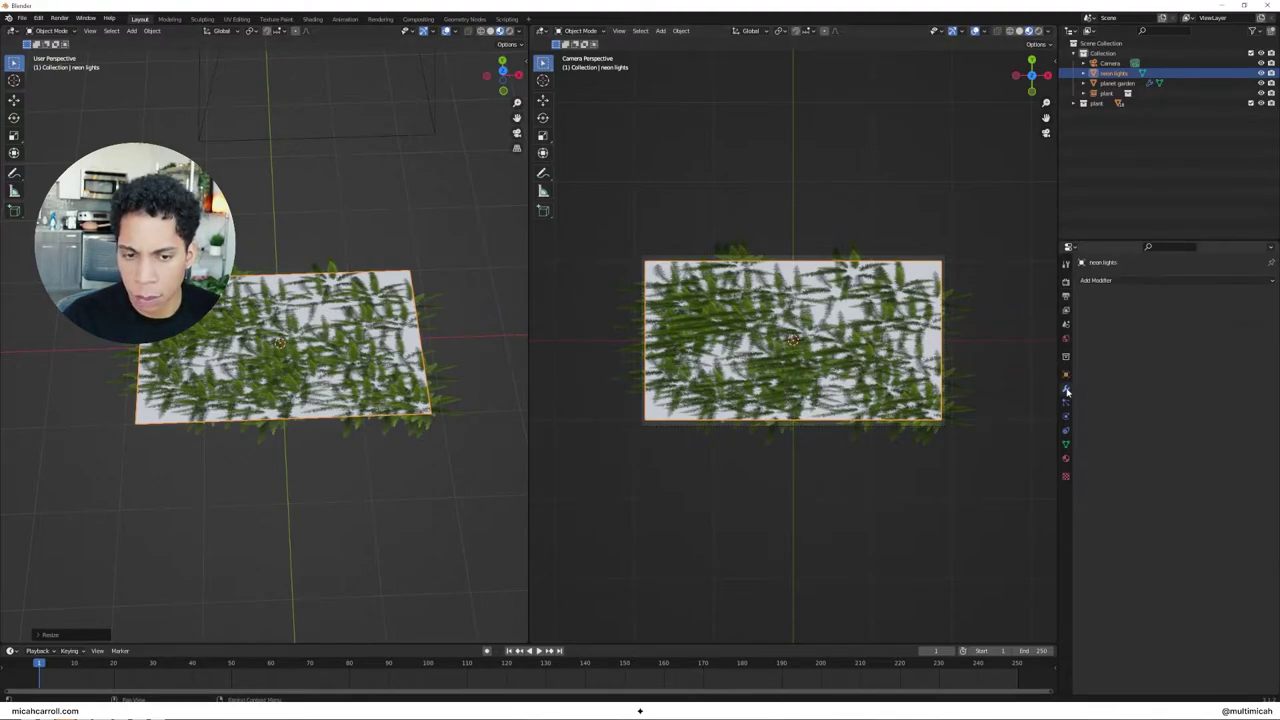
{"action": "left_click", "coordinate": [1096, 280]}
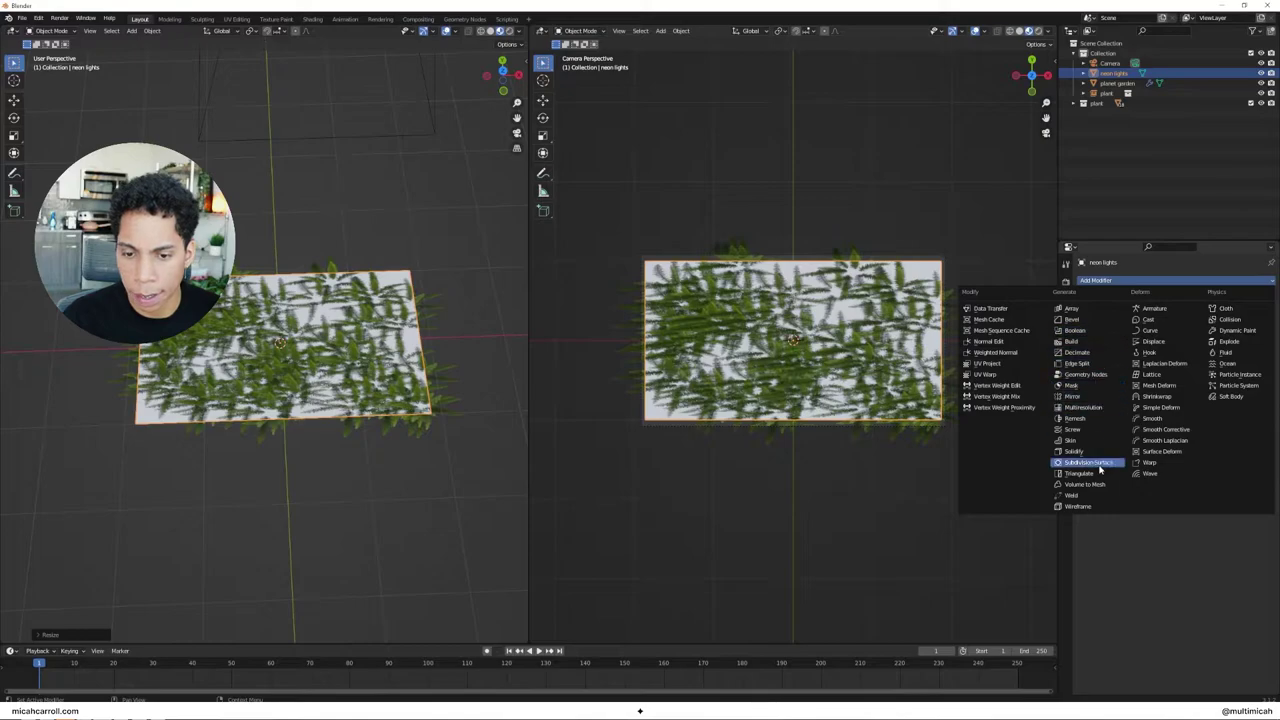
{"action": "left_click", "coordinate": [1090, 506]}
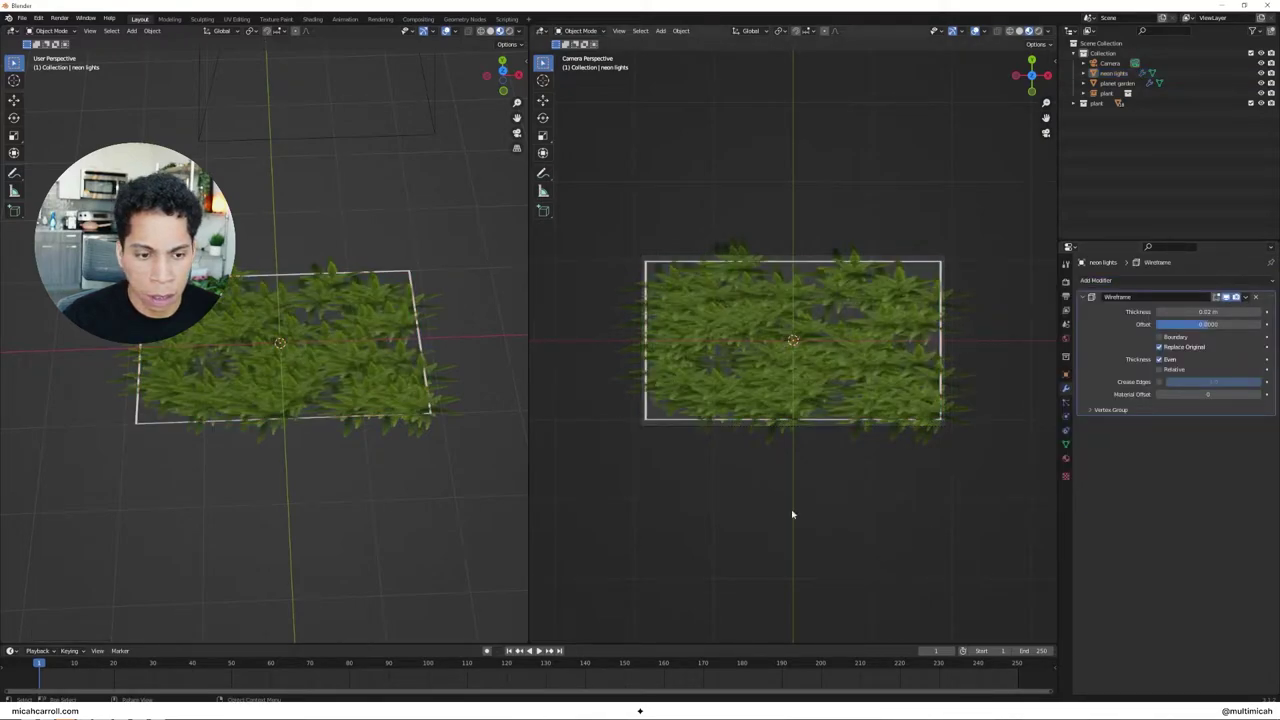
{"action": "left_click", "coordinate": [676, 421]}
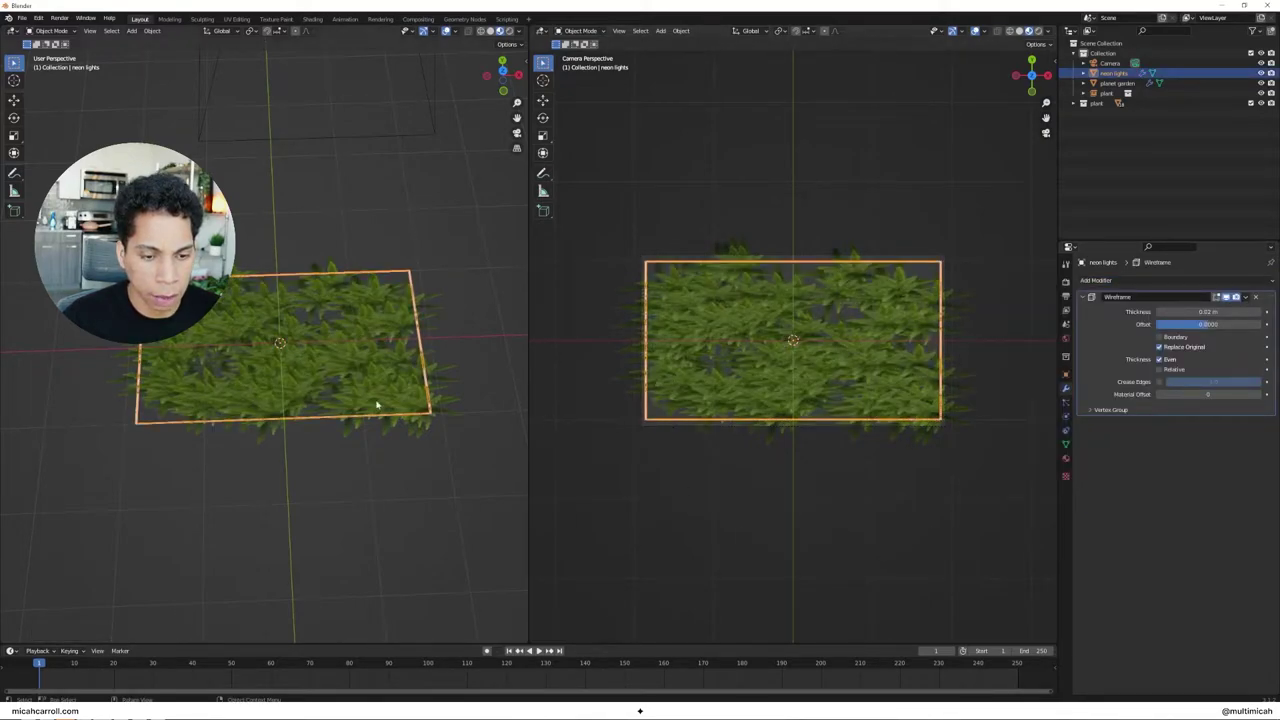
{"action": "left_click", "coordinate": [449, 504]}
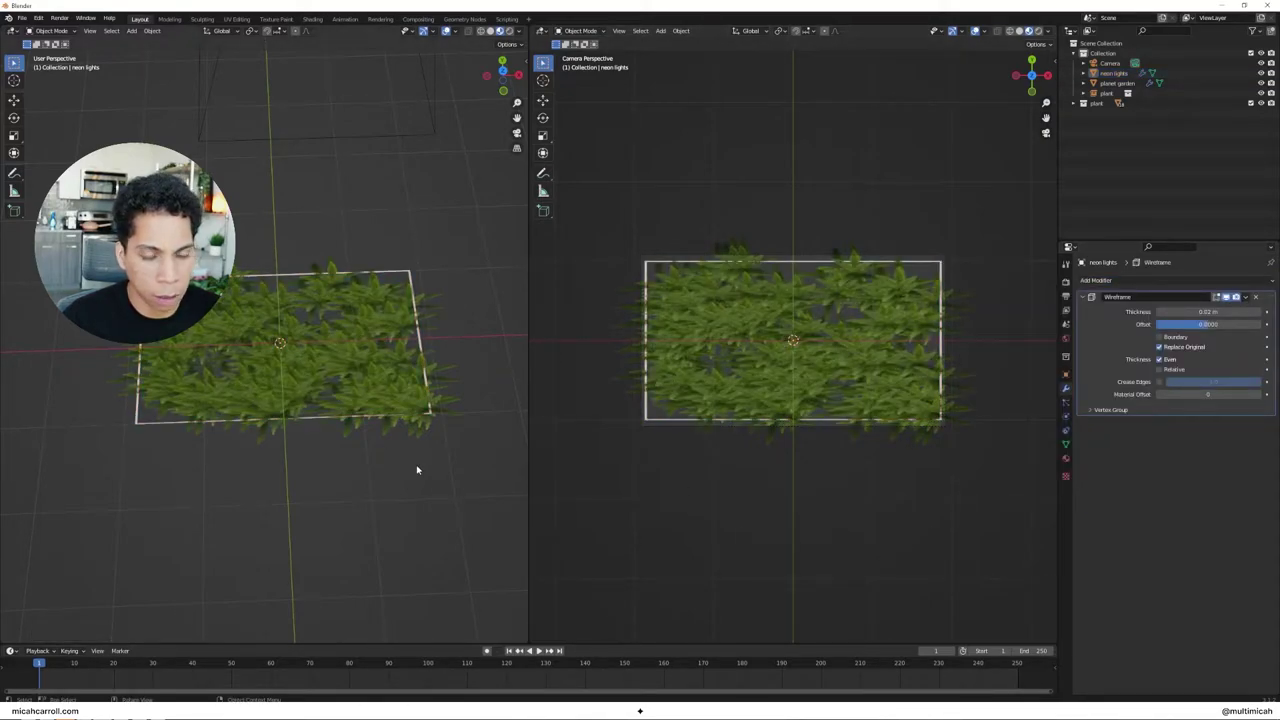
Step: Split the right viewport horizontally into two stacked views
{"action": "right_click", "coordinate": [677, 645]}
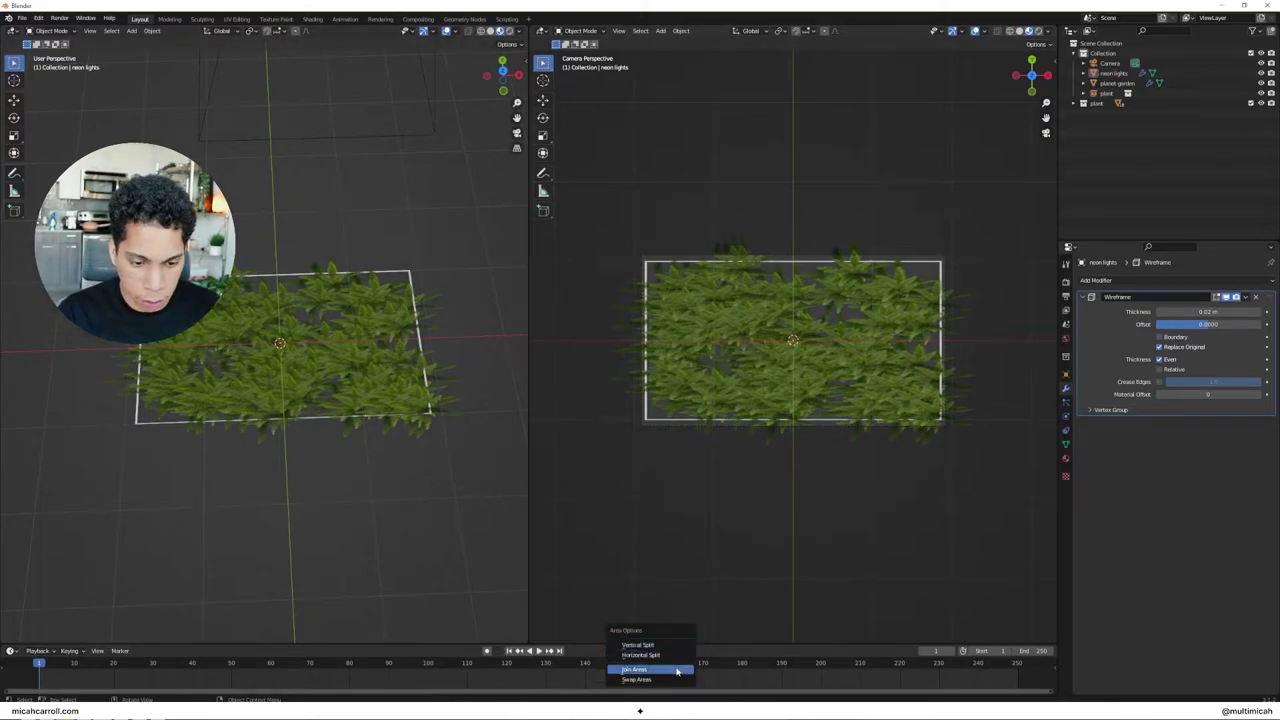
{"action": "left_click", "coordinate": [676, 656]}
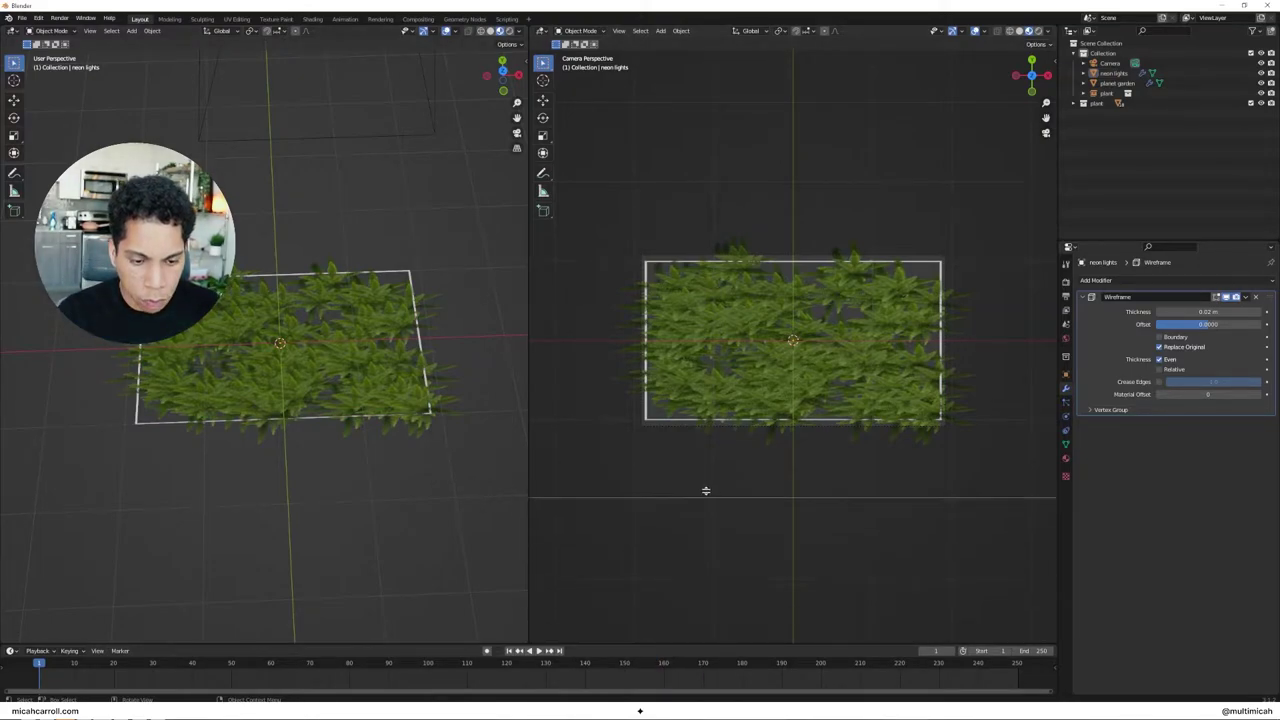
{"action": "left_click", "coordinate": [719, 342]}
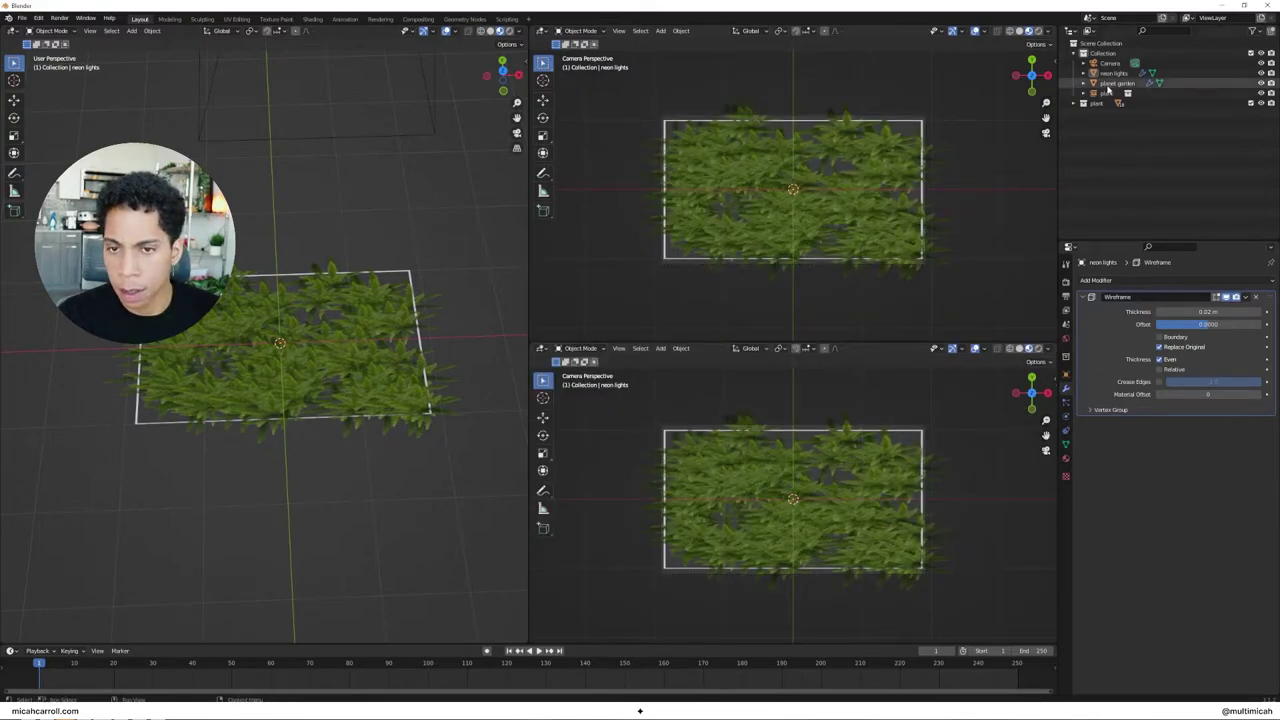
Step: Set the camera's Passepartout to 1.0 and enable its composition guides
{"action": "left_click", "coordinate": [1107, 64]}
{"action": "left_click", "coordinate": [1066, 416]}
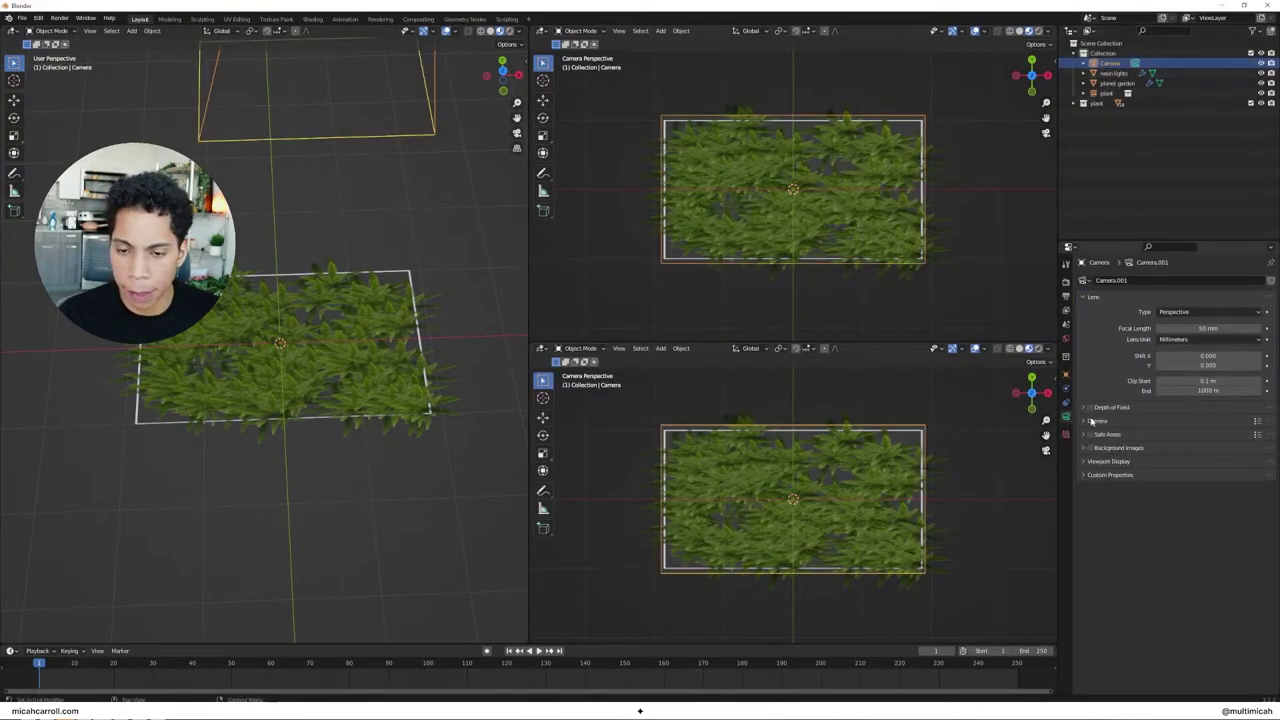
{"action": "left_click", "coordinate": [1083, 461]}
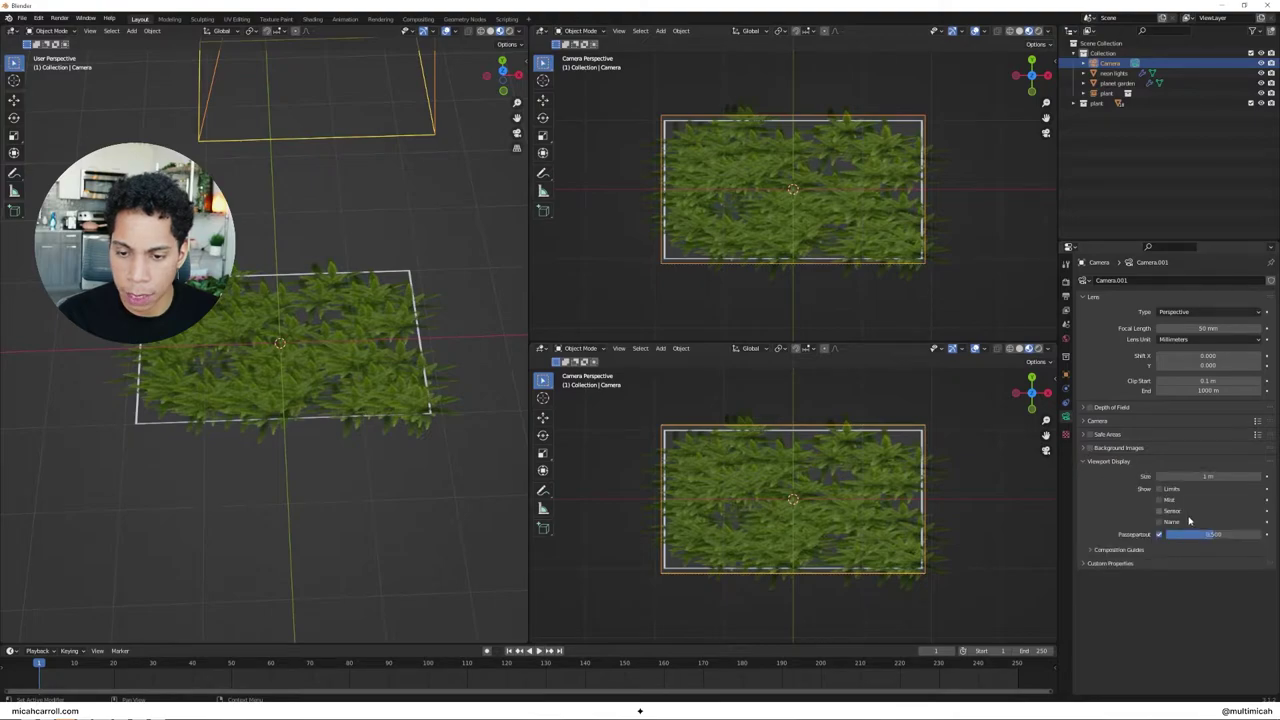
{"action": "left_click_drag", "start_coordinate": [1195, 534], "coordinate": [1262, 534]}
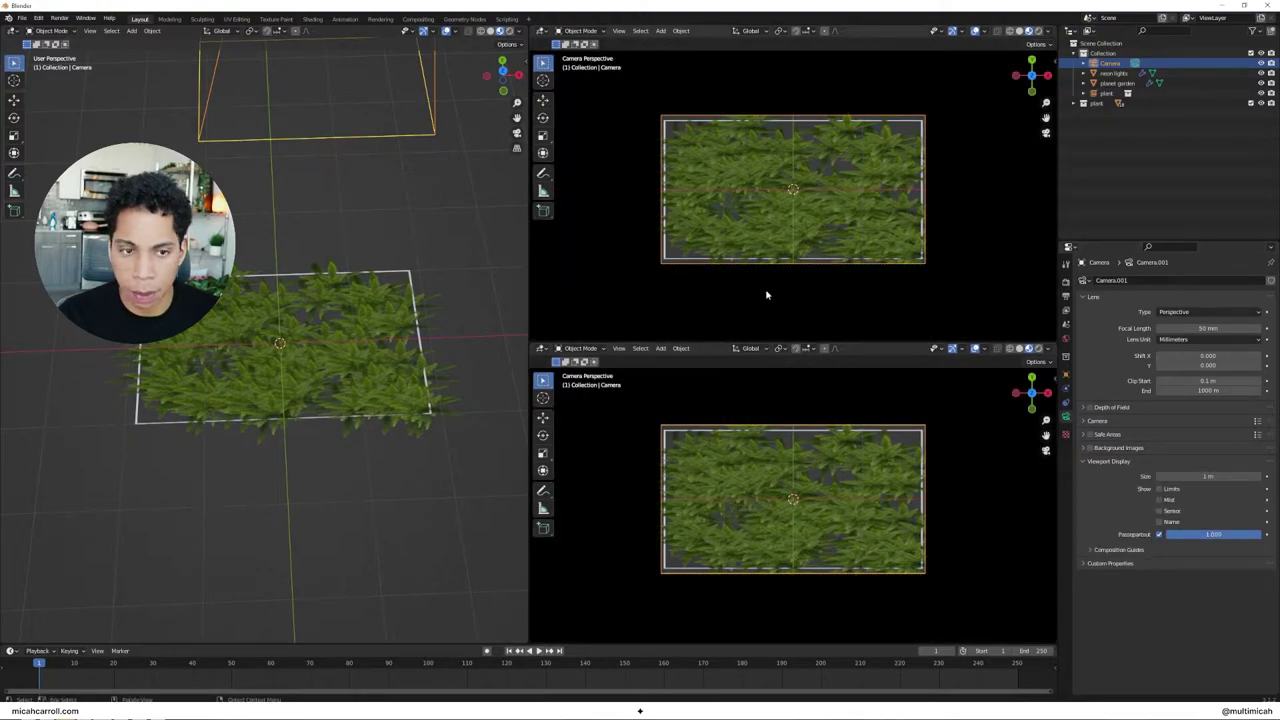
{"action": "left_click", "coordinate": [1087, 462]}
{"action": "left_click", "coordinate": [1087, 462]}
{"action": "left_click", "coordinate": [1107, 550]}
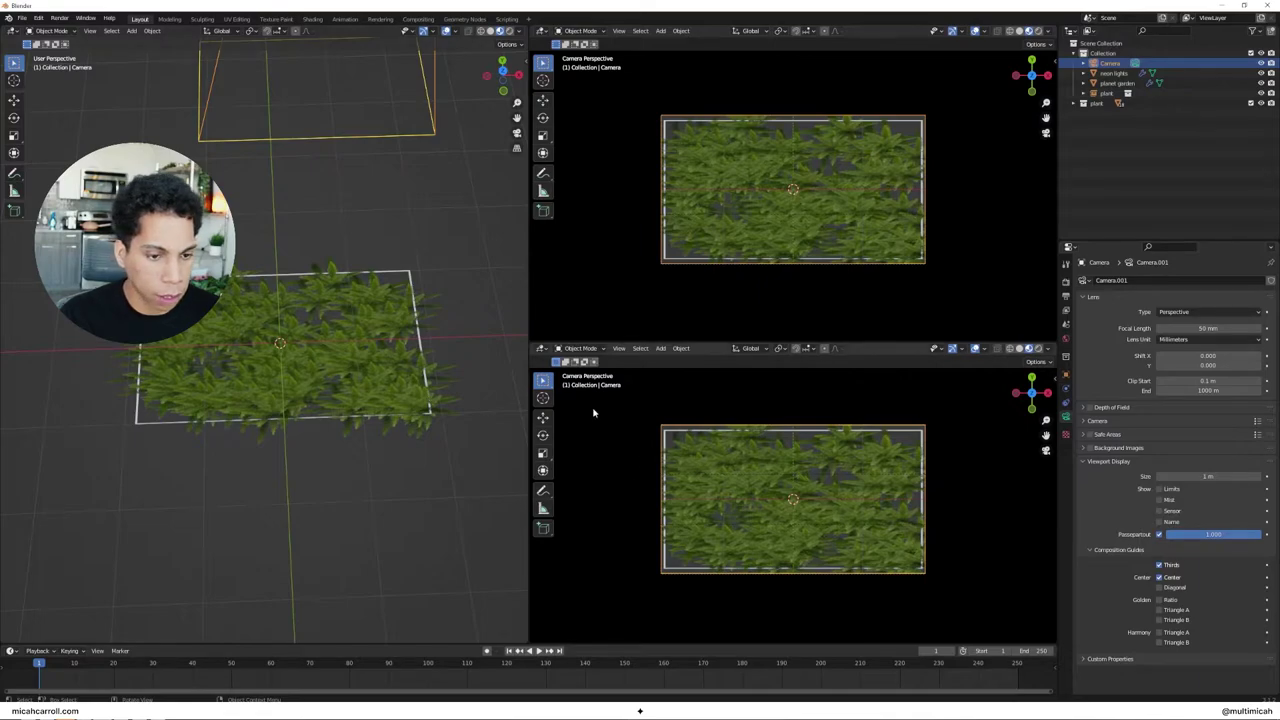
Step: Deselect the camera and turn the lower view into a Shader Editor
{"action": "key", "text": "alt+a"}
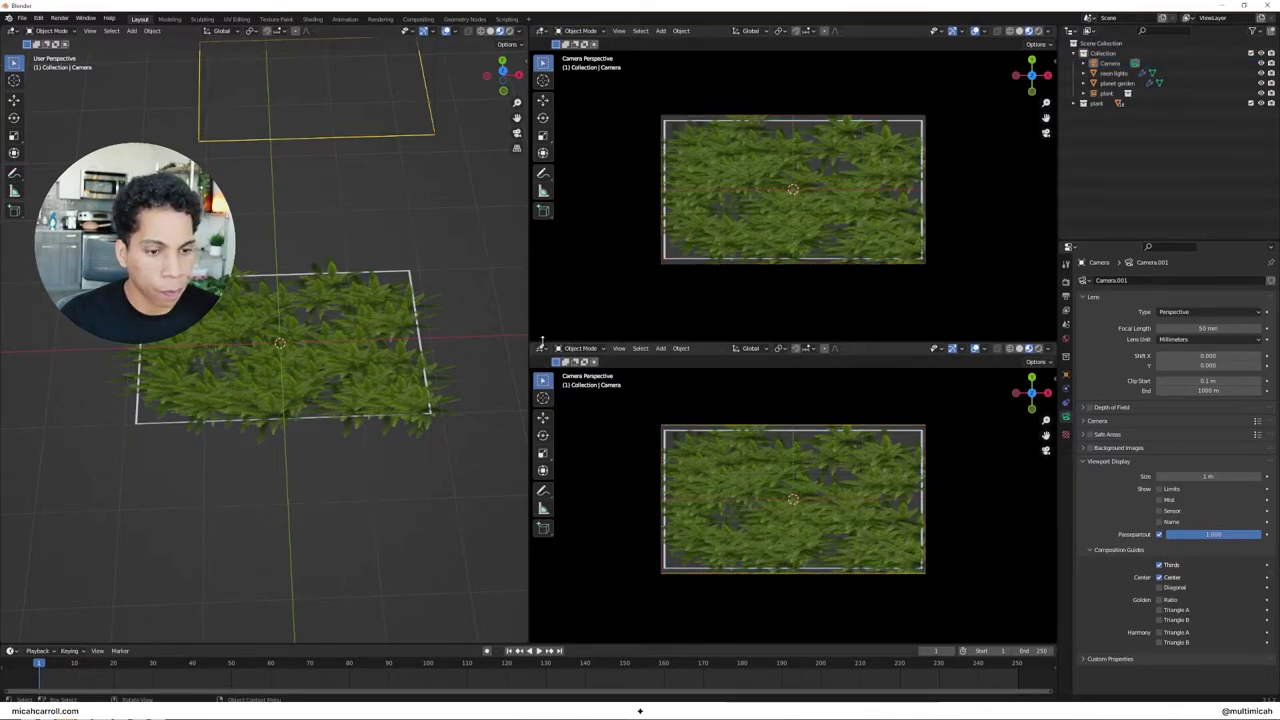
{"action": "left_click", "coordinate": [541, 348]}
{"action": "left_click", "coordinate": [575, 443]}
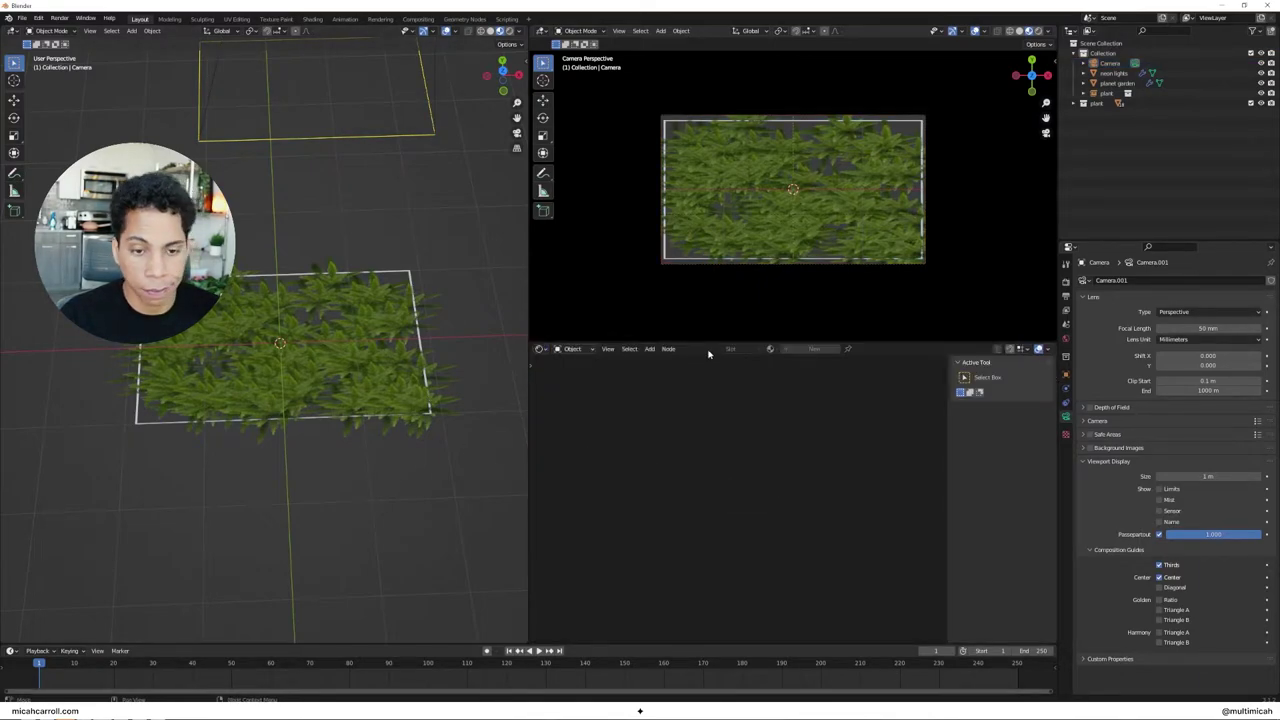
Step: Give the neon lights frame a new material named 'neon'
{"action": "left_click", "coordinate": [433, 416]}
{"action": "left_click", "coordinate": [412, 274]}
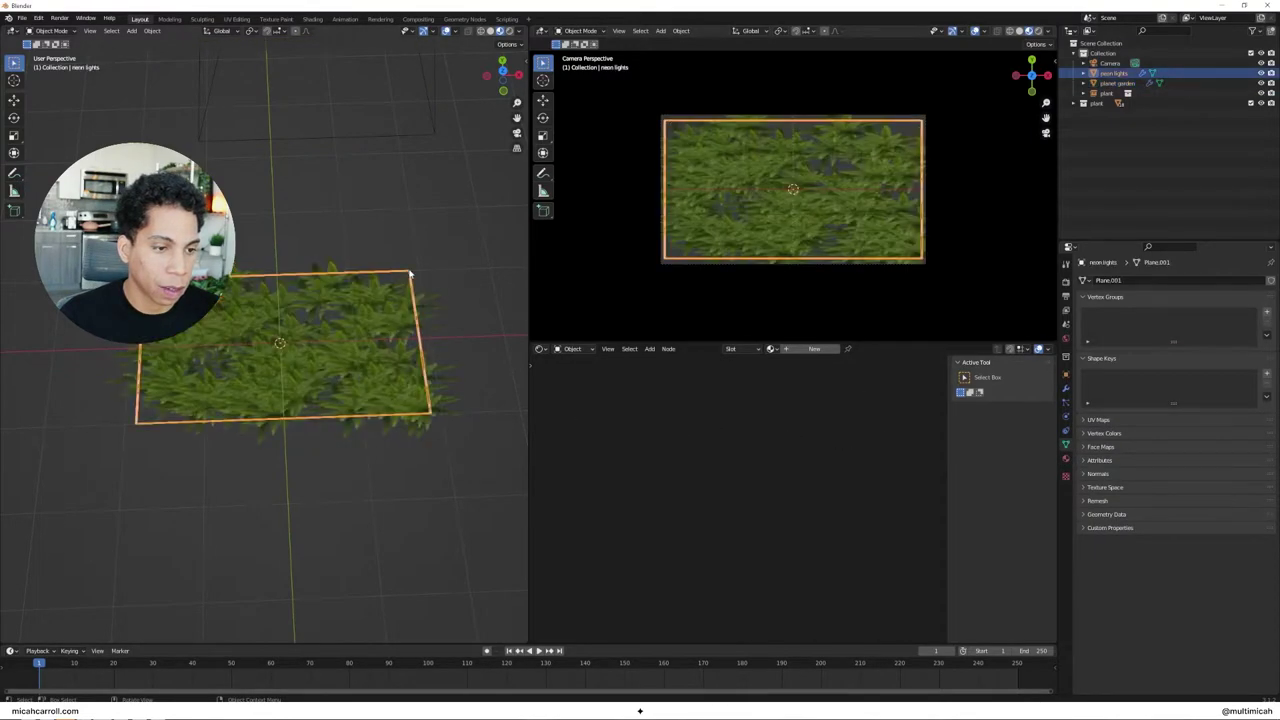
{"action": "left_click", "coordinate": [812, 348]}
{"action": "key", "text": "Home"}
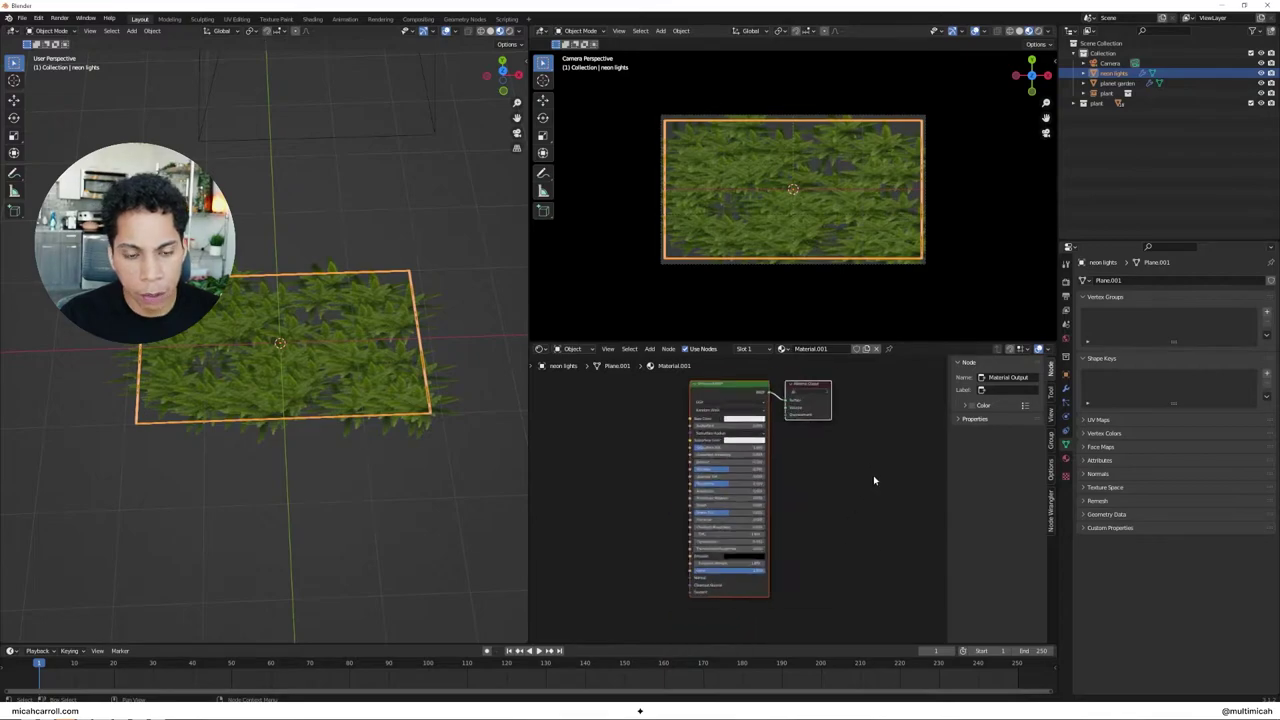
{"action": "double_click", "coordinate": [812, 348]}
{"action": "type", "text": "neon"}
{"action": "key", "text": "Return"}
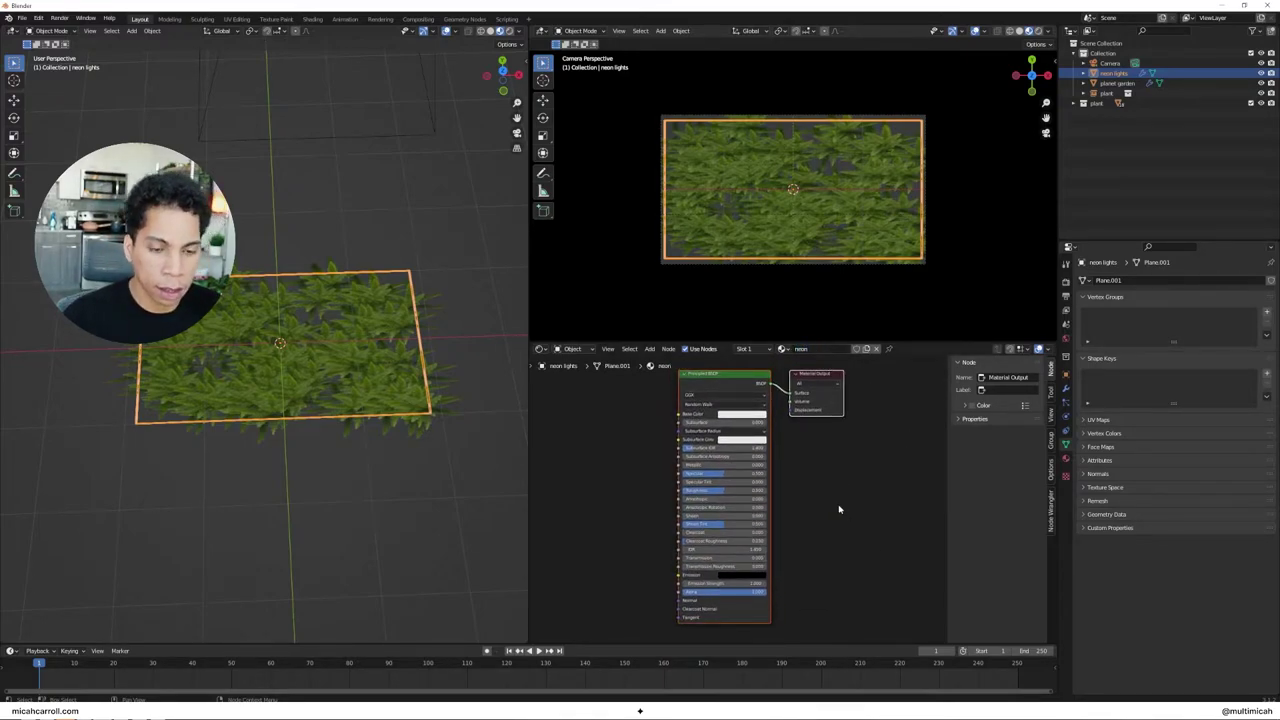
Step: Replace Principled BSDF with a green Emission shader on Surface, with raised Strength
{"action": "left_click", "coordinate": [839, 510]}
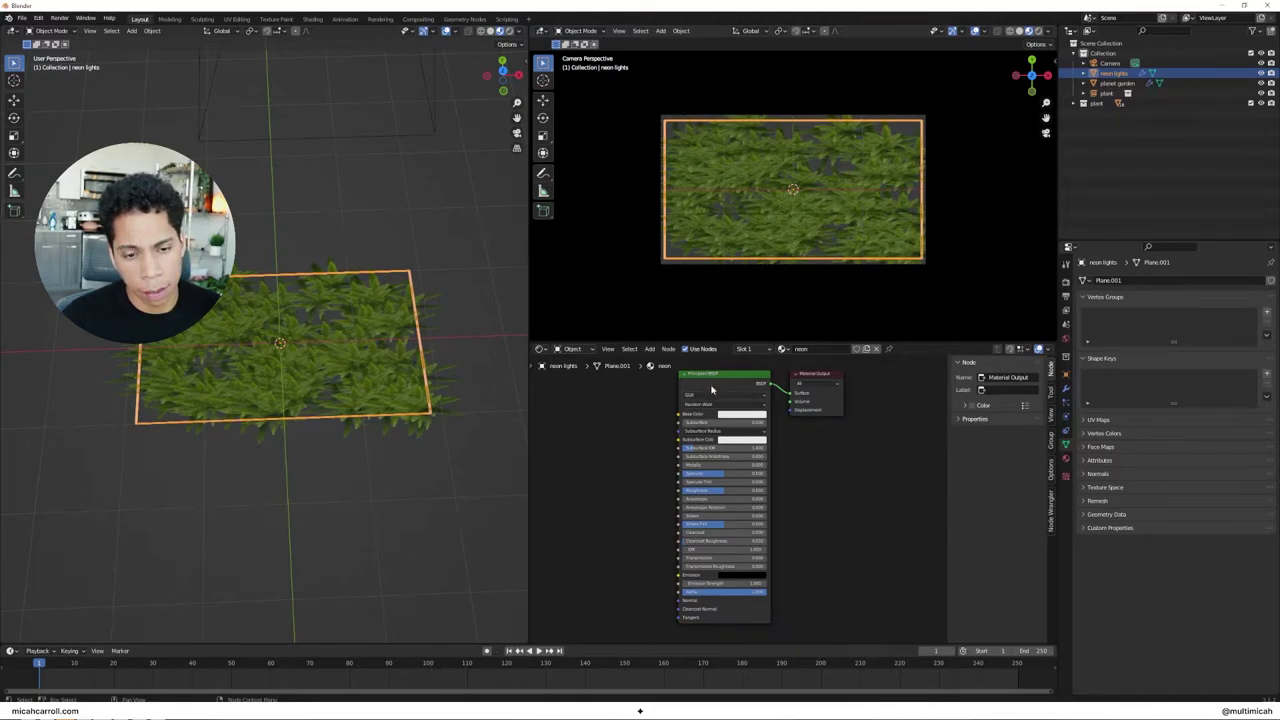
{"action": "left_click", "coordinate": [712, 387]}
{"action": "key", "text": "Delete"}
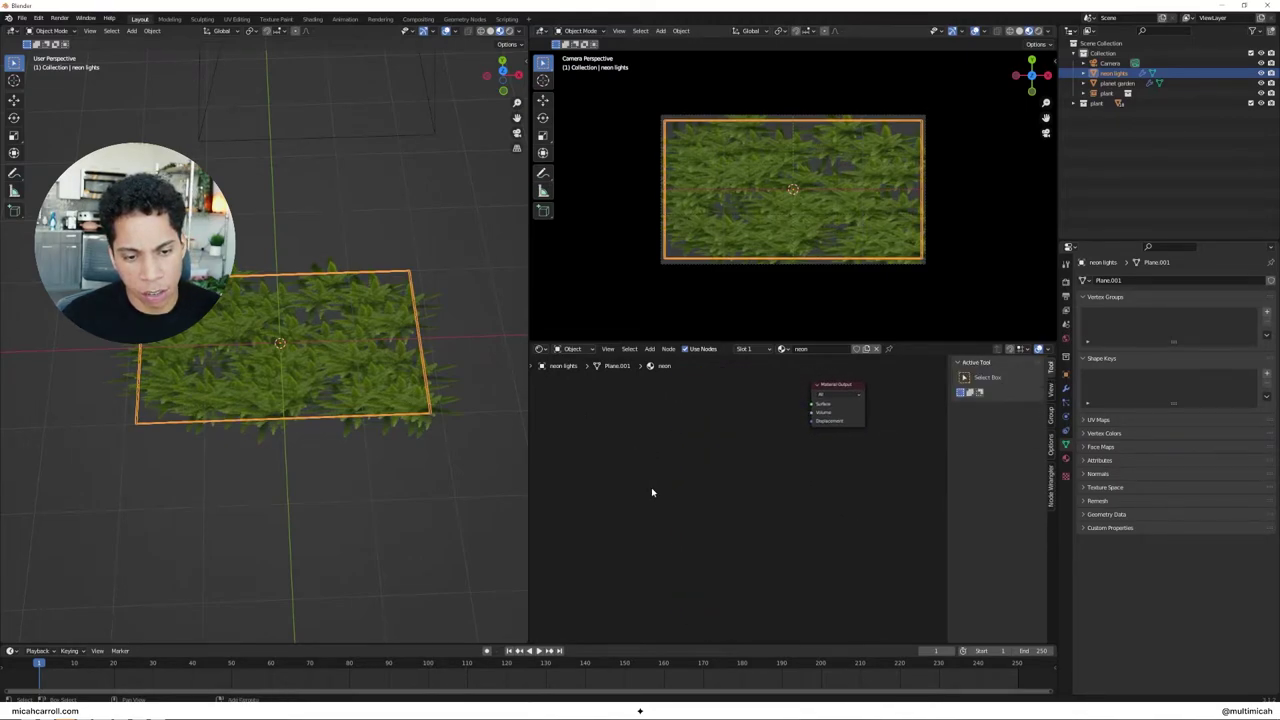
{"action": "key", "text": "shift+a"}
{"action": "type", "text": "emission"}
{"action": "key", "text": "Return"}
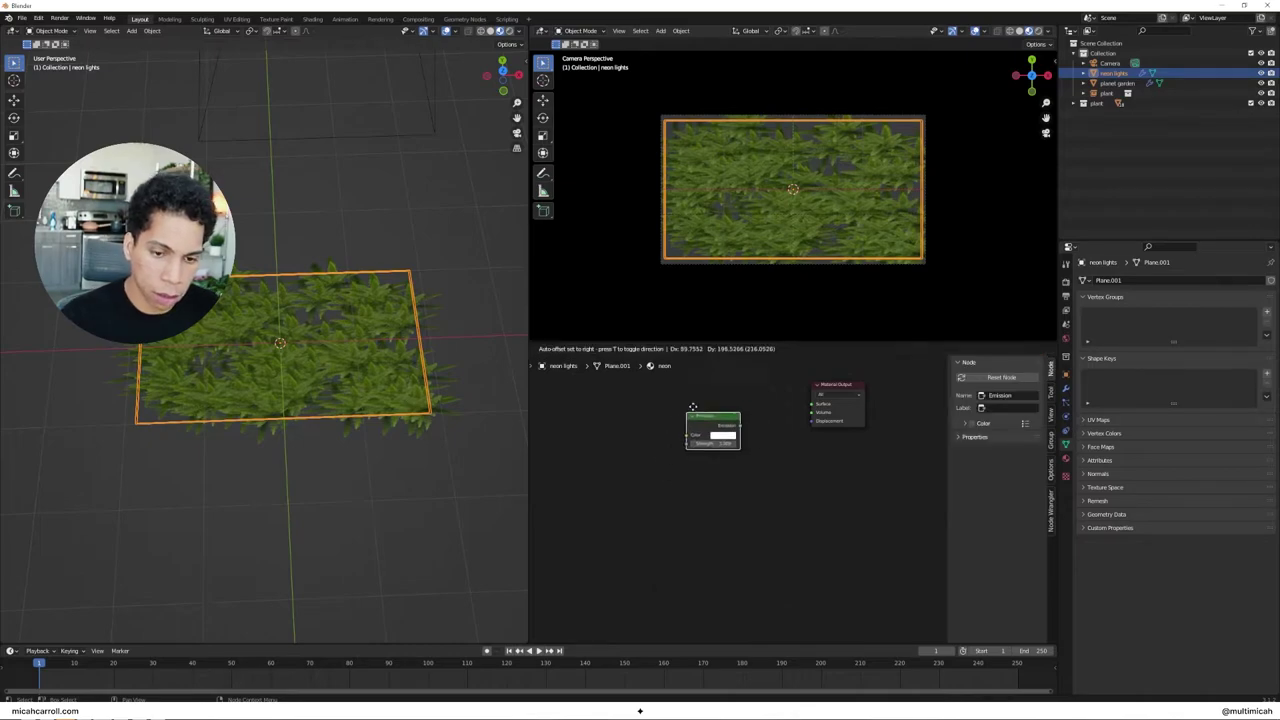
{"action": "left_click", "coordinate": [762, 411]}
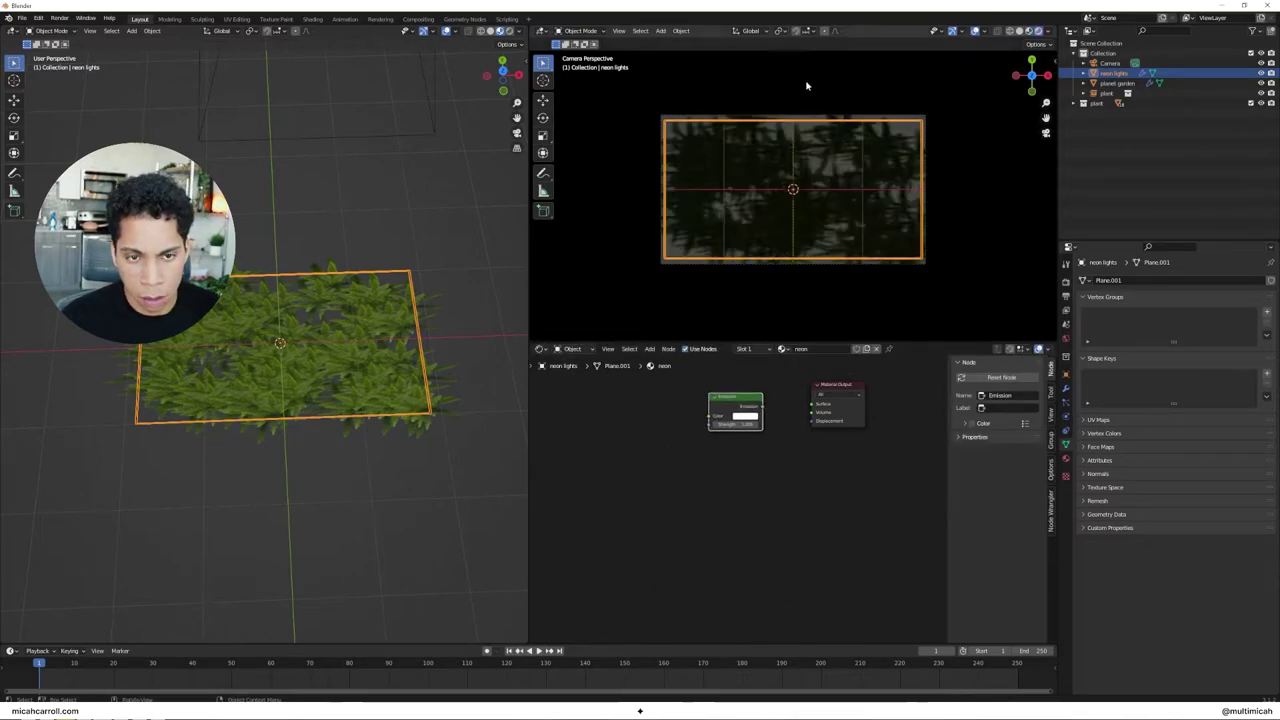
{"action": "left_click_drag", "start_coordinate": [762, 406], "coordinate": [811, 404]}
{"action": "left_click", "coordinate": [742, 416]}
{"action": "left_click", "coordinate": [776, 333]}
{"action": "left_click_drag", "start_coordinate": [736, 424], "coordinate": [756, 424]}
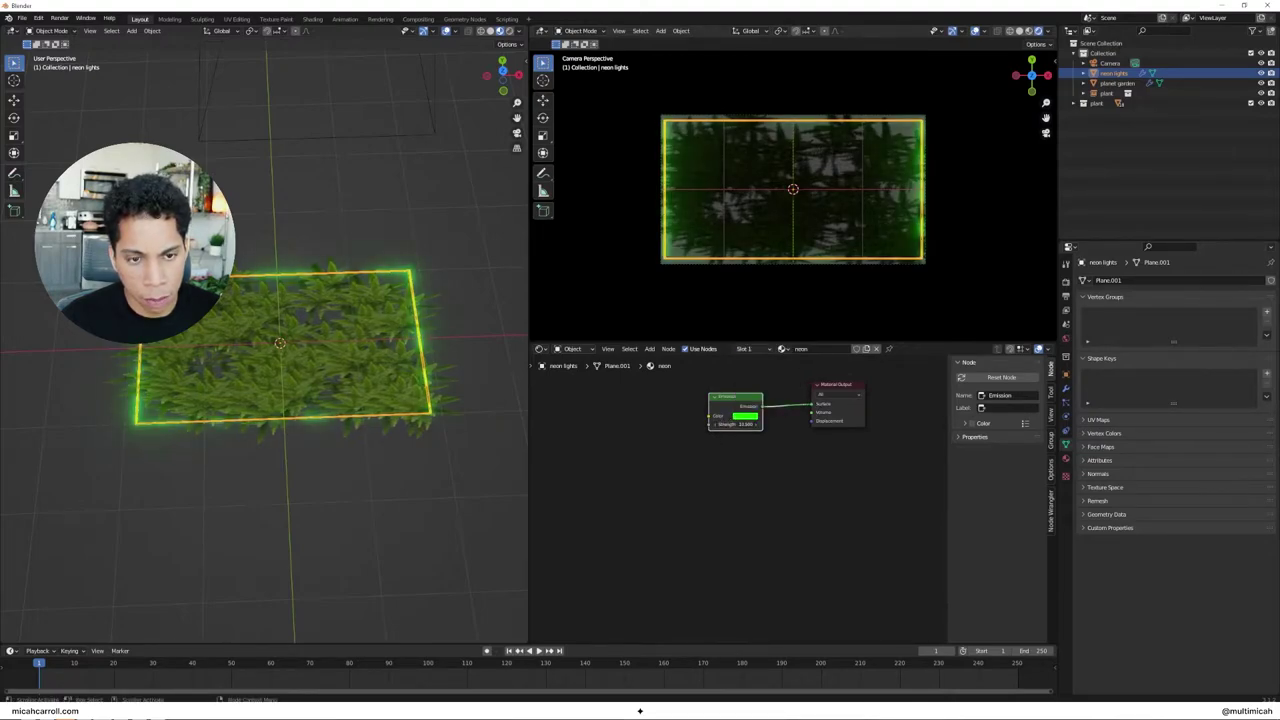
Step: Add a ColorRamp node to the neon material
{"action": "left_click", "coordinate": [461, 502]}
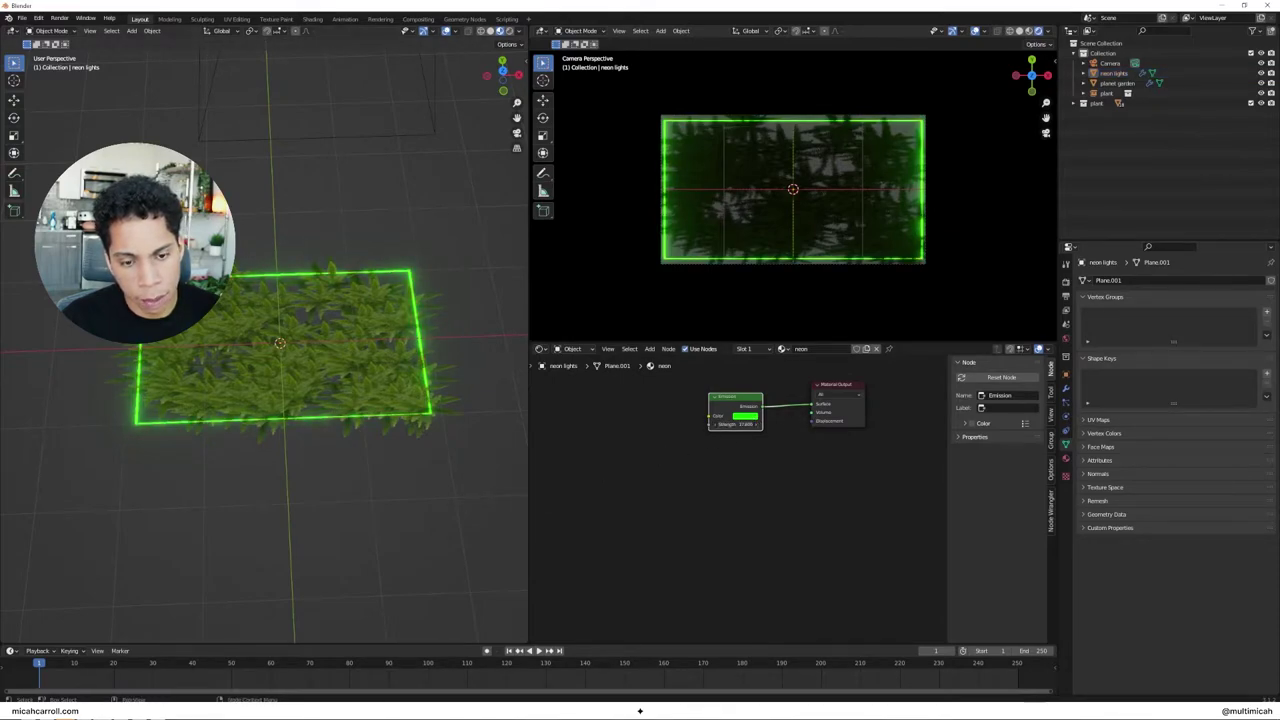
{"action": "left_click", "coordinate": [626, 453]}
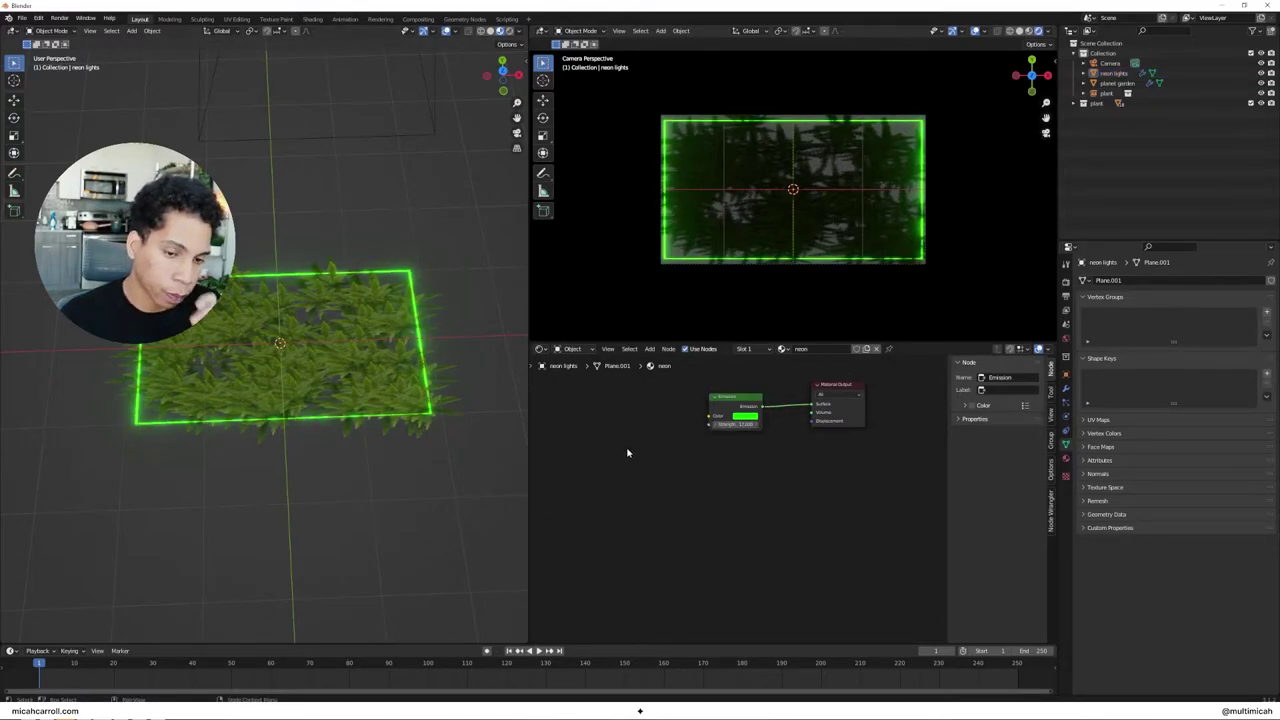
{"action": "key", "text": "shift+a"}
{"action": "left_click", "coordinate": [650, 430]}
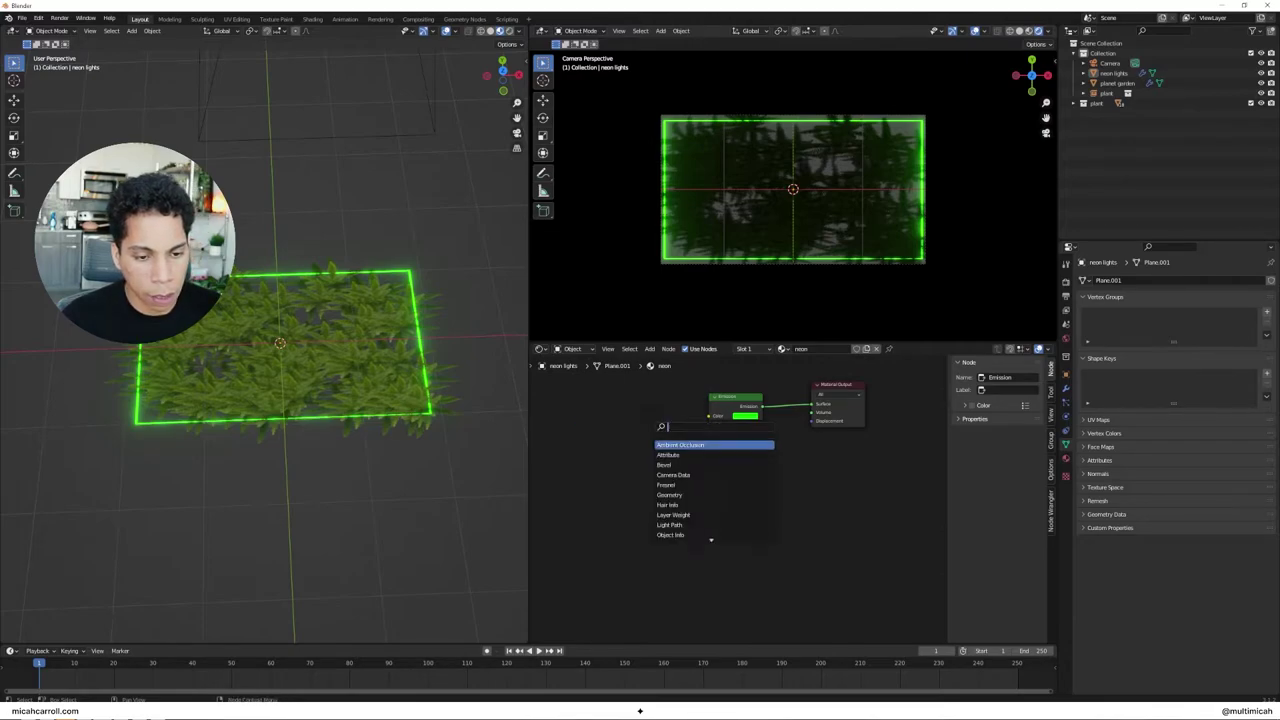
{"action": "type", "text": "color ramp"}
{"action": "key", "text": "Return"}
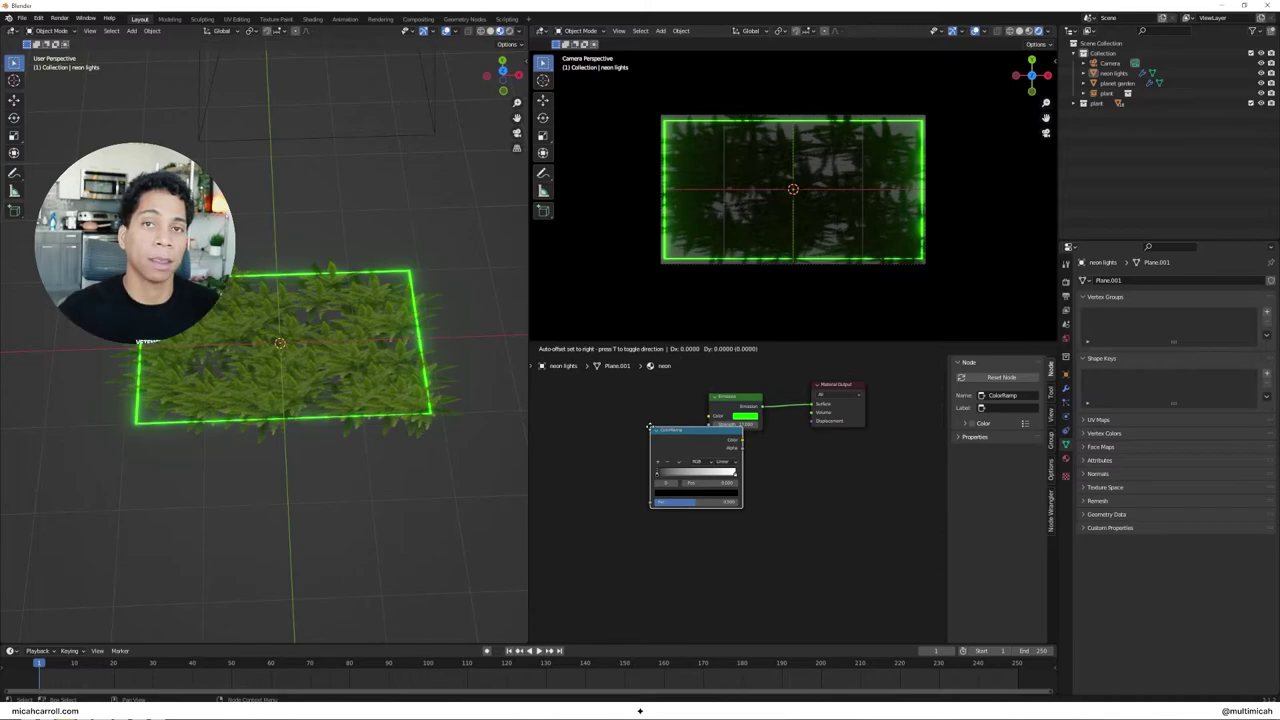
Step: Feed the ColorRamp into the Emission colour, with stops running from black to bright green
{"action": "left_click", "coordinate": [637, 408]}
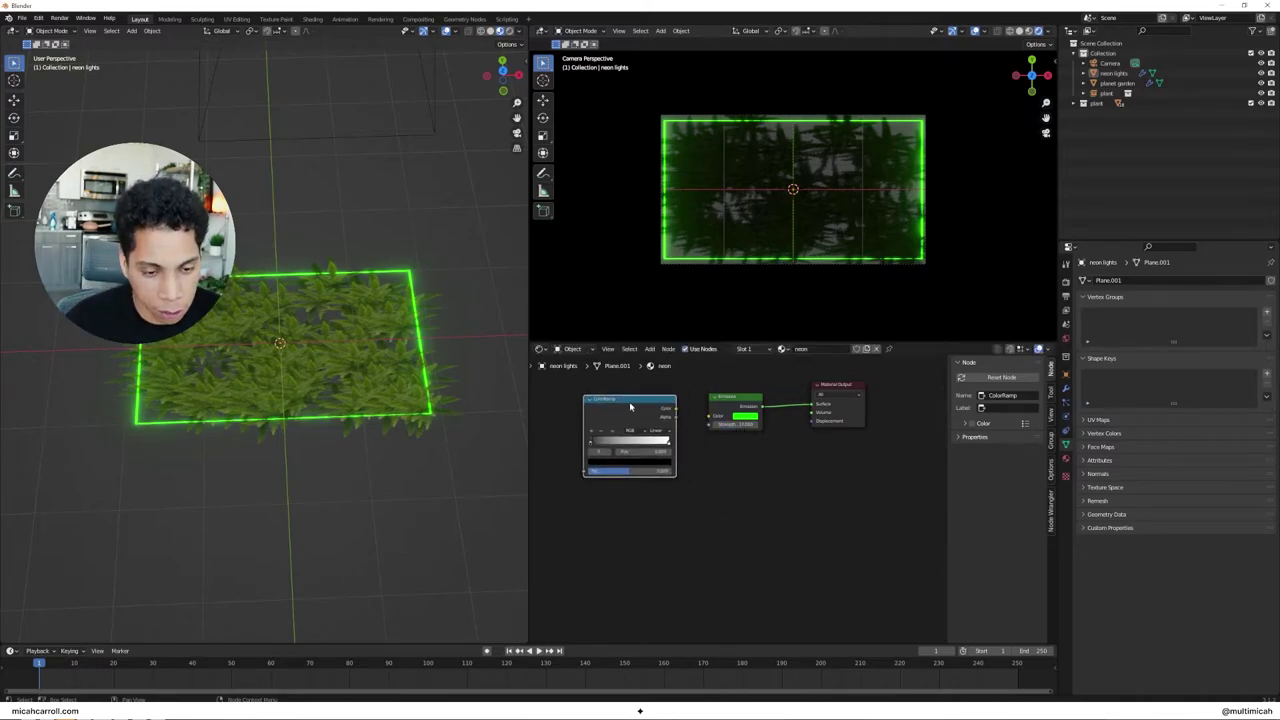
{"action": "left_click_drag", "start_coordinate": [676, 410], "coordinate": [712, 417]}
{"action": "middle_click_drag", "start_coordinate": [766, 531], "coordinate": [805, 548]}
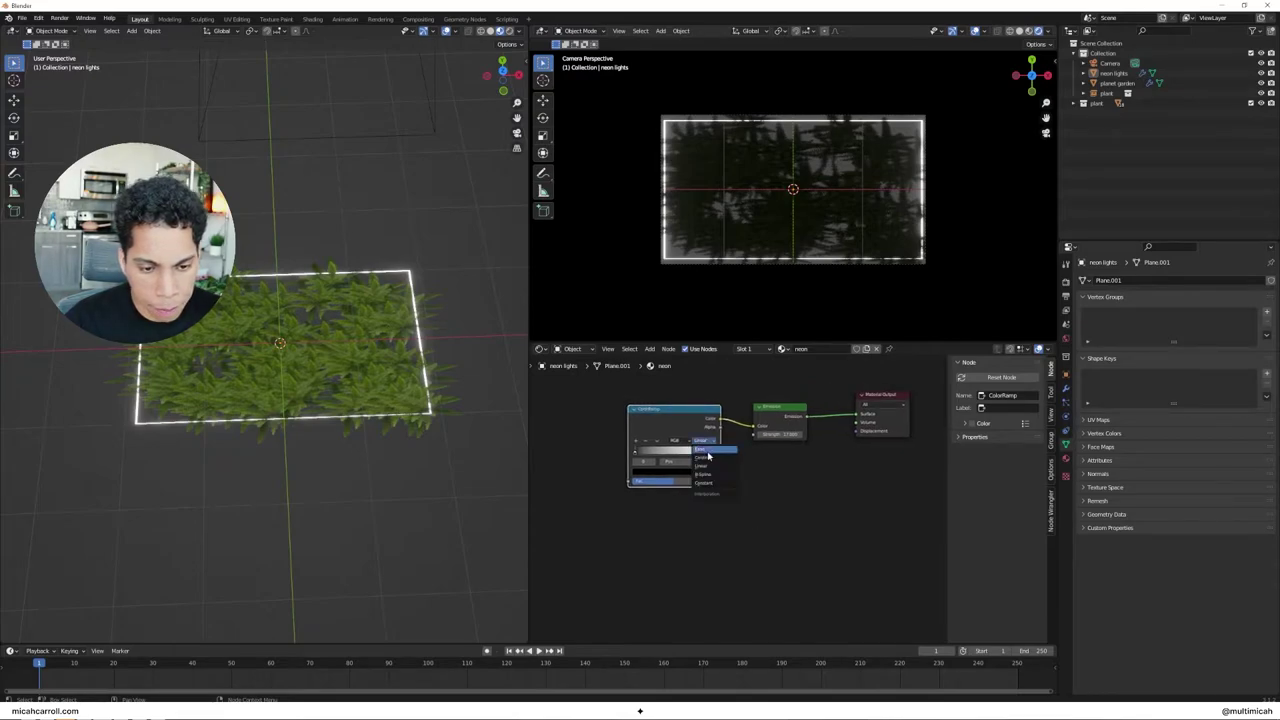
{"action": "left_click_drag", "start_coordinate": [709, 452], "coordinate": [634, 455]}
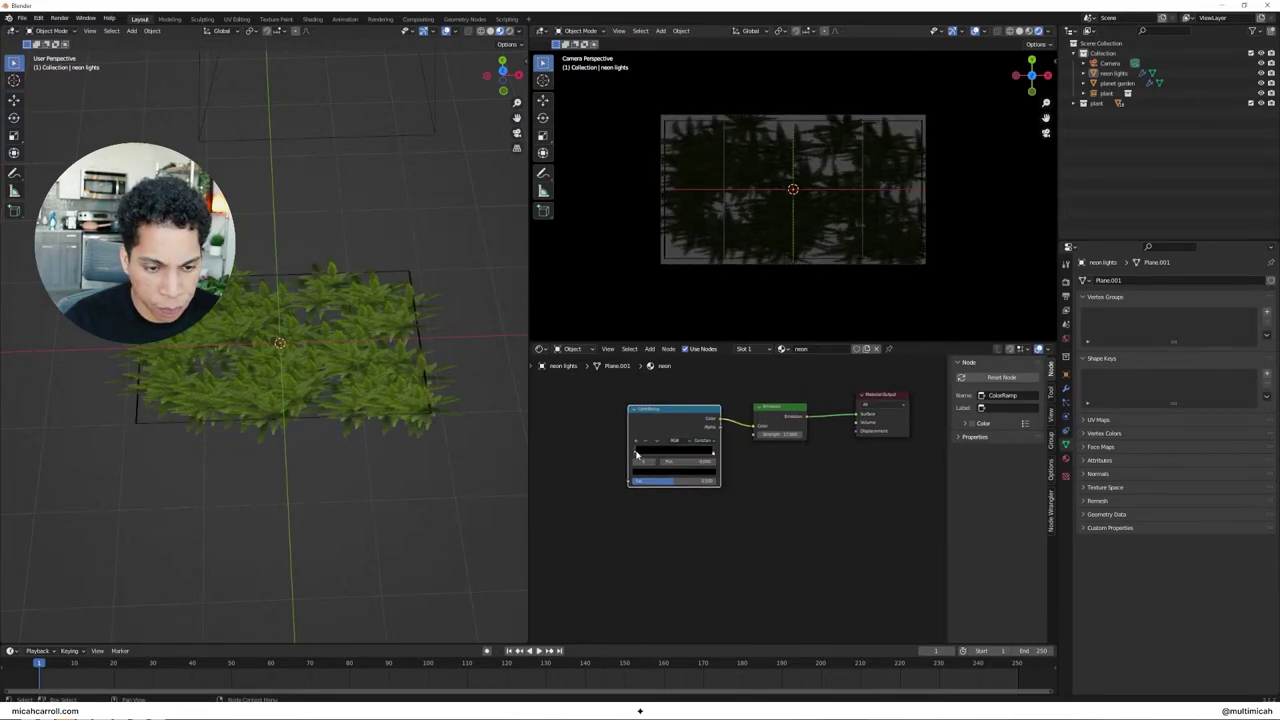
{"action": "left_click", "coordinate": [713, 455]}
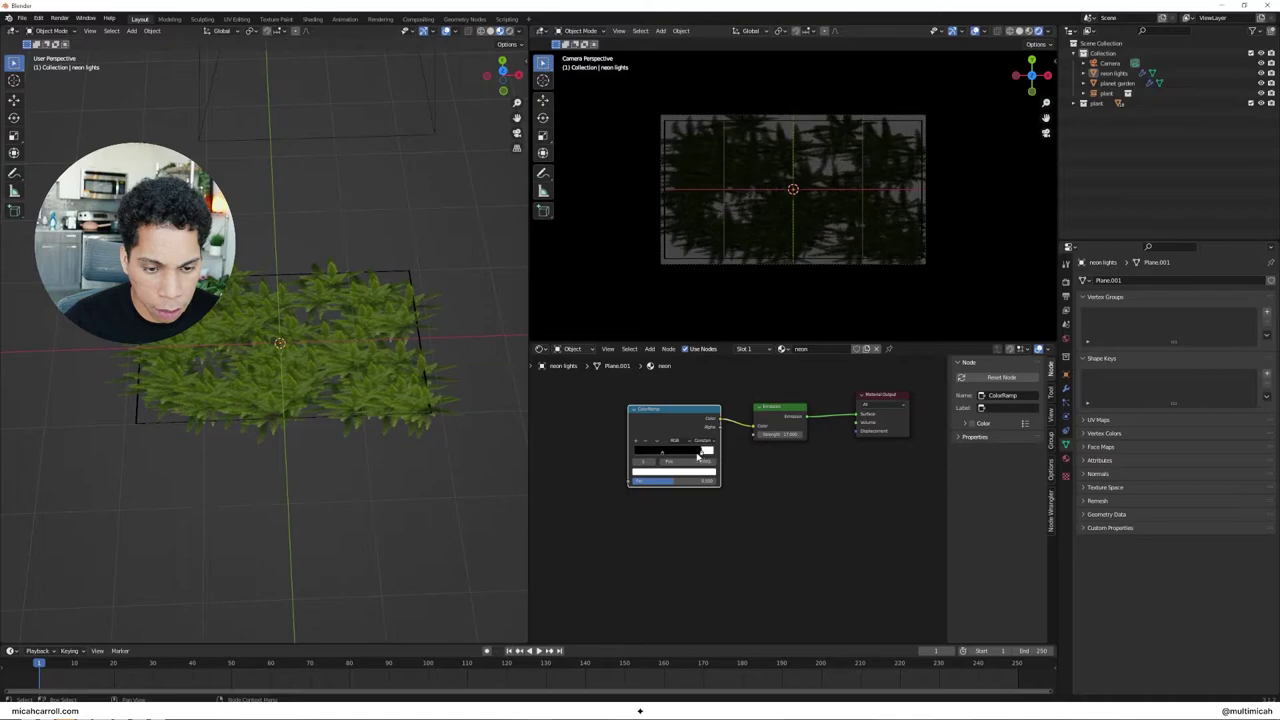
{"action": "left_click", "coordinate": [676, 471]}
{"action": "left_click_drag", "start_coordinate": [665, 388], "coordinate": [640, 376]}
{"action": "left_click_drag", "start_coordinate": [694, 457], "coordinate": [672, 453]}
{"action": "left_click", "coordinate": [666, 455]}
Step: Add a 4D Noise Texture driving the ColorRamp factor
{"action": "middle_click_drag", "start_coordinate": [708, 543], "coordinate": [834, 557]}
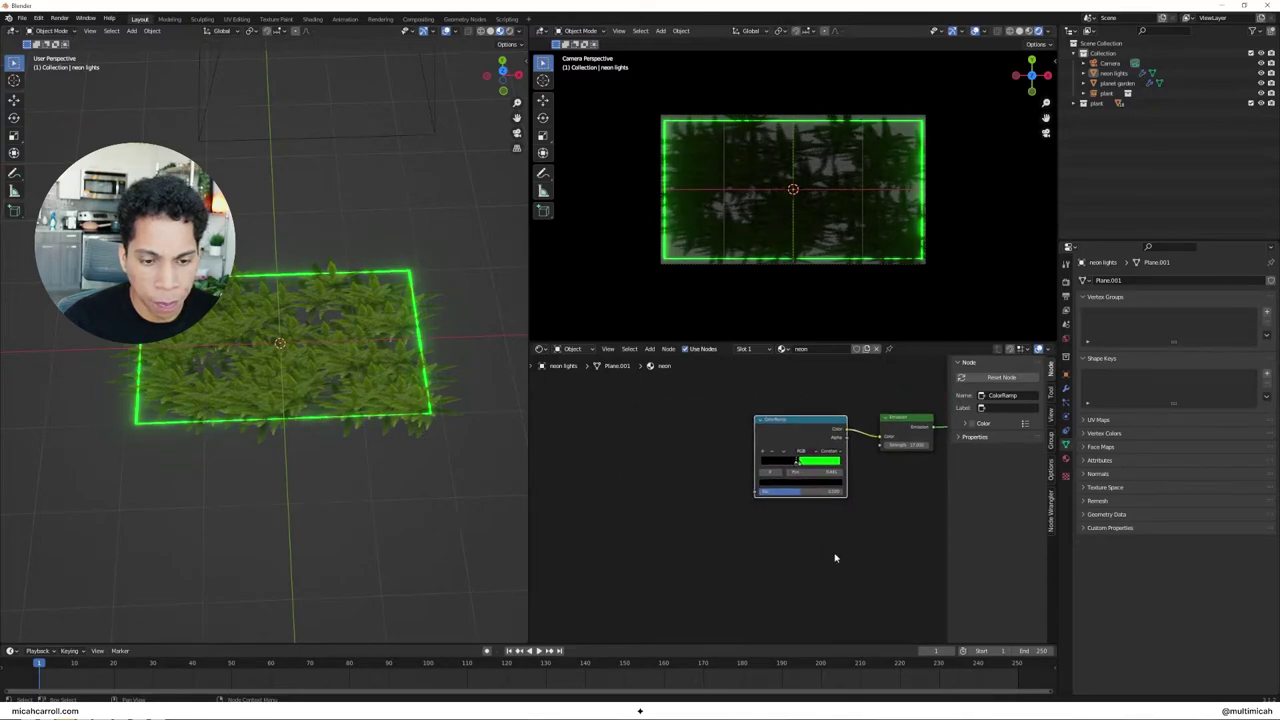
{"action": "key", "text": "shift+a"}
{"action": "left_click", "coordinate": [700, 545]}
{"action": "type", "text": "noise"}
{"action": "key", "text": "Return"}
{"action": "left_click", "coordinate": [674, 421]}
{"action": "left_click", "coordinate": [698, 450]}
{"action": "left_click", "coordinate": [699, 492]}
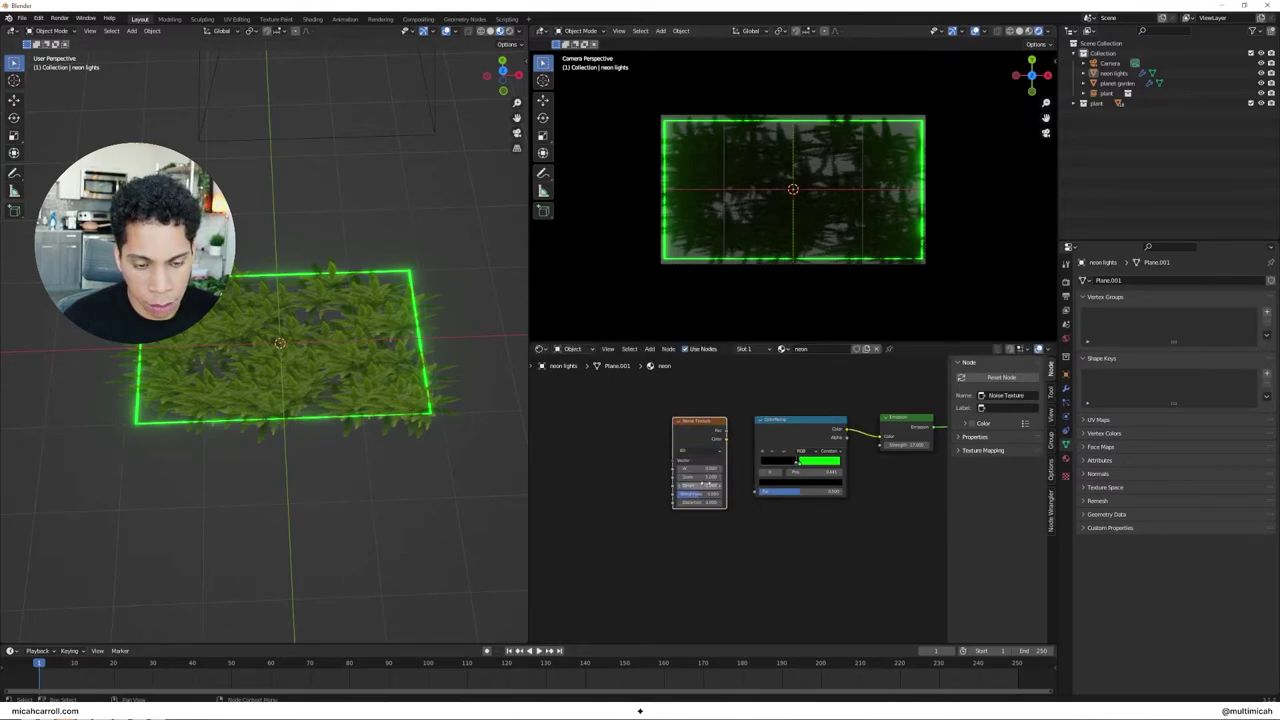
{"action": "left_click_drag", "start_coordinate": [727, 431], "coordinate": [757, 491]}
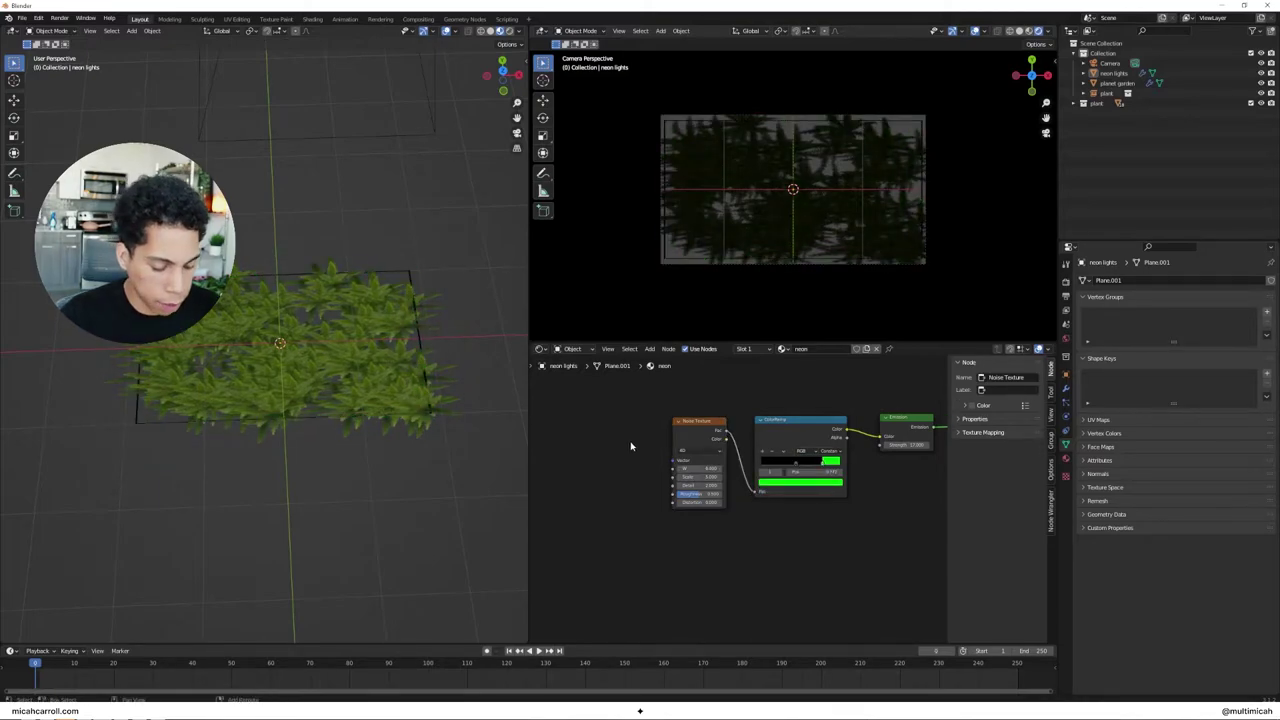
Step: Add an Object Info node and link its Random output into the Noise Texture
{"action": "key", "text": "shift+a"}
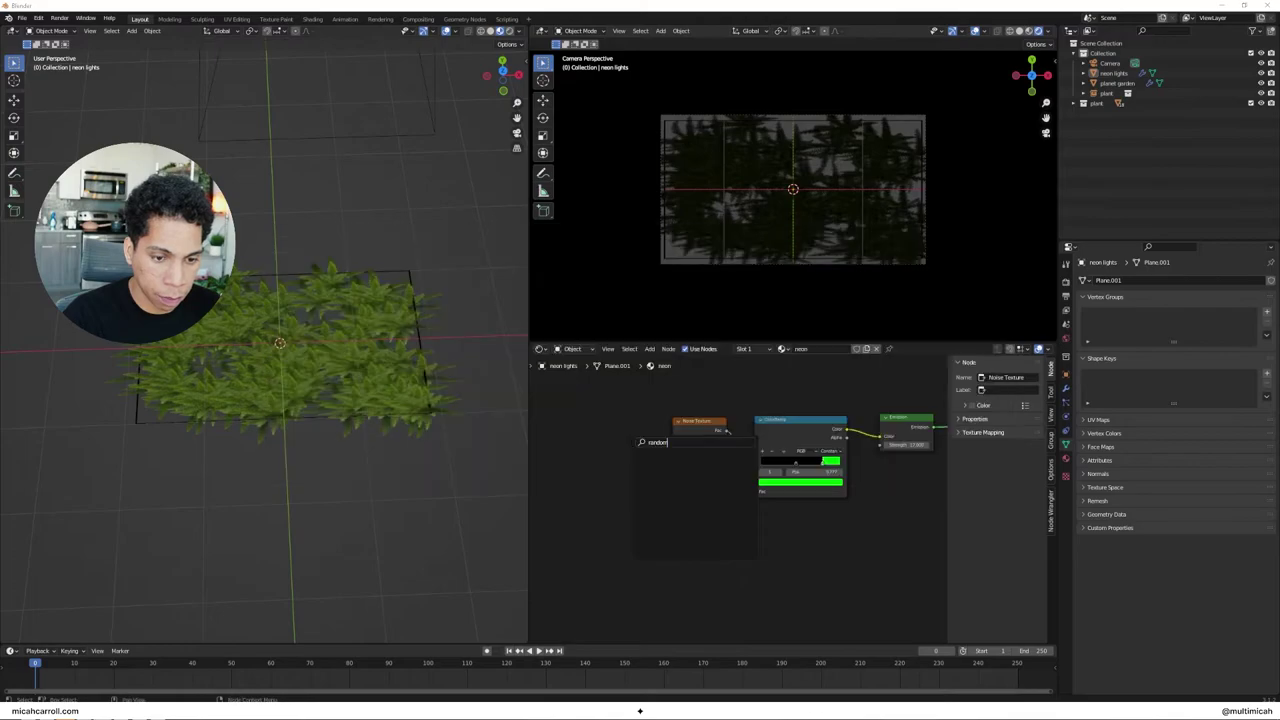
{"action": "type", "text": "random"}
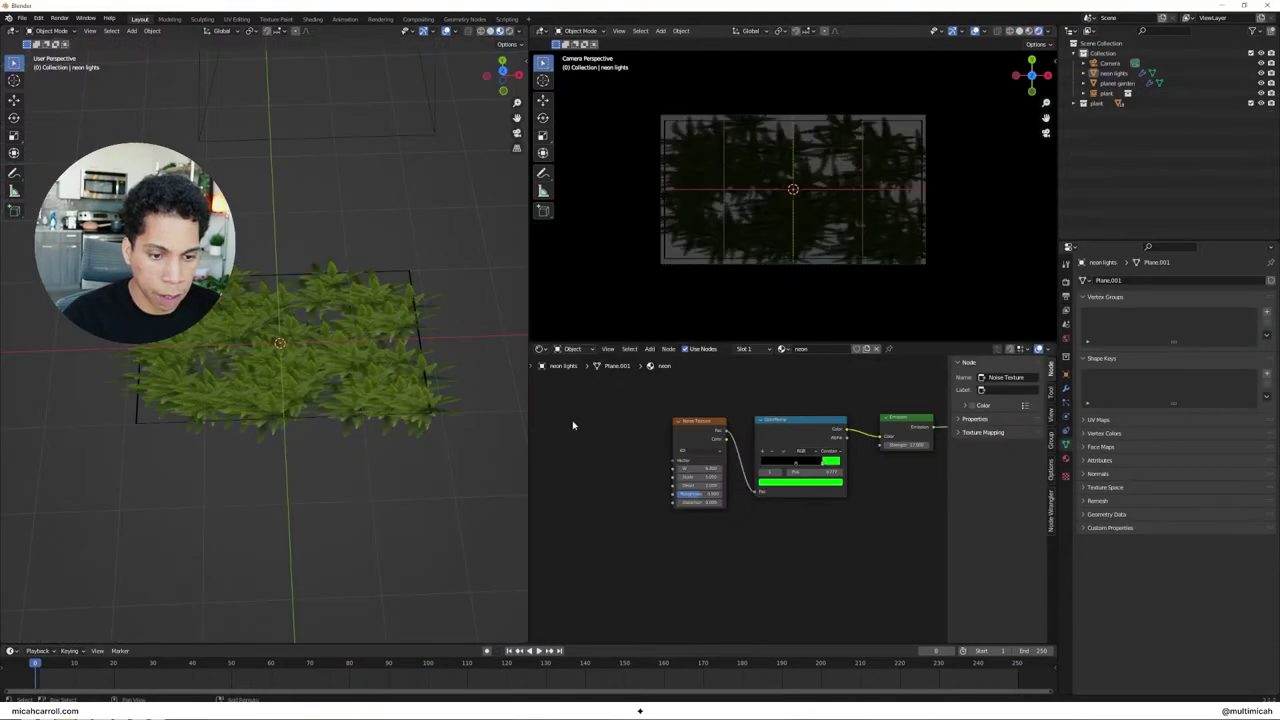
{"action": "key", "text": "shift+a"}
{"action": "type", "text": "object"}
{"action": "key", "text": "Return"}
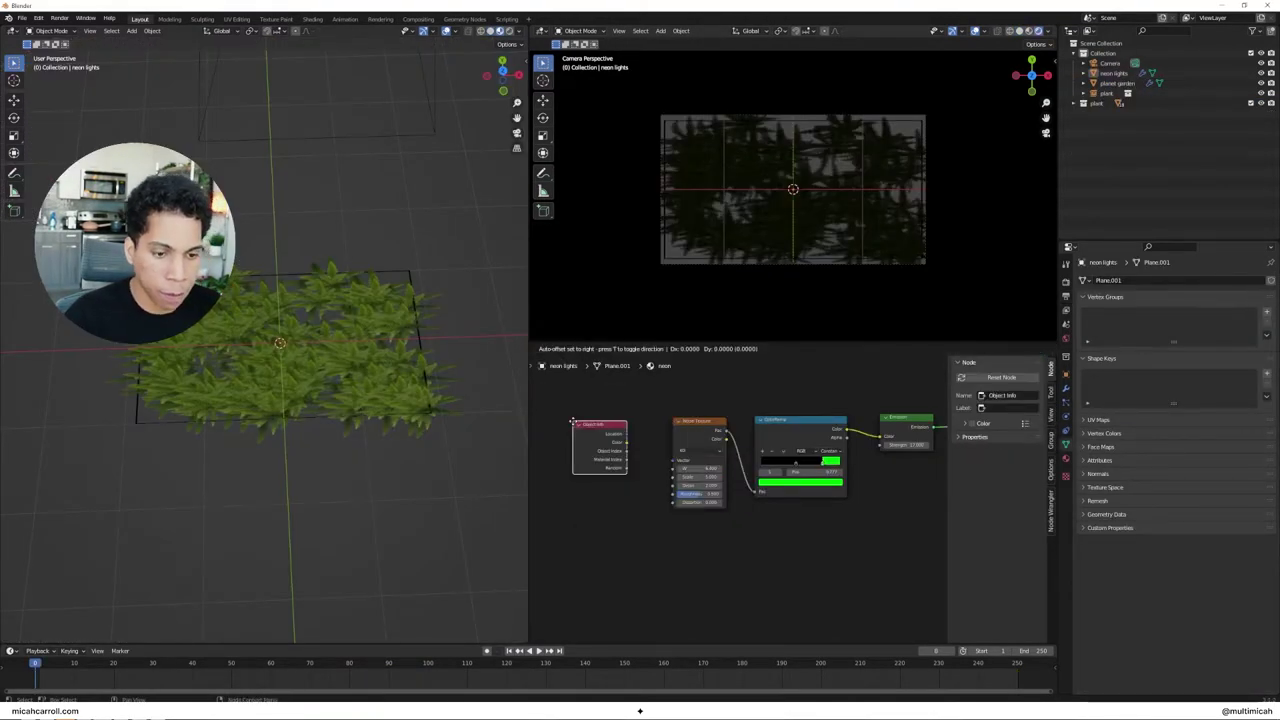
{"action": "left_click", "coordinate": [573, 421]}
{"action": "left_click_drag", "start_coordinate": [627, 470], "coordinate": [673, 467]}
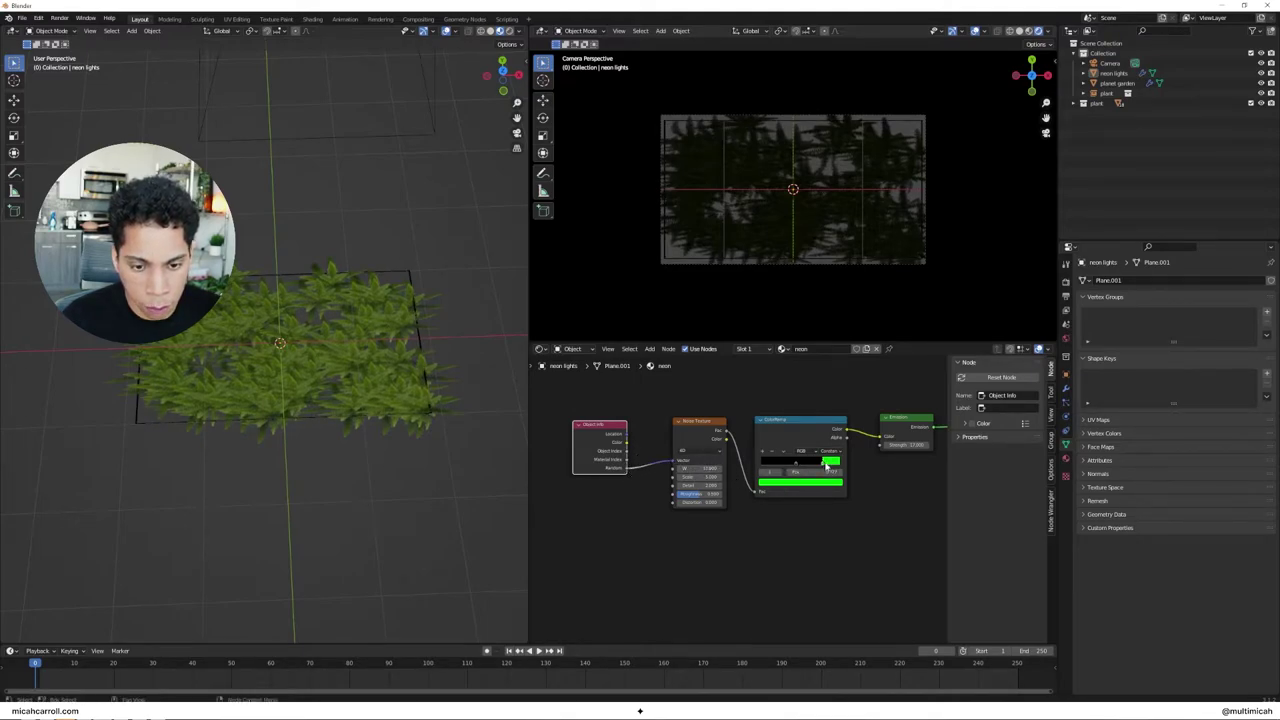
Step: Set the Noise Texture W value to 0 and keyframe it at the first frame
{"action": "left_click", "coordinate": [798, 465]}
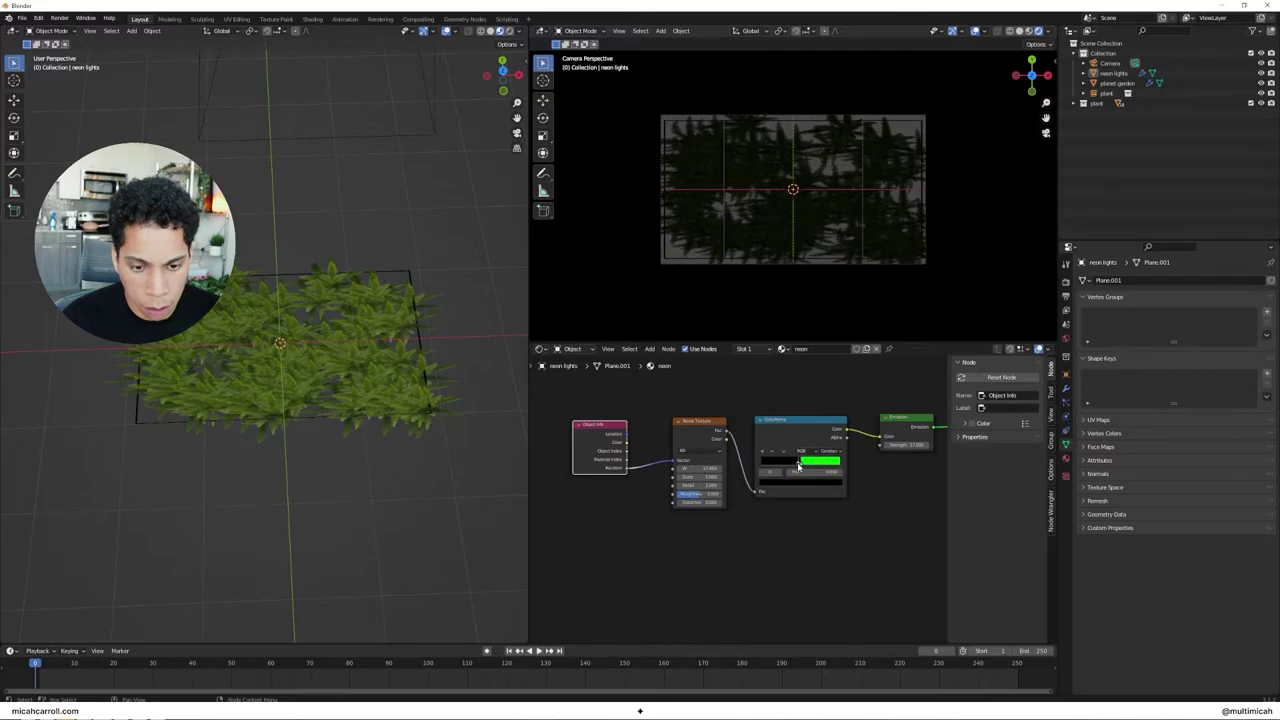
{"action": "left_click_drag", "start_coordinate": [700, 467], "coordinate": [760, 467]}
{"action": "left_click", "coordinate": [698, 468]}
{"action": "type", "text": "0"}
{"action": "key", "text": "Return"}
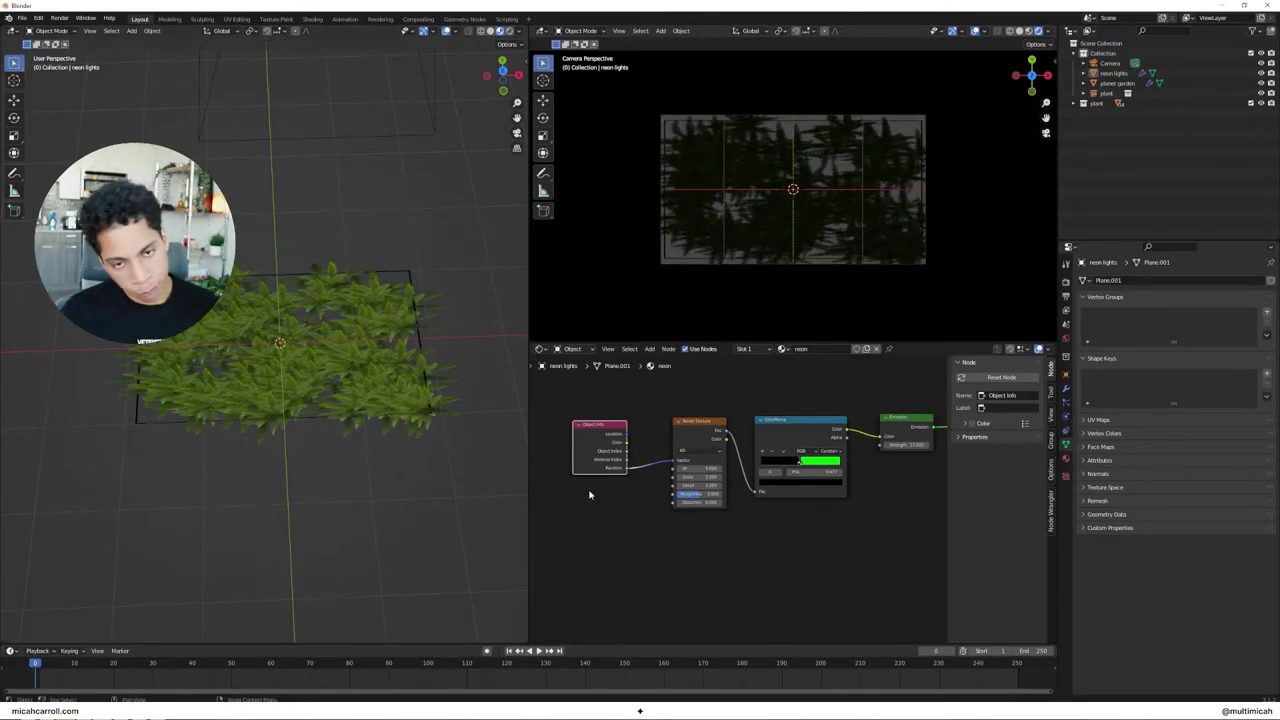
{"action": "right_click", "coordinate": [697, 467]}
{"action": "left_click", "coordinate": [690, 467]}
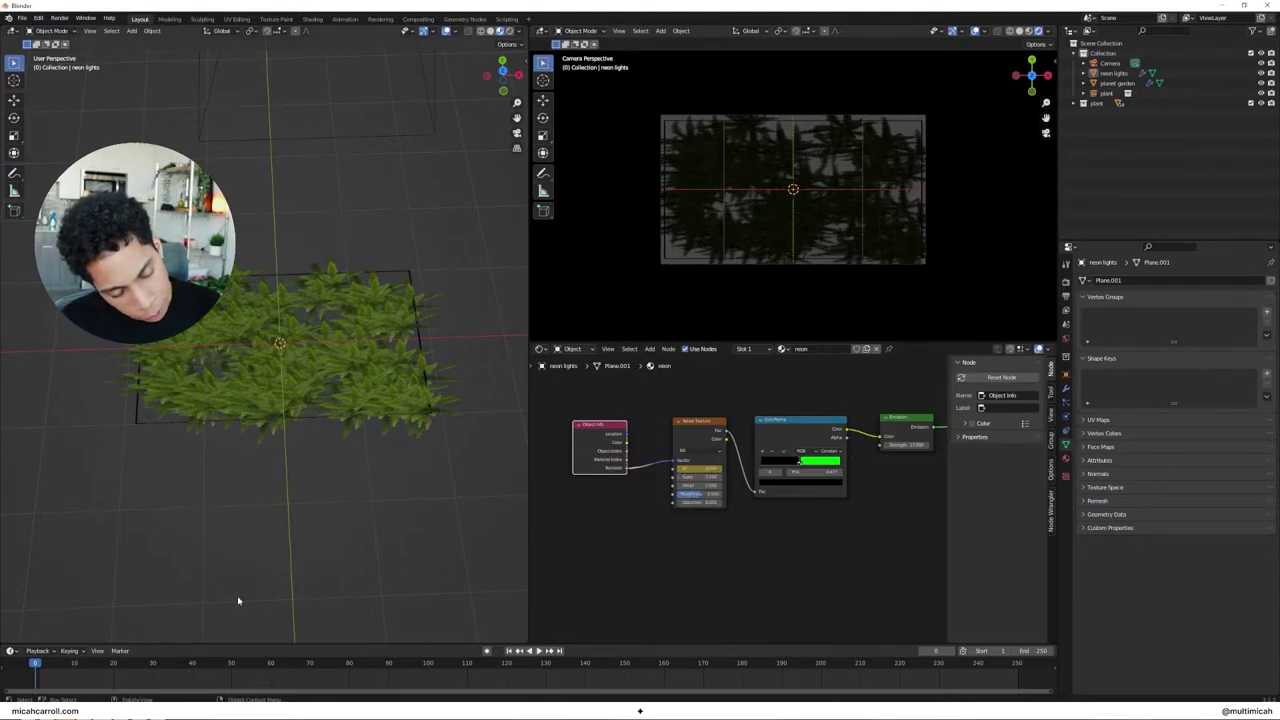
Step: At frame 250, raise the W value and insert a second keyframe
{"action": "left_click_drag", "start_coordinate": [36, 665], "coordinate": [1019, 668]}
{"action": "left_click_drag", "start_coordinate": [701, 672], "coordinate": [816, 673]}
{"action": "left_click_drag", "start_coordinate": [998, 673], "coordinate": [1017, 675]}
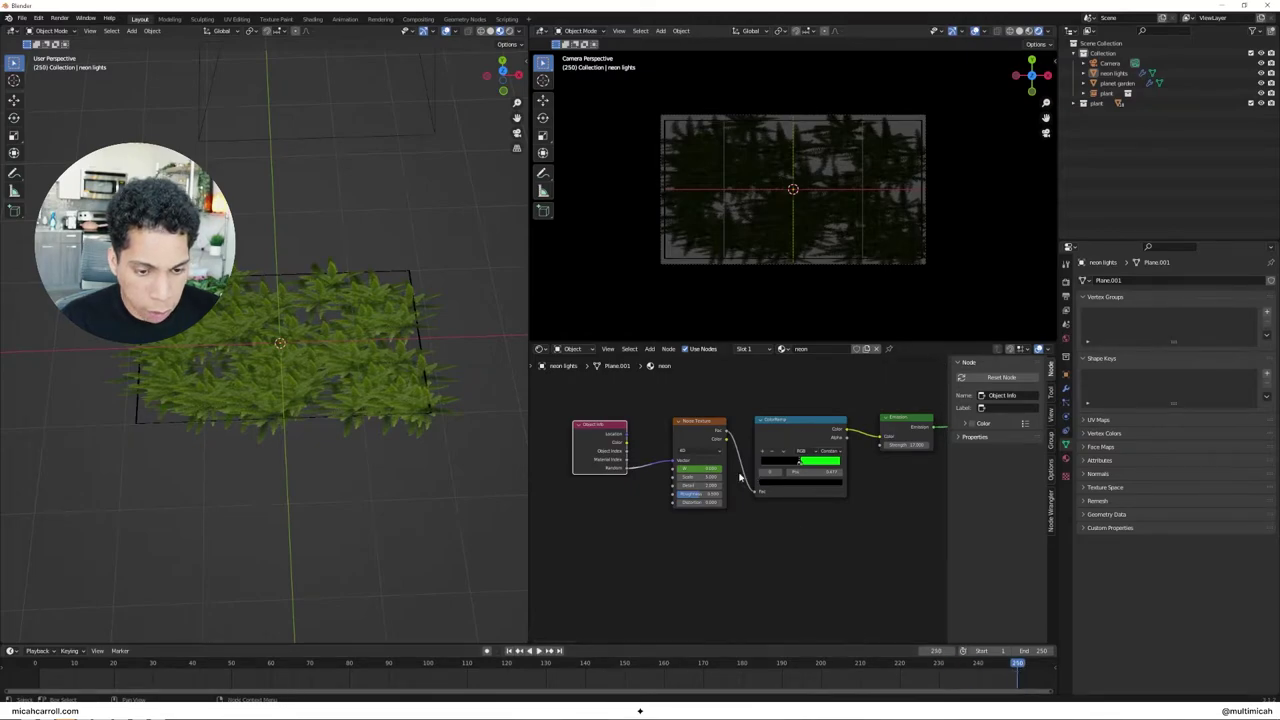
{"action": "left_click_drag", "start_coordinate": [690, 468], "coordinate": [710, 468]}
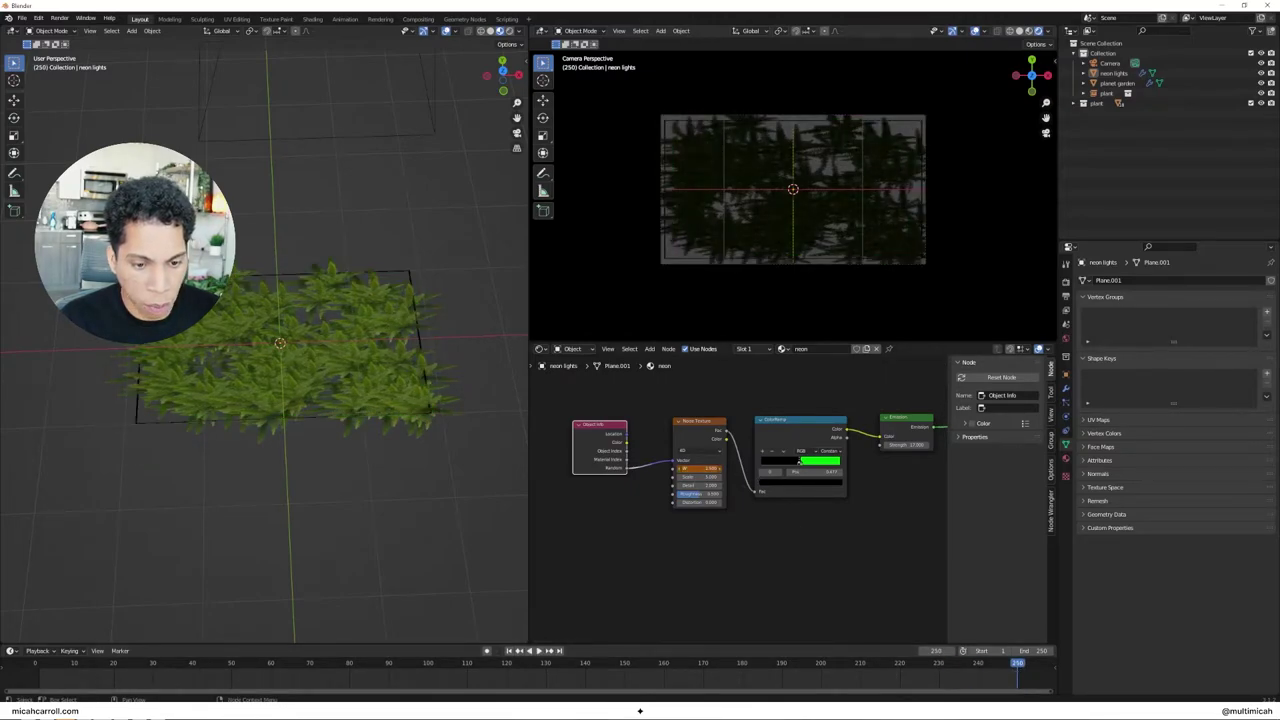
{"action": "key", "text": "i"}
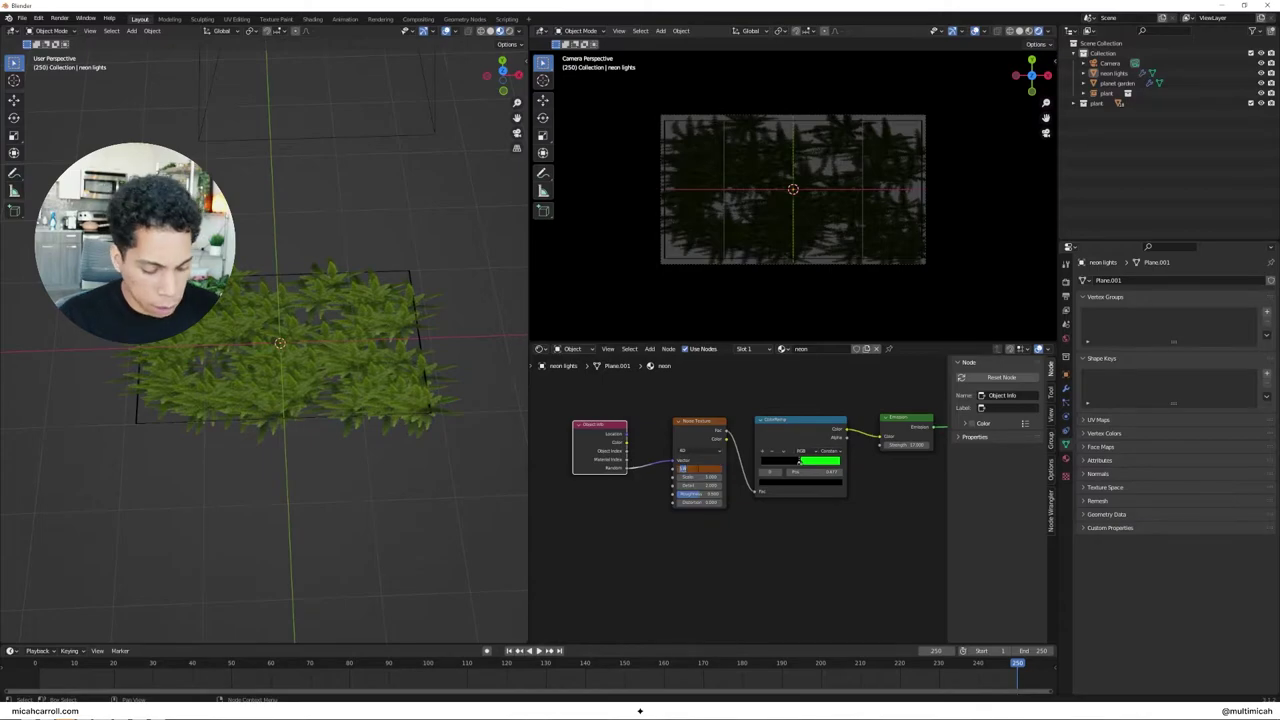
{"action": "right_click", "coordinate": [684, 467]}
{"action": "left_click", "coordinate": [684, 463]}
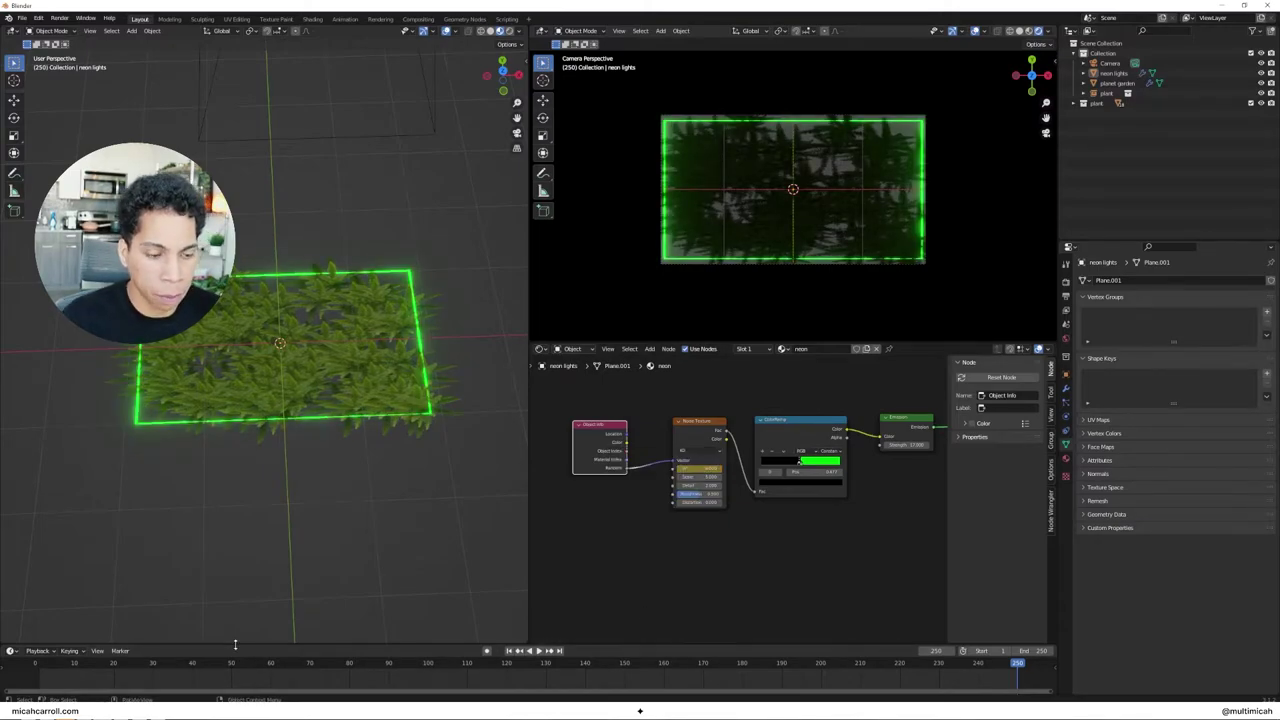
Step: Play the animation from frame 0 to preview the neon flicker, then return to frame 0
{"action": "left_click", "coordinate": [37, 662]}
{"action": "key", "text": "space"}
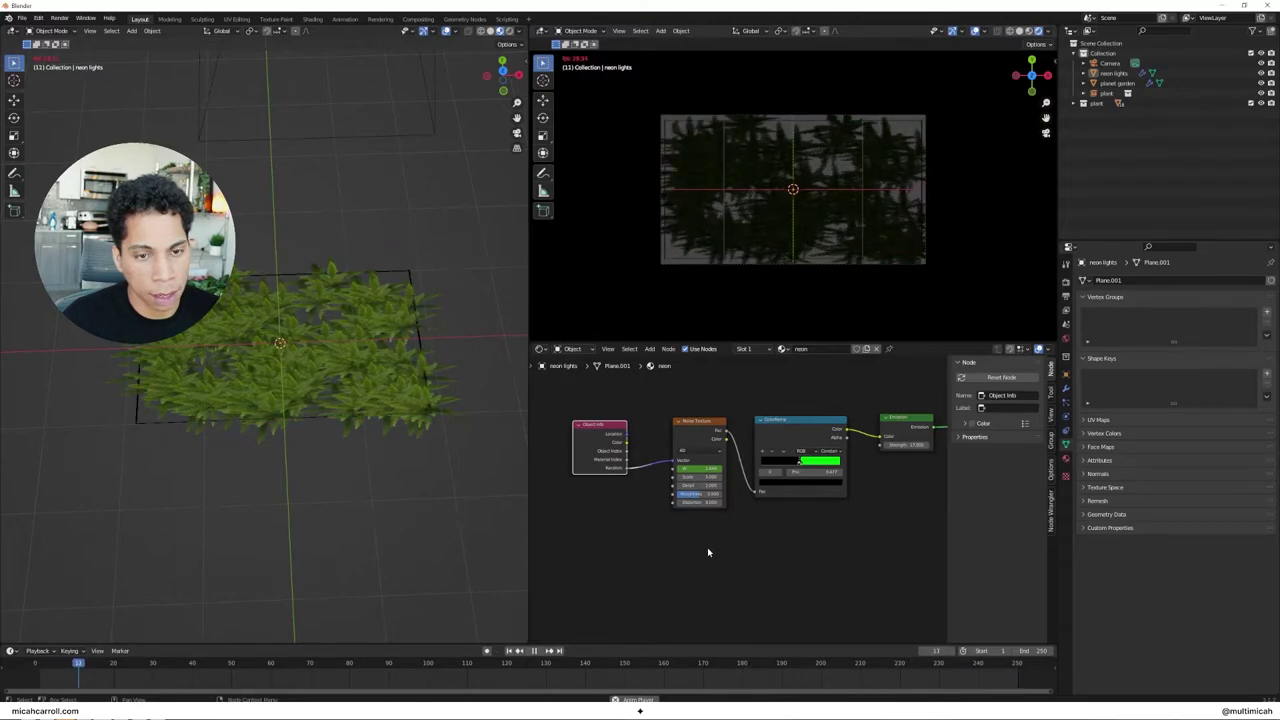
{"action": "key", "text": "space"}
{"action": "left_click", "coordinate": [1018, 665]}
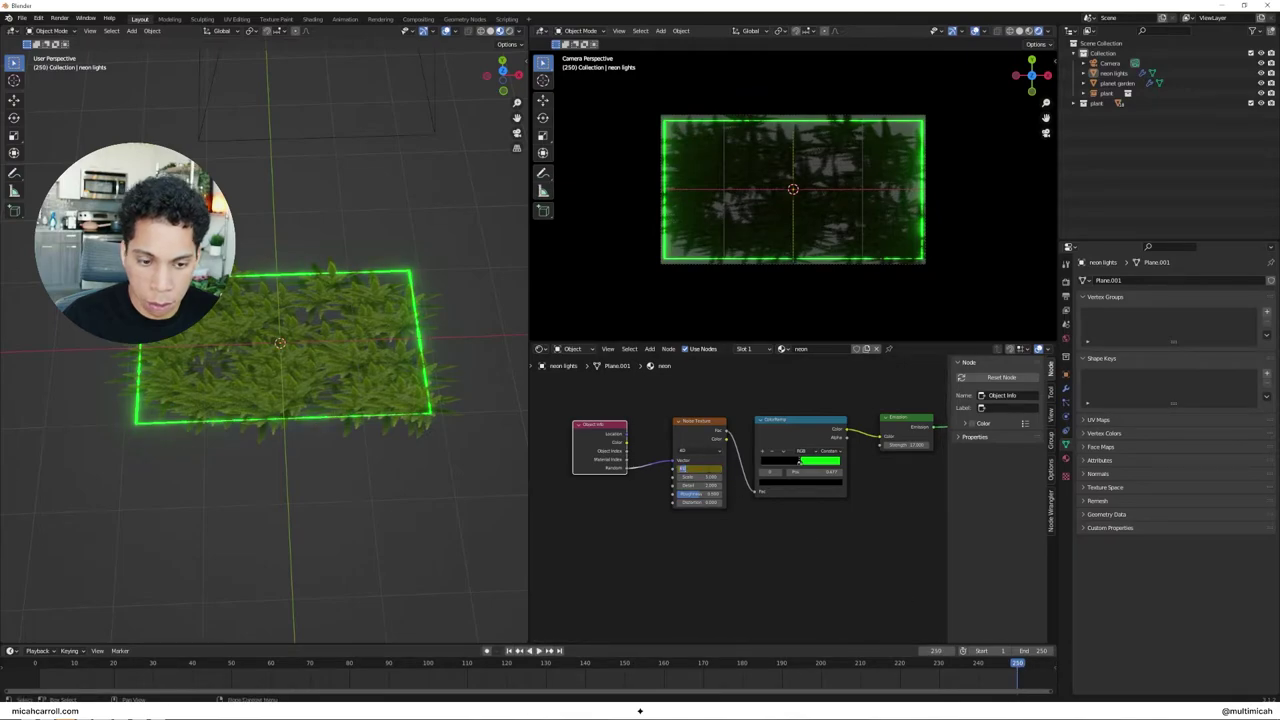
{"action": "right_click", "coordinate": [684, 468]}
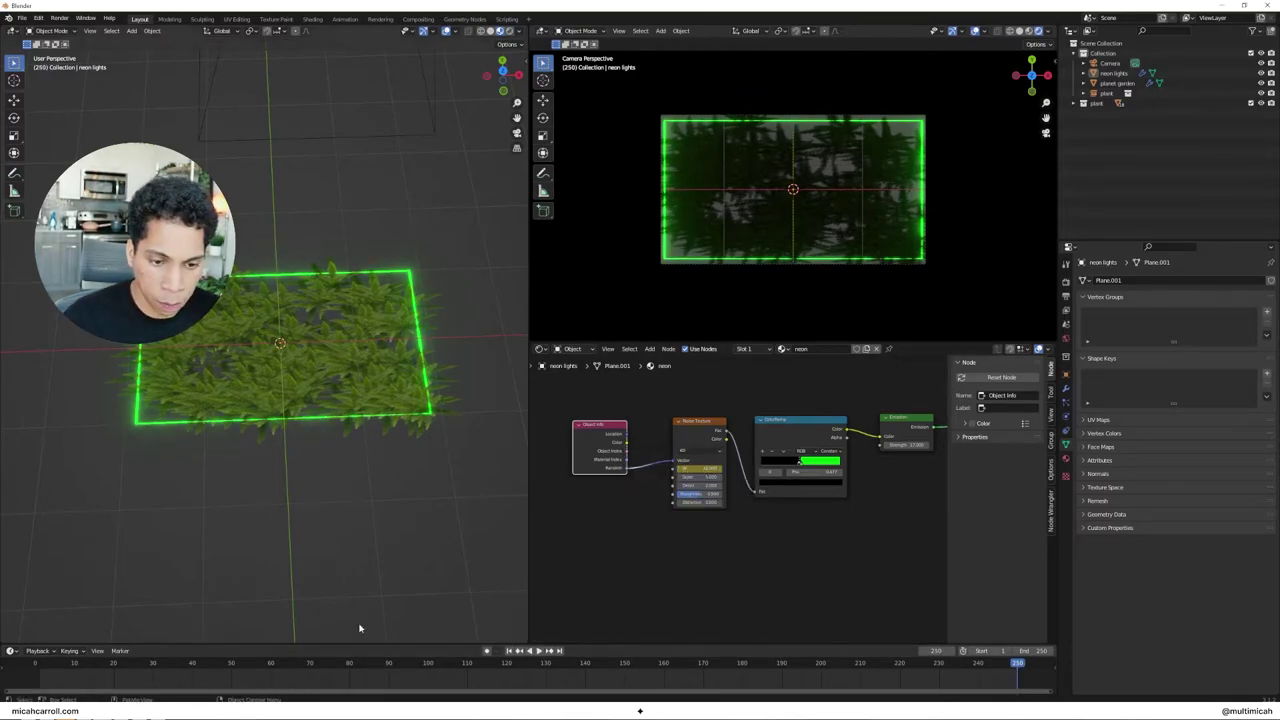
{"action": "key", "text": "space"}
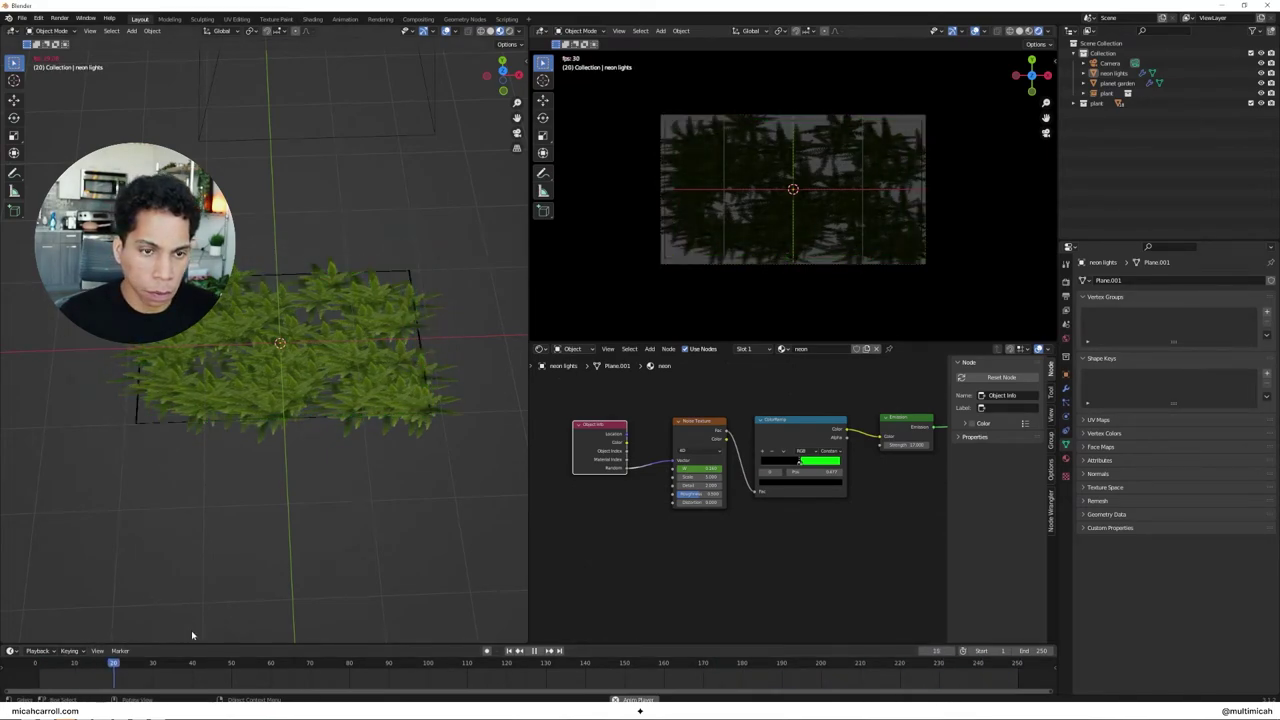
{"action": "key", "text": "space"}
{"action": "key", "text": "space"}
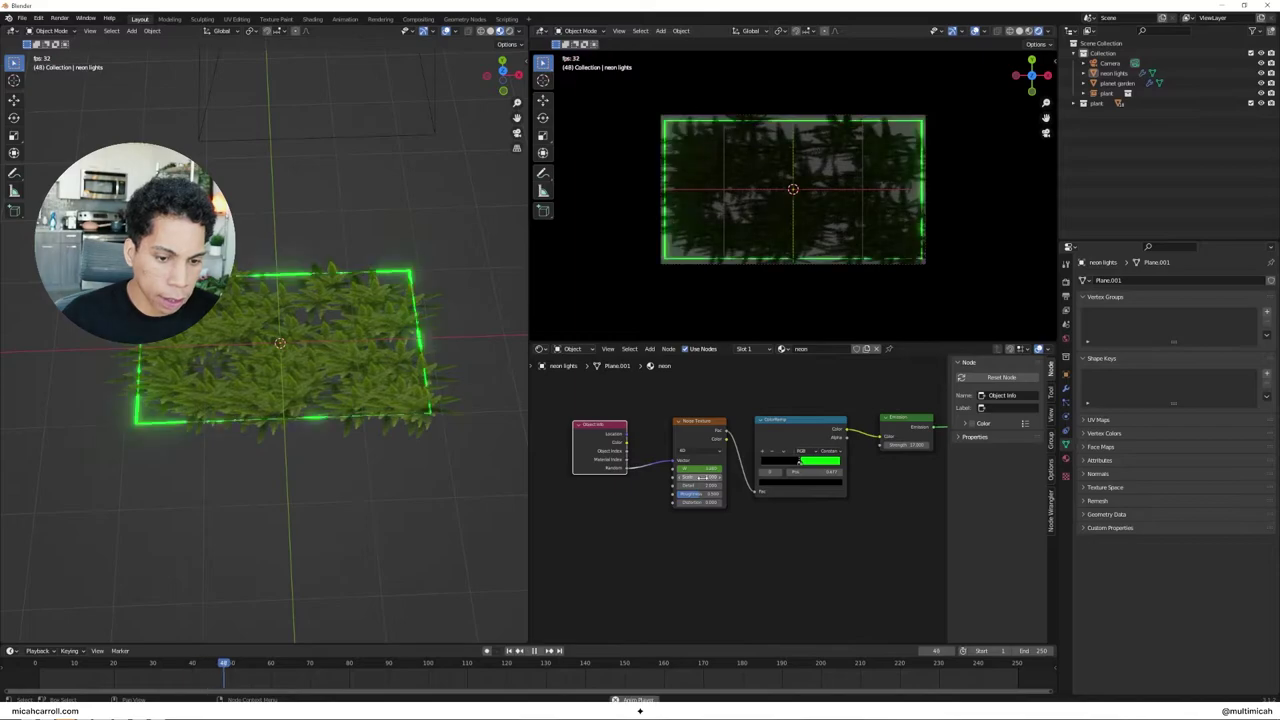
{"action": "key", "text": "space"}
{"action": "left_click_drag", "start_coordinate": [60, 665], "coordinate": [37, 667]}
{"action": "key", "text": "ctrl+space"}
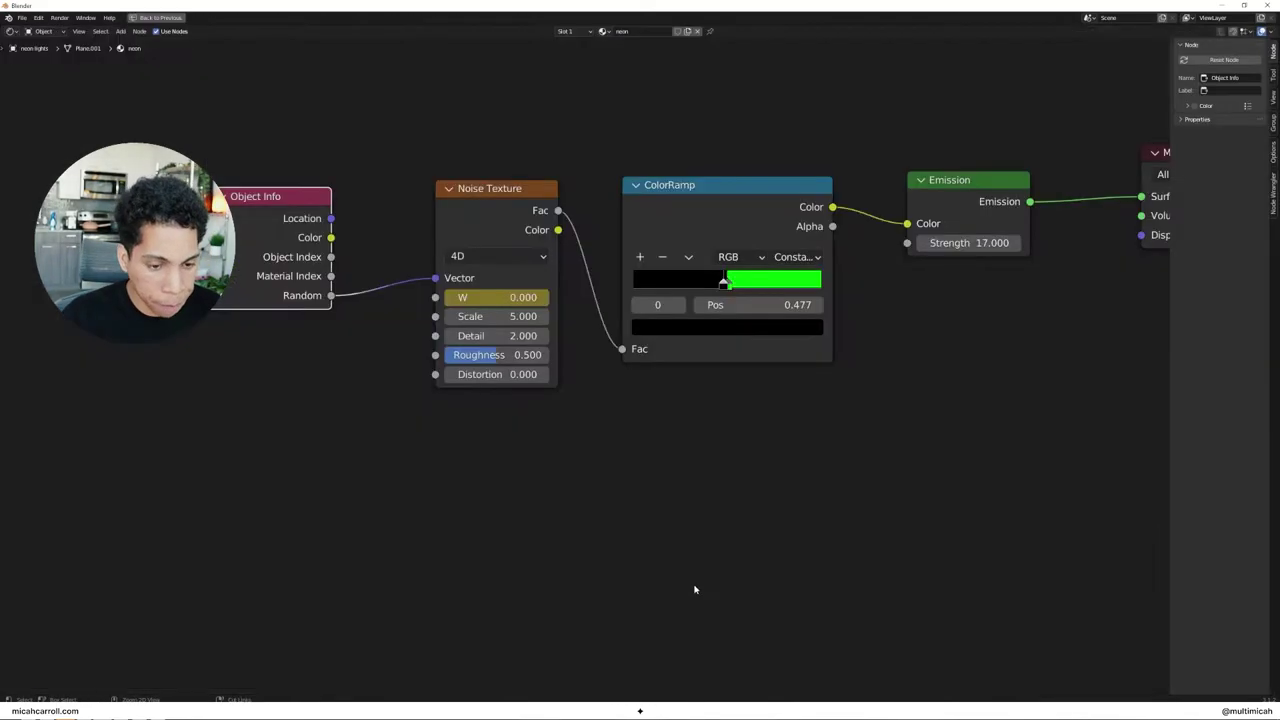
{"action": "scroll", "coordinate": [854, 417], "scroll_direction": "down", "scroll_amount": 2}
{"action": "middle_click_drag", "start_coordinate": [854, 417], "coordinate": [697, 449]}
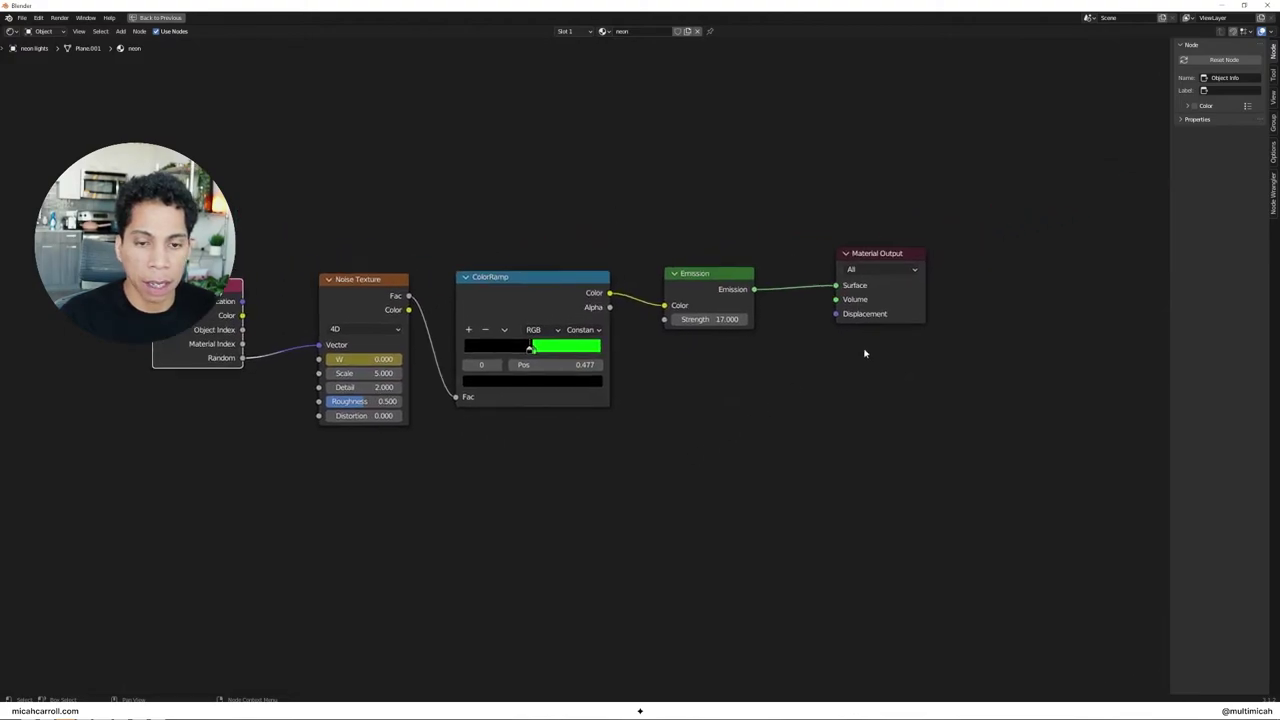
{"action": "middle_click_drag", "start_coordinate": [826, 382], "coordinate": [880, 378]}
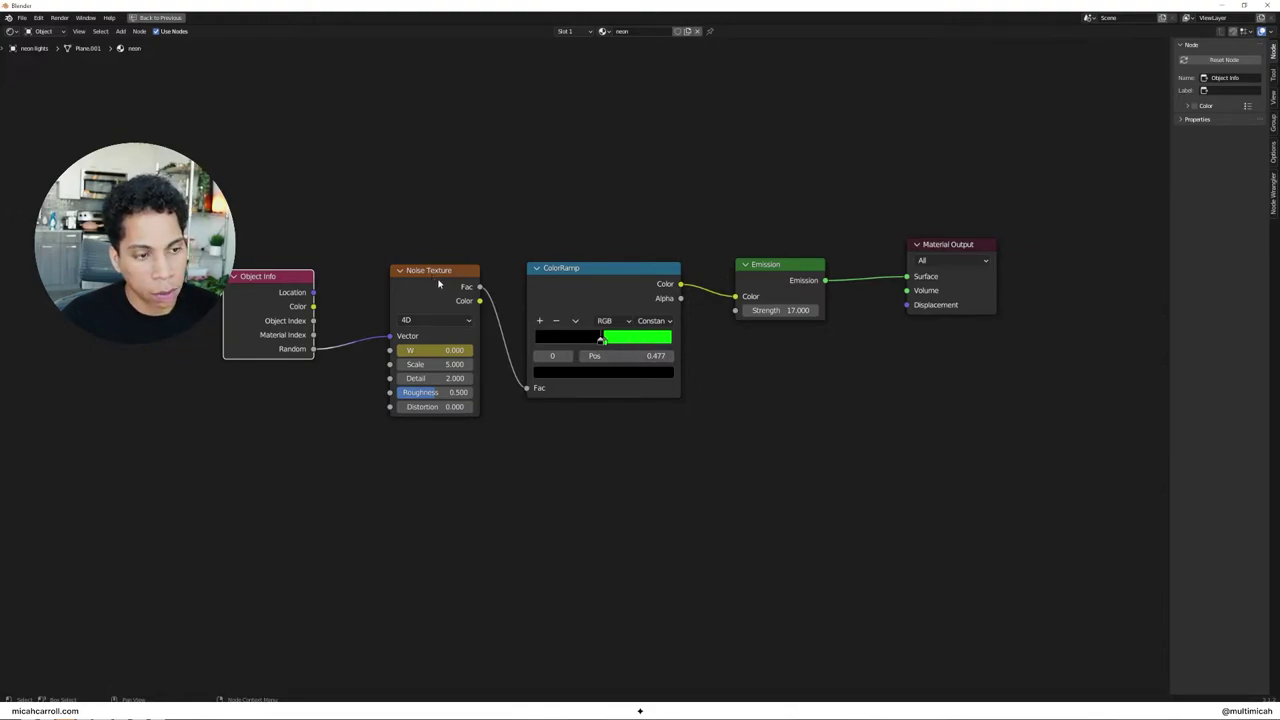
{"action": "key", "text": "ctrl+space"}
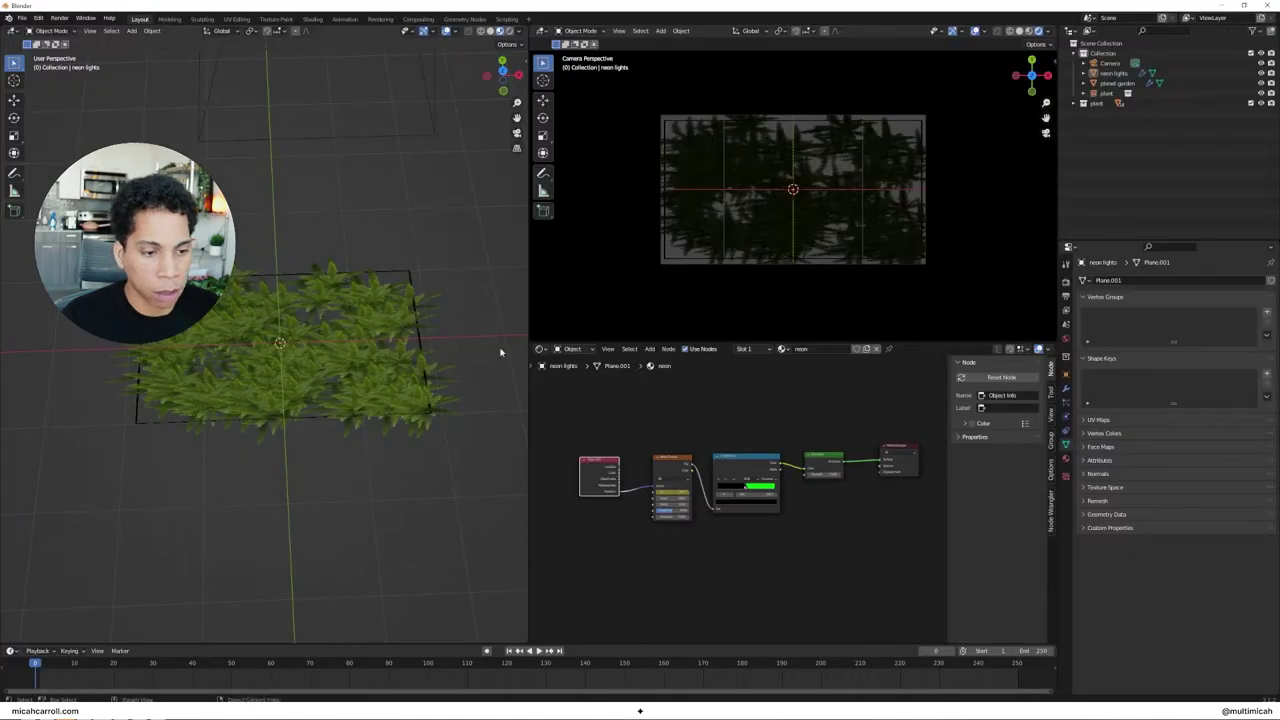
Step: Select and deselect planet garden, then switch the viewport to top view
{"action": "left_click", "coordinate": [366, 377]}
{"action": "left_click", "coordinate": [471, 480]}
{"action": "left_click", "coordinate": [372, 368]}
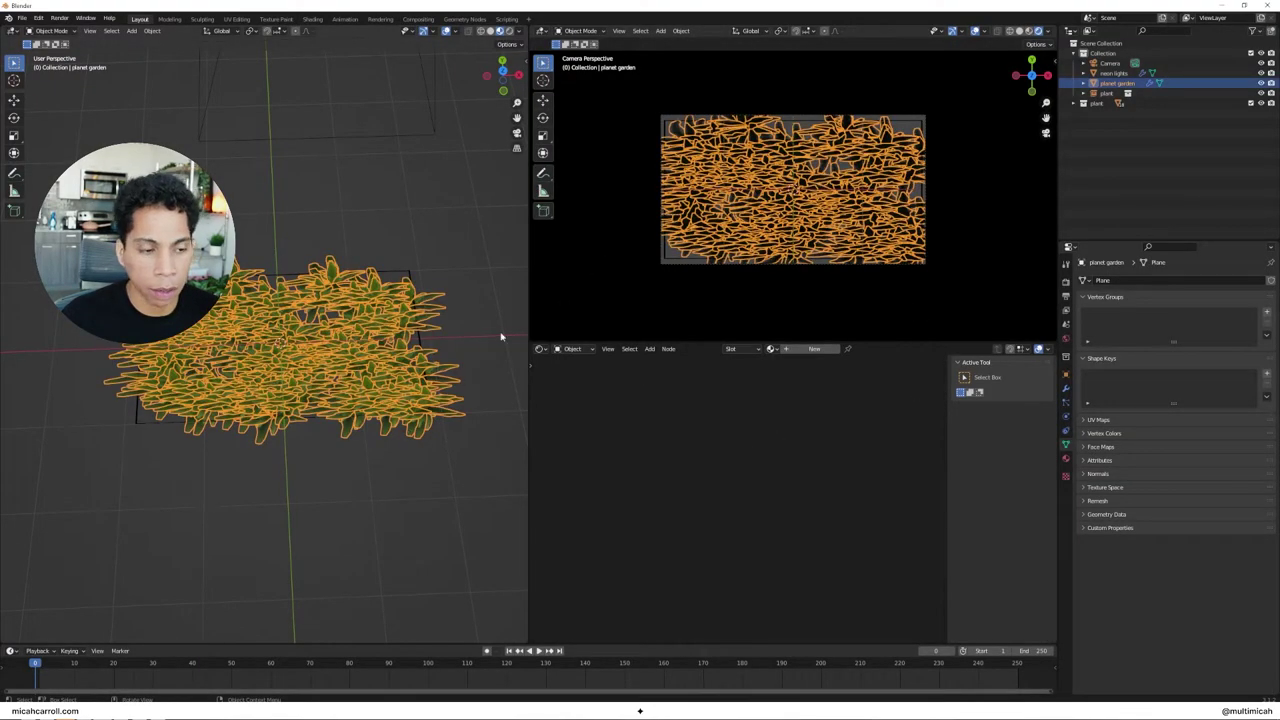
{"action": "left_click", "coordinate": [448, 225]}
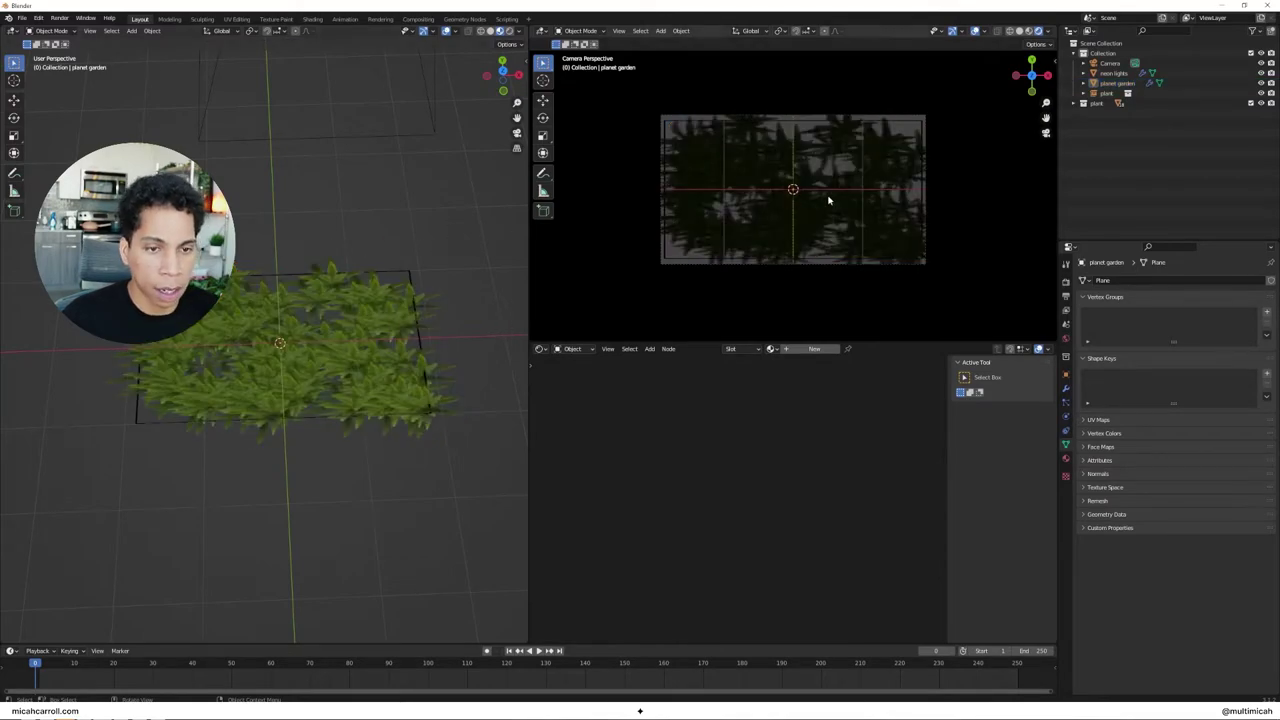
{"action": "key", "text": "grave"}
{"action": "left_click", "coordinate": [373, 170]}
Step: Add an area light and raise it vertically above the ferns
{"action": "key", "text": "shift+a"}
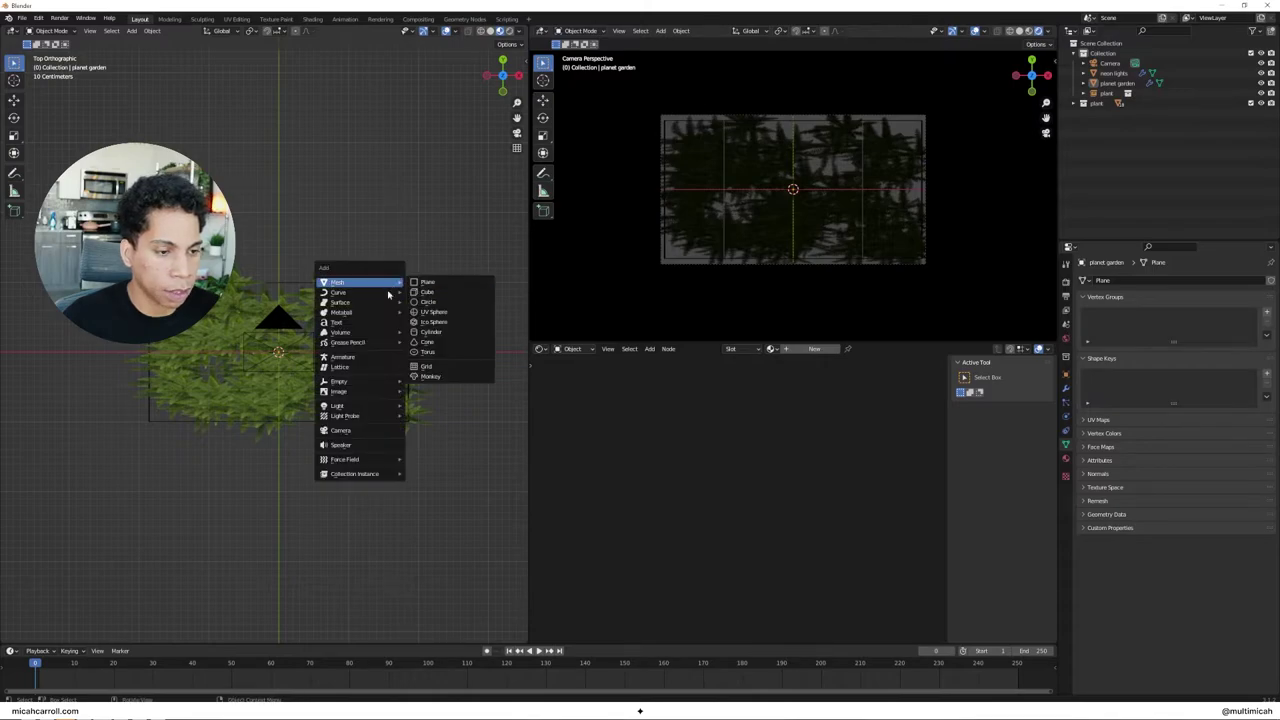
{"action": "mouse_move", "coordinate": [380, 405]}
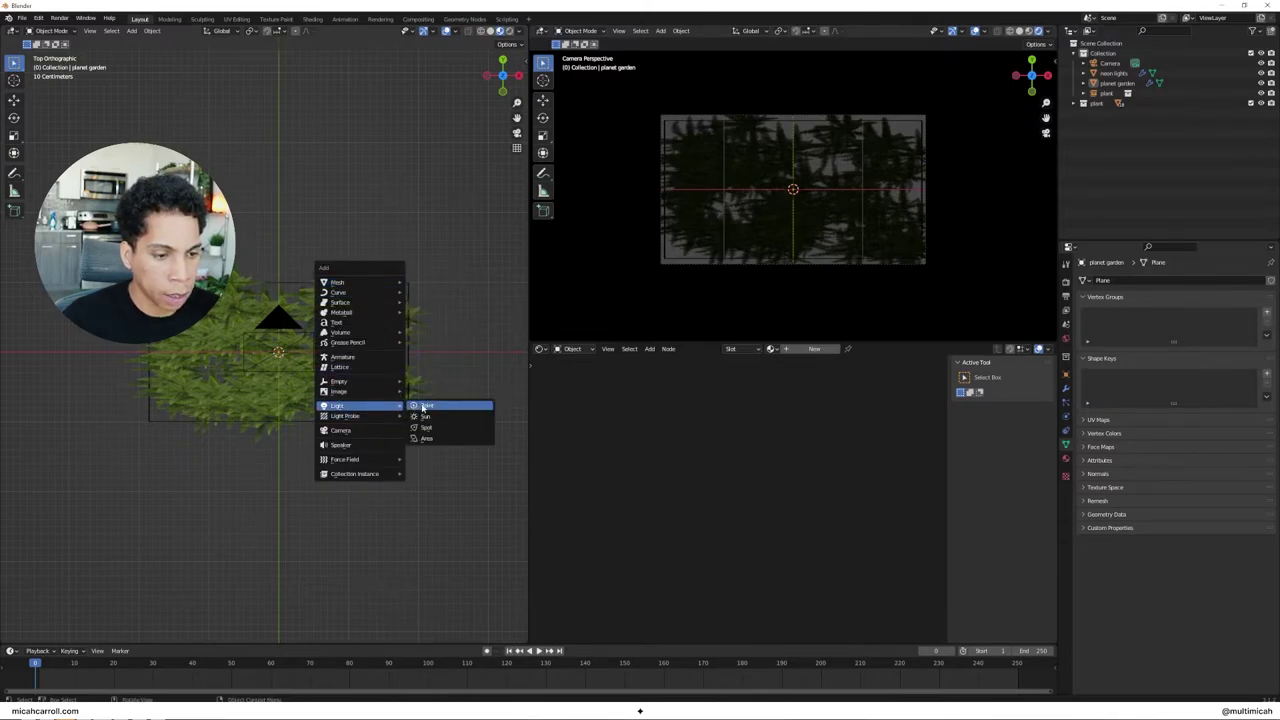
{"action": "left_click", "coordinate": [426, 438]}
{"action": "middle_click_drag", "start_coordinate": [423, 437], "coordinate": [466, 377]}
{"action": "key", "text": "g"}
{"action": "key", "text": "z"}
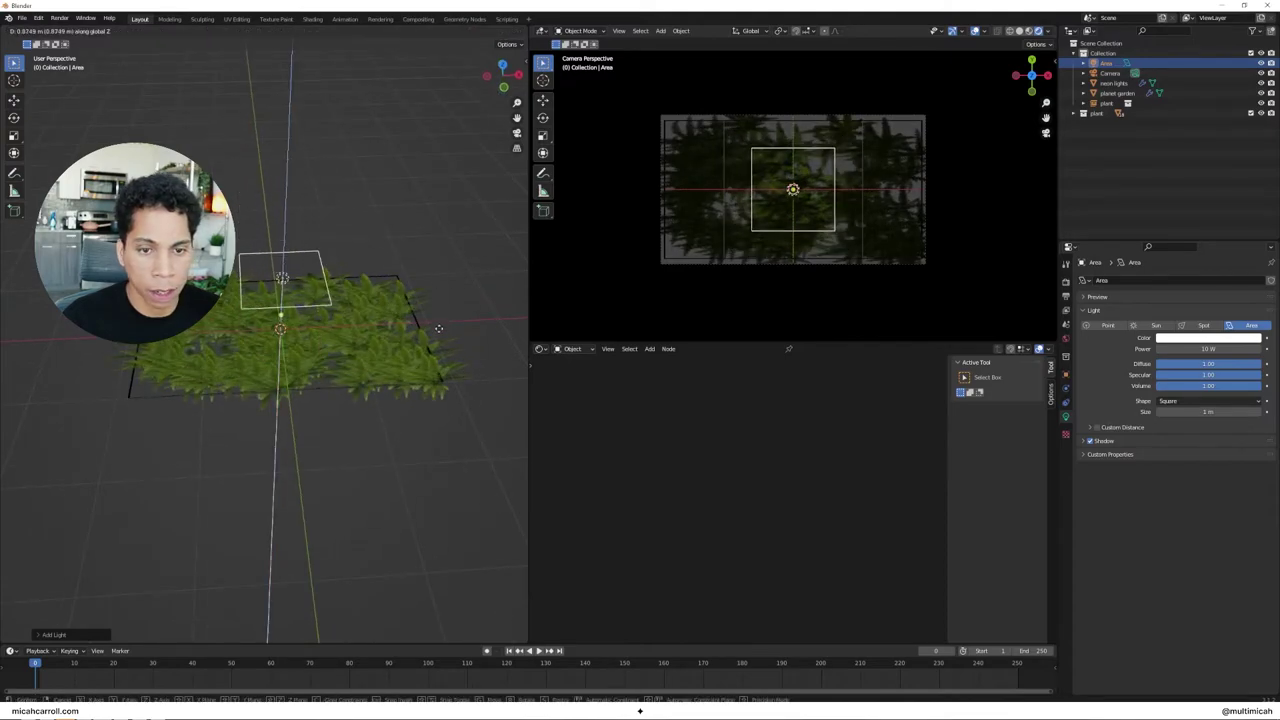
{"action": "left_click", "coordinate": [443, 214]}
Step: Make the area light pure green with 100 W power
{"action": "left_click", "coordinate": [1220, 338]}
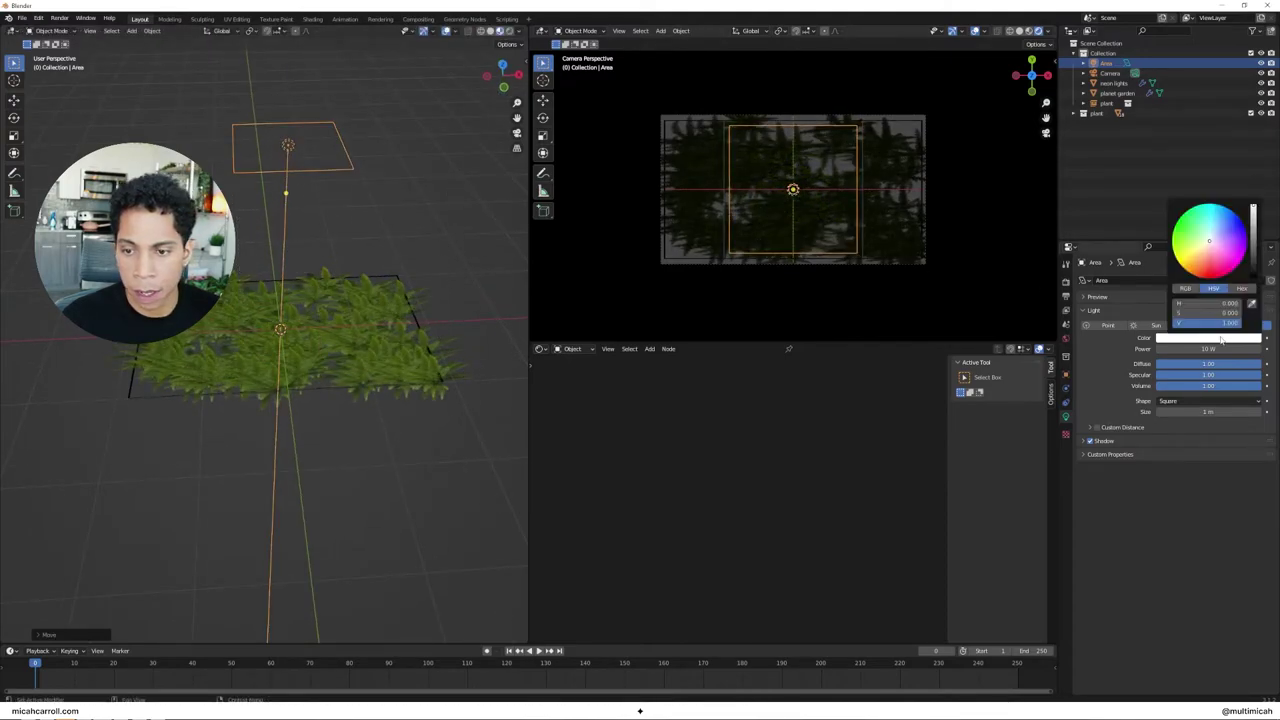
{"action": "left_click_drag", "start_coordinate": [1209, 245], "coordinate": [1184, 212]}
{"action": "left_click", "coordinate": [1210, 348]}
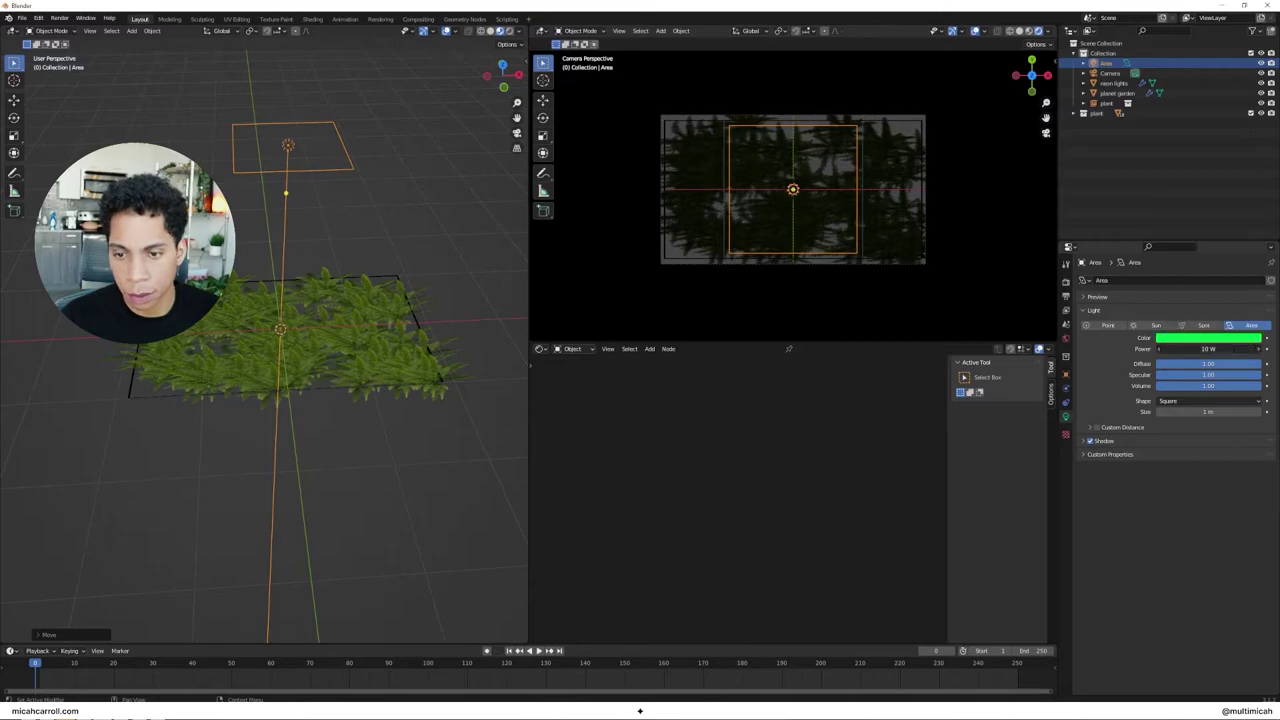
{"action": "type", "text": "50"}
{"action": "key", "text": "Return"}
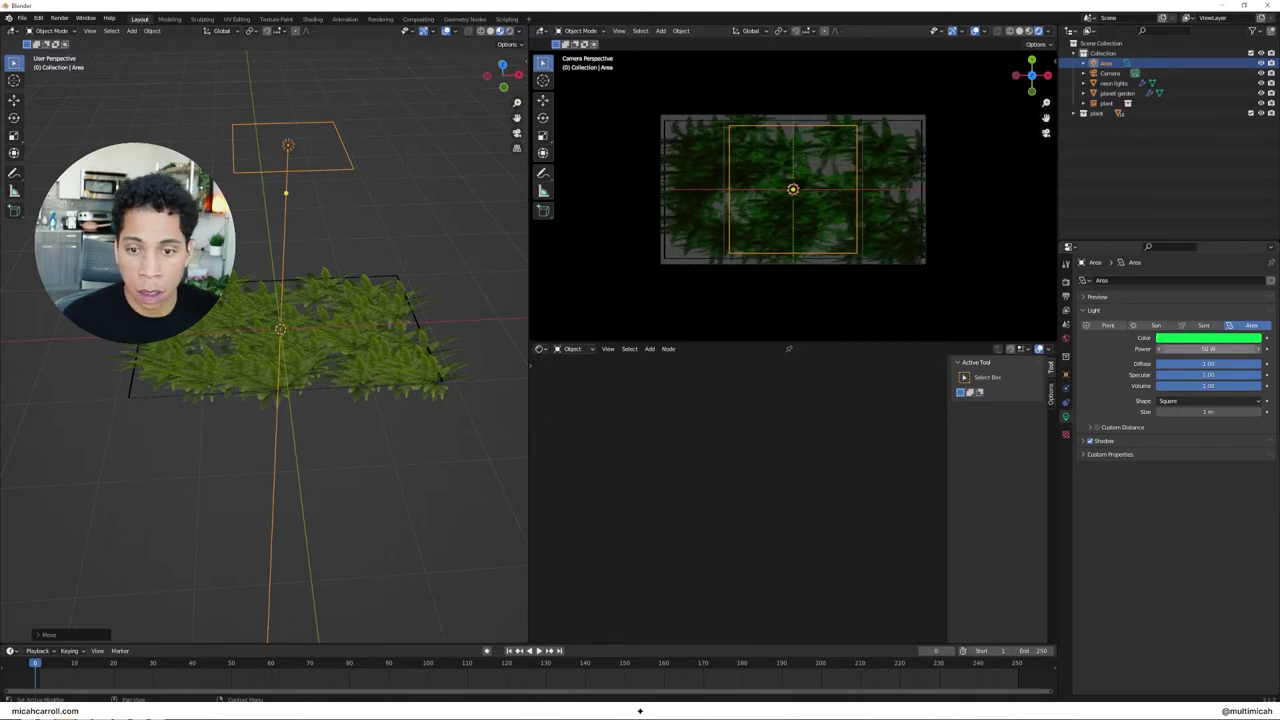
{"action": "type", "text": "100"}
{"action": "key", "text": "Return"}
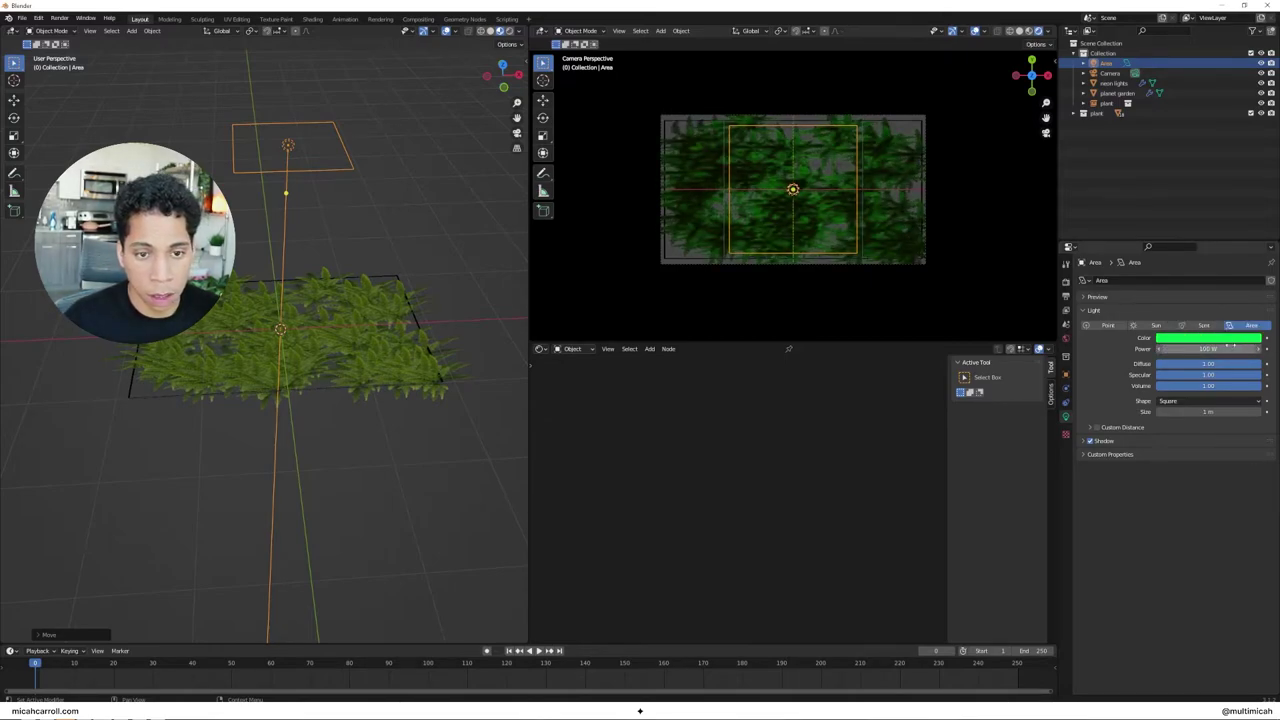
Step: Widen the area light along X to cover the ferns and preview playback
{"action": "key", "text": "s"}
{"action": "key", "text": "x"}
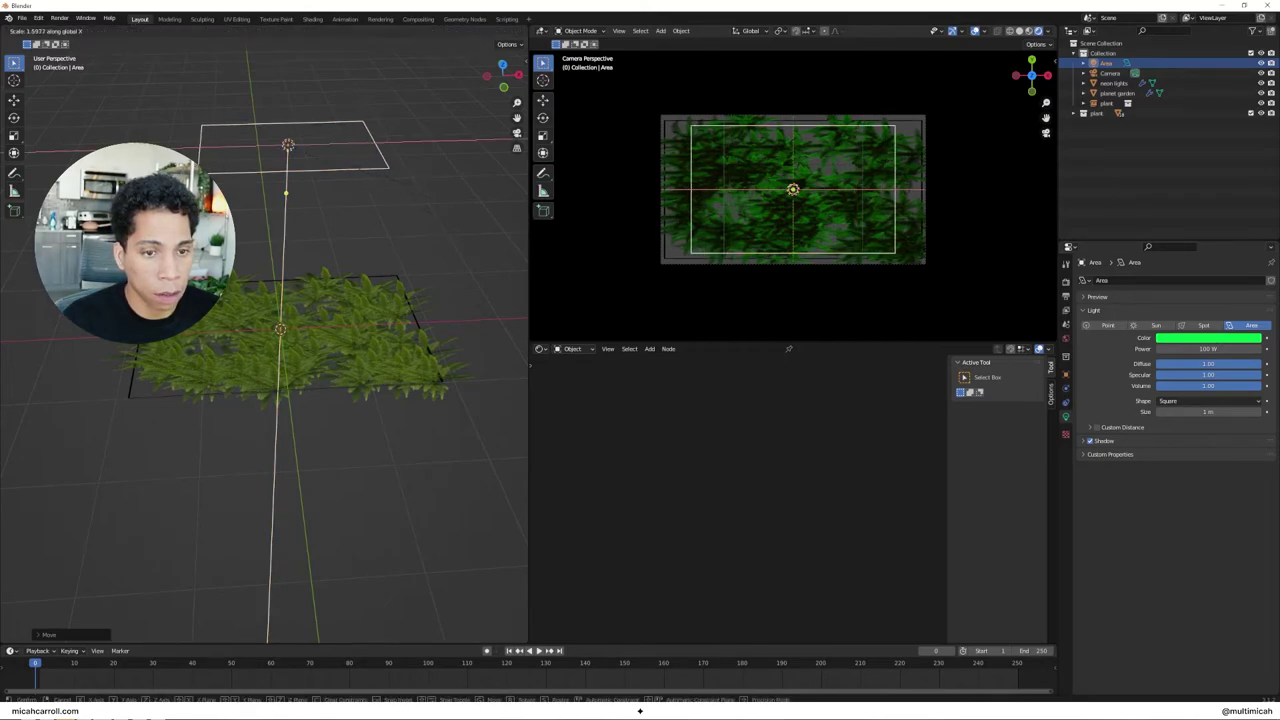
{"action": "key", "text": "Return"}
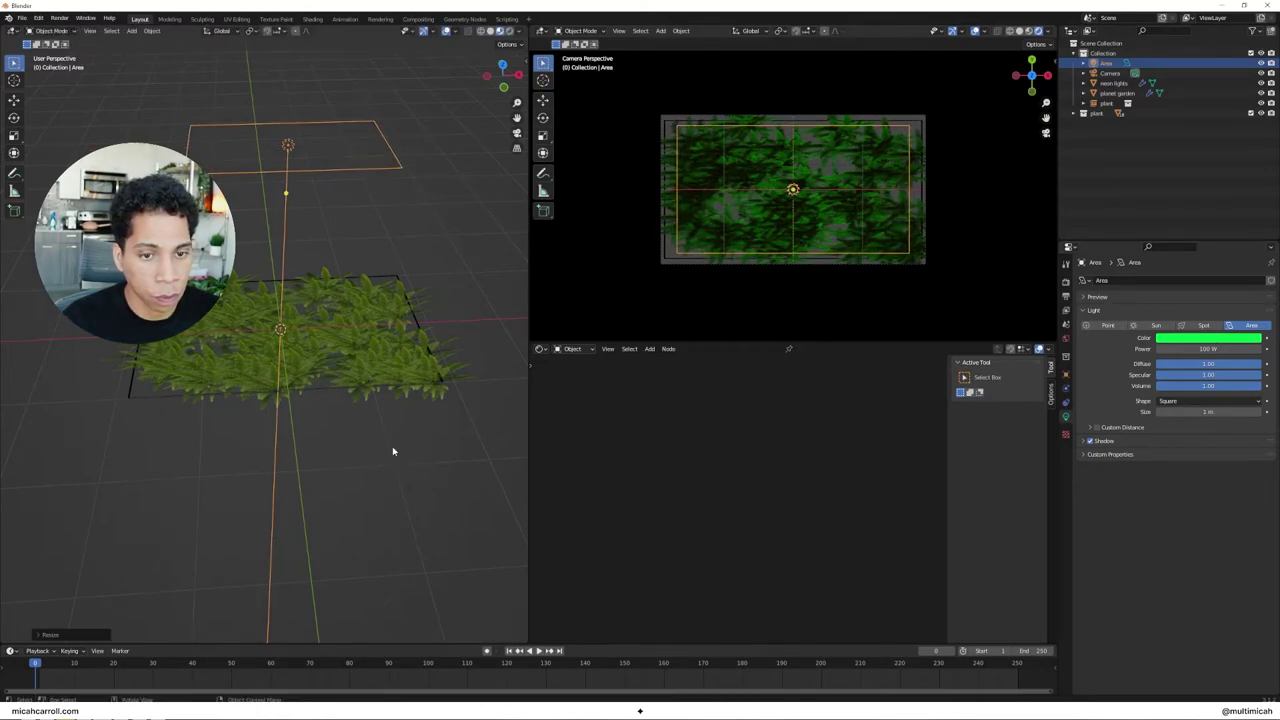
{"action": "key", "text": "space"}
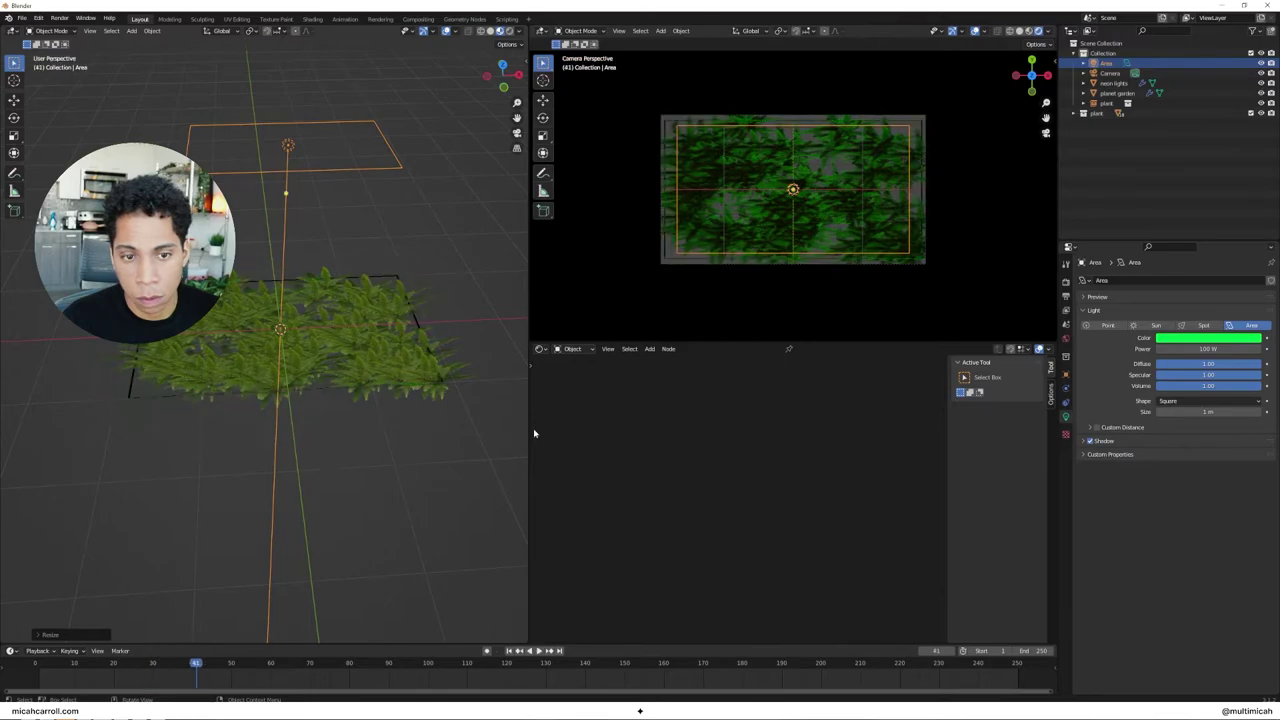
Step: Set the world background strength to 0 and show the output format and frame range settings
{"action": "left_click", "coordinate": [1066, 340]}
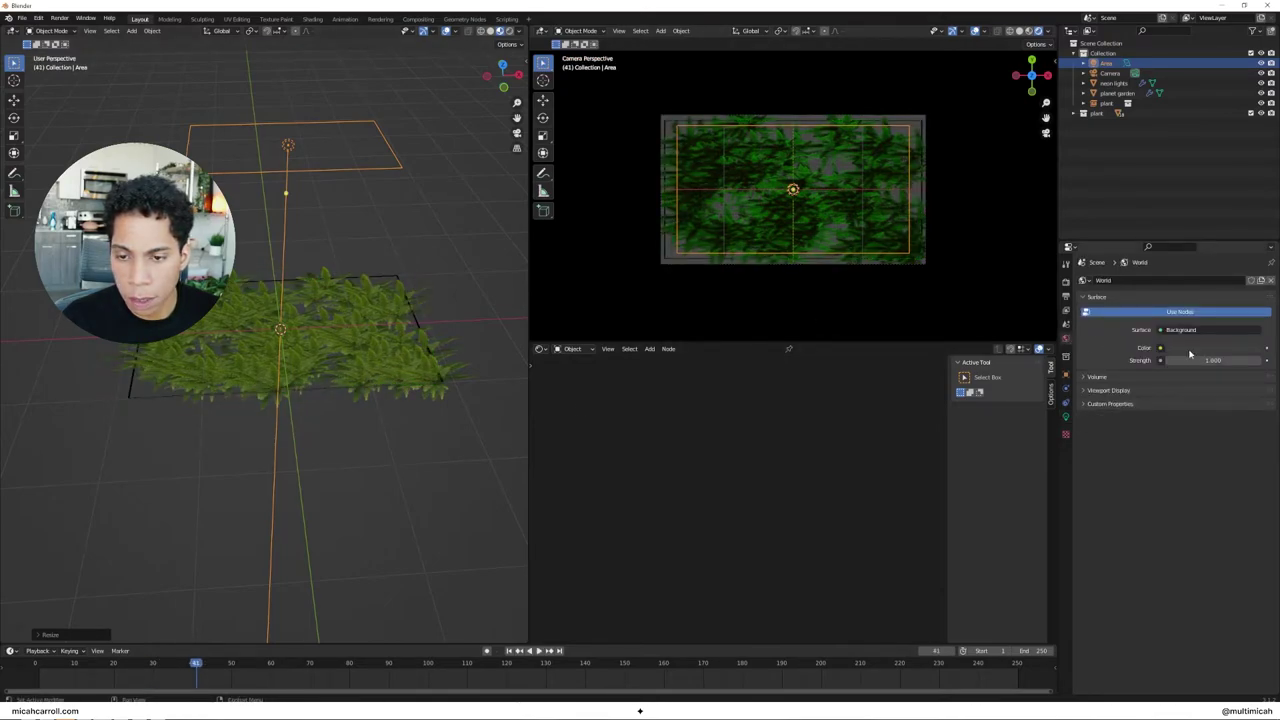
{"action": "left_click_drag", "start_coordinate": [1189, 359], "coordinate": [1100, 359]}
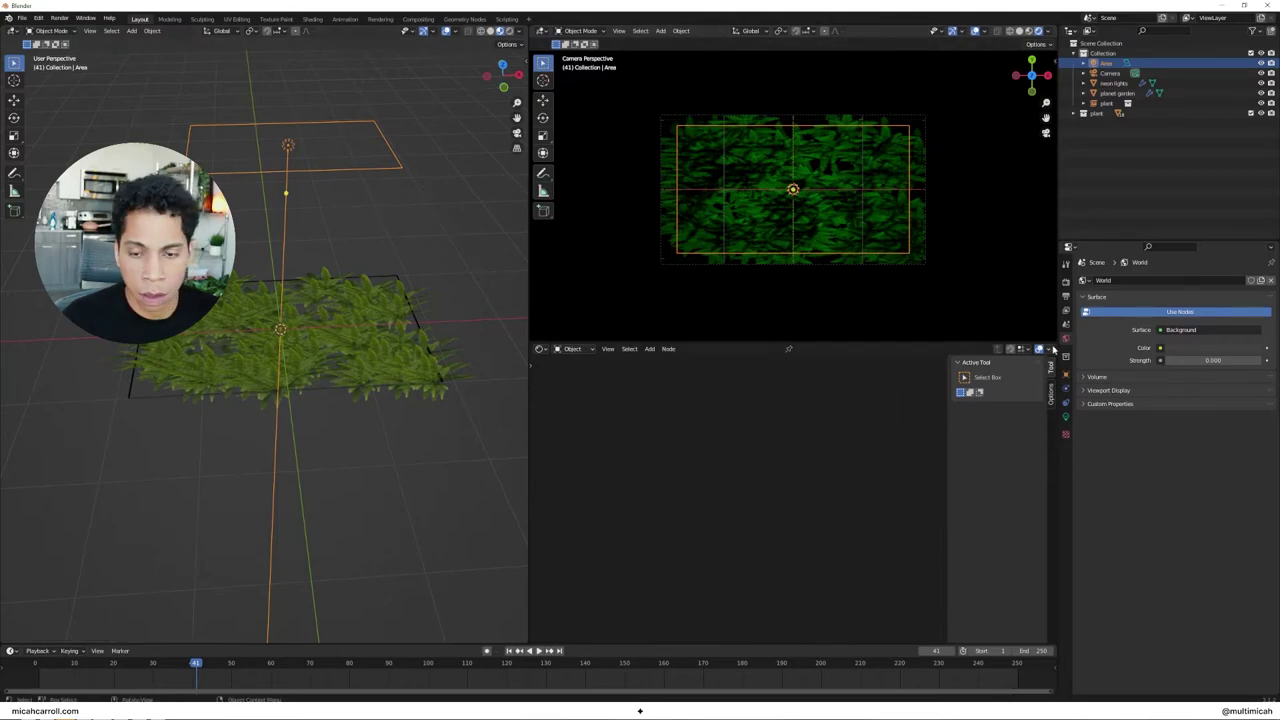
{"action": "left_click", "coordinate": [1066, 282]}
{"action": "left_click", "coordinate": [1066, 297]}
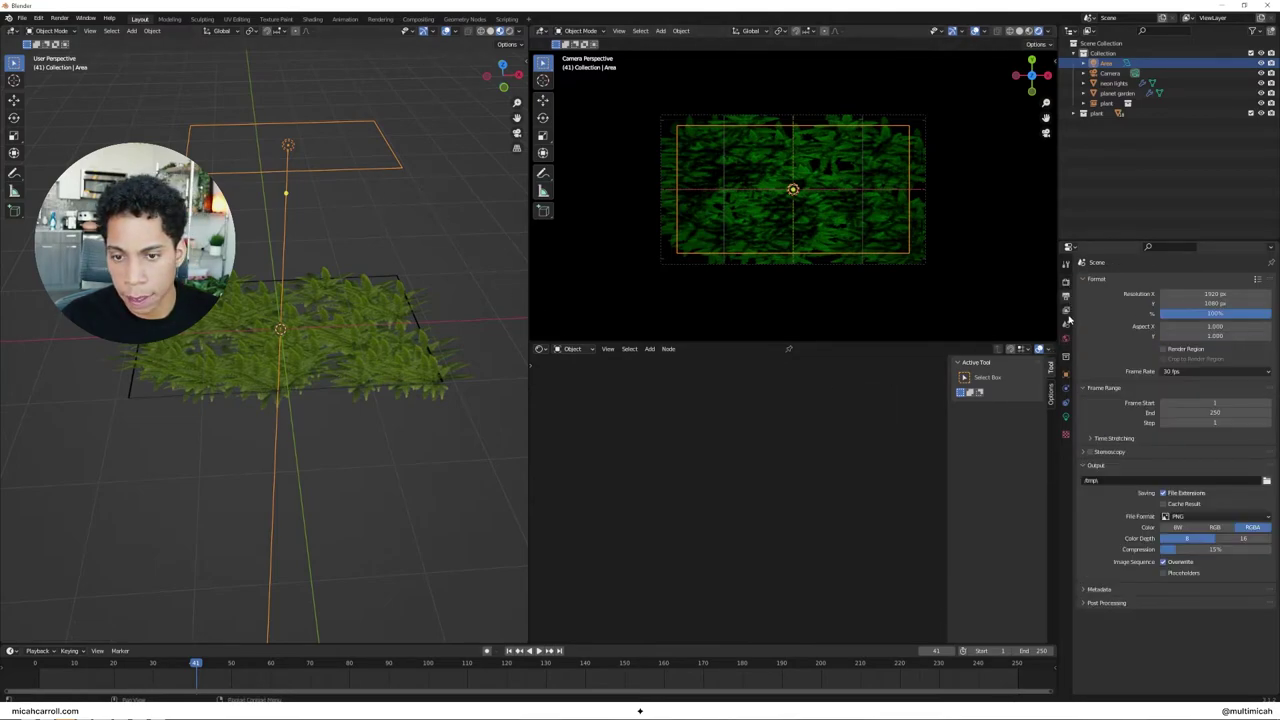
Step: Select planet garden and duplicate it with Shift+D
{"action": "left_click", "coordinate": [420, 437]}
{"action": "left_click", "coordinate": [410, 400]}
{"action": "left_click", "coordinate": [420, 423]}
{"action": "left_click", "coordinate": [378, 350]}
{"action": "key", "text": "shift+d"}
Step: Lower the planet garden copy along Z beneath the original, then play the animation
{"action": "key", "text": "z"}
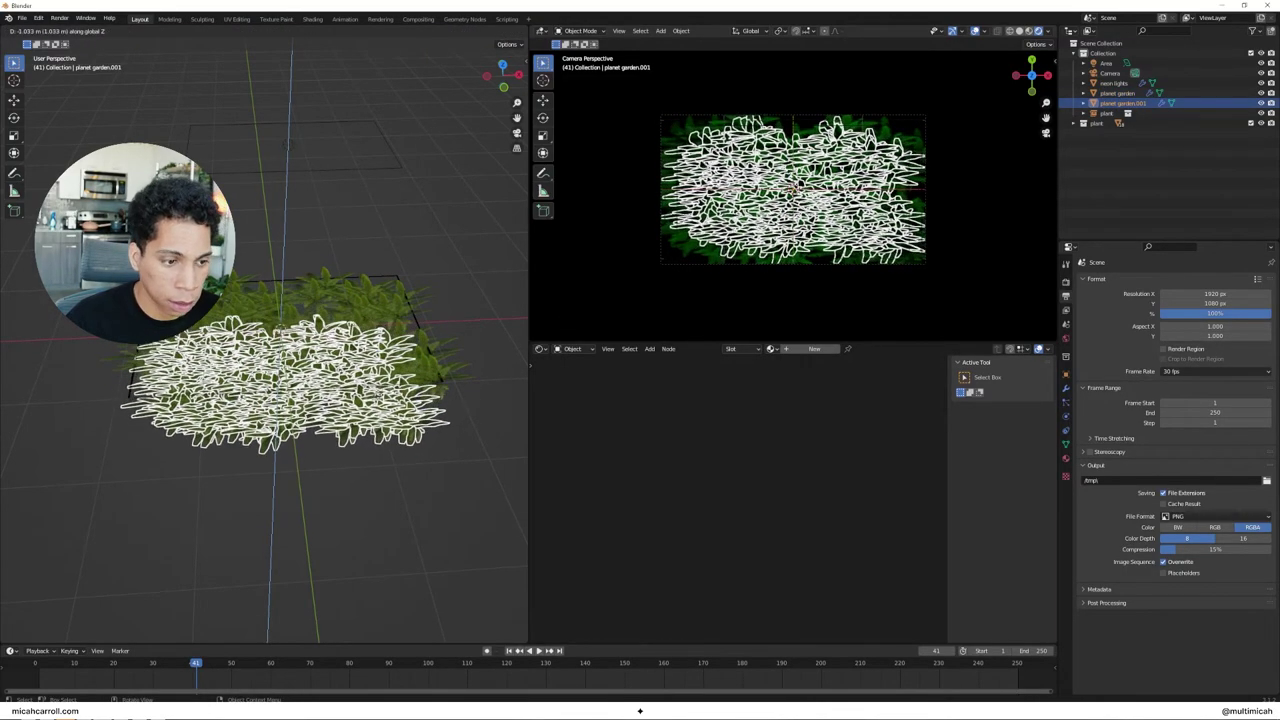
{"action": "left_click", "coordinate": [417, 439]}
{"action": "left_click", "coordinate": [449, 461]}
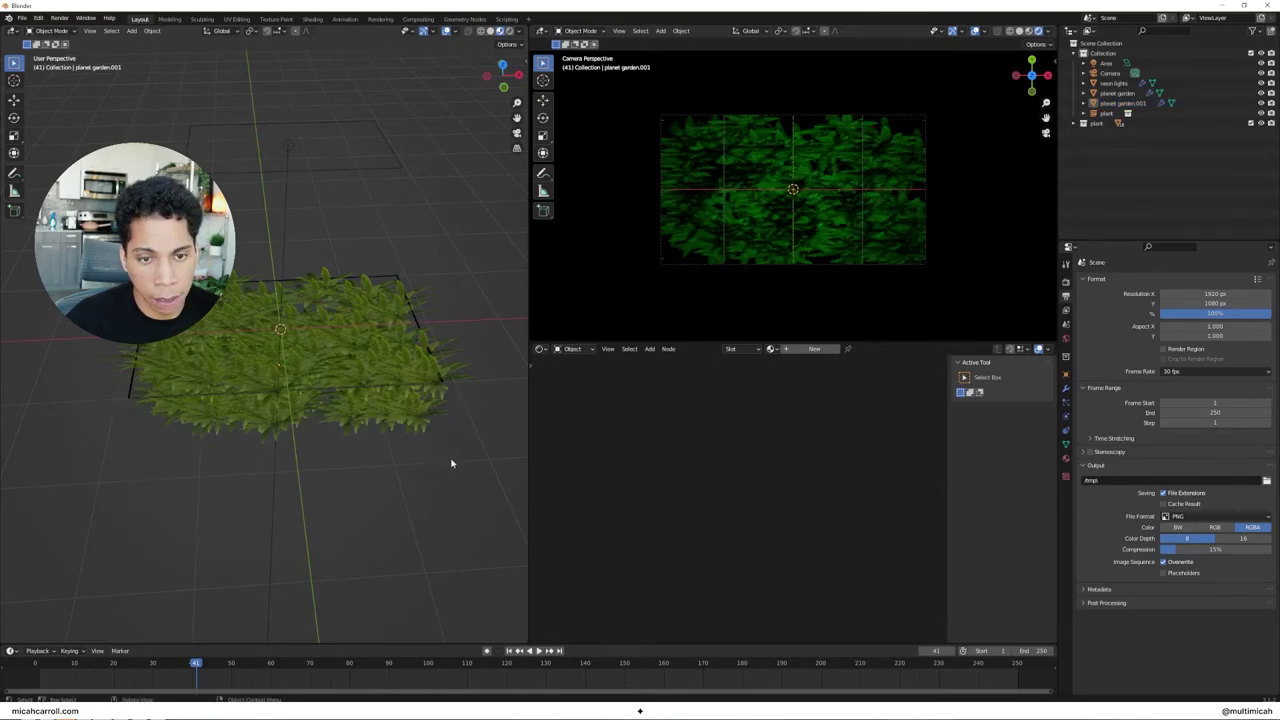
{"action": "left_click", "coordinate": [390, 402]}
{"action": "middle_click_drag", "start_coordinate": [457, 423], "coordinate": [483, 385]}
{"action": "left_click", "coordinate": [385, 350]}
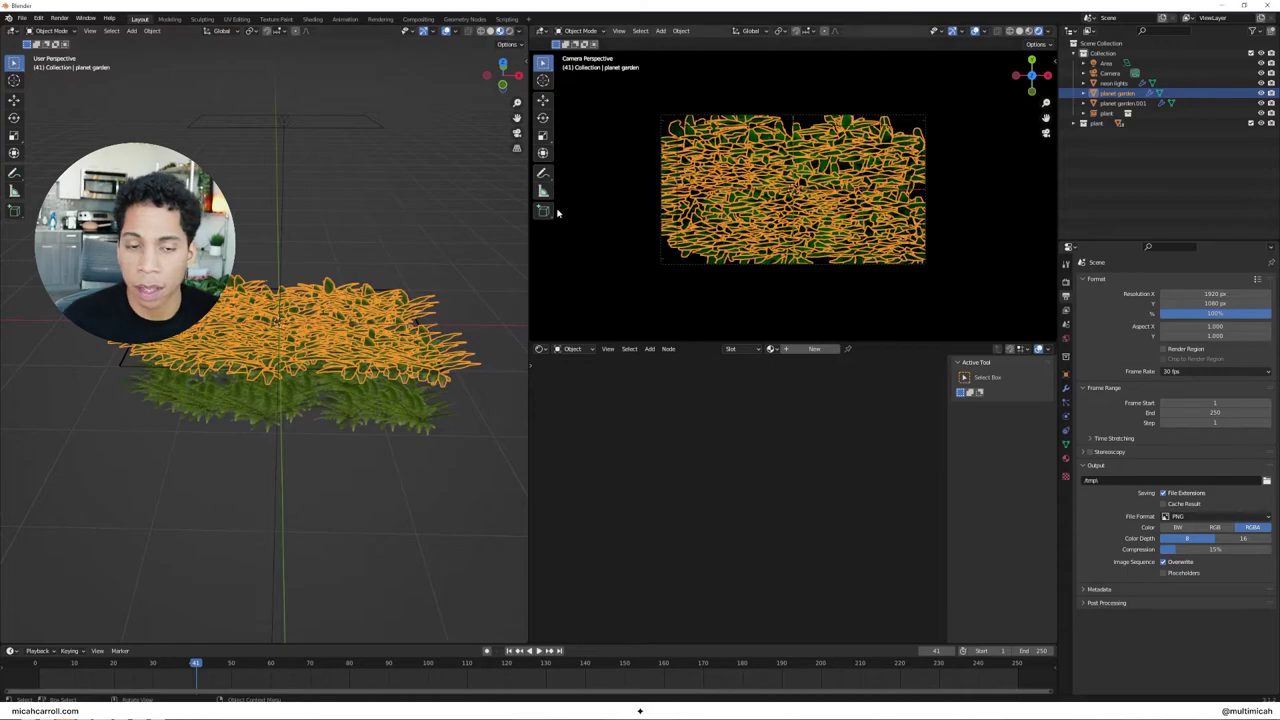
{"action": "left_click", "coordinate": [458, 264]}
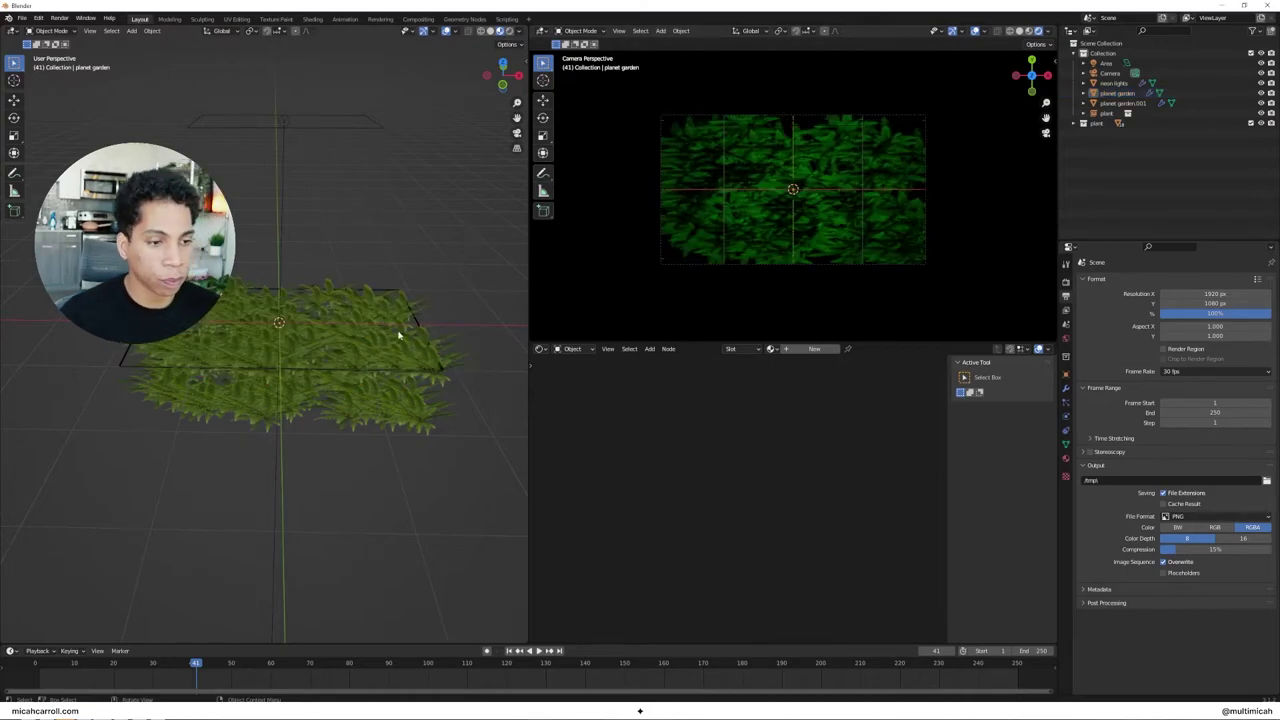
{"action": "key", "text": "space"}
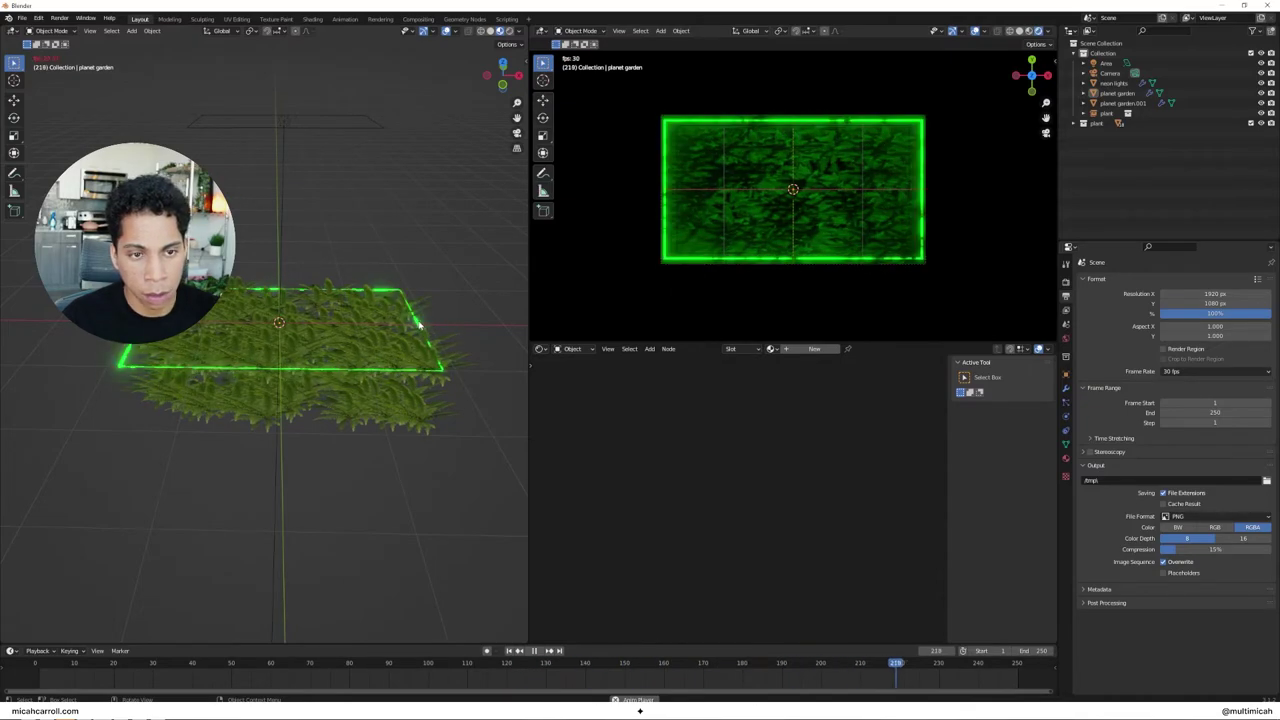
Step: Thin the neon lights Wireframe modifier thickness to 0.016 m
{"action": "left_click", "coordinate": [419, 323]}
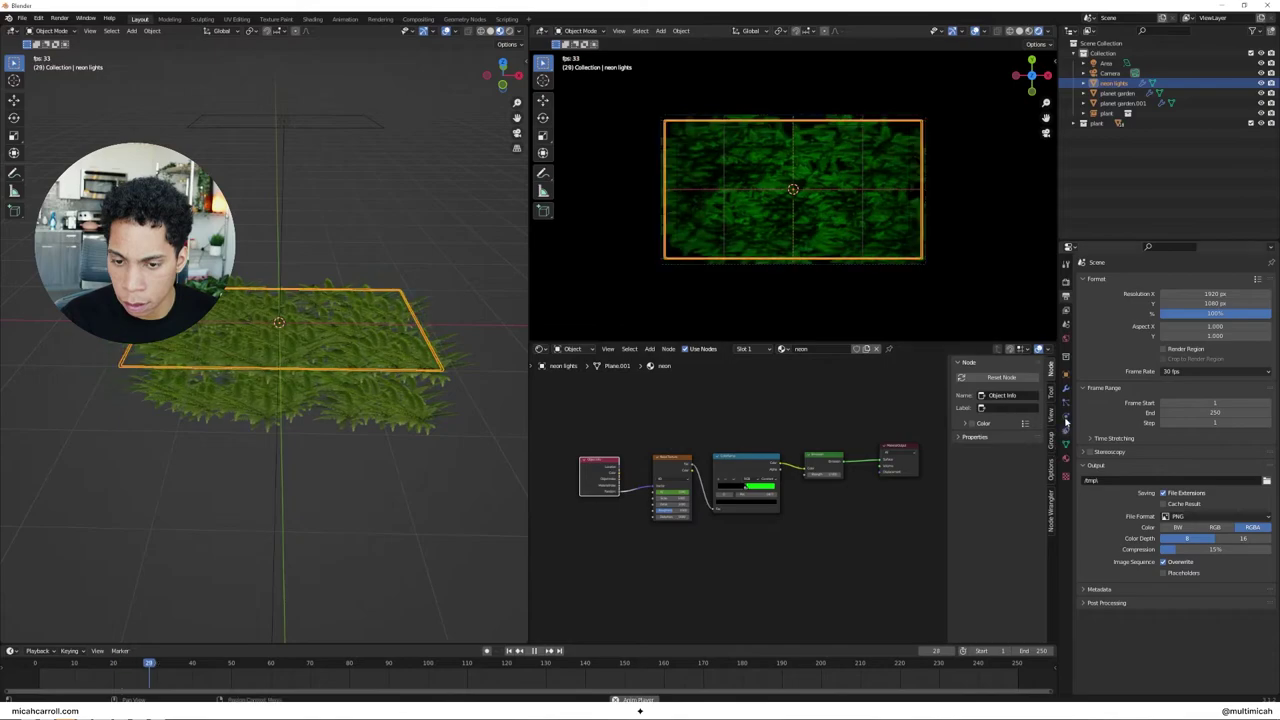
{"action": "left_click", "coordinate": [1066, 388]}
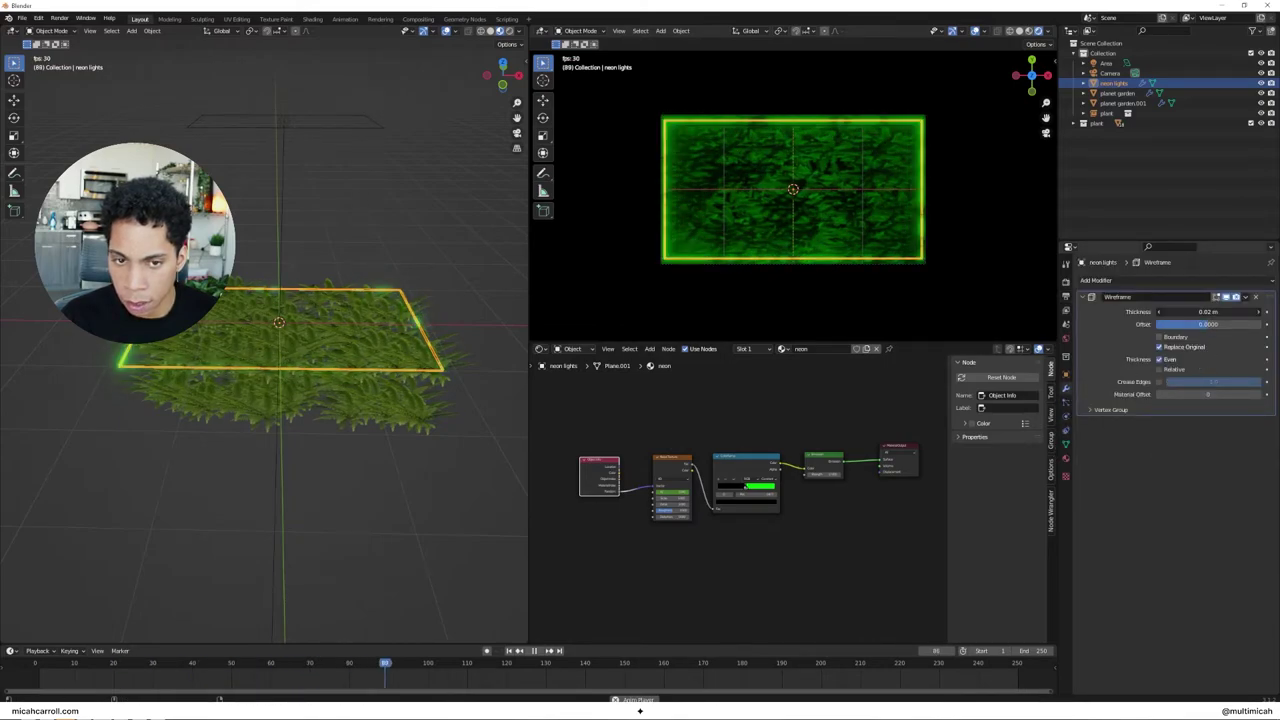
{"action": "left_click_drag", "start_coordinate": [1208, 311], "coordinate": [1187, 311]}
{"action": "left_click", "coordinate": [957, 290]}
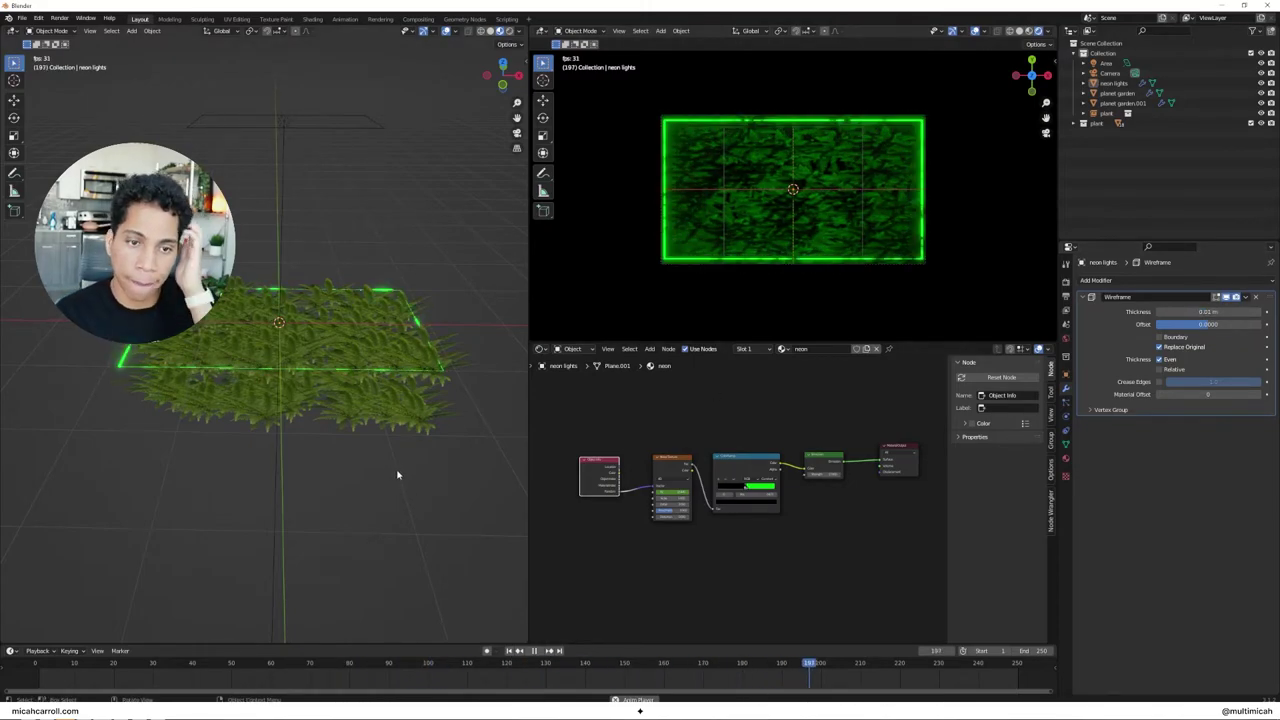
Step: Try Area light power values of 30, 200 and 1000 W, settling on 100 W
{"action": "scroll", "coordinate": [798, 252], "scroll_direction": "up", "scroll_amount": 2}
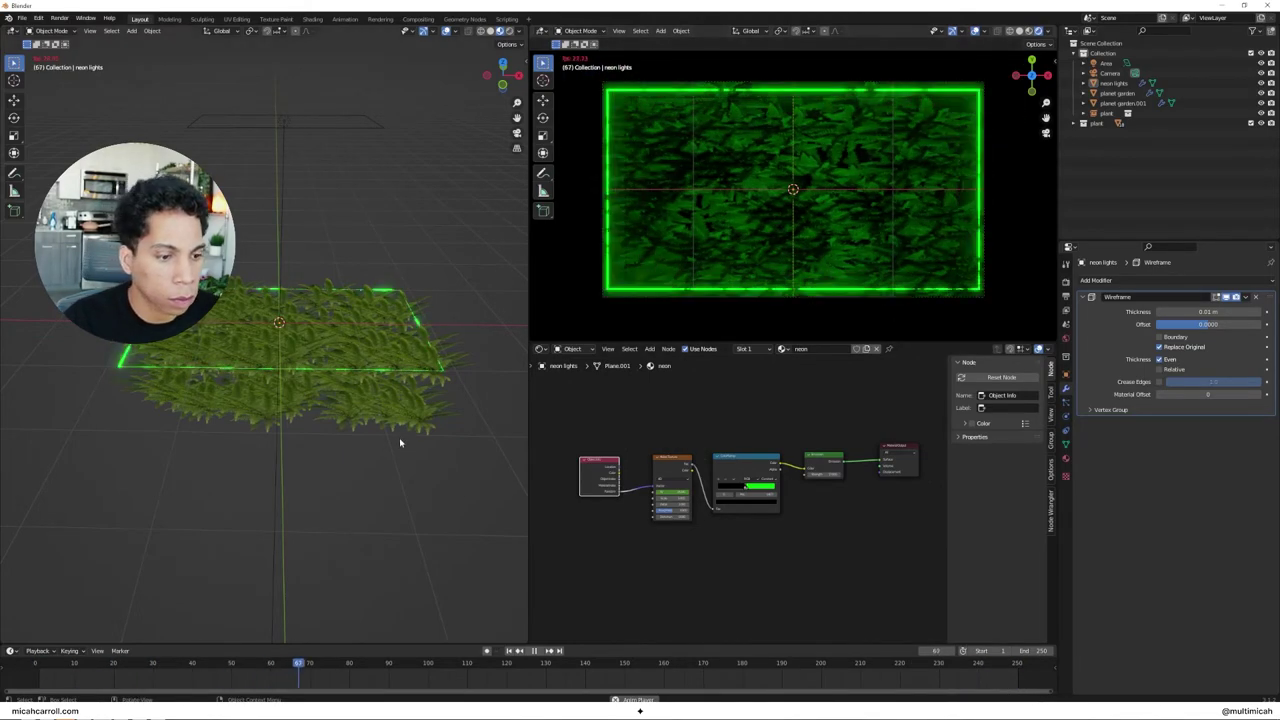
{"action": "left_click", "coordinate": [1106, 63]}
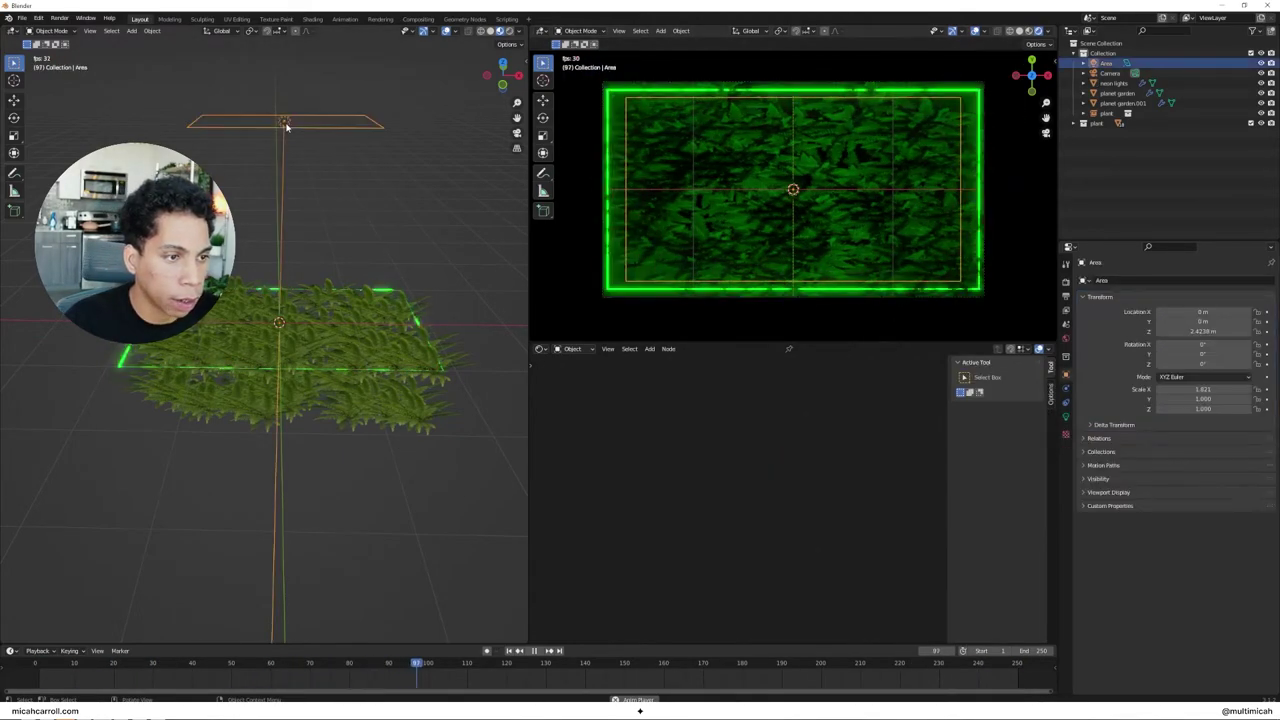
{"action": "left_click", "coordinate": [1065, 415]}
{"action": "double_click", "coordinate": [1208, 348]}
{"action": "type", "text": "30"}
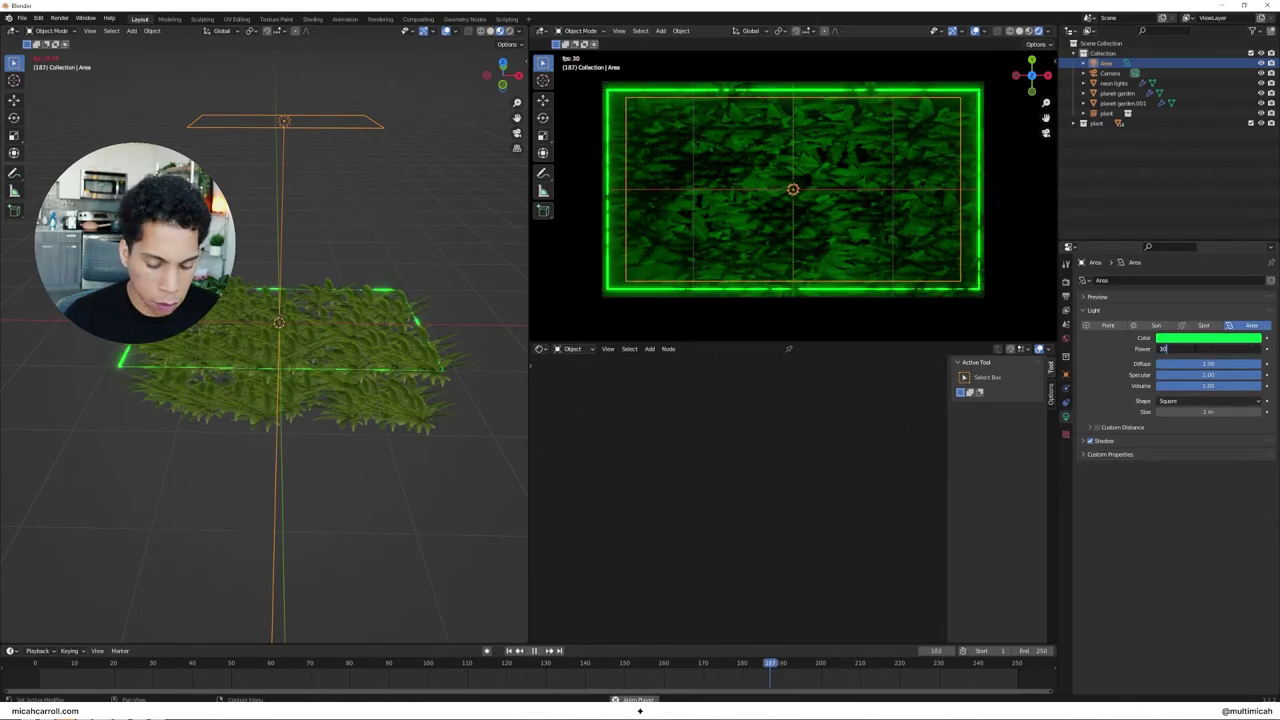
{"action": "key", "text": "Return"}
{"action": "double_click", "coordinate": [1208, 348]}
{"action": "type", "text": "200"}
{"action": "key", "text": "Return"}
{"action": "double_click", "coordinate": [1208, 348]}
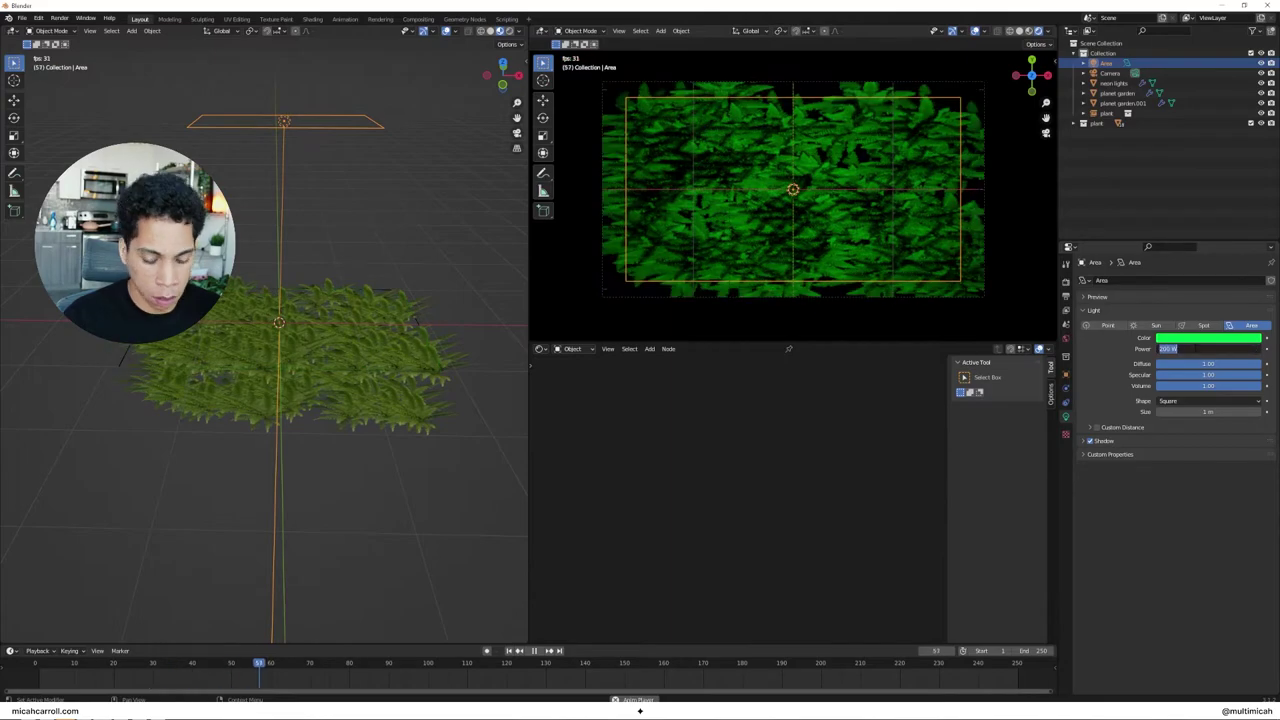
{"action": "type", "text": "1000"}
{"action": "key", "text": "Return"}
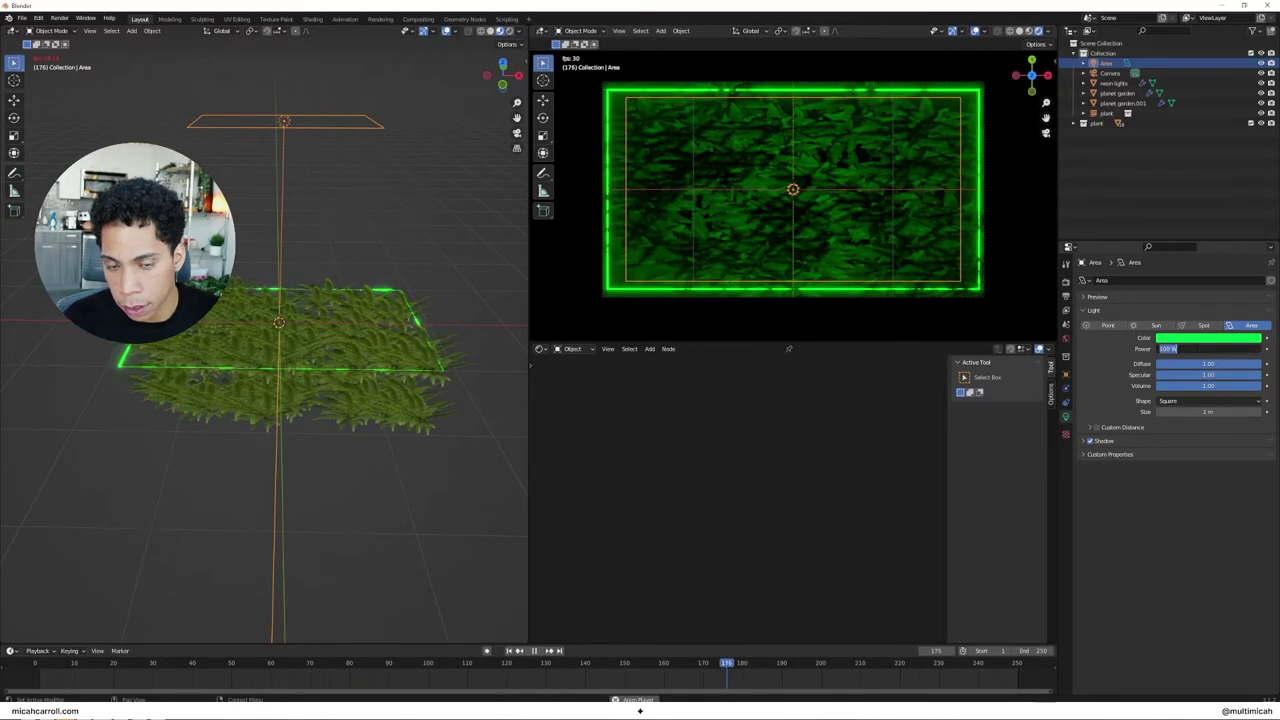
{"action": "double_click", "coordinate": [1193, 348]}
{"action": "key", "text": "Return"}
Step: Stop playback and rename planet garden.001 to 'bg garden'
{"action": "mouse_move", "coordinate": [494, 429]}
{"action": "middle_mouse_down"}
{"action": "mouse_move", "coordinate": [491, 451]}
{"action": "mouse_move", "coordinate": [485, 436]}
{"action": "middle_mouse_up"}
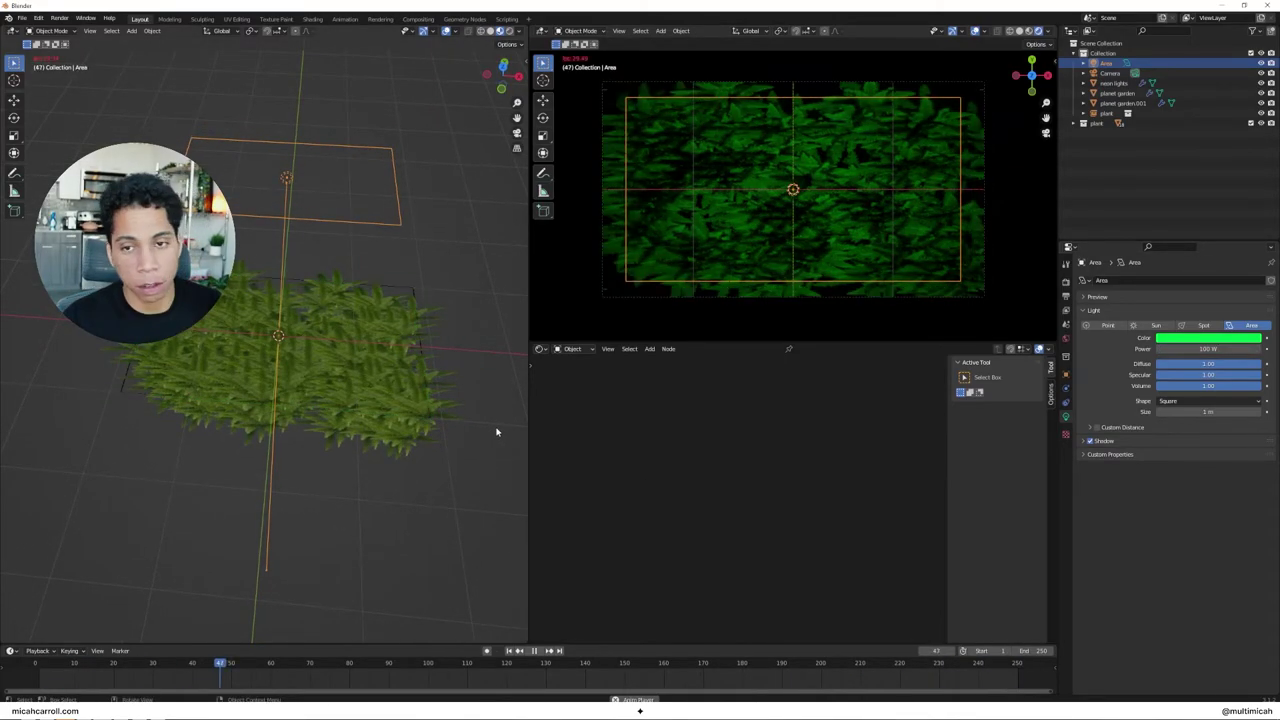
{"action": "left_click", "coordinate": [462, 424]}
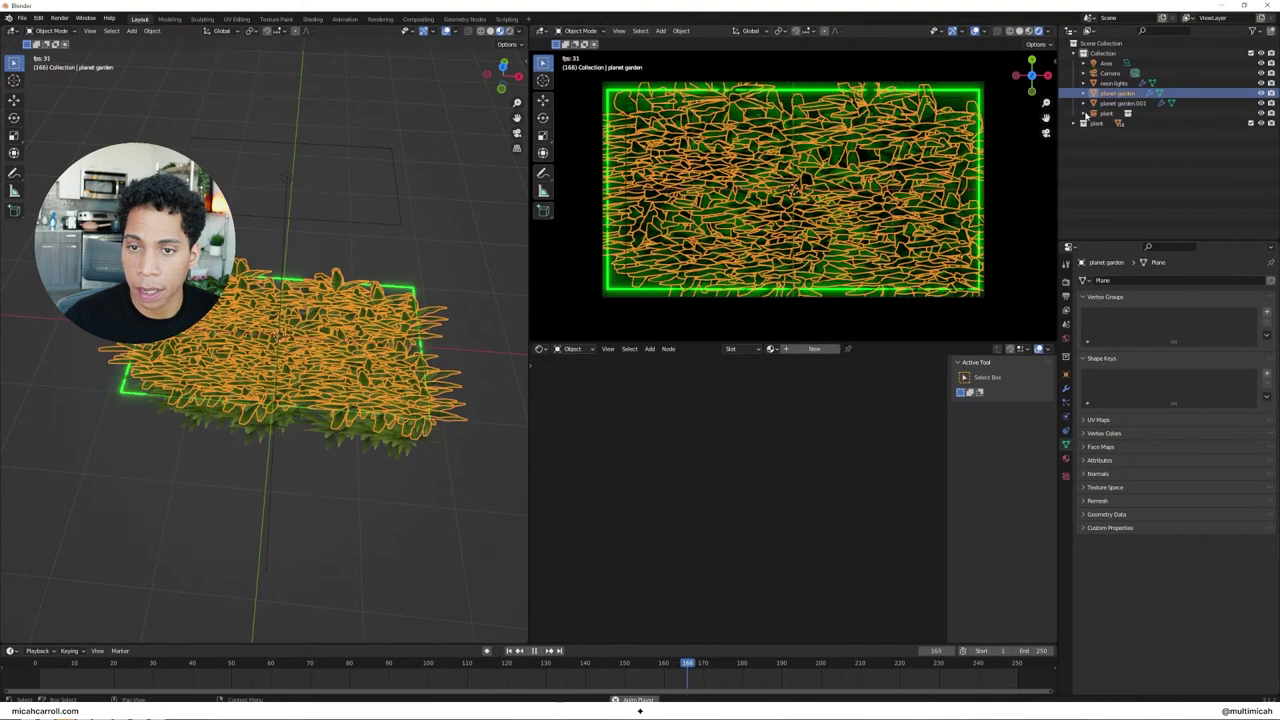
{"action": "key", "text": "space"}
{"action": "left_click", "coordinate": [1120, 103]}
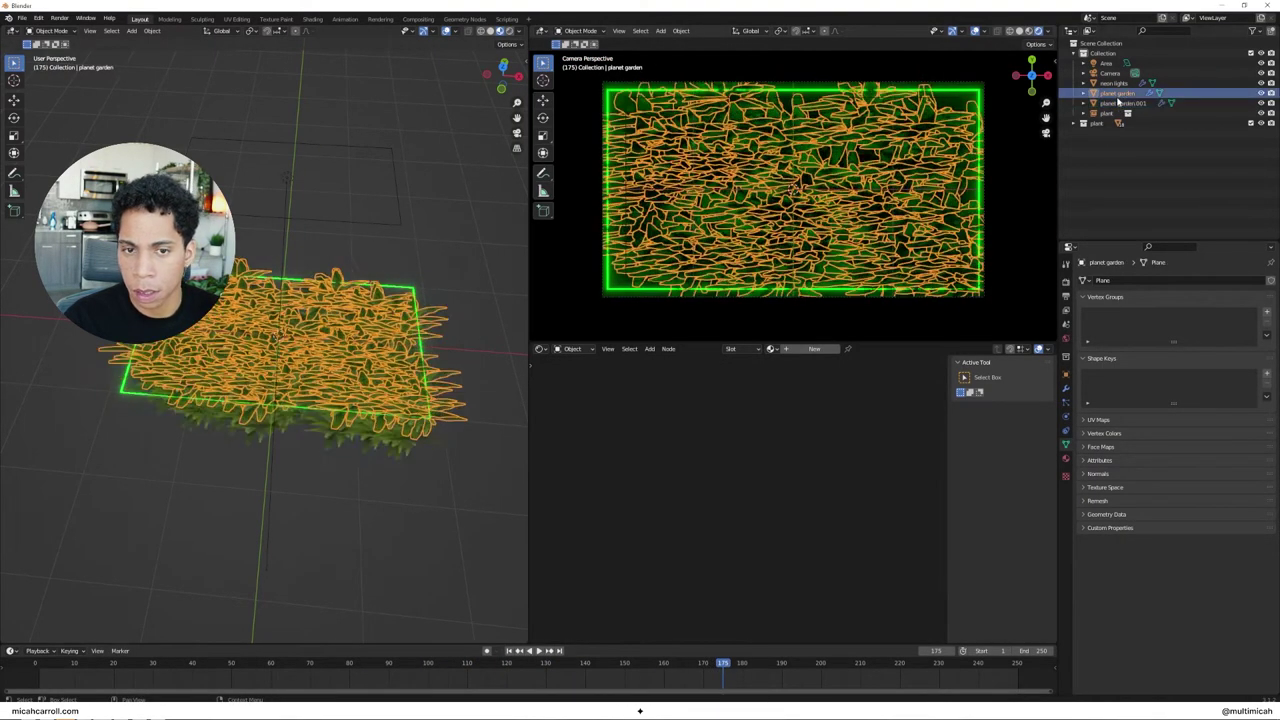
{"action": "type", "text": "bg garden"}
{"action": "key", "text": "Return"}
Step: Parent neon lights to planet garden with Ctrl+P > Object
{"action": "left_click", "coordinate": [1114, 93]}
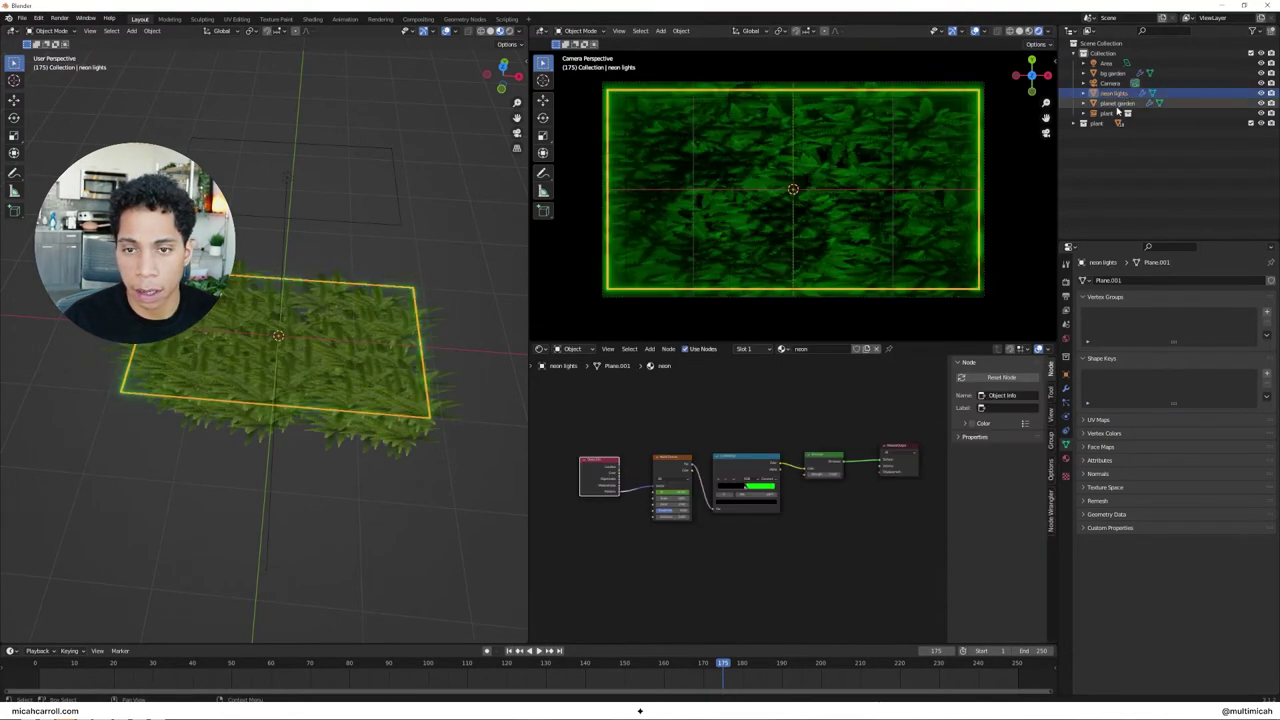
{"action": "left_click", "coordinate": [1118, 104], "text": "ctrl"}
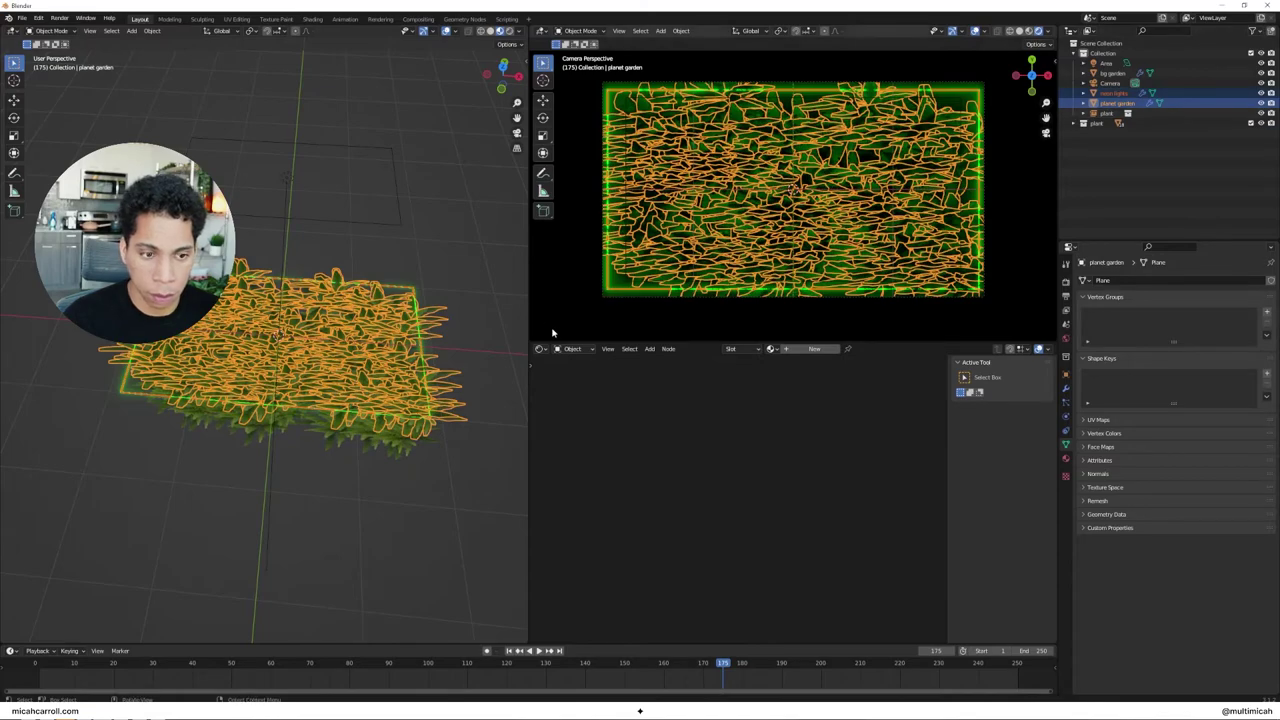
{"action": "key", "text": "ctrl+p"}
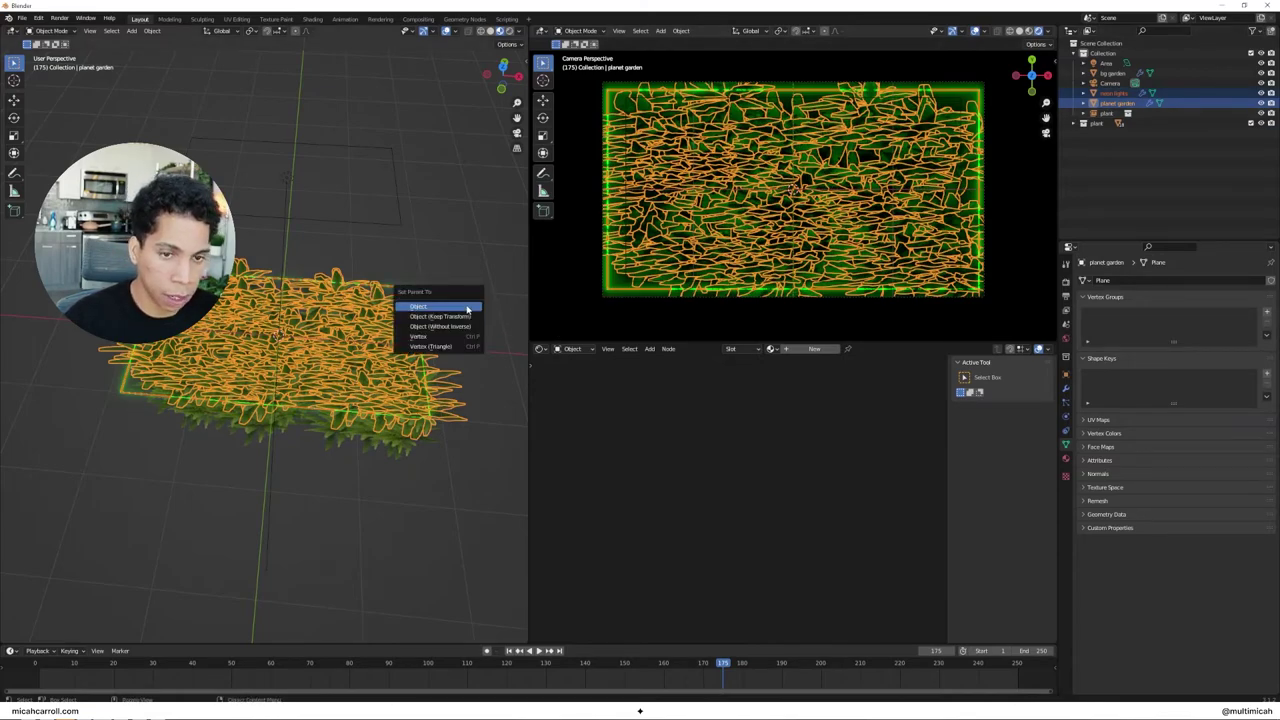
{"action": "left_click", "coordinate": [467, 309]}
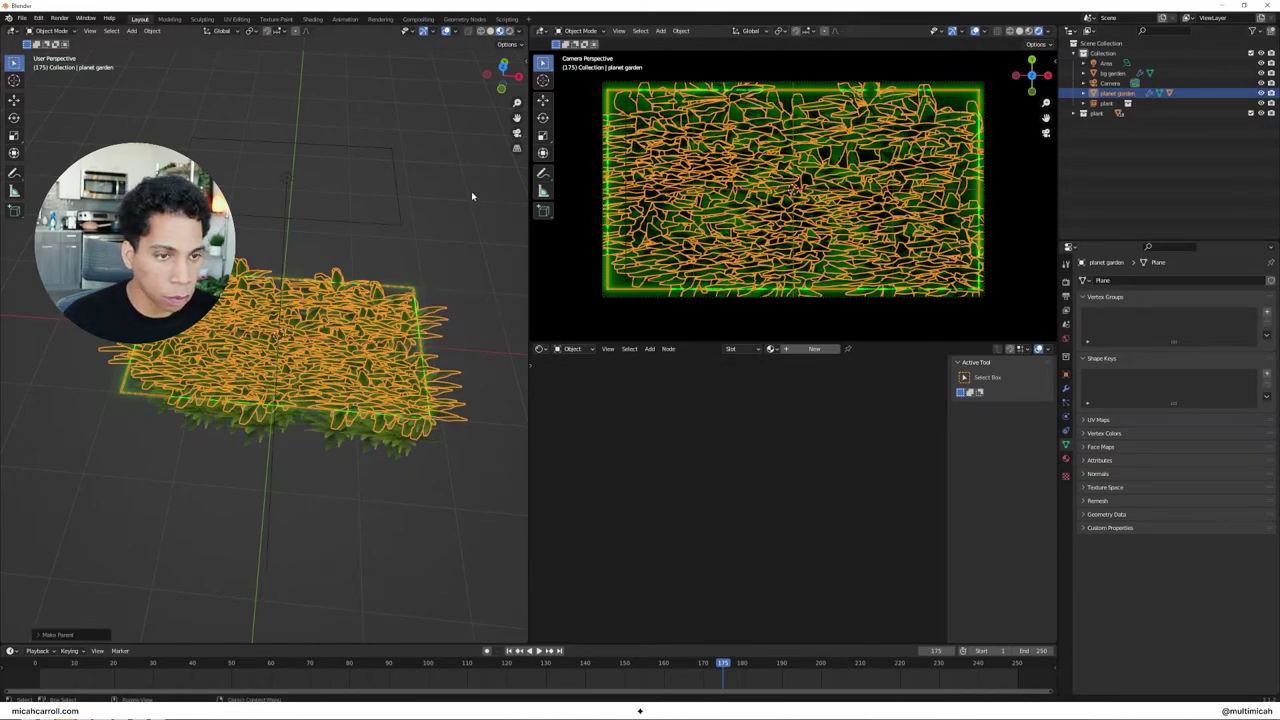
Step: Show the transform panel, go to frame 1 and clear existing rotation keyframes
{"action": "key", "text": "n"}
{"action": "left_click", "coordinate": [37, 671]}
{"action": "key", "text": "space"}
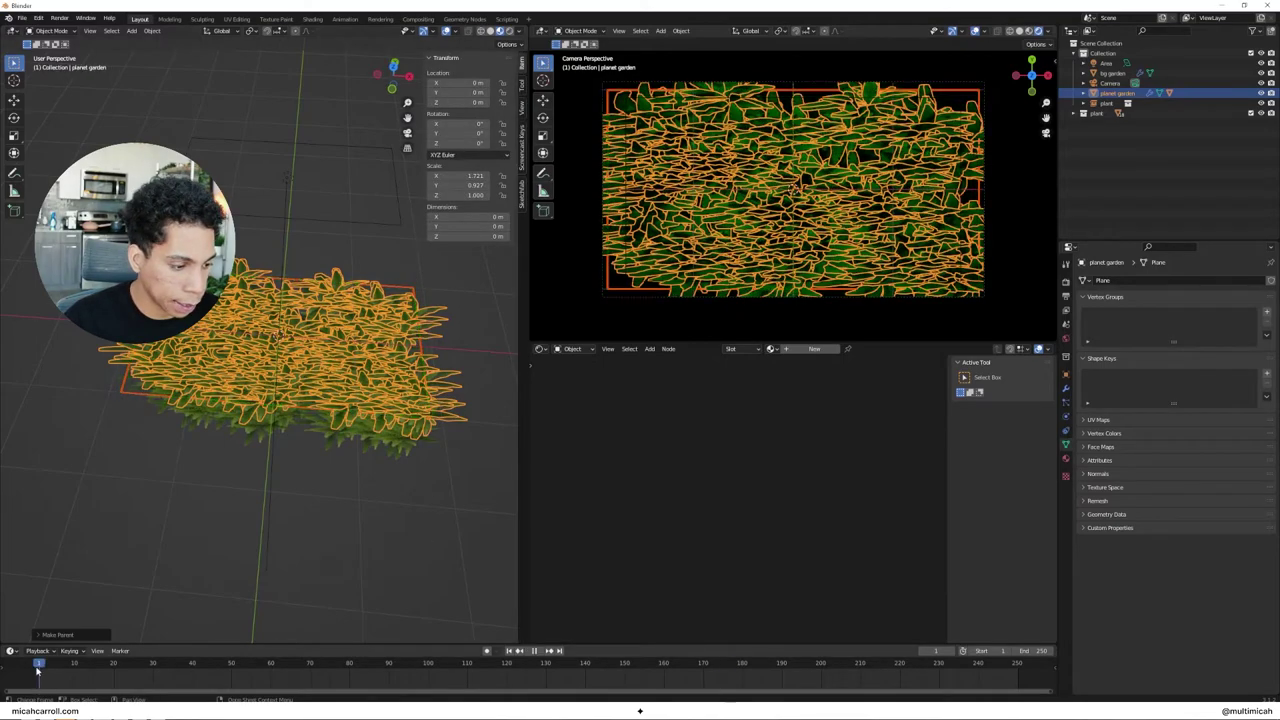
{"action": "key", "text": "space"}
{"action": "left_click_drag", "start_coordinate": [445, 133], "coordinate": [452, 133]}
{"action": "key", "text": "Escape"}
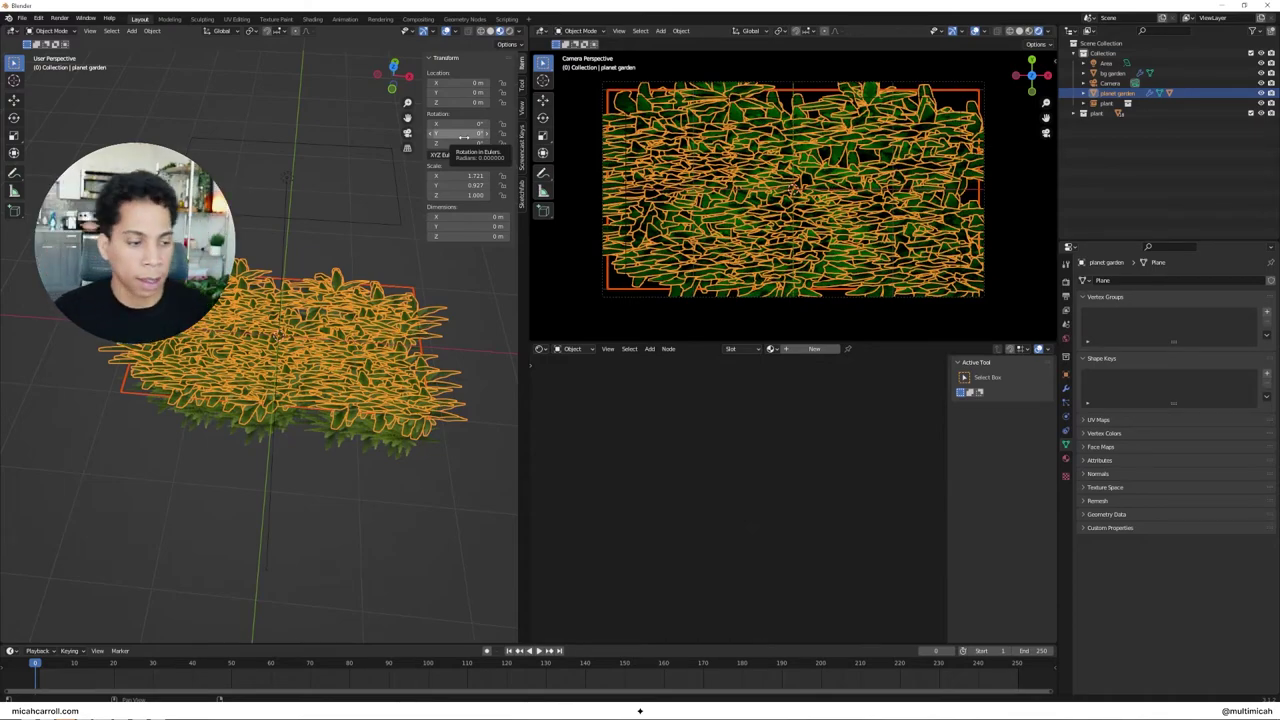
{"action": "right_click", "coordinate": [463, 137]}
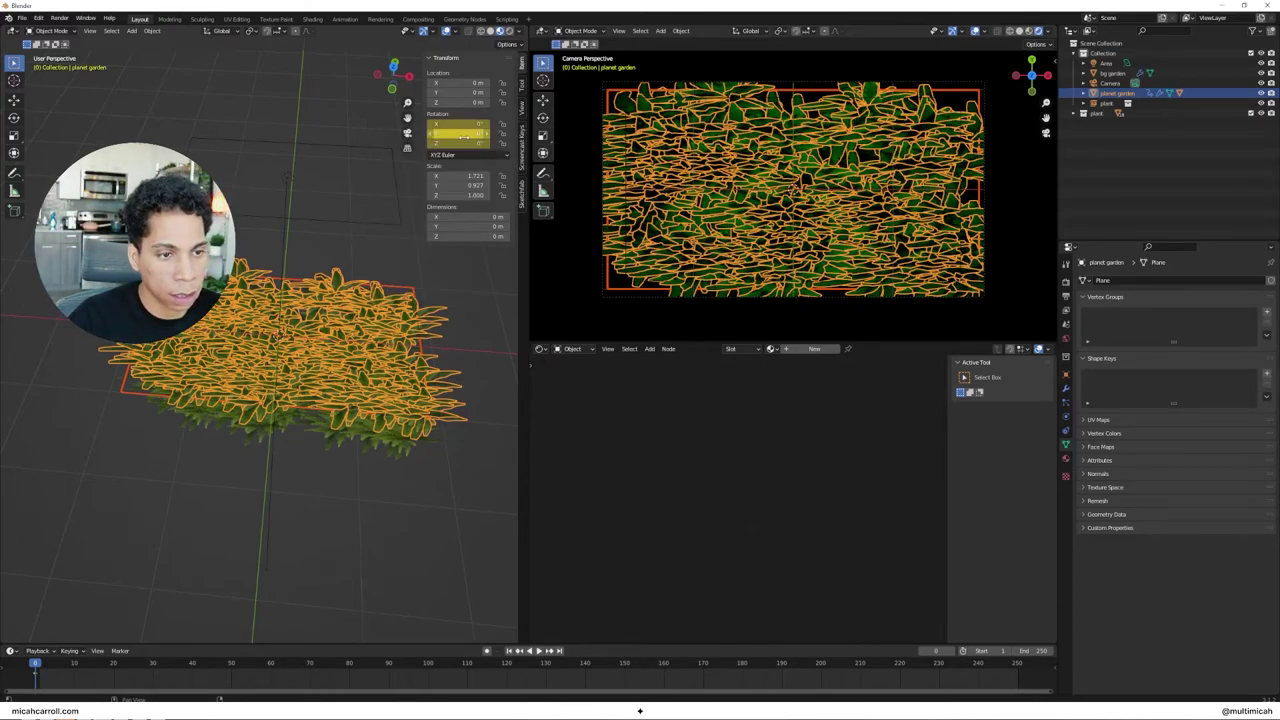
{"action": "key", "text": "alt+i"}
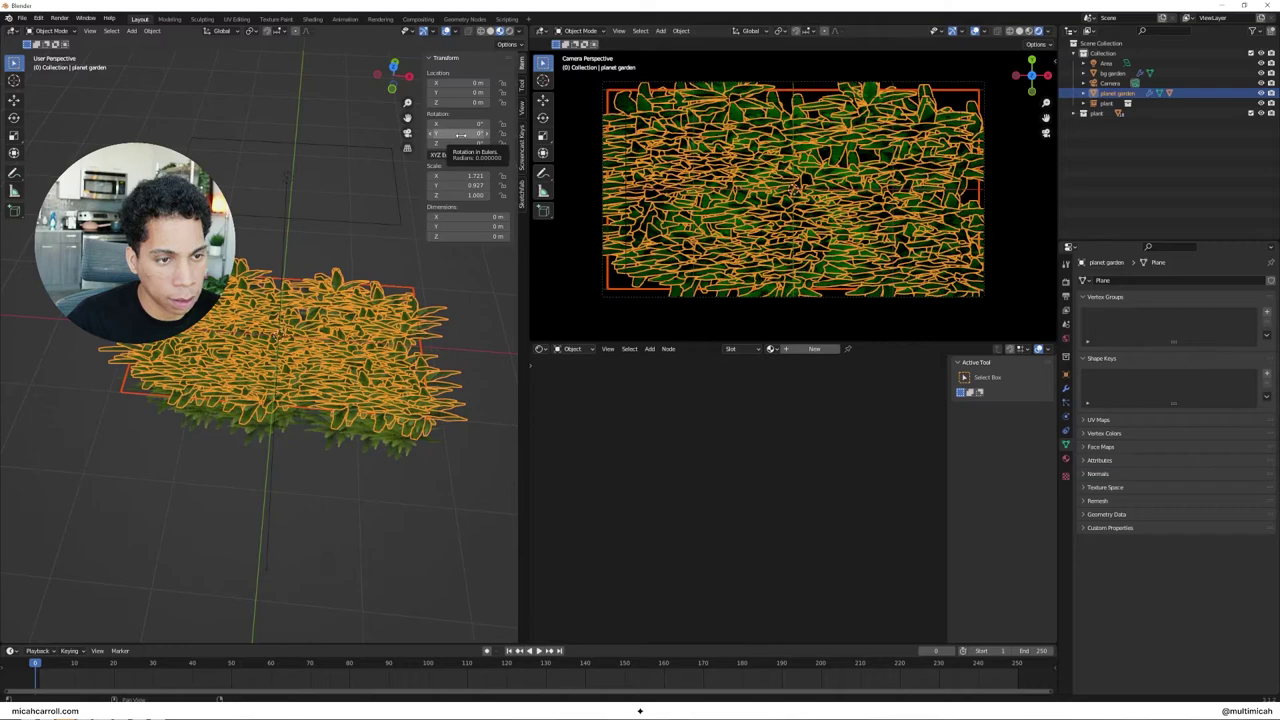
Step: Set planet garden's Y rotation to -5° and keyframe it at frame 0
{"action": "left_click_drag", "start_coordinate": [460, 134], "coordinate": [436, 134]}
{"action": "left_click", "coordinate": [436, 134]}
{"action": "type", "text": "-5"}
{"action": "key", "text": "Return"}
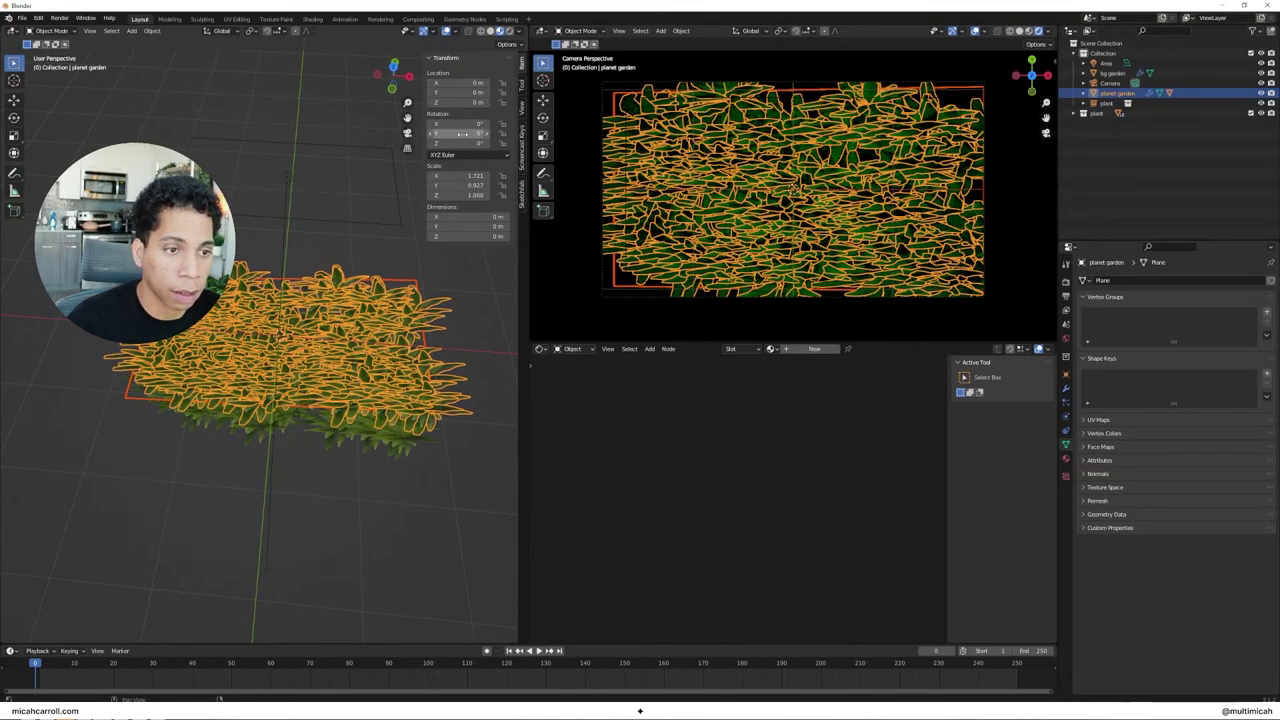
{"action": "right_click", "coordinate": [461, 133]}
{"action": "left_click", "coordinate": [452, 140]}
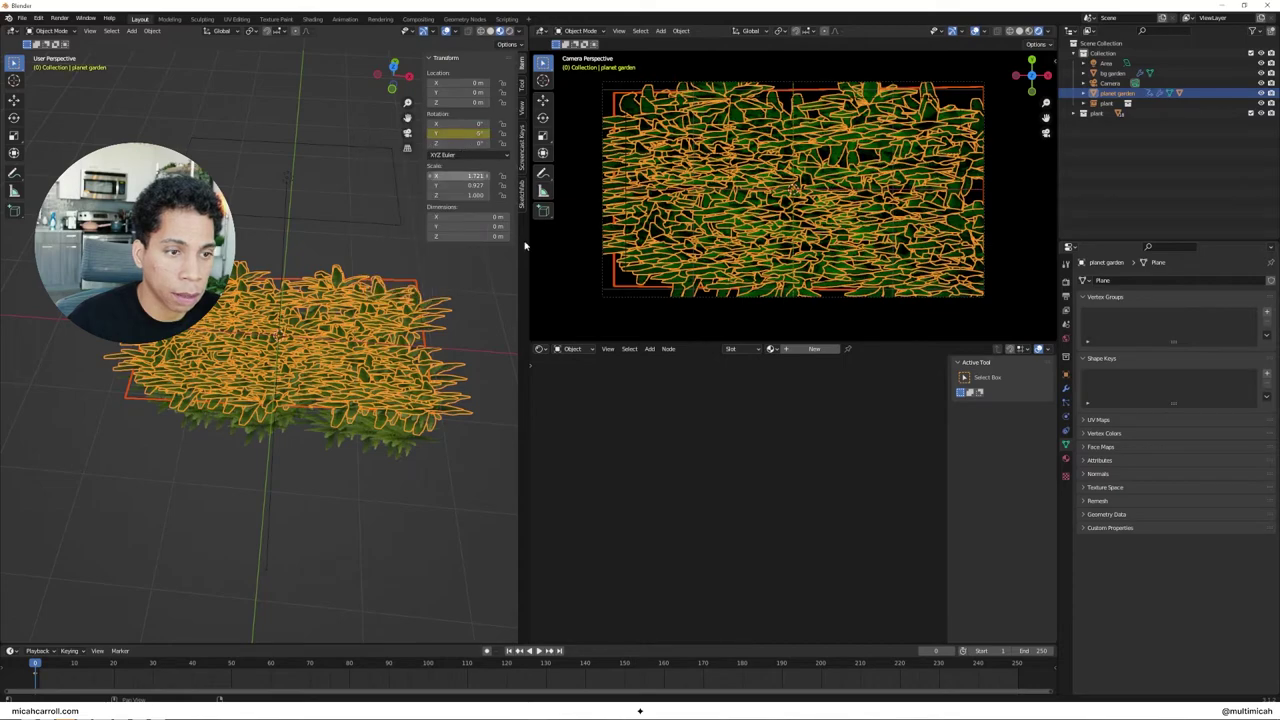
Step: Keyframe a 5° Y rotation at frame 125
{"action": "left_click", "coordinate": [521, 669]}
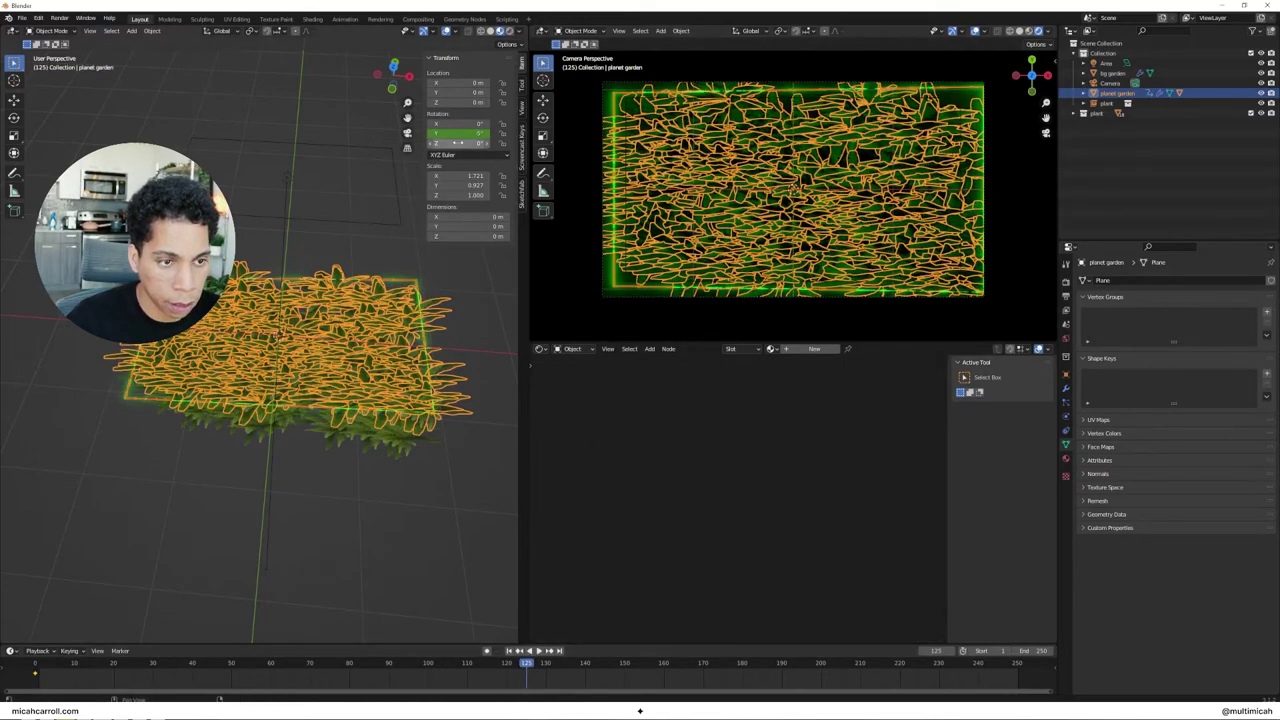
{"action": "left_click", "coordinate": [460, 133]}
{"action": "type", "text": "5"}
{"action": "key", "text": "Return"}
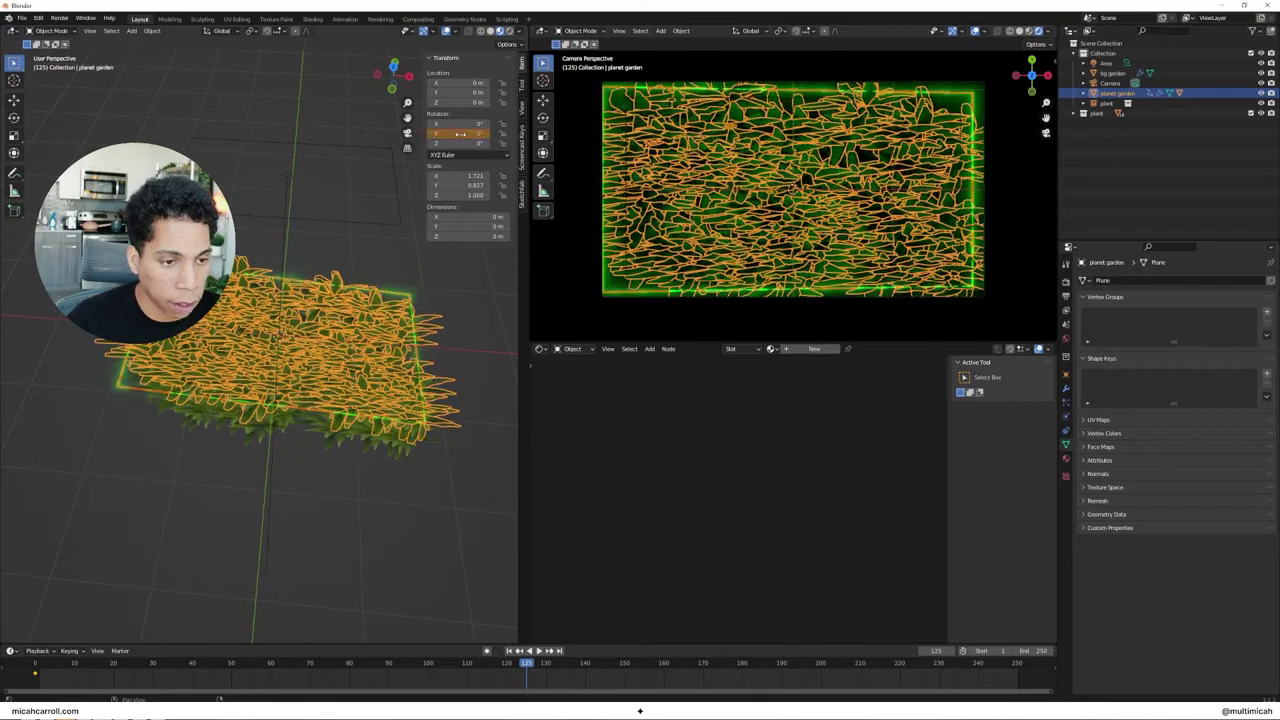
{"action": "right_click", "coordinate": [461, 133]}
{"action": "left_click", "coordinate": [453, 140]}
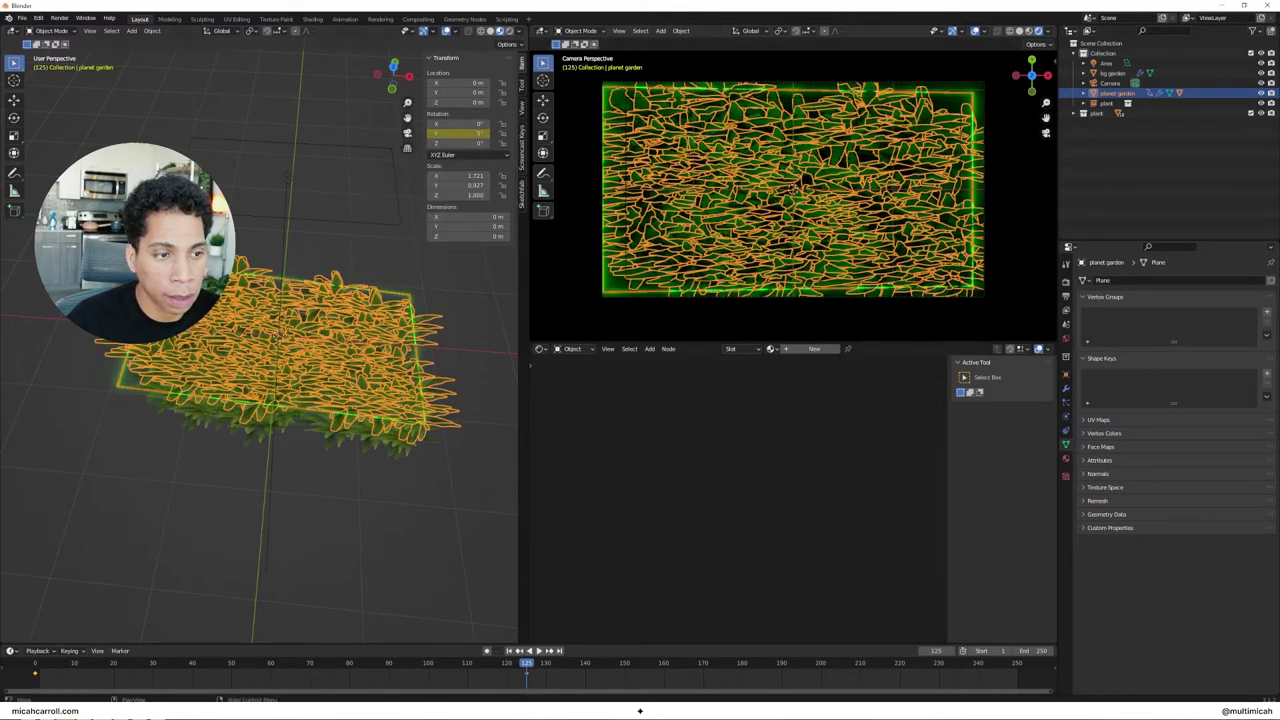
Step: Keyframe -5° Y rotation at frame 250, then play the rocking from the start
{"action": "left_click", "coordinate": [1015, 665]}
{"action": "left_click", "coordinate": [460, 133]}
{"action": "type", "text": "-5"}
{"action": "key", "text": "Return"}
{"action": "right_click", "coordinate": [460, 133]}
{"action": "left_click", "coordinate": [453, 140]}
{"action": "left_click", "coordinate": [35, 668]}
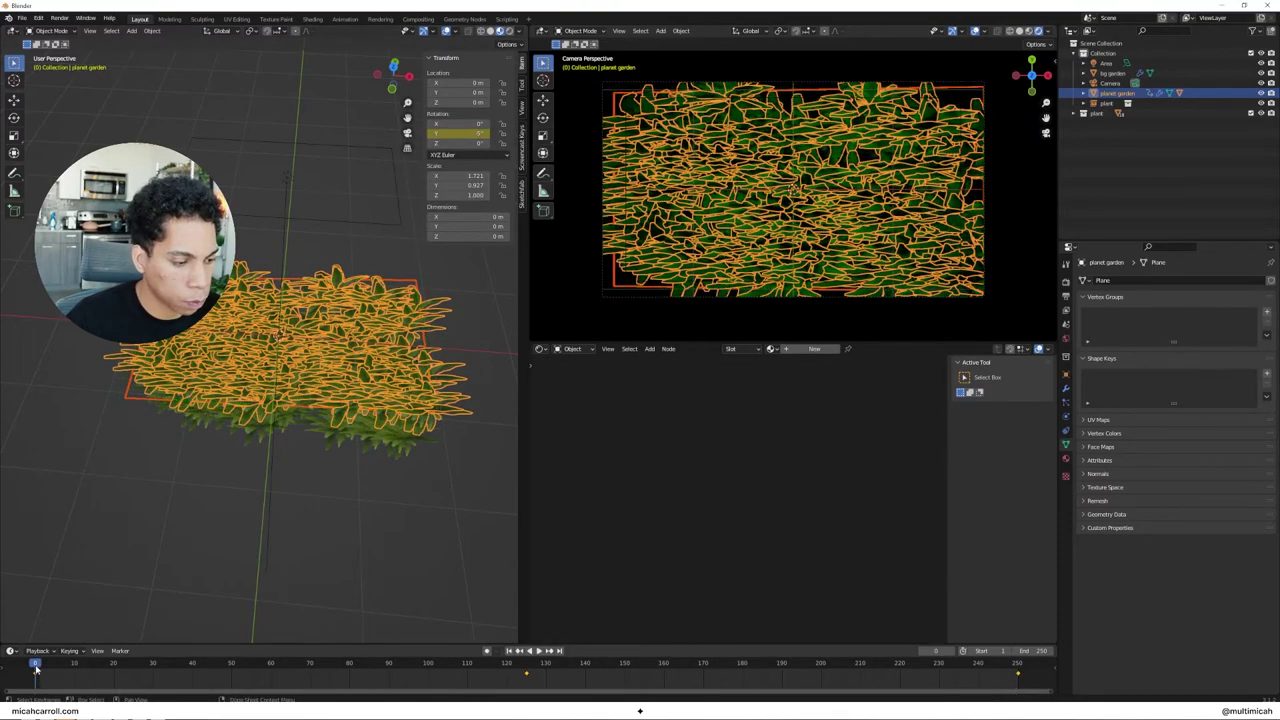
{"action": "left_click", "coordinate": [444, 483]}
{"action": "key", "text": "space"}
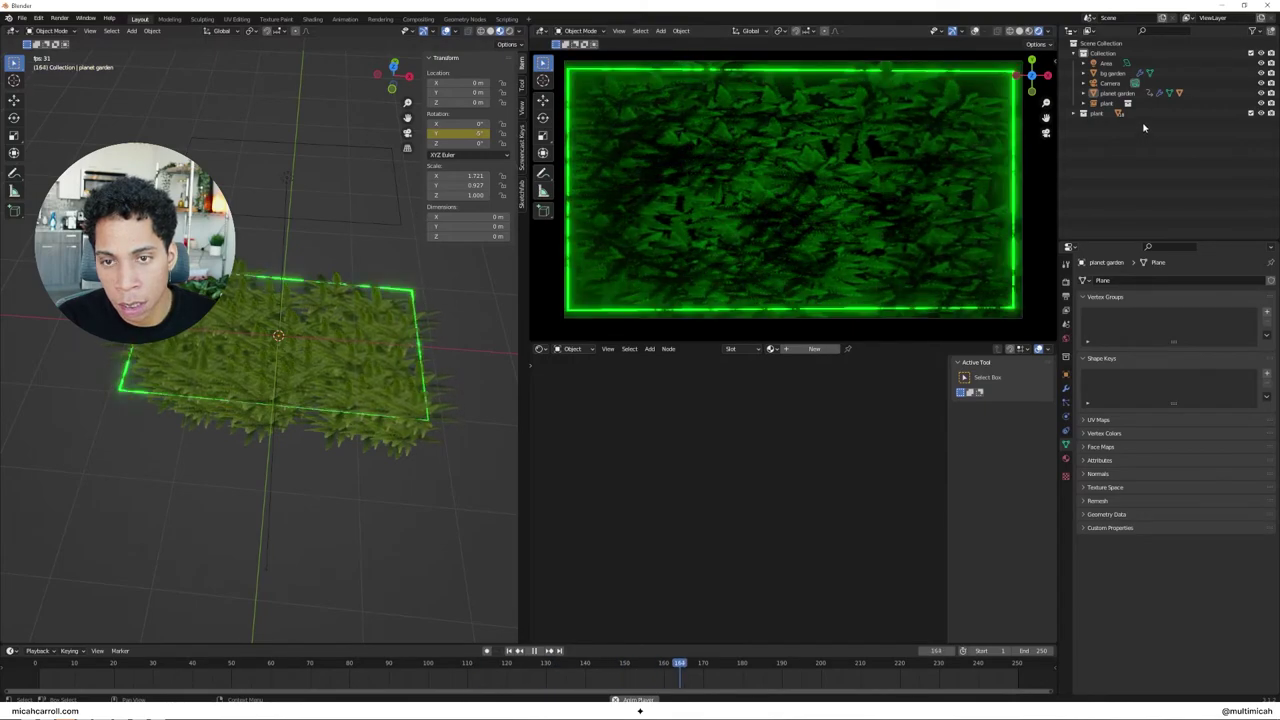
Step: Select the Area light and try Power values of 0, 10 and 30 W
{"action": "left_click", "coordinate": [1106, 63]}
{"action": "left_click", "coordinate": [1208, 349]}
{"action": "type", "text": "0"}
{"action": "key", "text": "Return"}
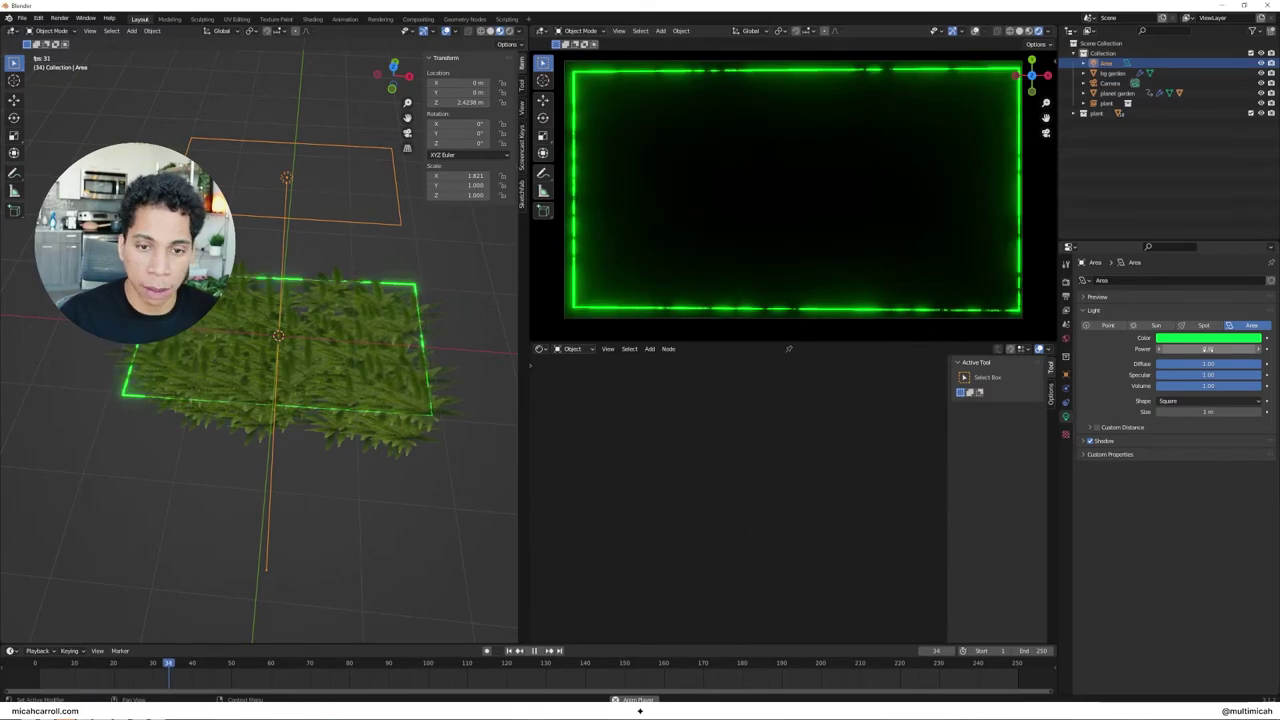
{"action": "left_click", "coordinate": [1208, 349]}
{"action": "type", "text": "10"}
{"action": "key", "text": "Return"}
{"action": "left_click", "coordinate": [1208, 349]}
{"action": "type", "text": "30"}
{"action": "key", "text": "Return"}
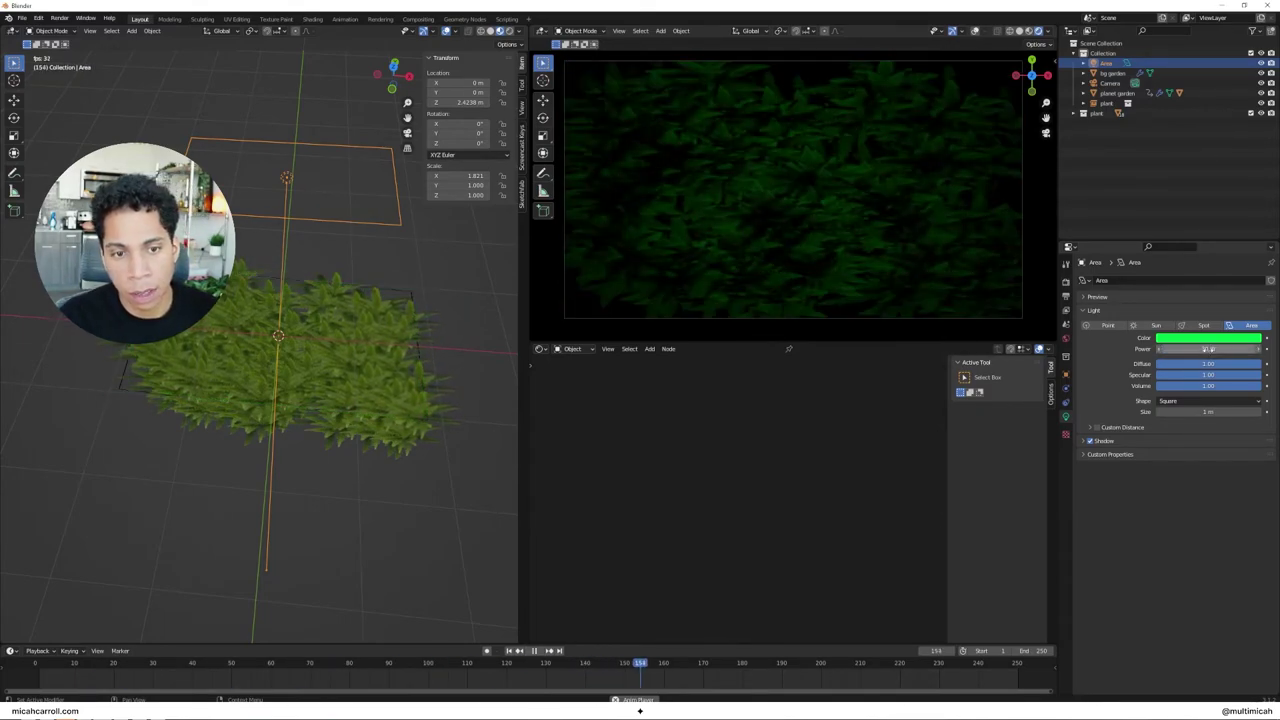
Step: Try 4, 50 and 100 W, settling the Area light power at 60 W
{"action": "left_click", "coordinate": [1208, 349]}
{"action": "type", "text": "4"}
{"action": "key", "text": "Return"}
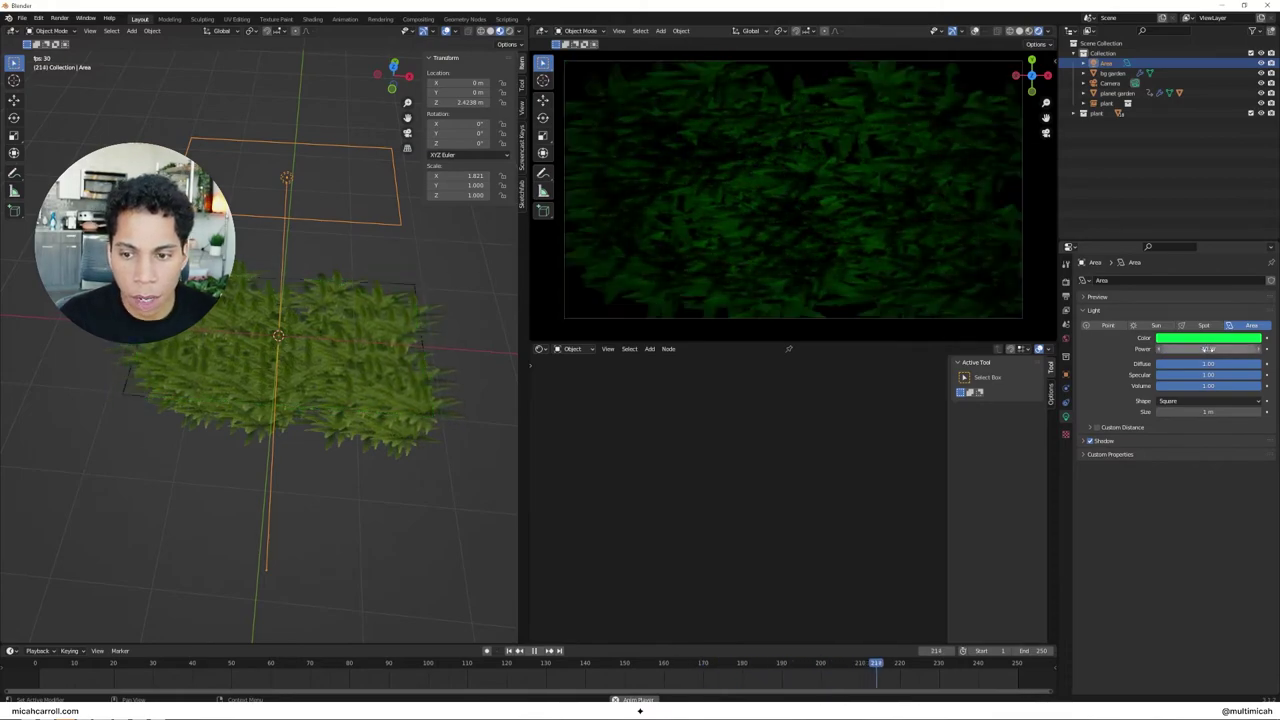
{"action": "left_click", "coordinate": [1208, 349]}
{"action": "type", "text": "50"}
{"action": "key", "text": "Return"}
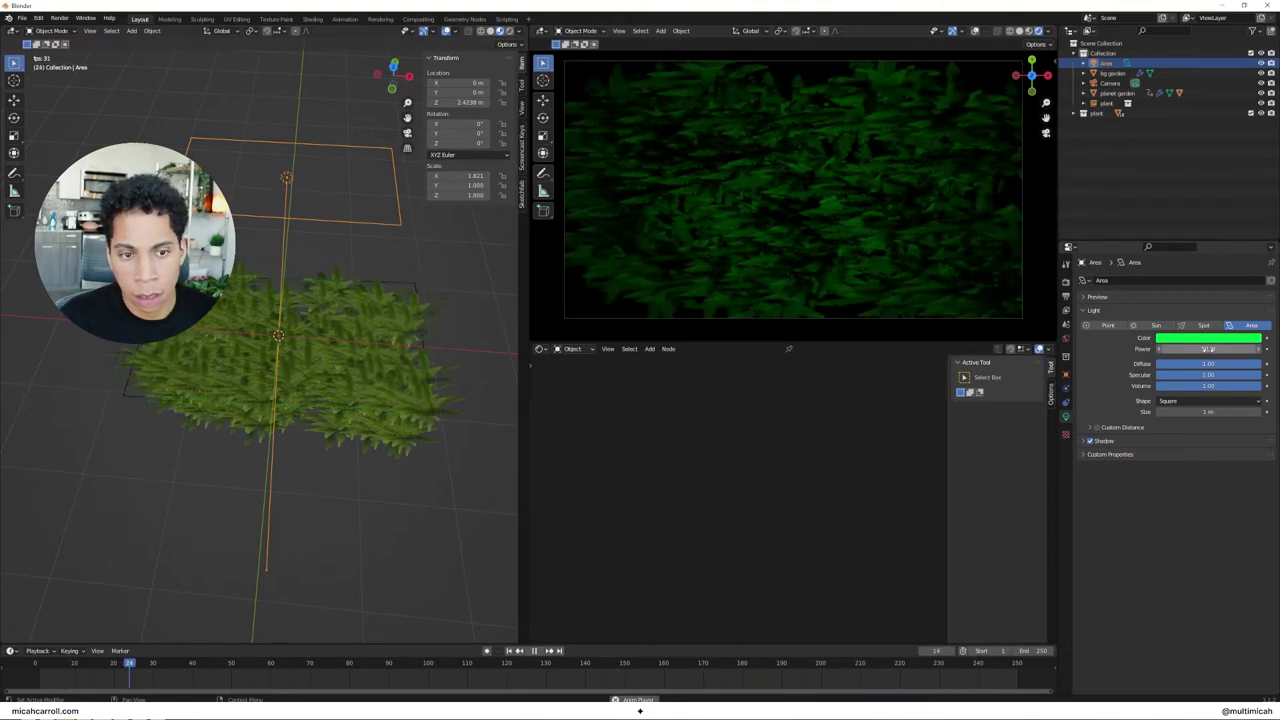
{"action": "left_click", "coordinate": [1208, 349]}
{"action": "type", "text": "100"}
{"action": "key", "text": "Return"}
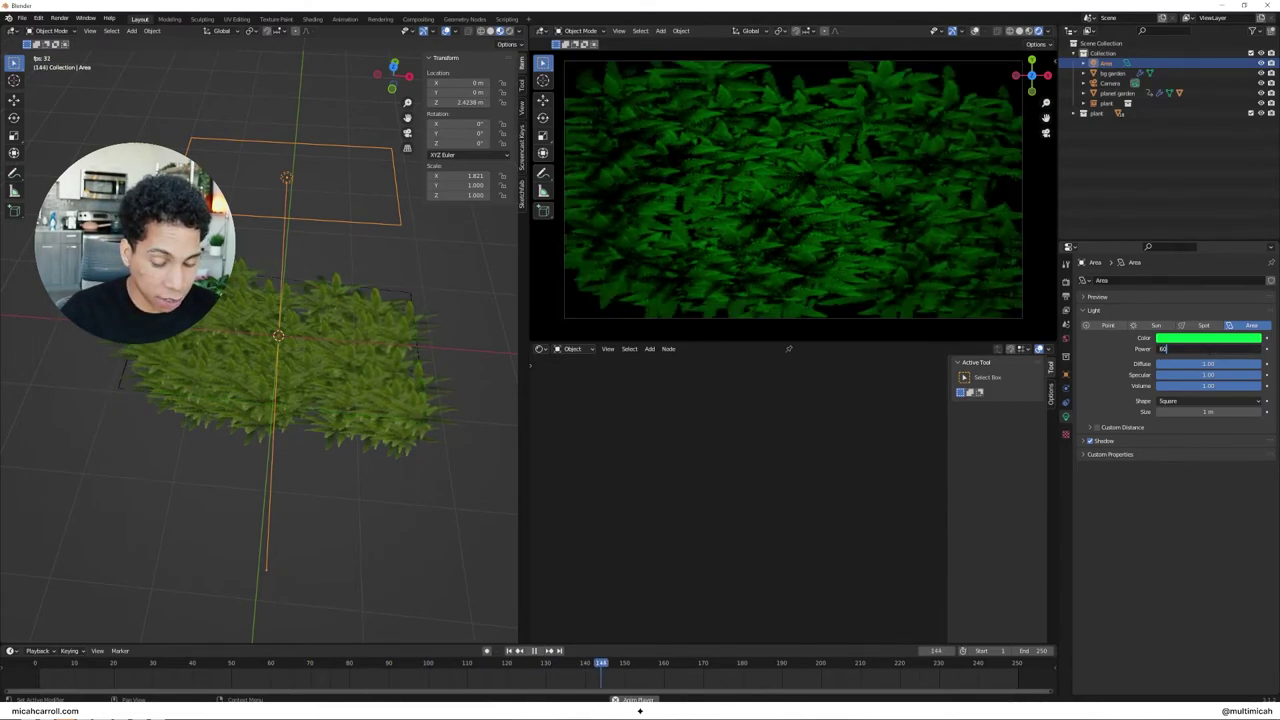
{"action": "key", "text": "Escape"}
Step: Restart the animation playback from the first frame
{"action": "key", "text": "space"}
{"action": "key", "text": "space"}
{"action": "left_click", "coordinate": [36, 664]}
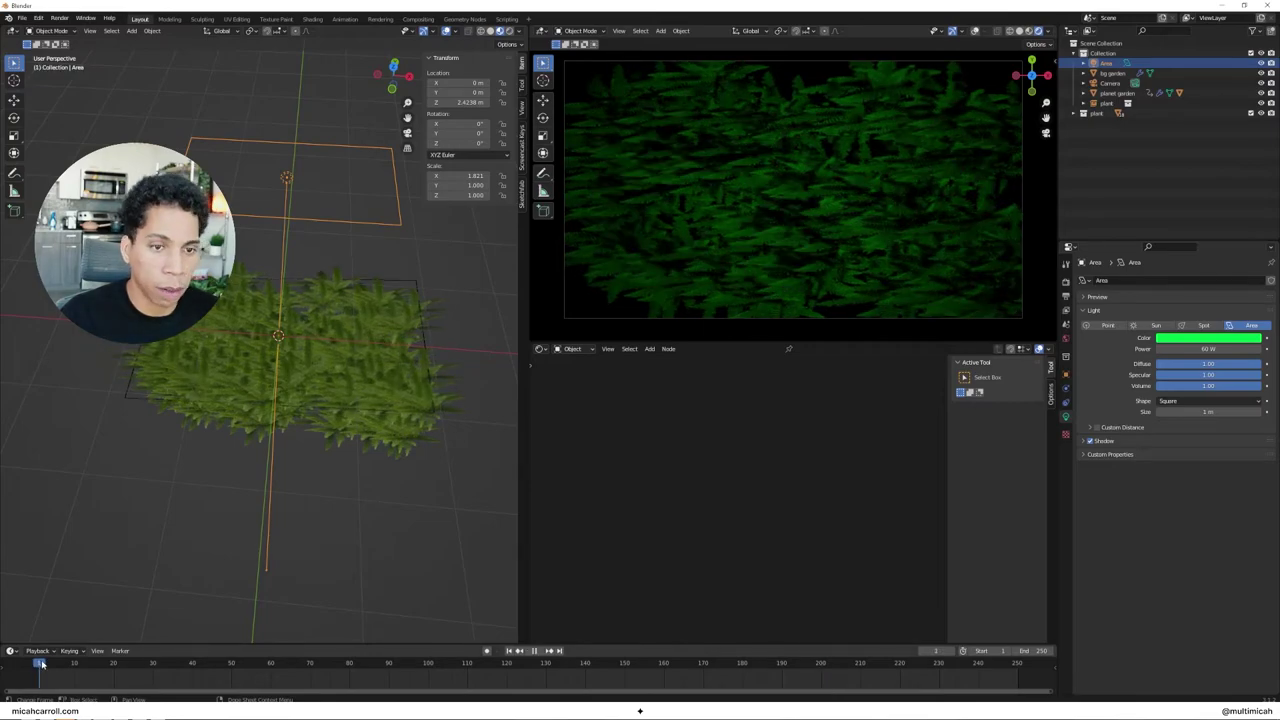
{"action": "key", "text": "space"}
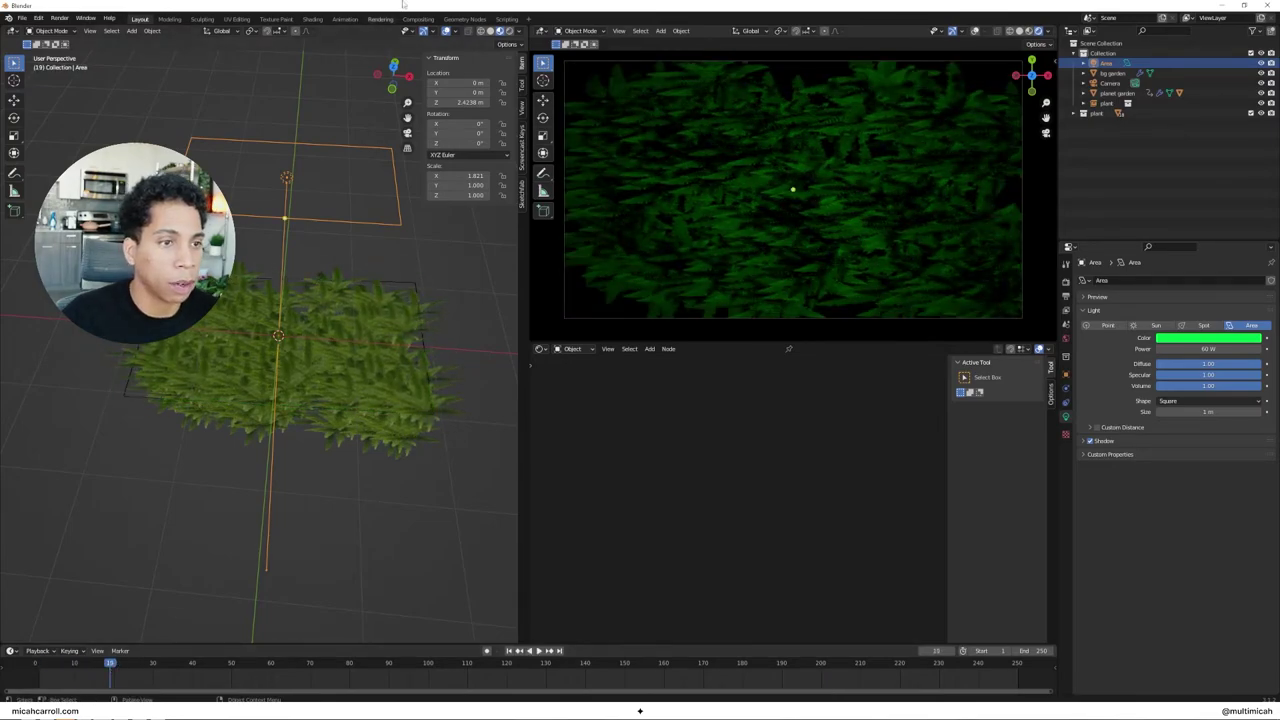
Step: Enable compositing nodes and insert a Lens Distortion node between Render Layers and Composite
{"action": "left_click", "coordinate": [430, 20]}
{"action": "left_click", "coordinate": [110, 31]}
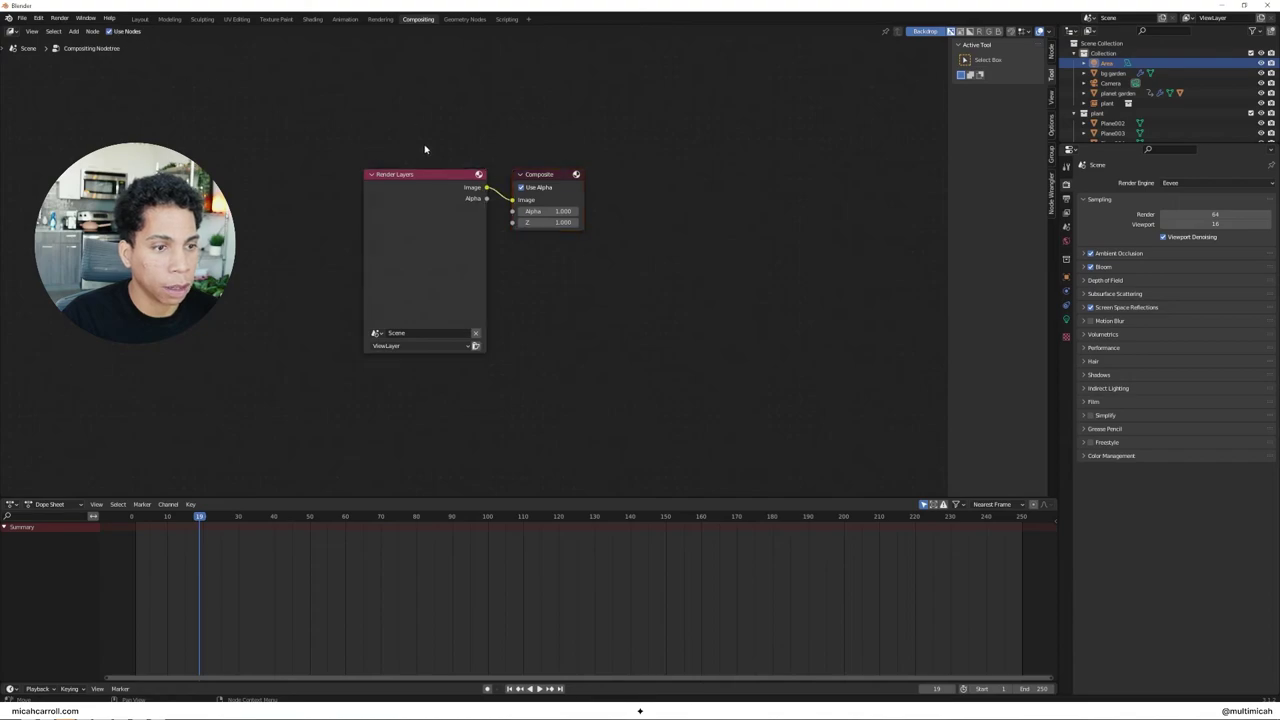
{"action": "key", "text": "shift+a"}
{"action": "type", "text": "lens"}
{"action": "key", "text": "Return"}
{"action": "left_click", "coordinate": [392, 155]}
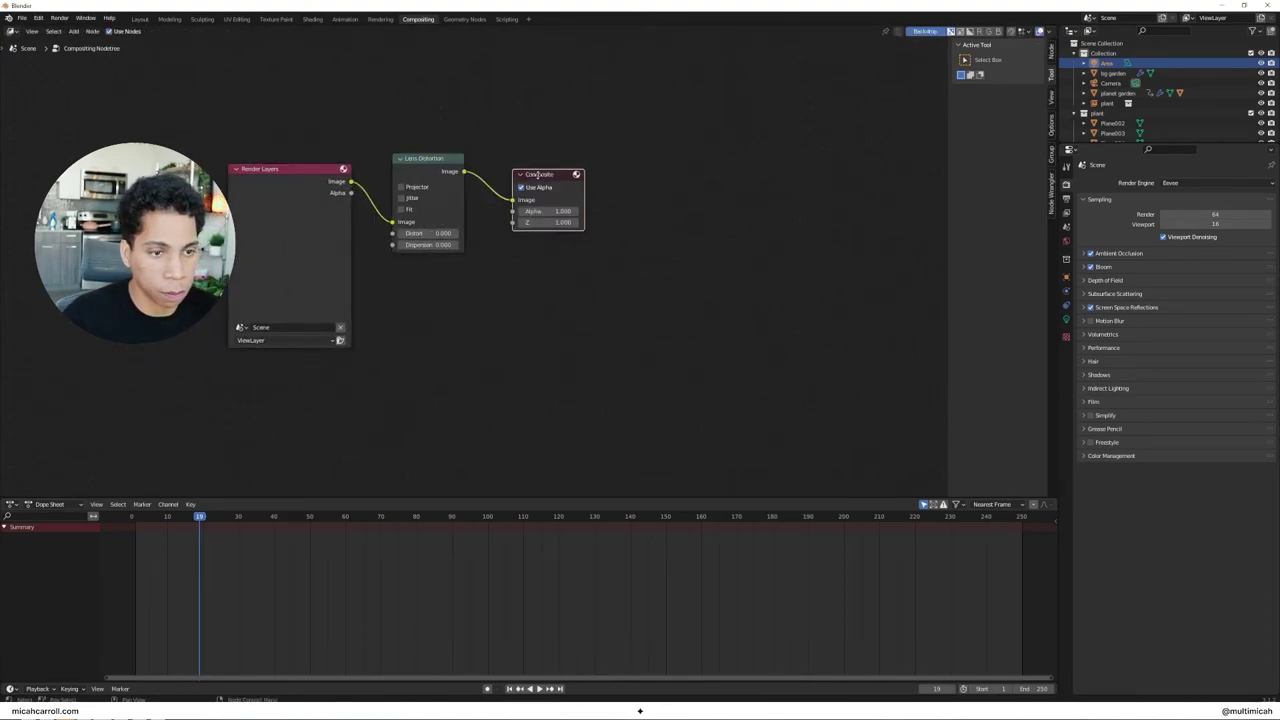
{"action": "left_click_drag", "start_coordinate": [578, 171], "coordinate": [715, 166]}
Step: Add a Viewer node below Composite, fed from the Lens Distortion output via a reroute
{"action": "key", "text": "shift+a"}
{"action": "type", "text": "viewer"}
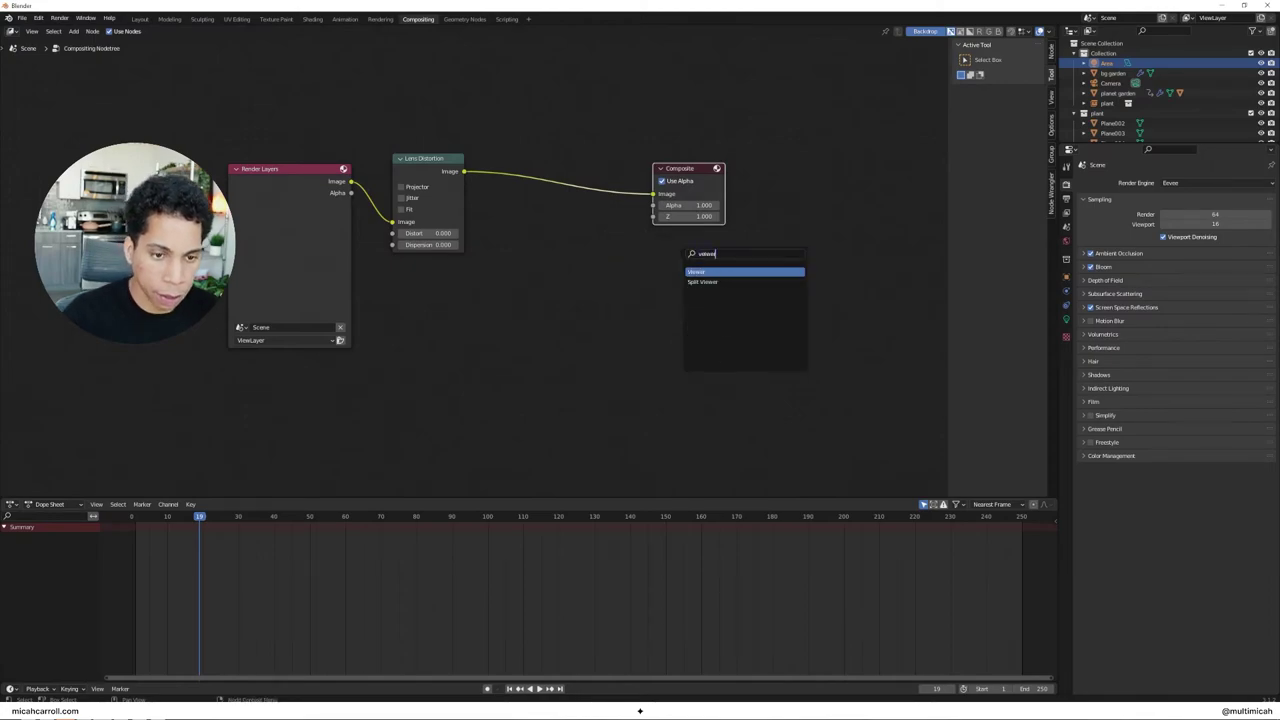
{"action": "key", "text": "Return"}
{"action": "left_click", "coordinate": [648, 234]}
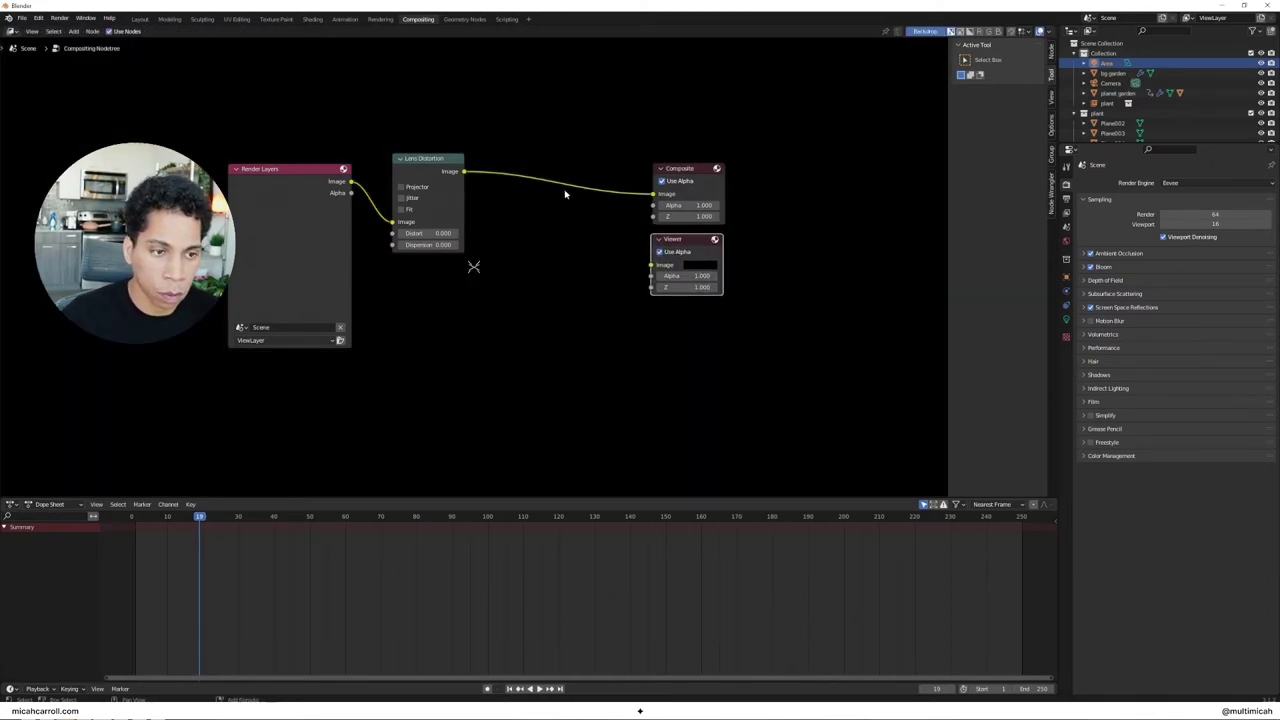
{"action": "key", "text": "shift+a"}
{"action": "type", "text": "reroute"}
{"action": "key", "text": "Return"}
{"action": "left_click", "coordinate": [569, 187]}
{"action": "left_click_drag", "start_coordinate": [569, 187], "coordinate": [652, 264]}
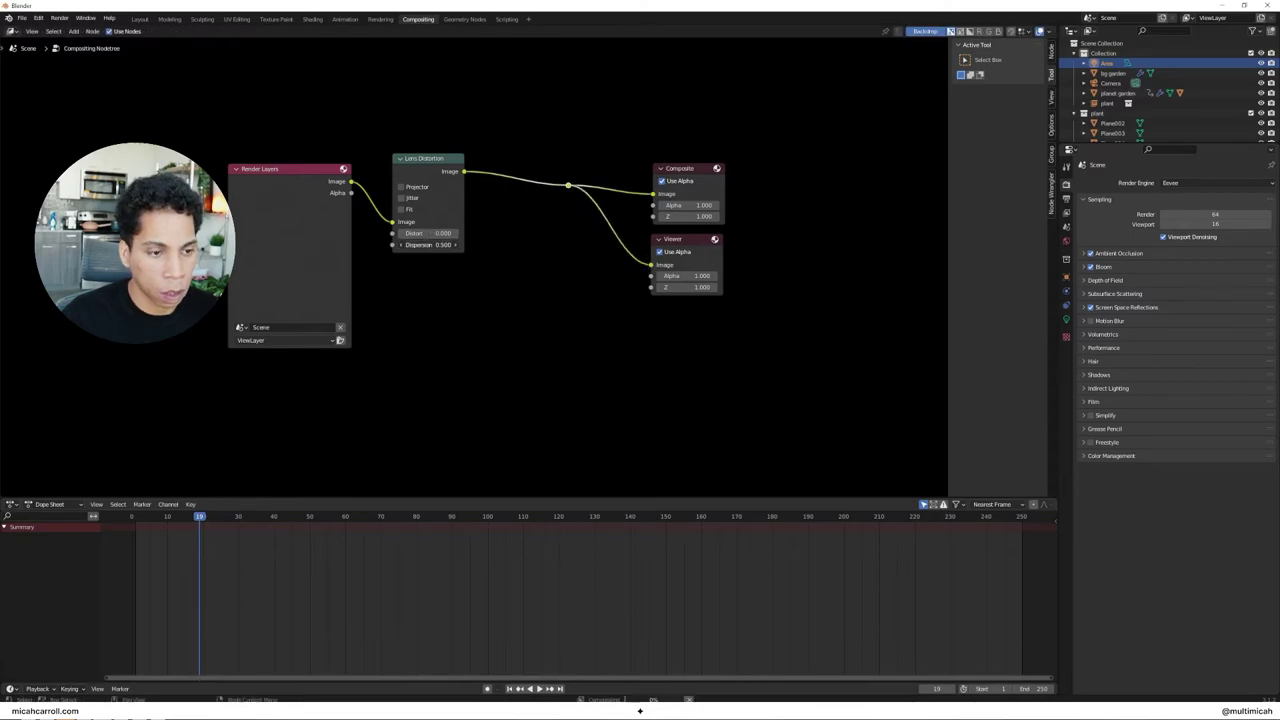
Step: Set the render output to 'blinking plants.blender' in the 139. Blinking Strobe - Plants assets folder
{"action": "left_click", "coordinate": [1066, 198]}
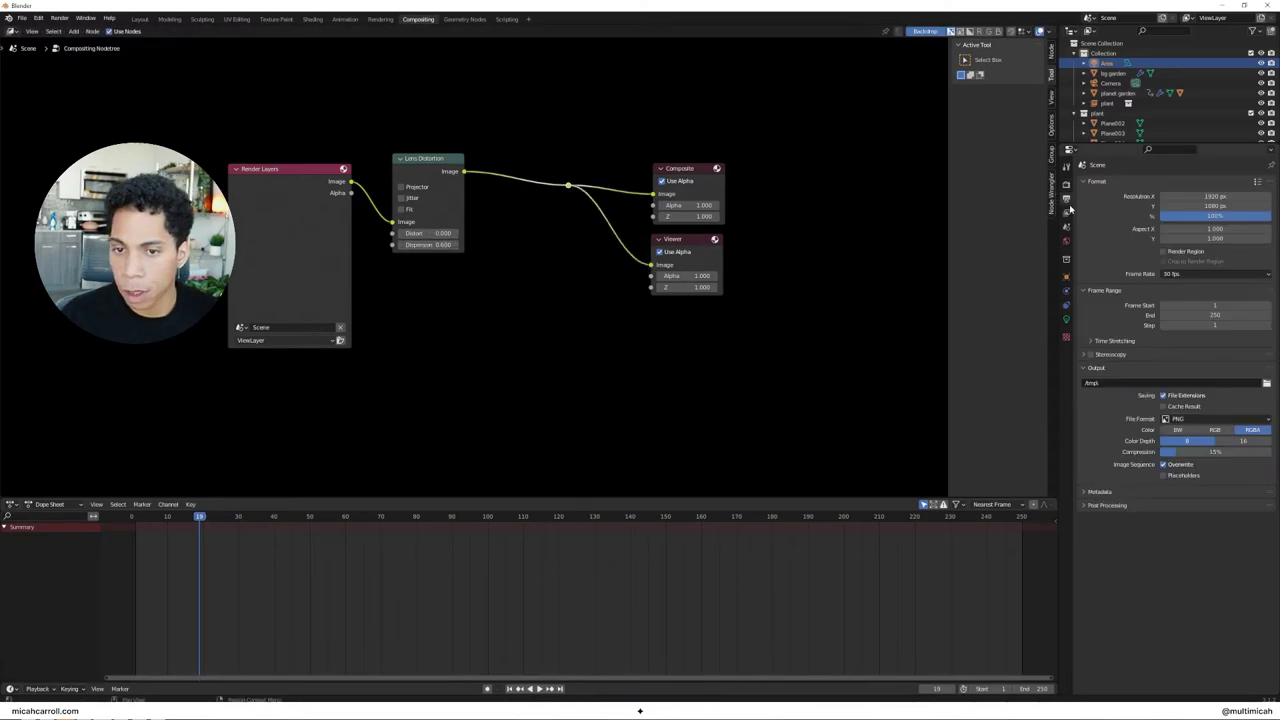
{"action": "left_click", "coordinate": [1266, 384]}
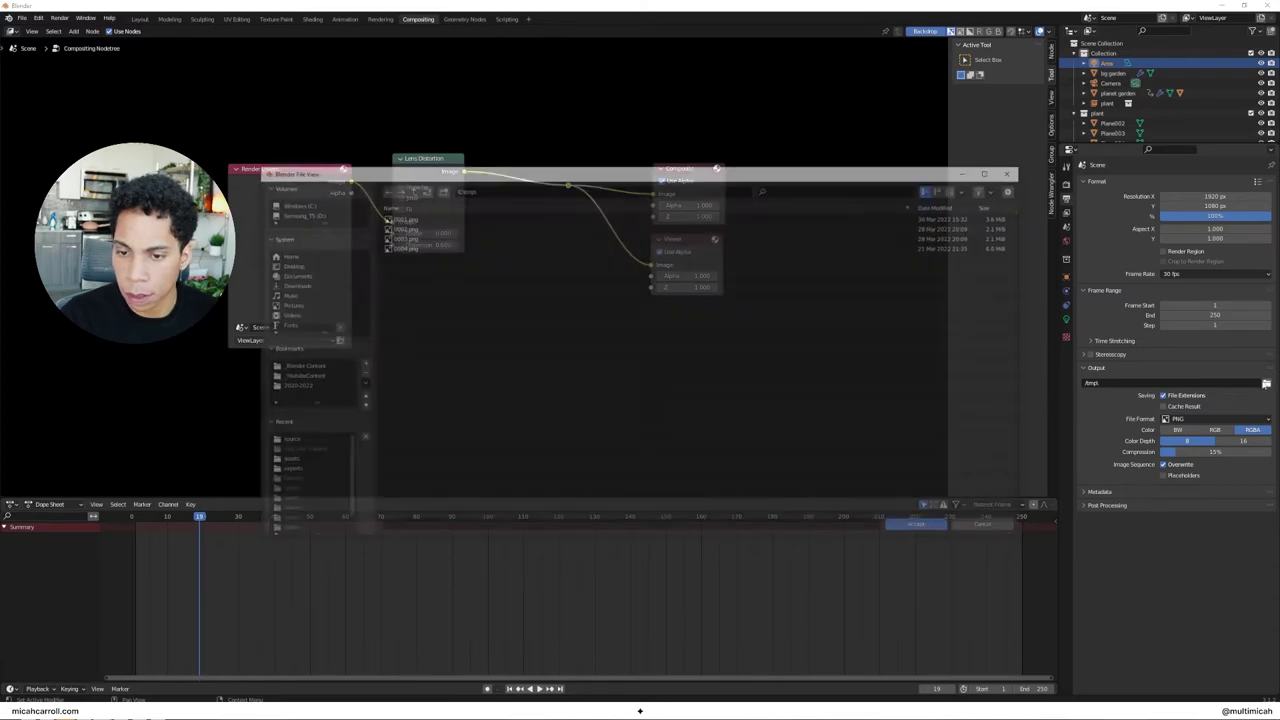
{"action": "scroll", "coordinate": [536, 377], "scroll_direction": "down", "scroll_amount": 20}
{"action": "scroll", "coordinate": [513, 487], "scroll_direction": "down", "scroll_amount": 5}
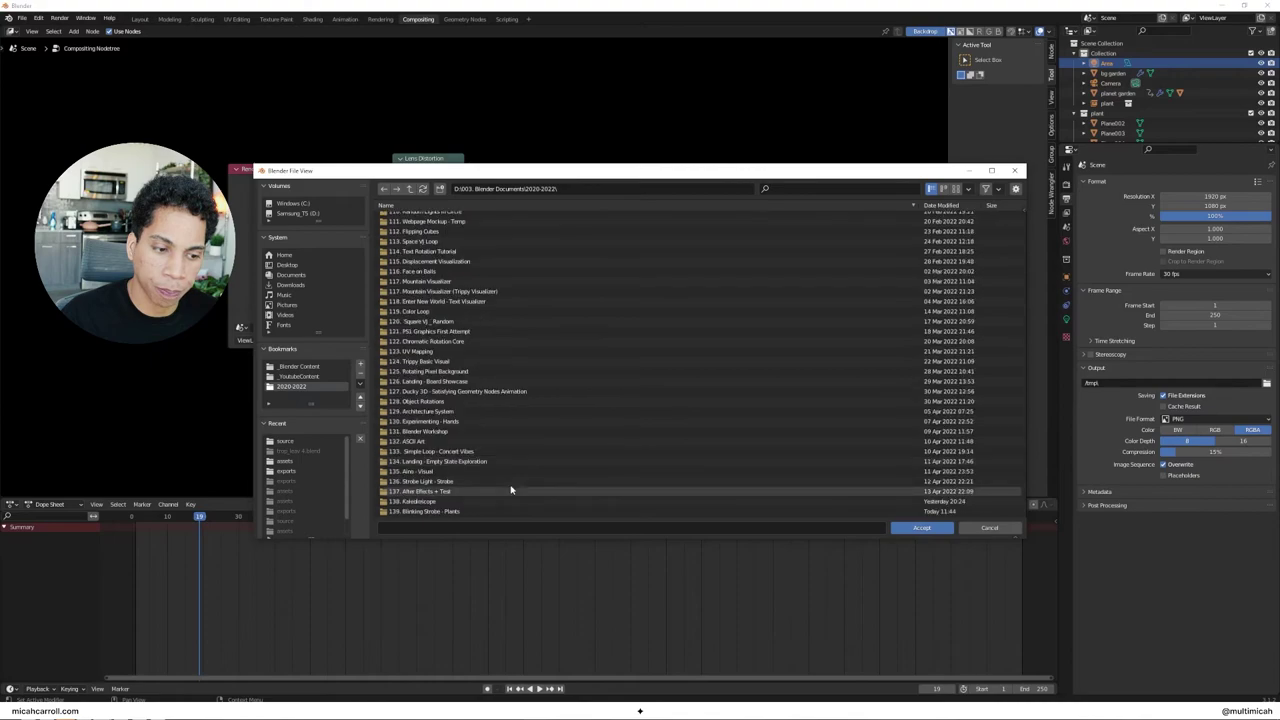
{"action": "double_click", "coordinate": [503, 506]}
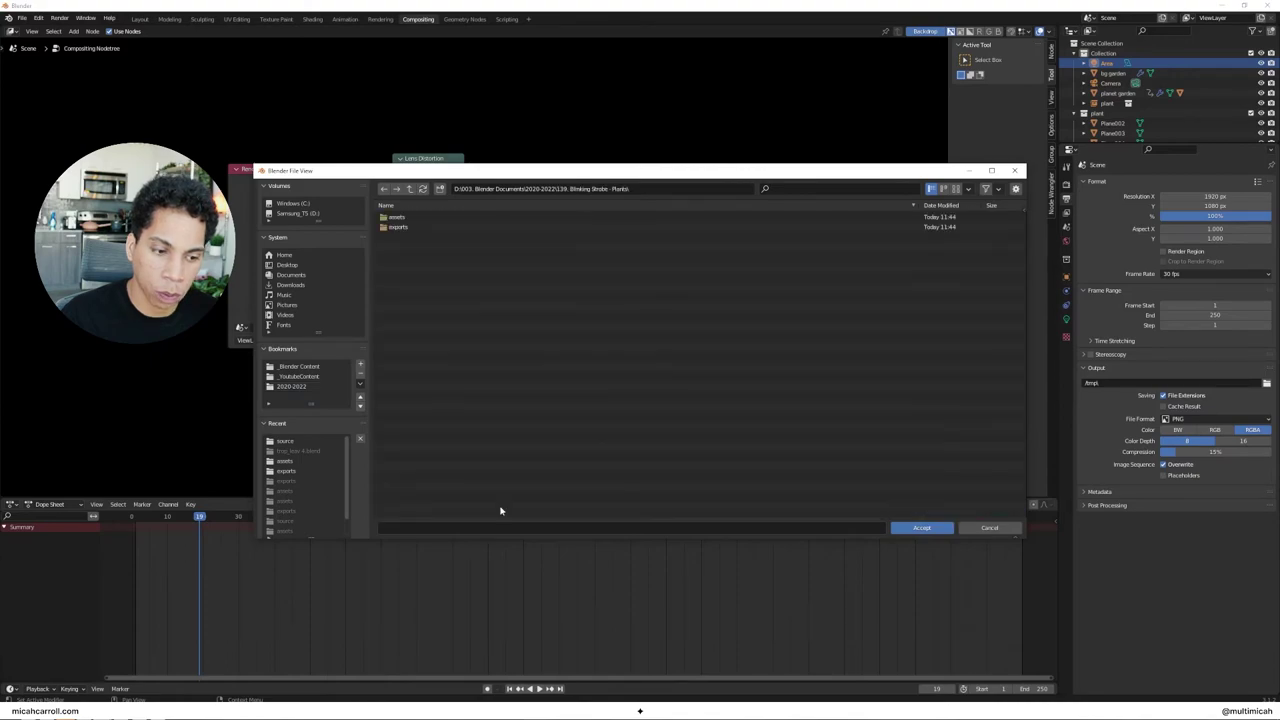
{"action": "double_click", "coordinate": [403, 218]}
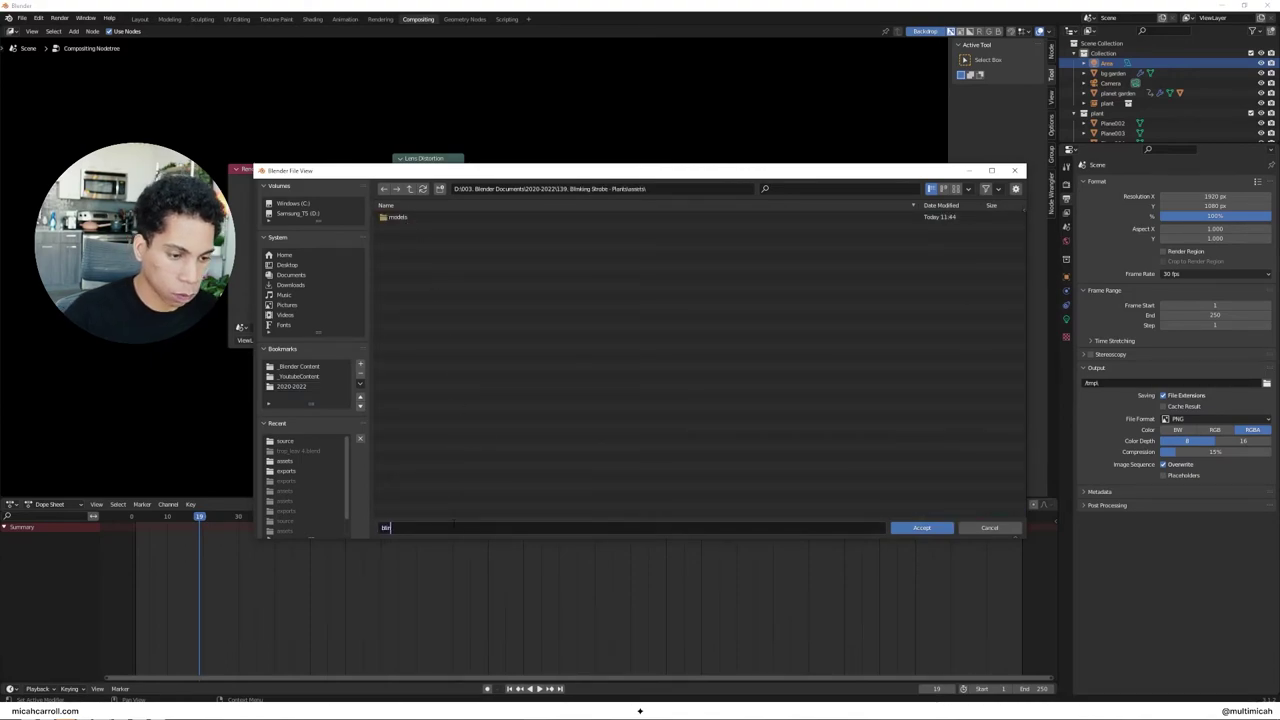
{"action": "left_click", "coordinate": [454, 521]}
{"action": "type", "text": "blinking_plants.blender"}
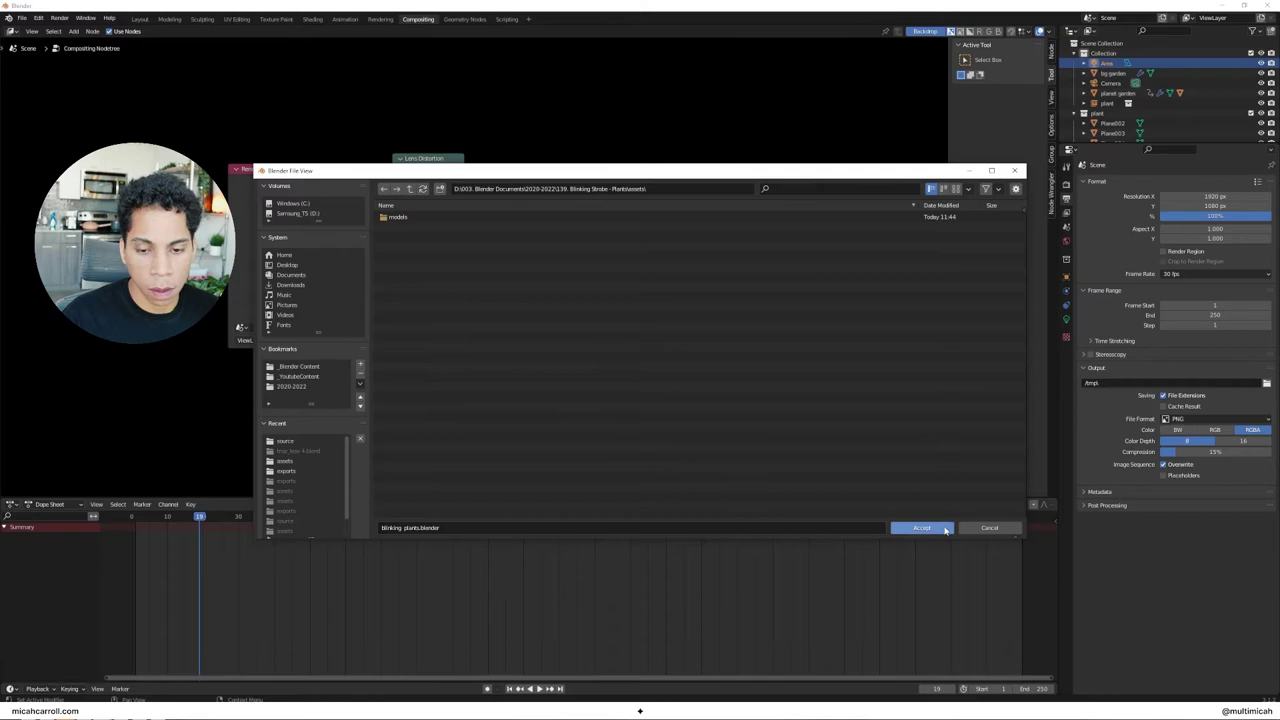
{"action": "left_click", "coordinate": [921, 527]}
Step: Render a test frame, then lower the Lens Distortion dispersion
{"action": "left_click", "coordinate": [60, 18]}
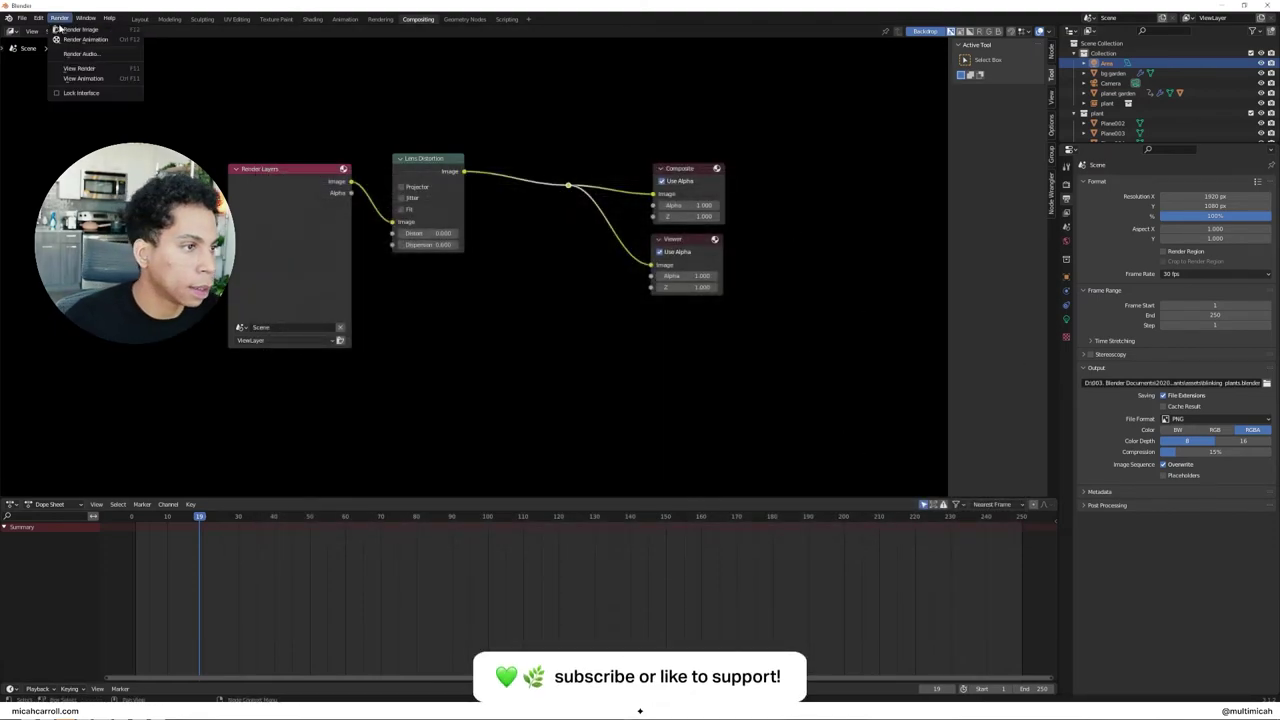
{"action": "left_click", "coordinate": [75, 27]}
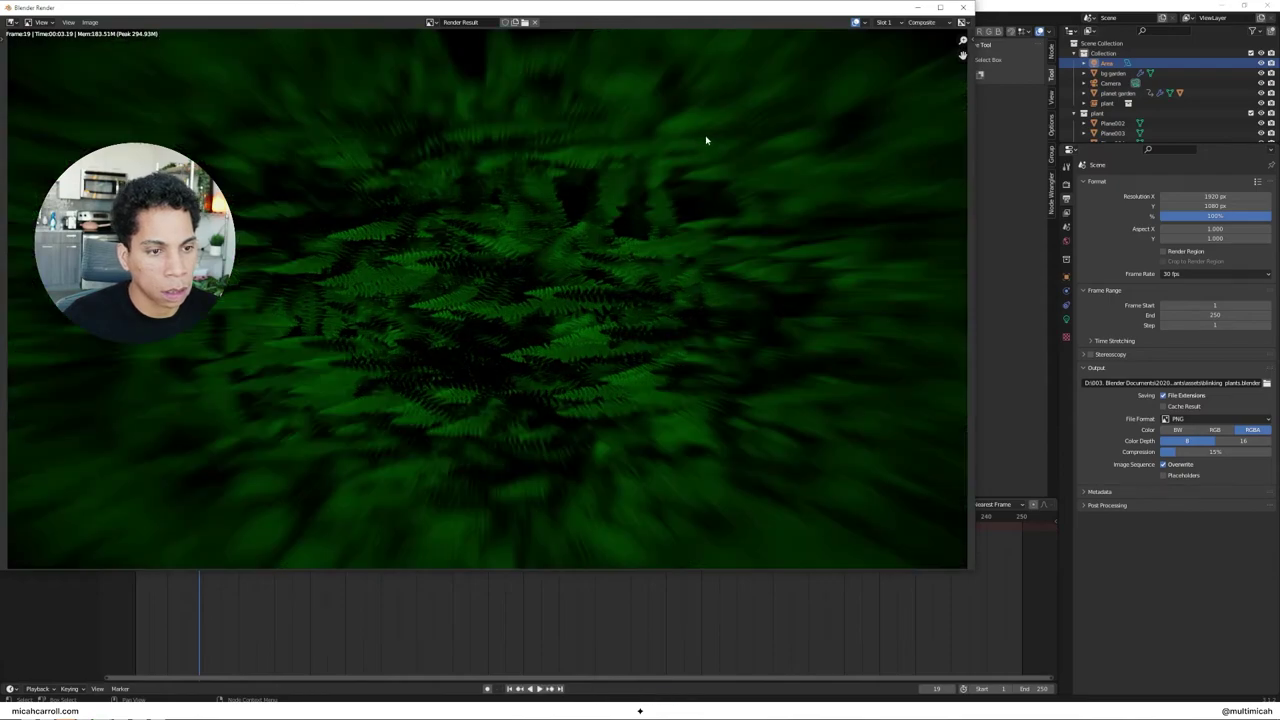
{"action": "left_click", "coordinate": [964, 8]}
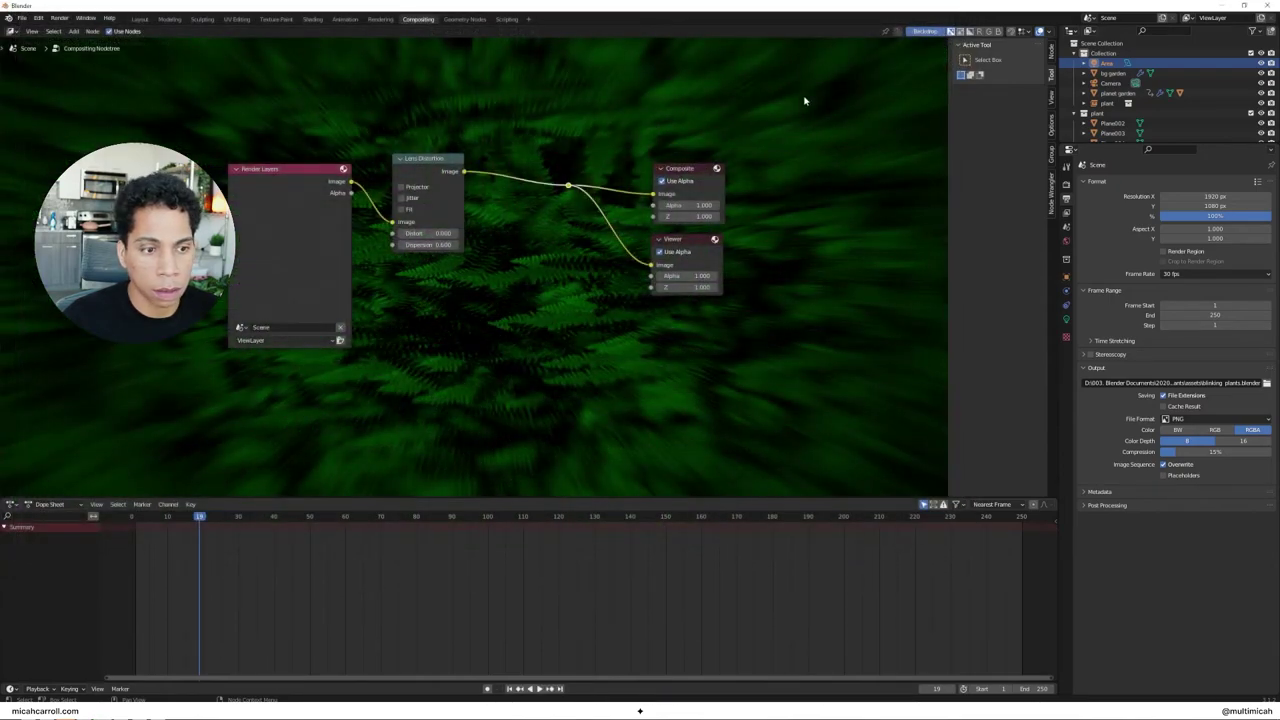
{"action": "mouse_move", "coordinate": [430, 244]}
{"action": "left_mouse_down"}
{"action": "mouse_move", "coordinate": [380, 244]}
{"action": "mouse_move", "coordinate": [415, 244]}
{"action": "left_mouse_up"}
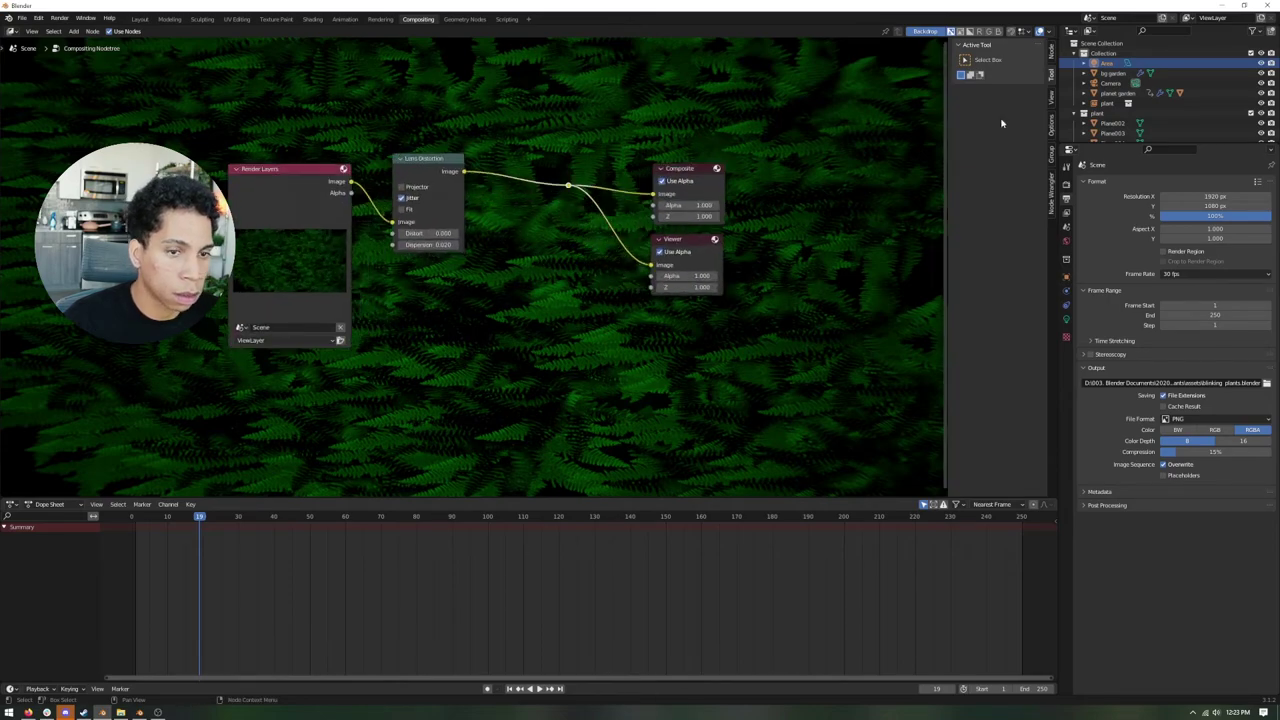
Step: Set backdrop zoom to 0.74, re-render the frame, and set dispersion to 0.020
{"action": "left_click", "coordinate": [1051, 97]}
{"action": "left_click_drag", "start_coordinate": [1015, 71], "coordinate": [994, 71]}
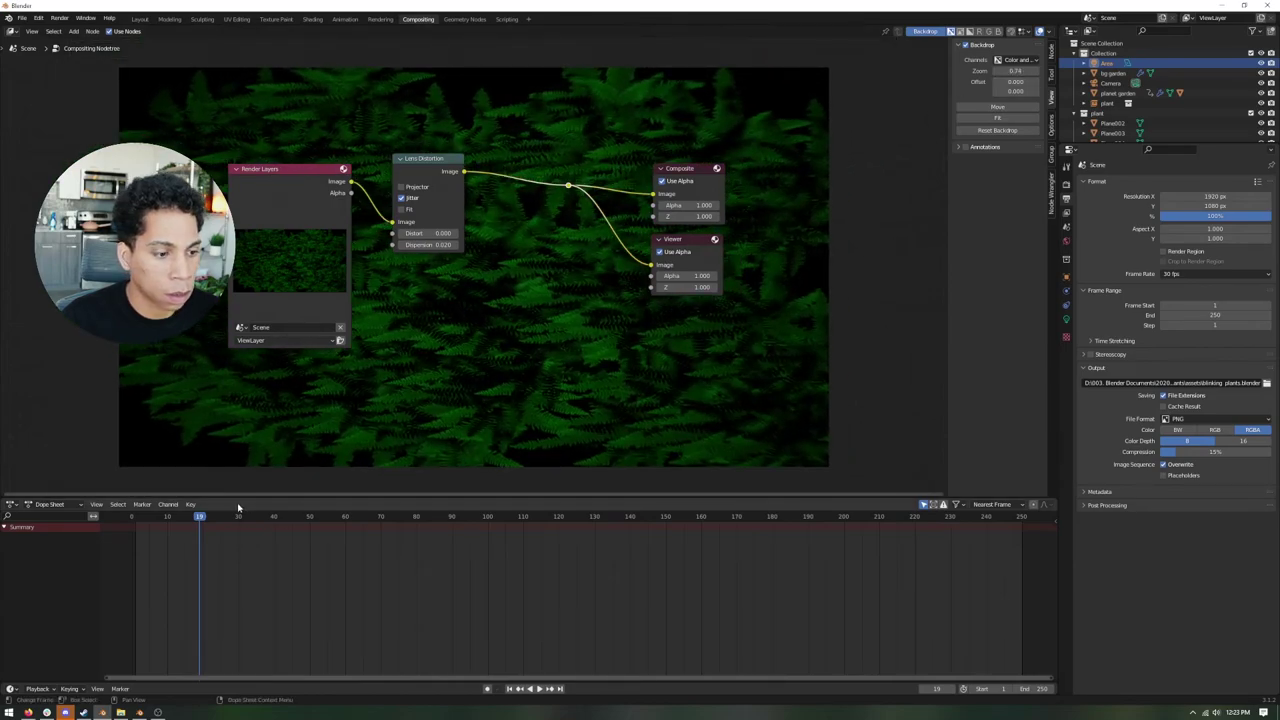
{"action": "key", "text": "space"}
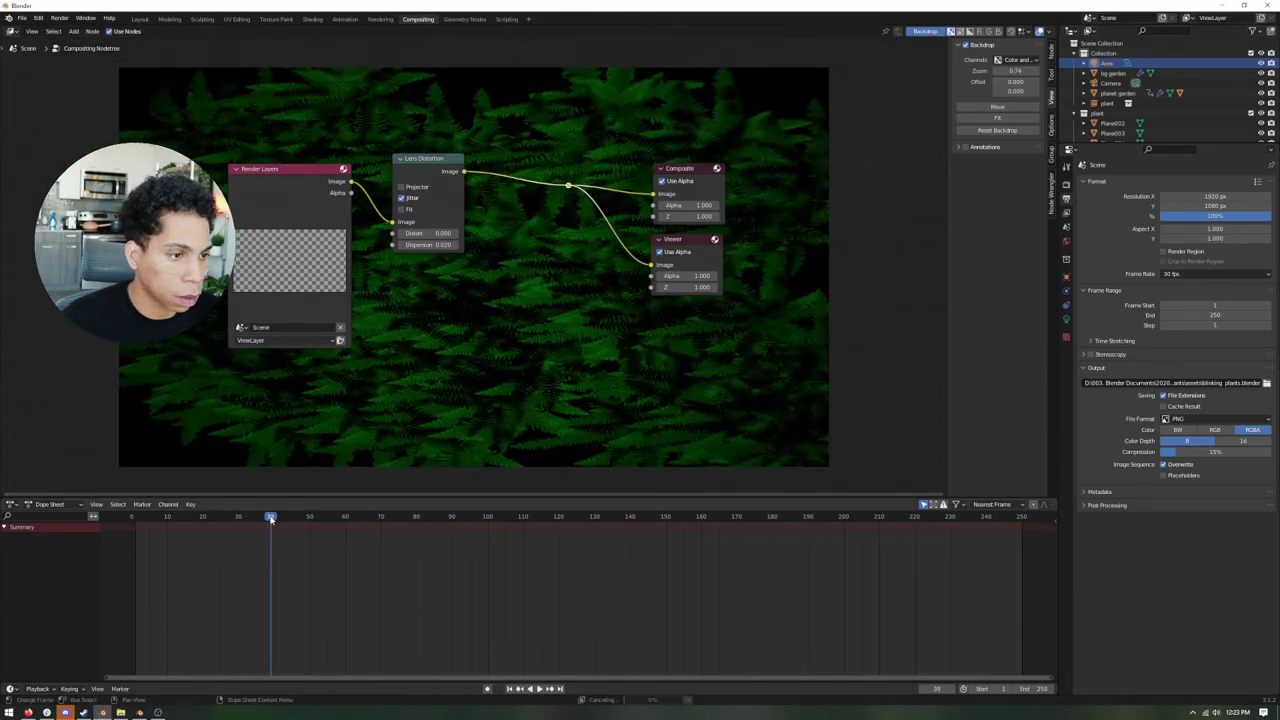
{"action": "key", "text": "space"}
{"action": "left_click", "coordinate": [59, 18]}
{"action": "left_click", "coordinate": [76, 34]}
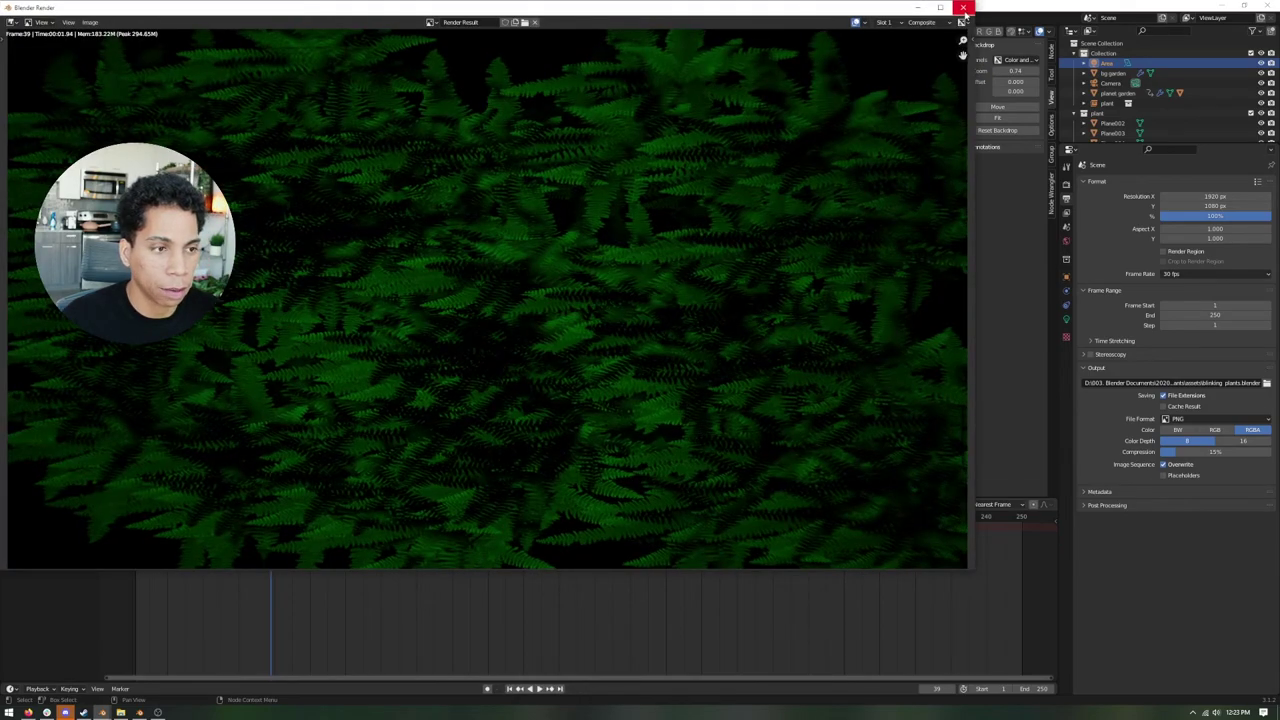
{"action": "left_click", "coordinate": [965, 8]}
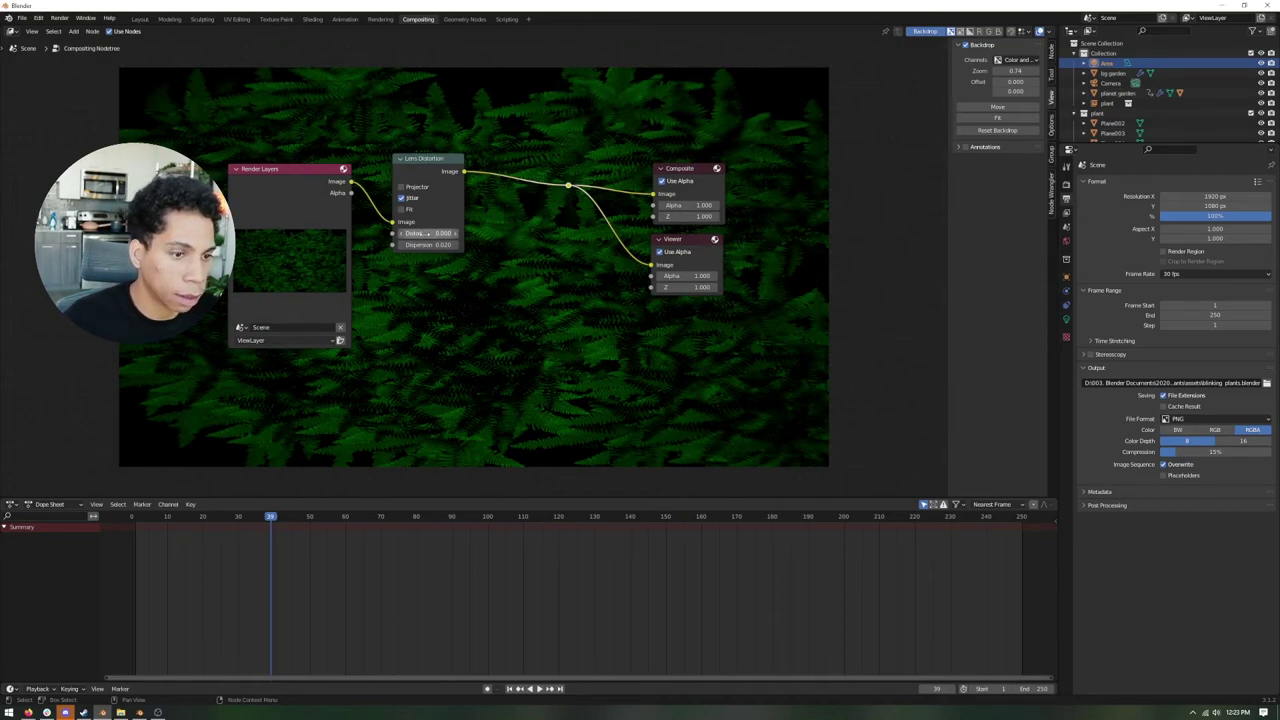
{"action": "left_click_drag", "start_coordinate": [432, 245], "coordinate": [434, 247]}
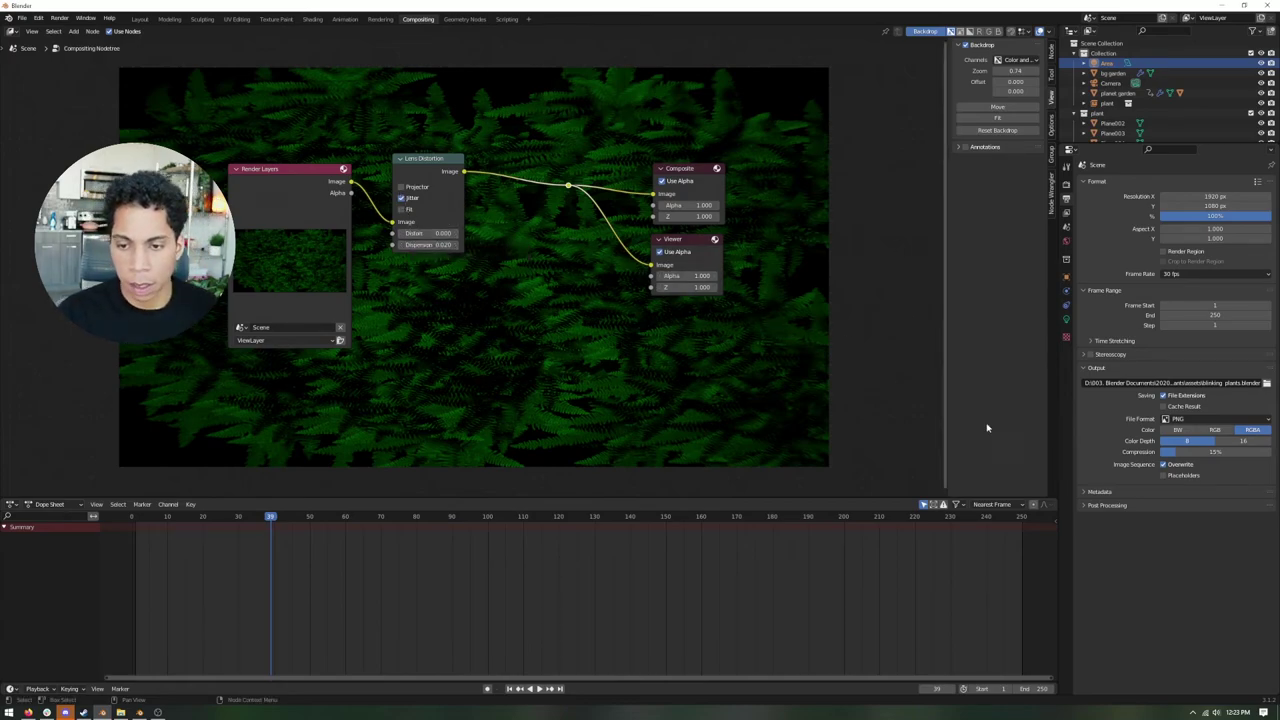
Step: Return to the Layout workspace showing the camera view of the green-lit ferns
{"action": "left_click", "coordinate": [145, 20]}
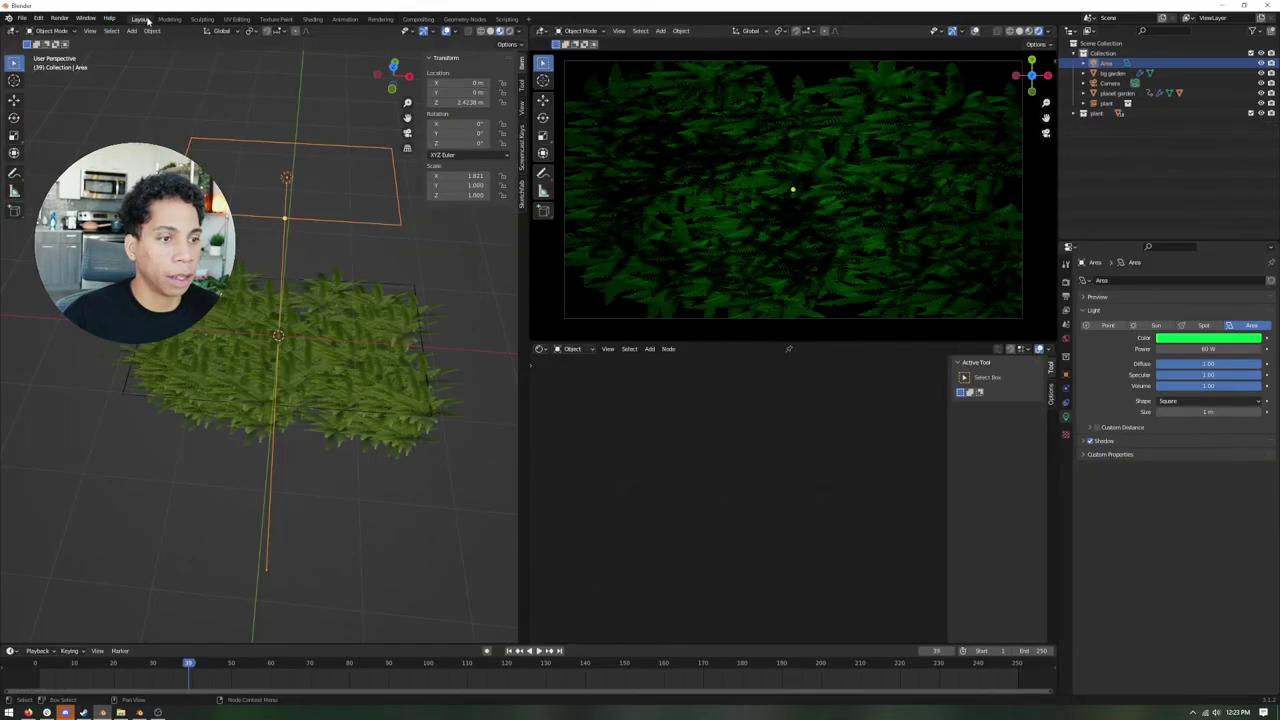